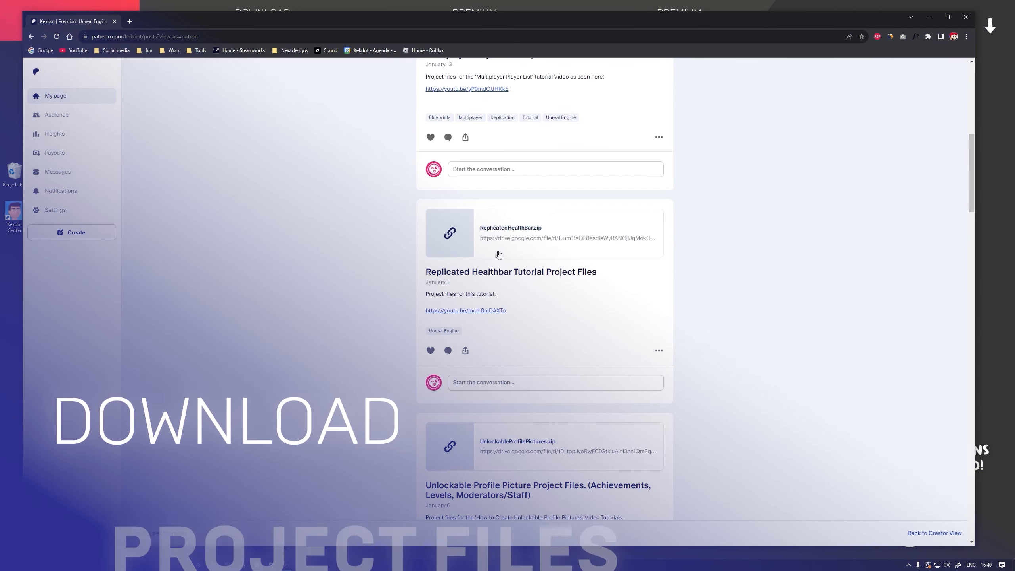
left_click(498, 252)
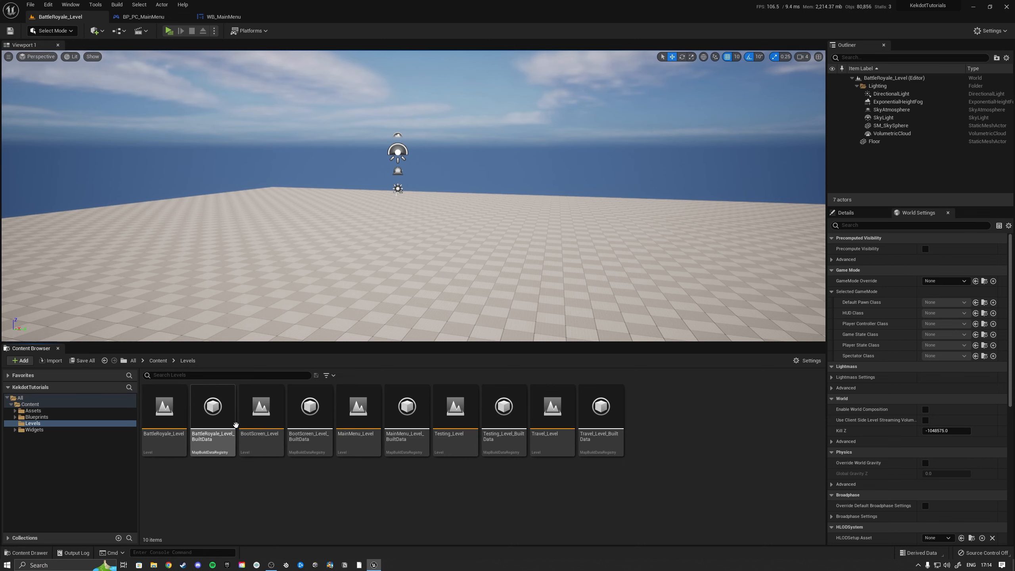
Open BootScreen_Level and run a play preview, trying the Find game button and leaving through Exit
double_click(261, 416)
left_click(169, 31)
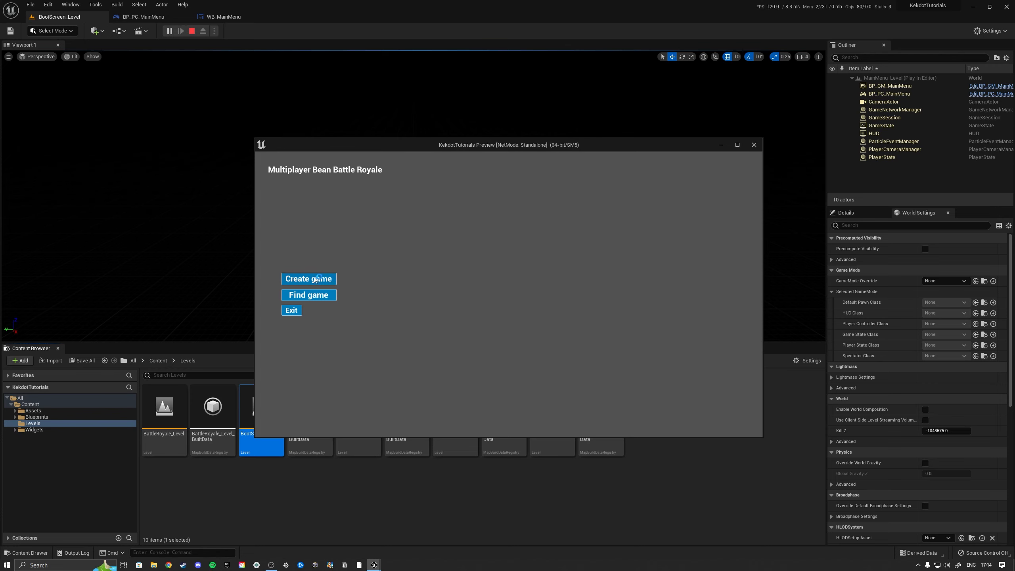
left_click(331, 298)
left_click(292, 311)
left_click(375, 487)
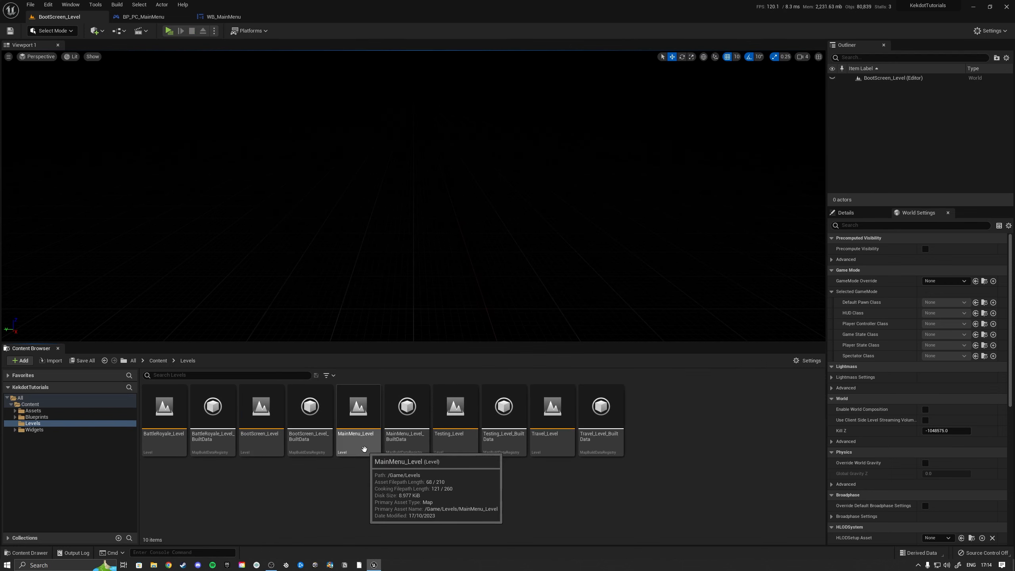
Open MainMenu_Level and browse to the MainMenu folder inside Widgets
double_click(364, 449)
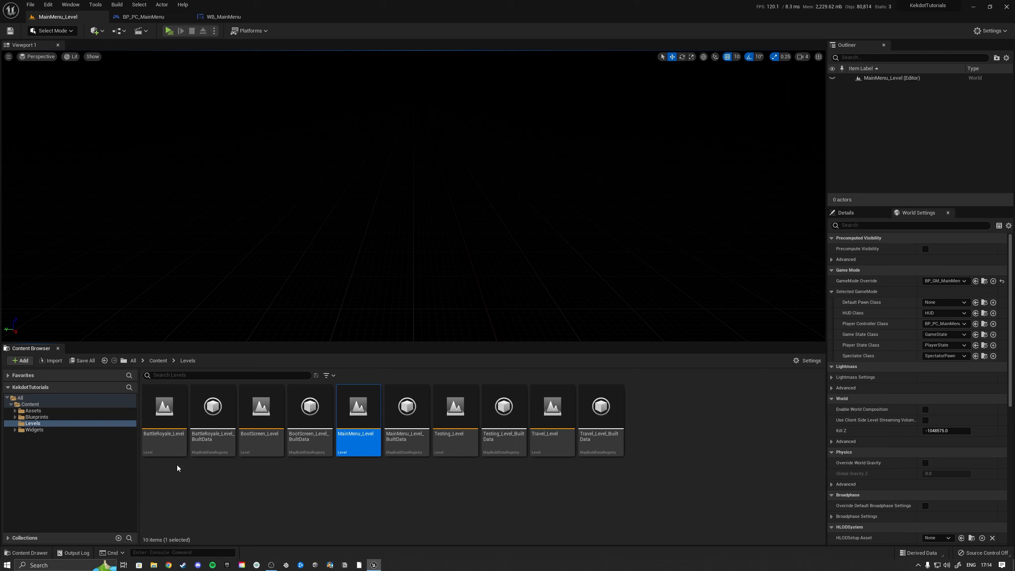
left_click(36, 429)
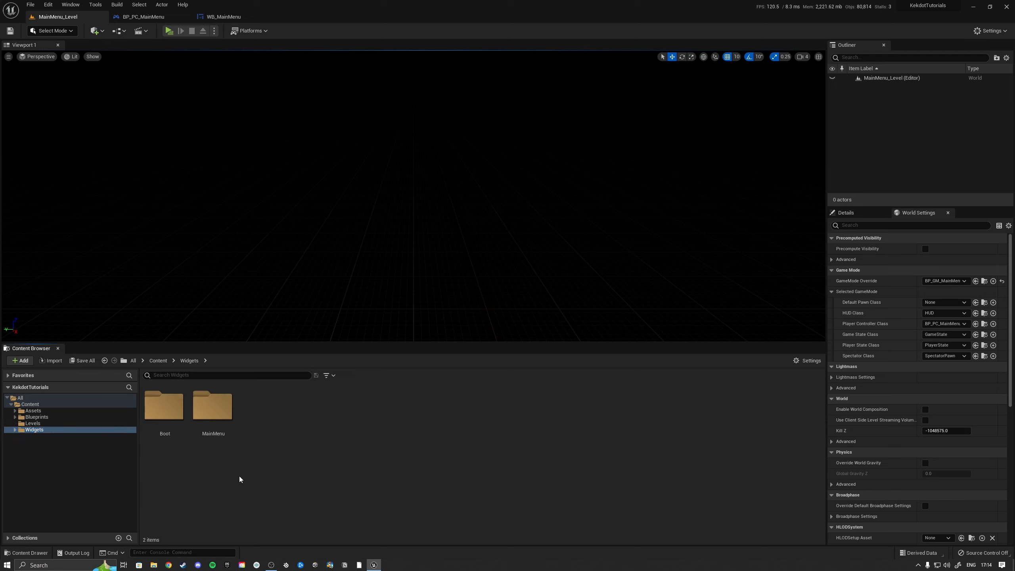
double_click(212, 406)
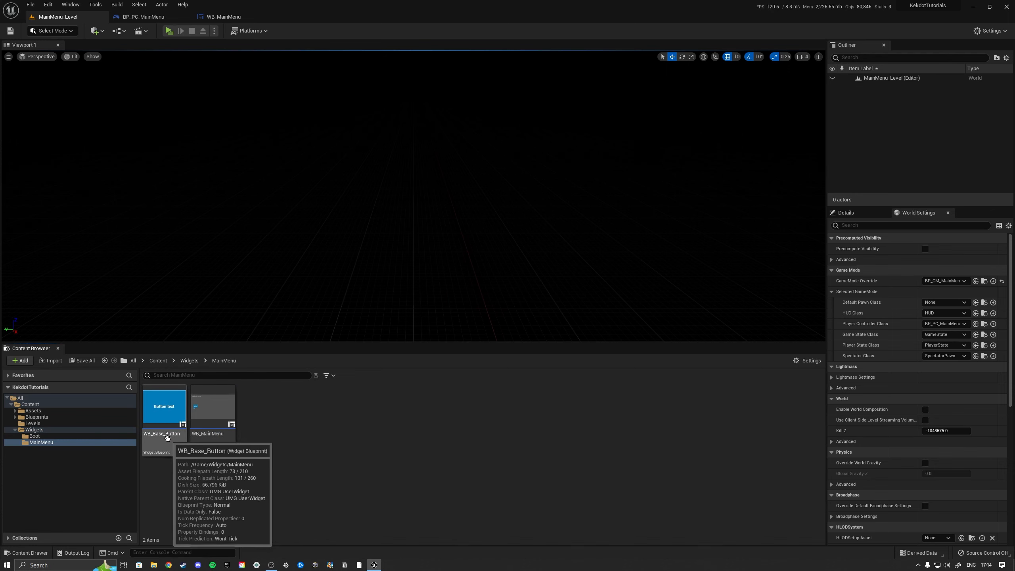
Create a new folder named Base inside the Widgets folder
left_click(44, 430)
right_click(260, 463)
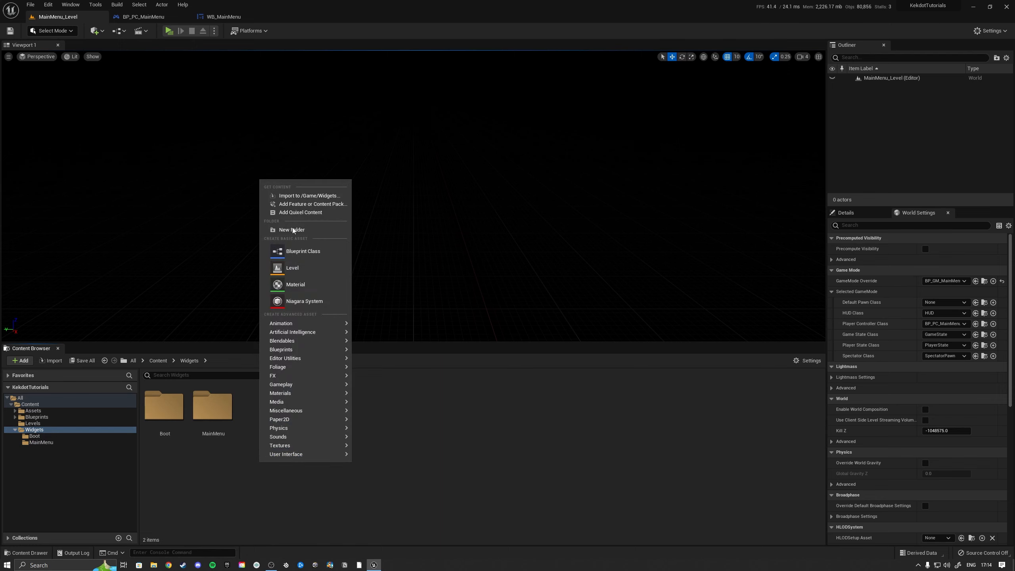
left_click(293, 230)
type("Bas")
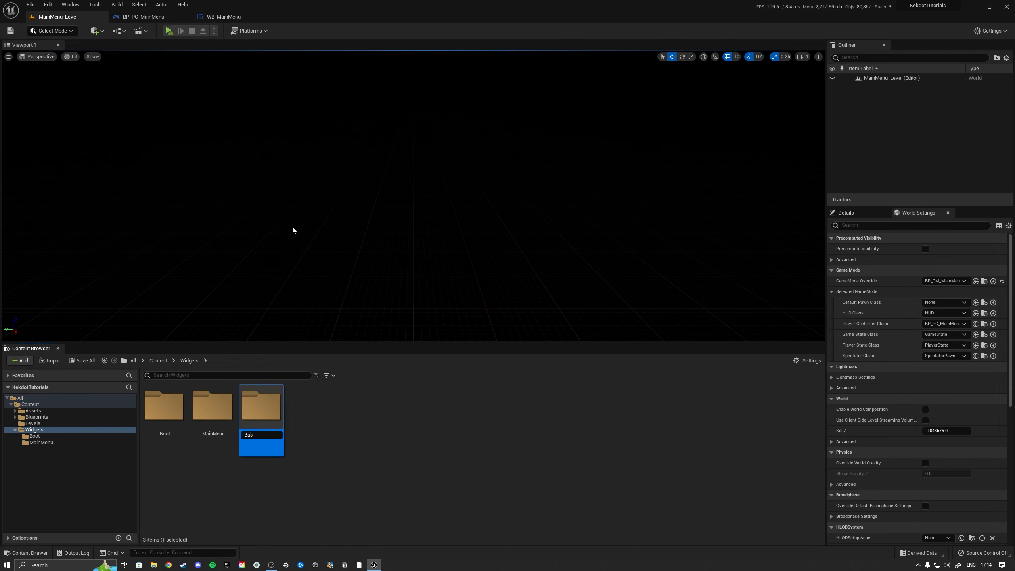
type("e")
key("Return")
Move WB_Base_Button from the MainMenu folder into the Base folder and check both folders' contents
double_click(260, 406)
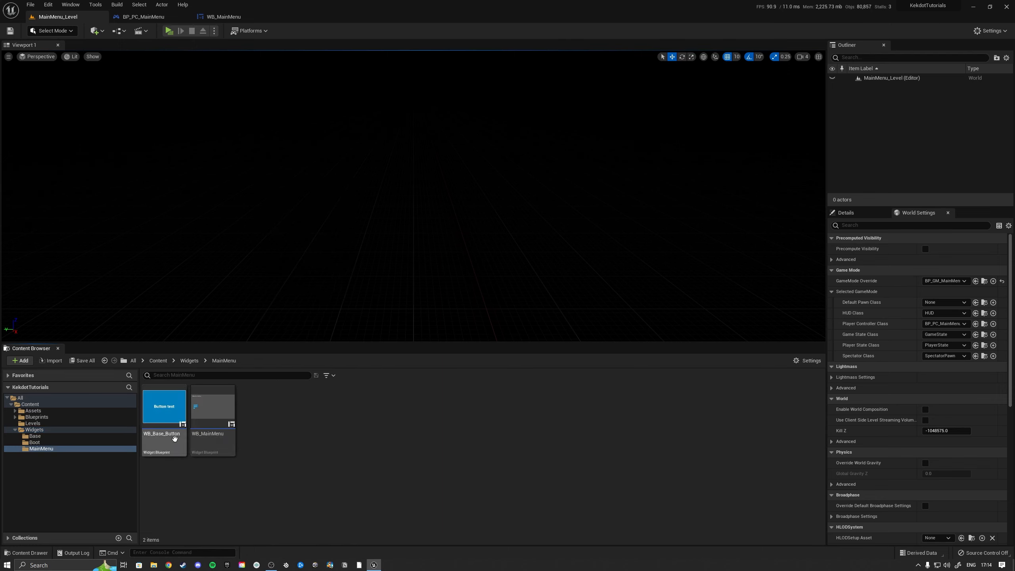
left_click_drag(181, 424, 37, 435)
left_click(57, 455)
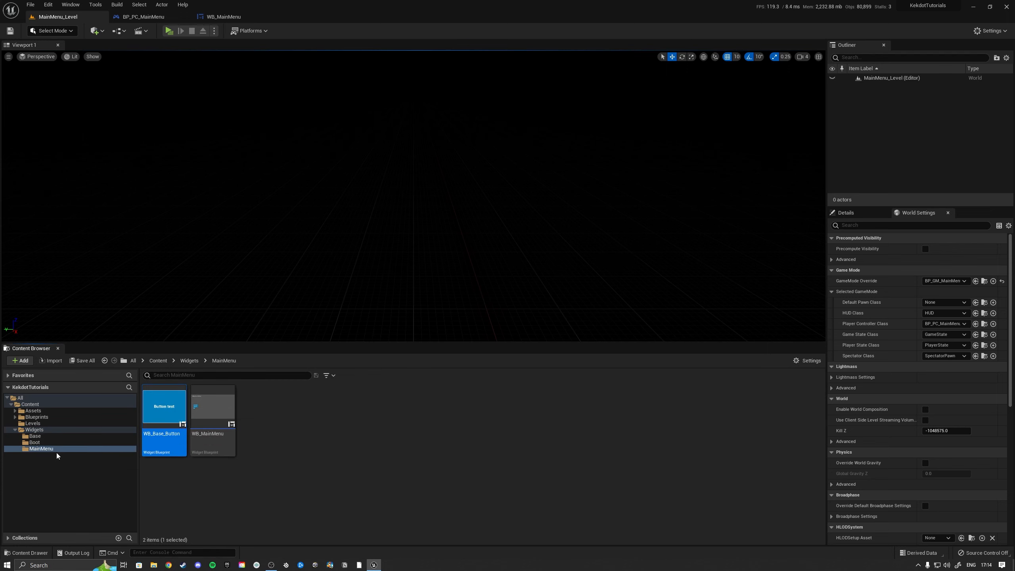
left_click(34, 429)
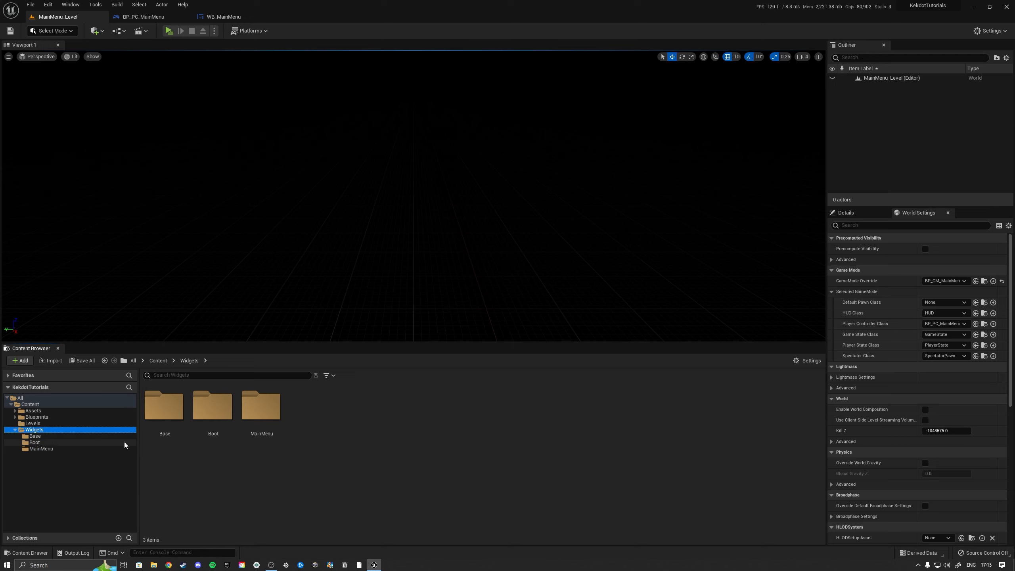
left_click(34, 436)
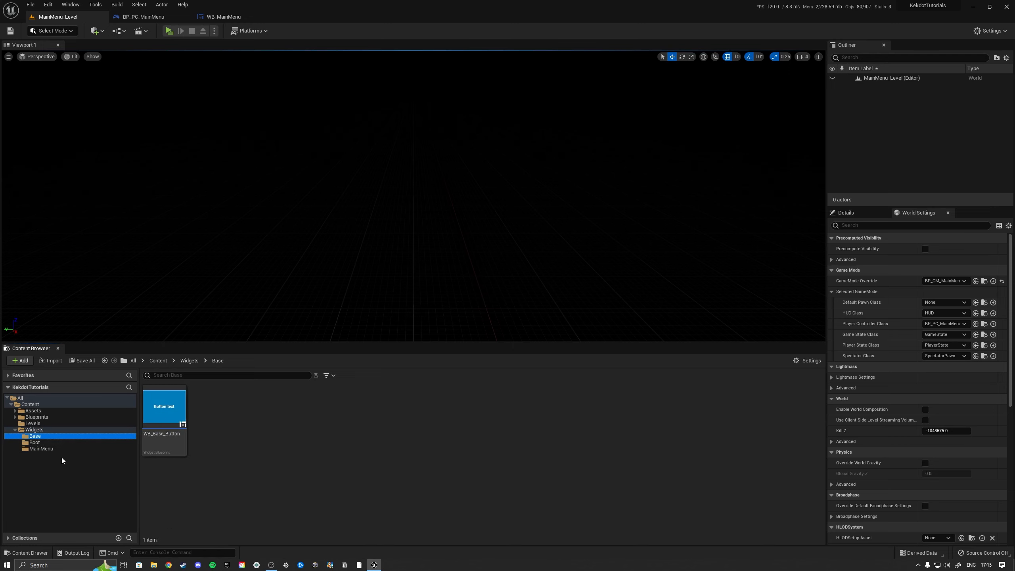
left_click(44, 448)
left_click(55, 437)
Examine the Assets folder's structure, including the animations in the Character folder's Anims subfolder
left_click(35, 411)
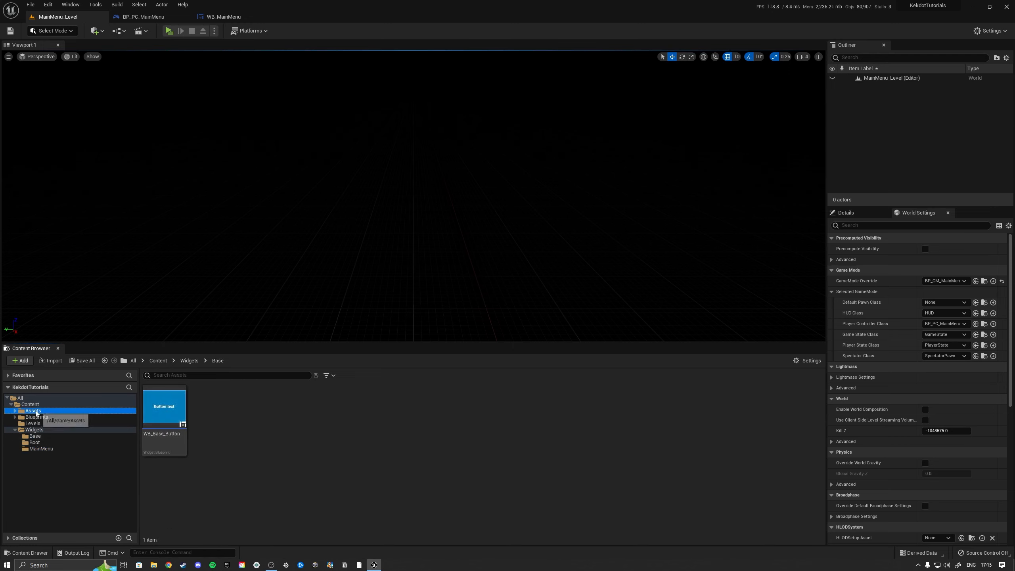
left_click(15, 411)
left_click(19, 418)
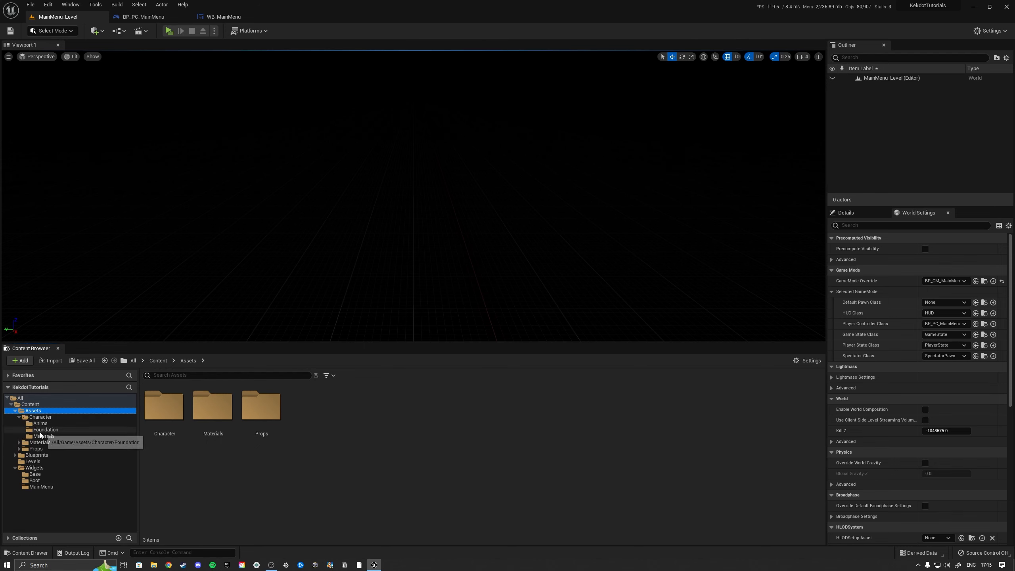
left_click(40, 423)
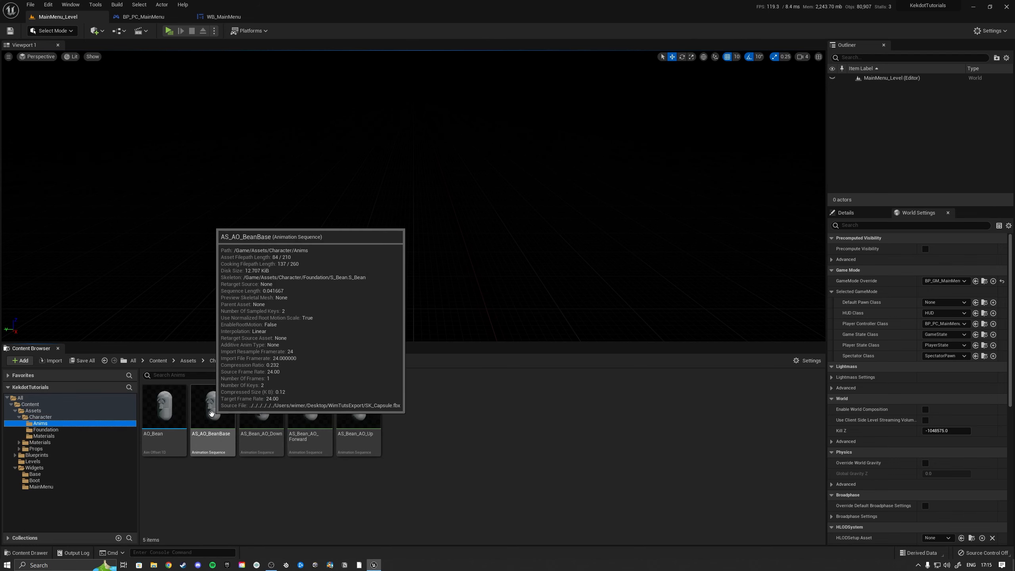
left_click(19, 417)
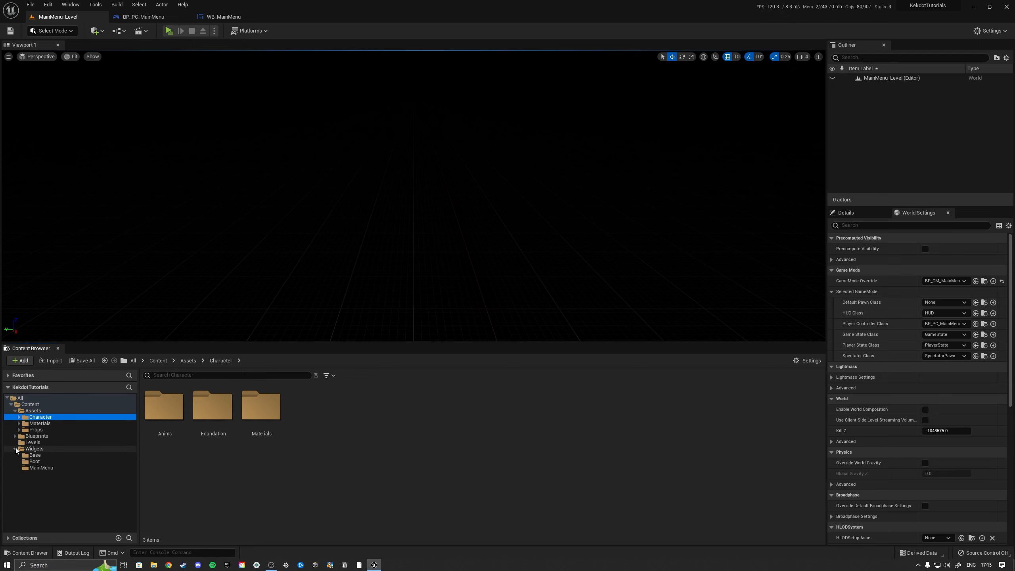
left_click(15, 411)
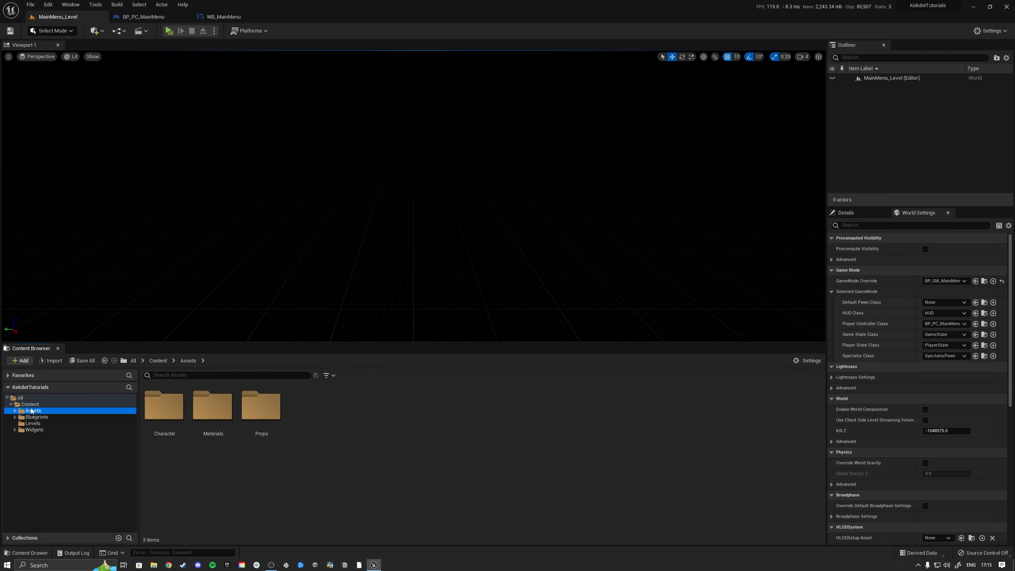
Fix up redirectors in the whole Content folder, running the operation twice
left_click(31, 405)
right_click(33, 409)
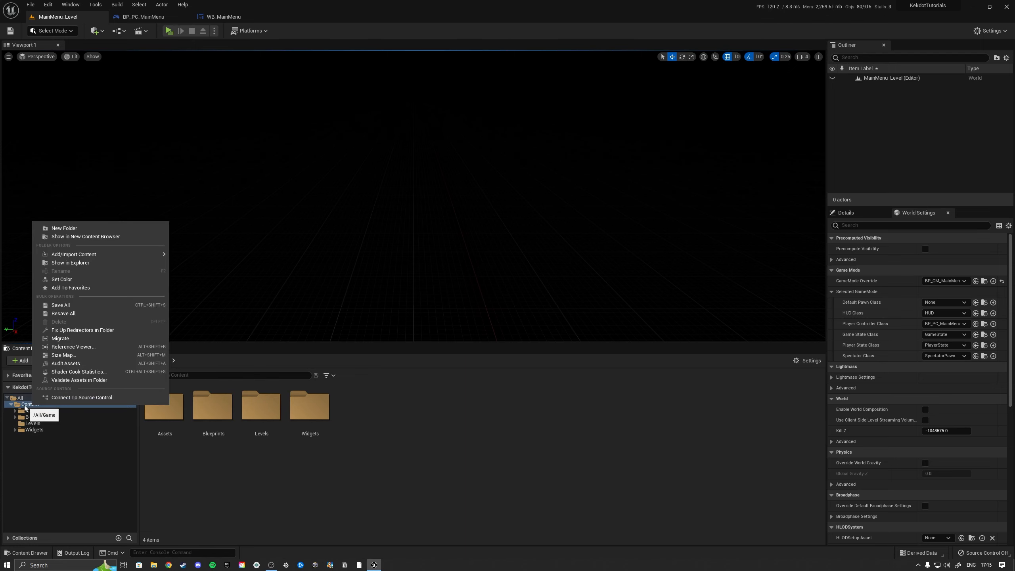
left_click(86, 331)
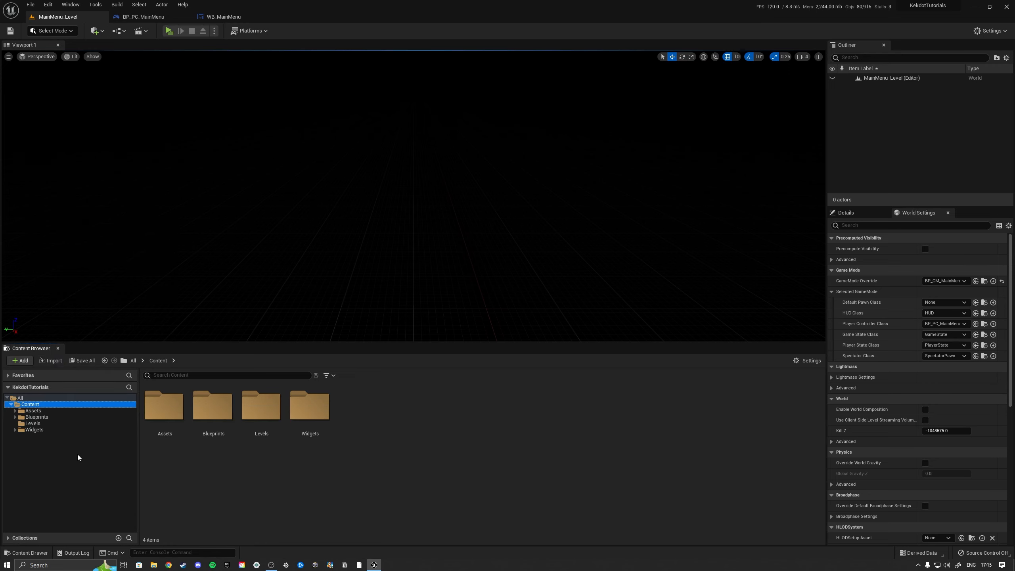
right_click(29, 407)
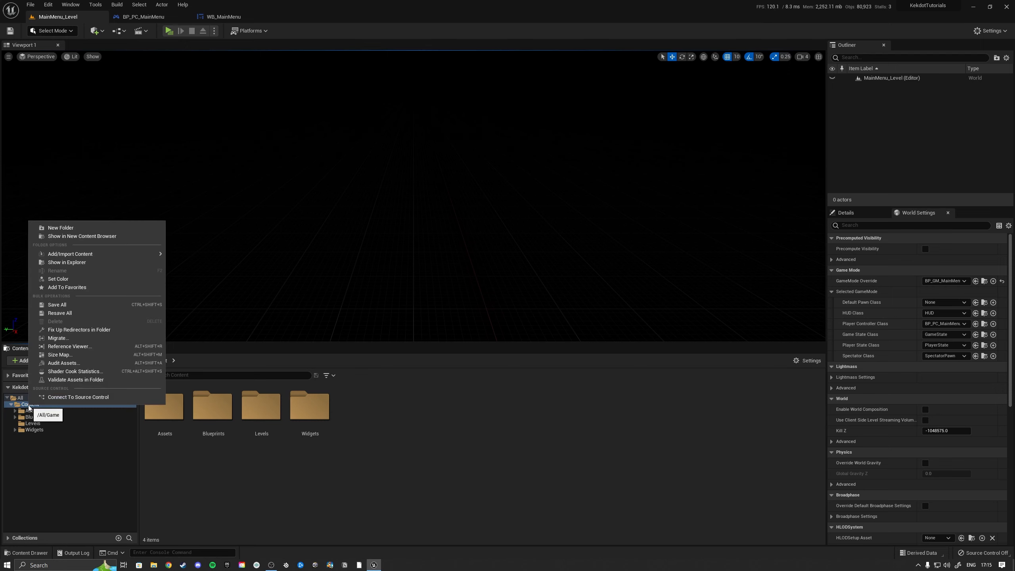
left_click(63, 330)
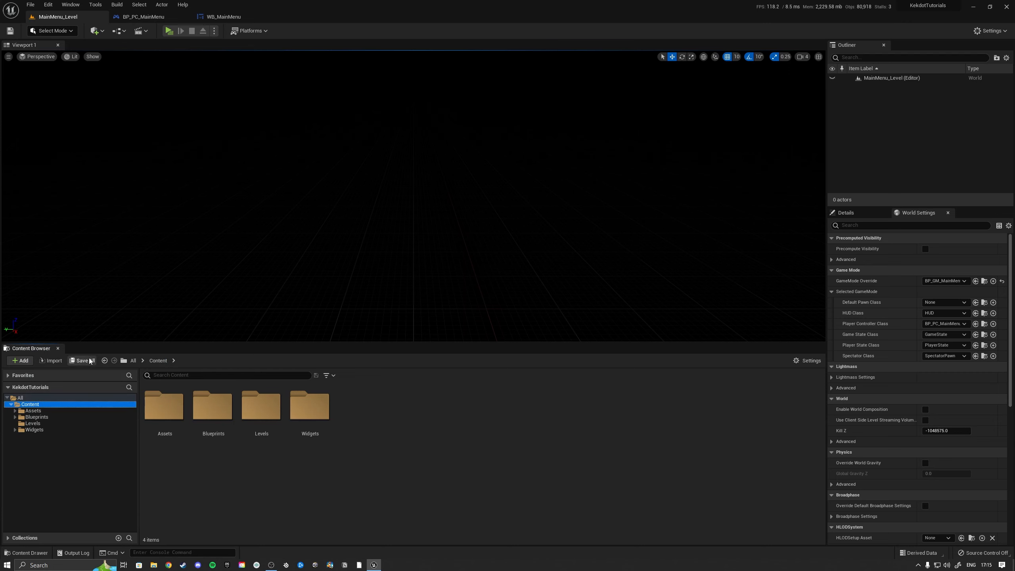
Create a new folder named Sessions inside the MainMenu folder under Widgets
left_click(34, 423)
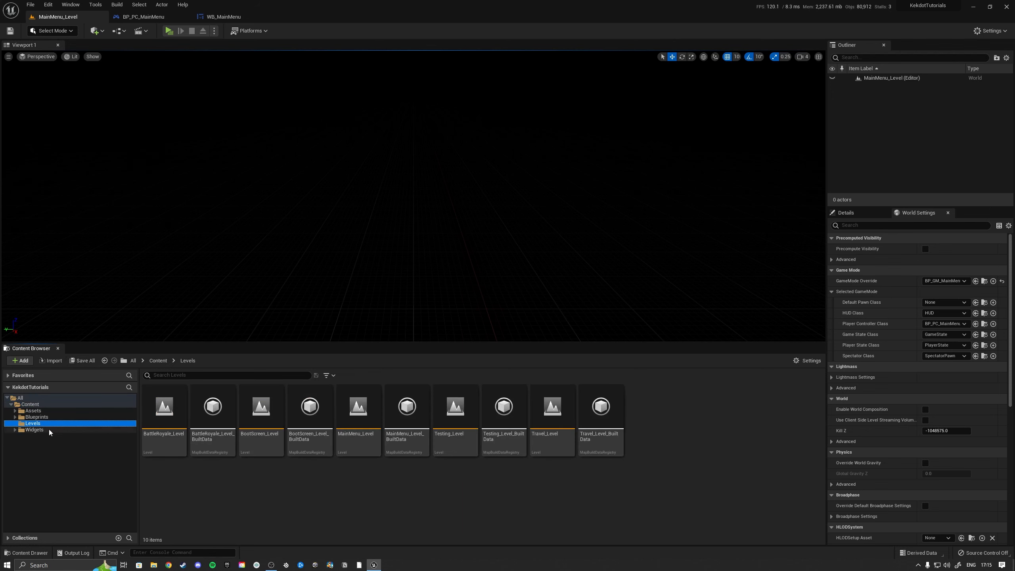
left_click(49, 431)
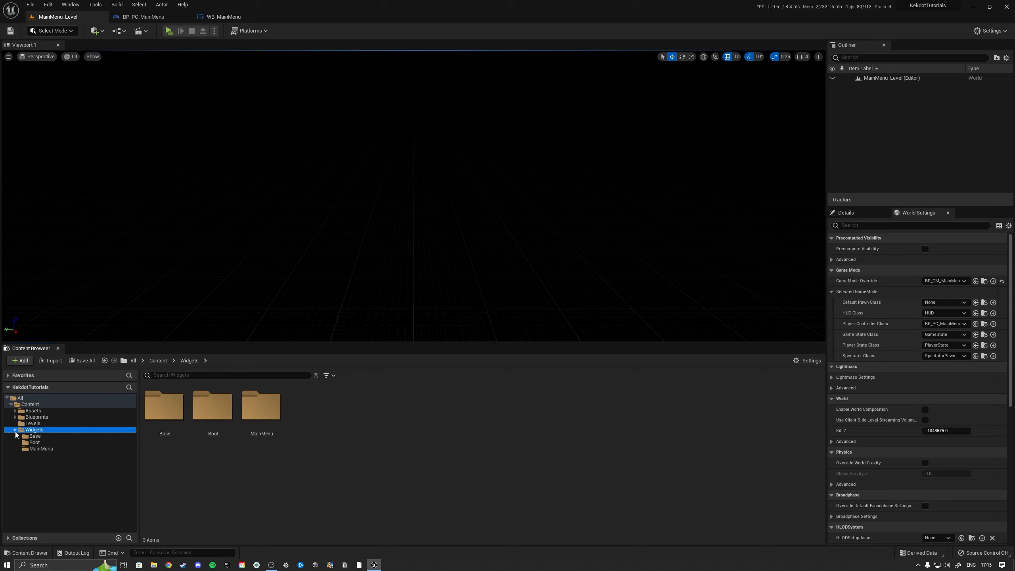
left_click(41, 449)
right_click(236, 445)
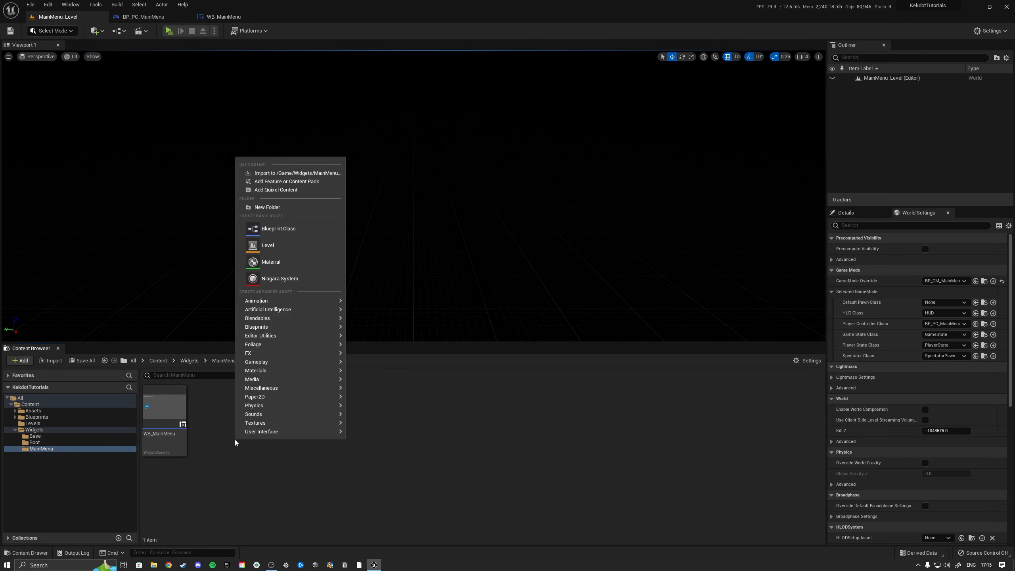
left_click(267, 208)
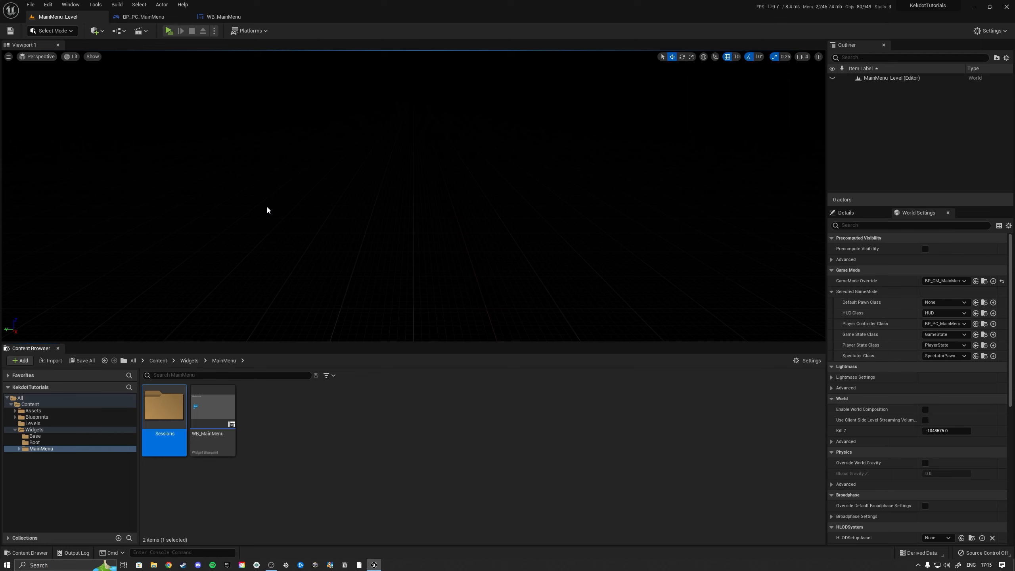
Create a User Widget blueprint named WB_CreateGame in the Sessions folder
double_click(163, 429)
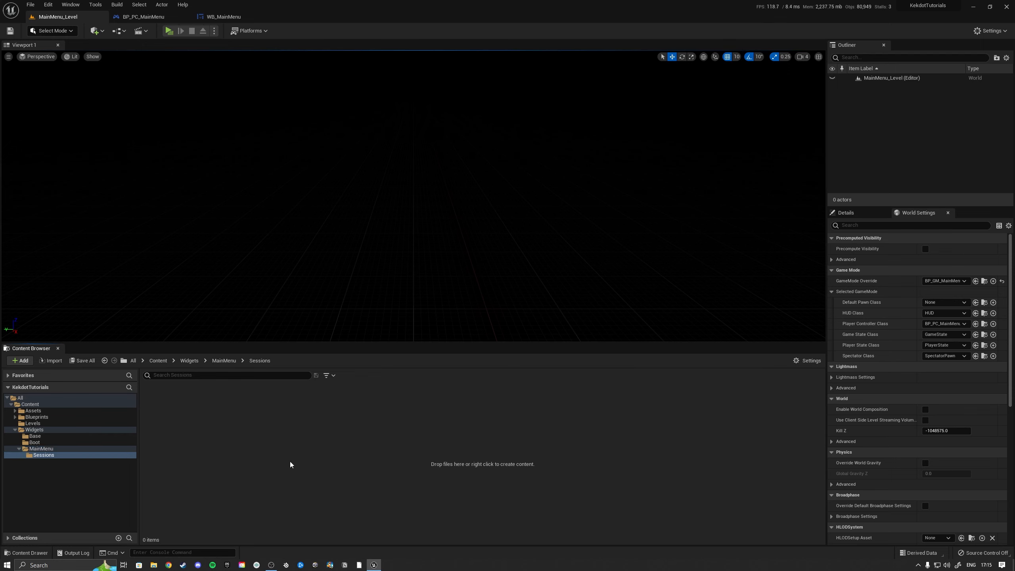
right_click(219, 426)
mouse_move(287, 420)
left_click(396, 492)
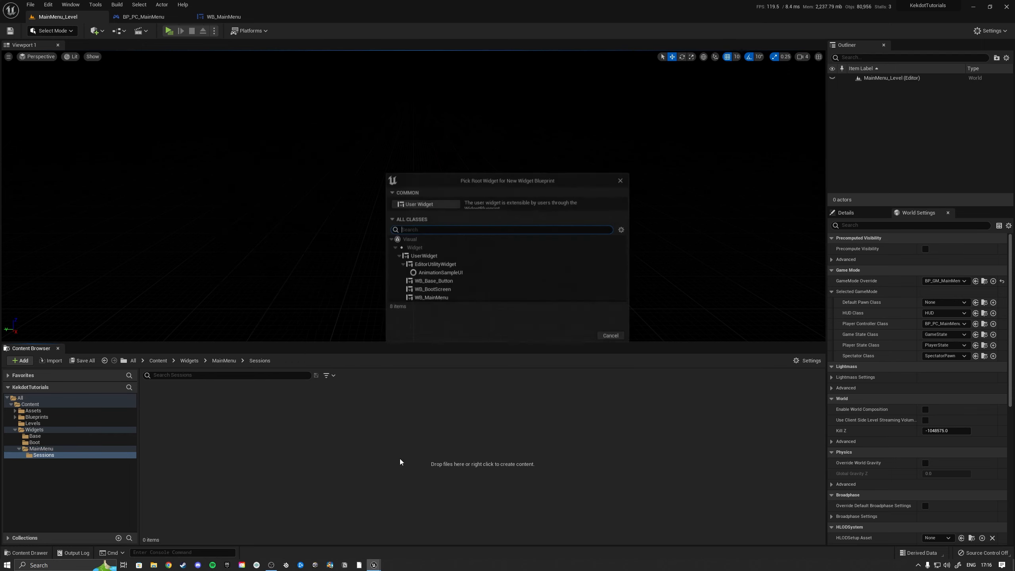
left_click(424, 204)
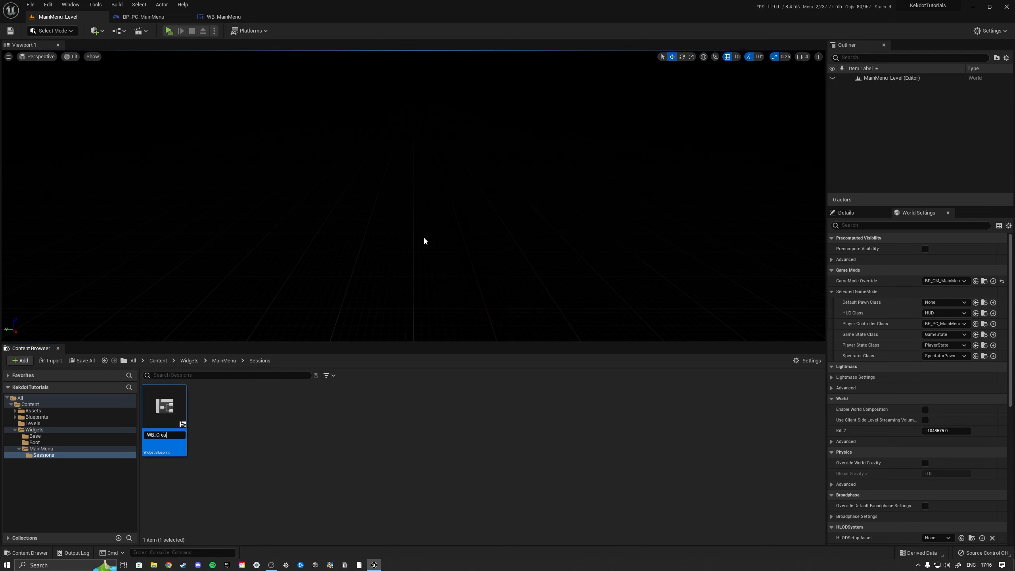
key("Return")
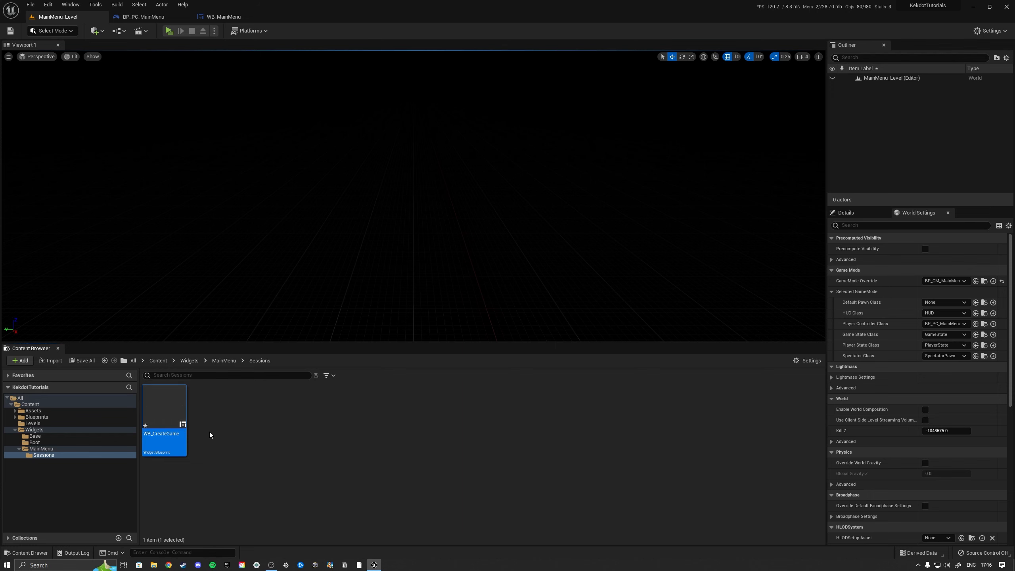
Open WB_CreateGame, add a Border as its root widget, and set the designer preview to Desired on Screen
double_click(172, 403)
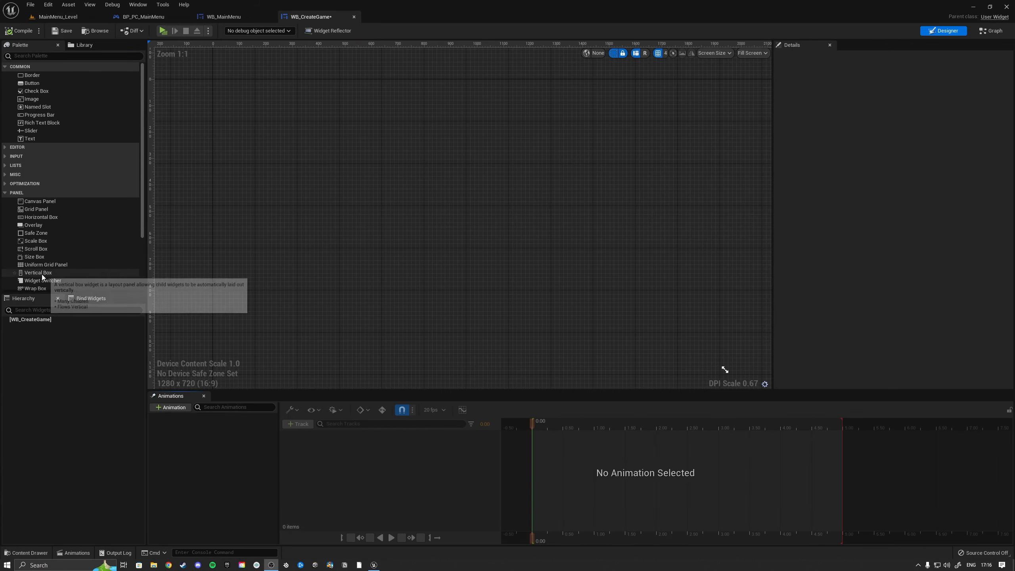
left_click_drag(38, 77, 44, 329)
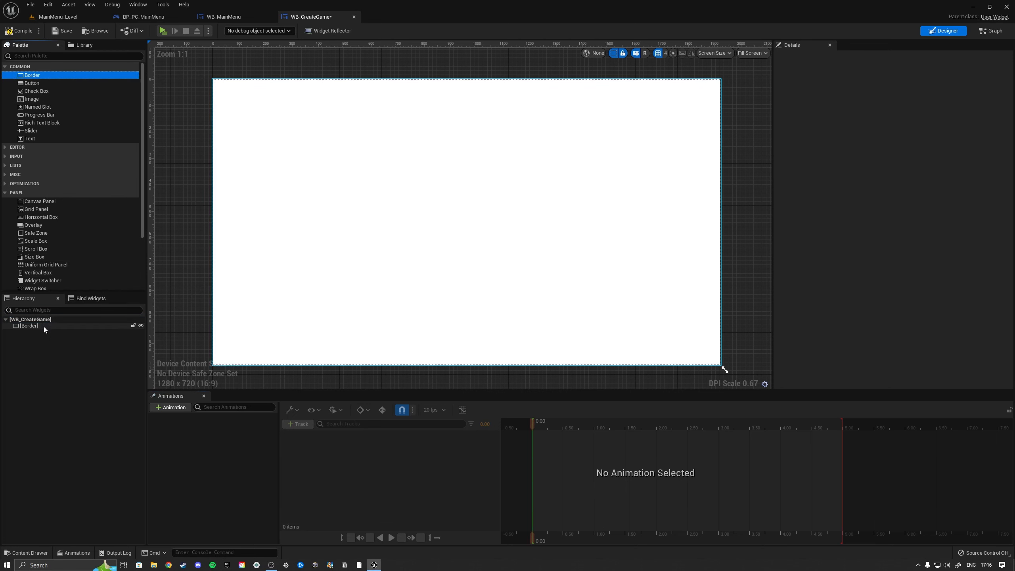
left_click(754, 53)
left_click(756, 103)
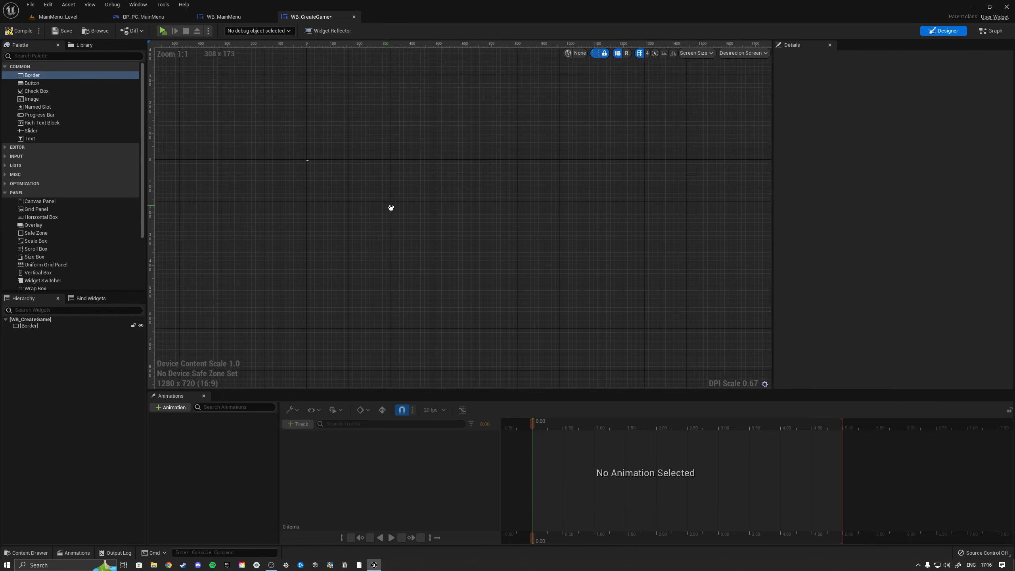
Add a Vertical Box as the child of the Border
left_click(34, 326)
scroll(280, 156, "up", 9)
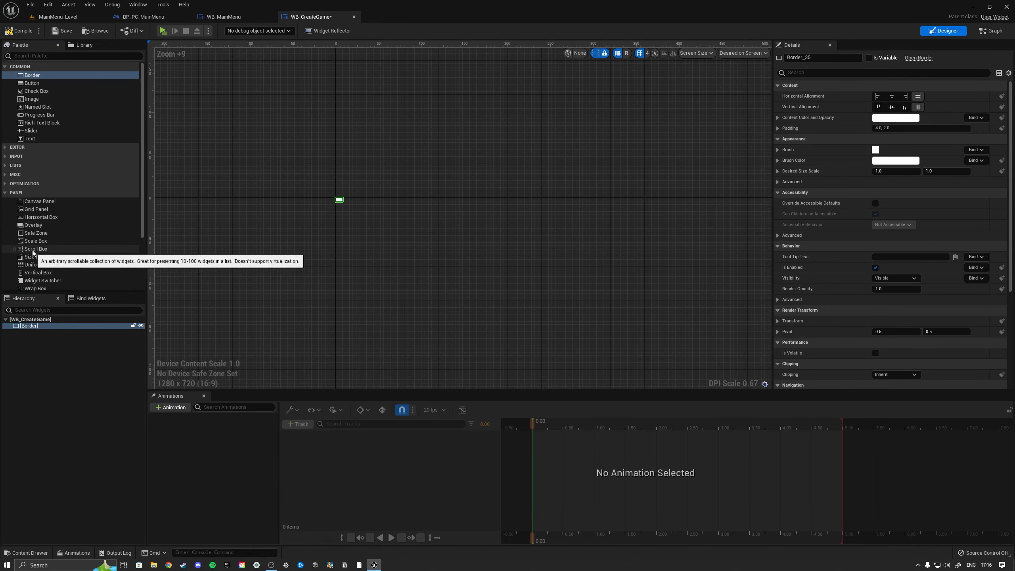
scroll(36, 224, "down", 2)
left_click_drag(36, 247, 28, 325)
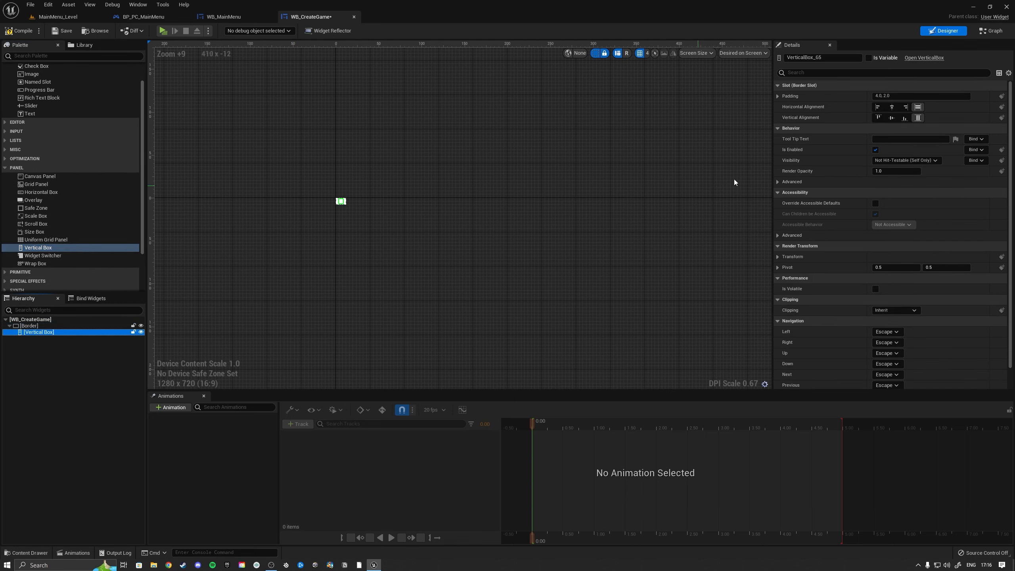
Set the Vertical Box's padding to 20 on all sides
left_click(777, 97)
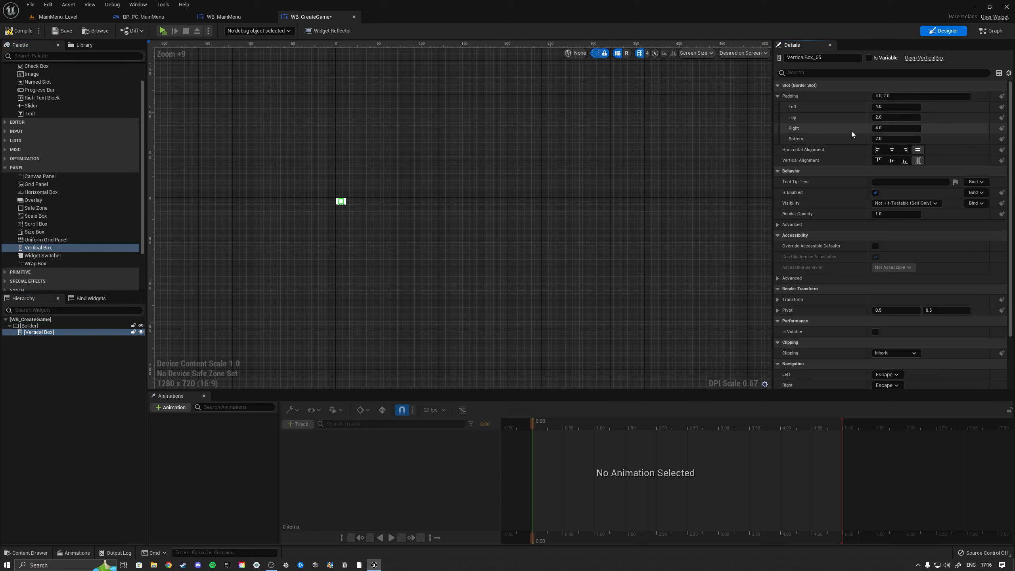
left_click(915, 97)
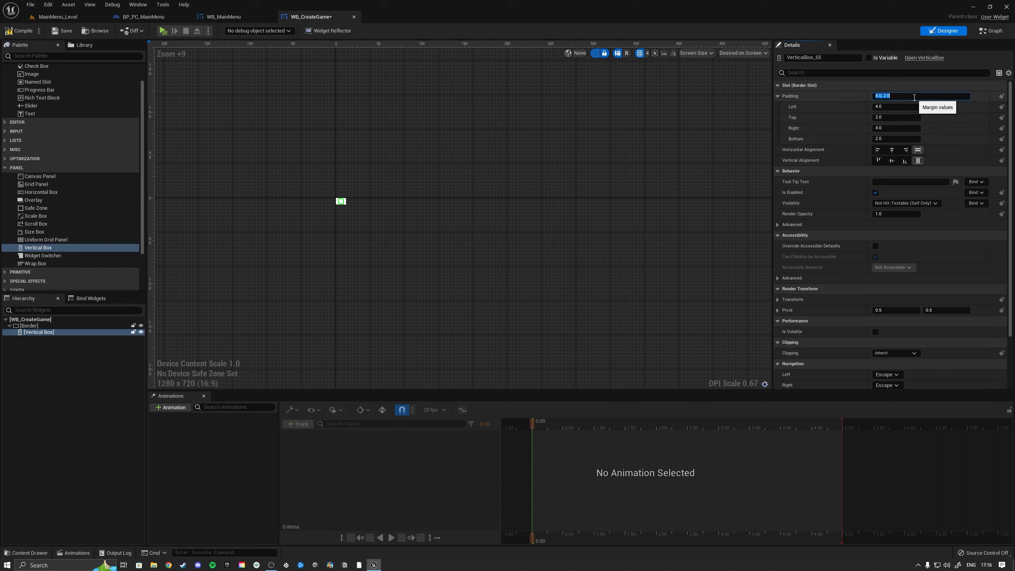
type("20")
key("Return")
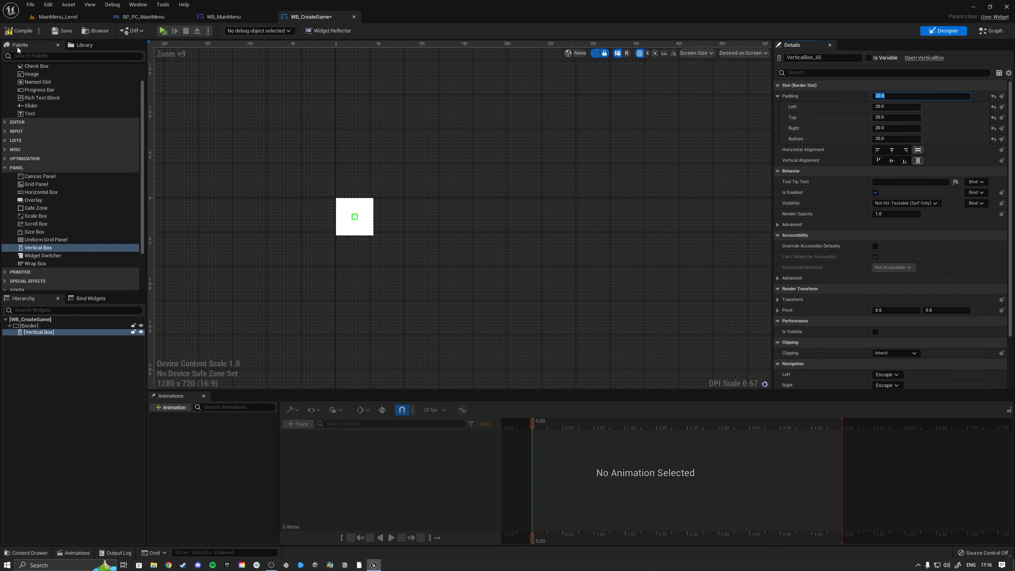
Wrap the root Border with a Size Box
left_click(28, 327)
right_click(28, 327)
mouse_move(61, 402)
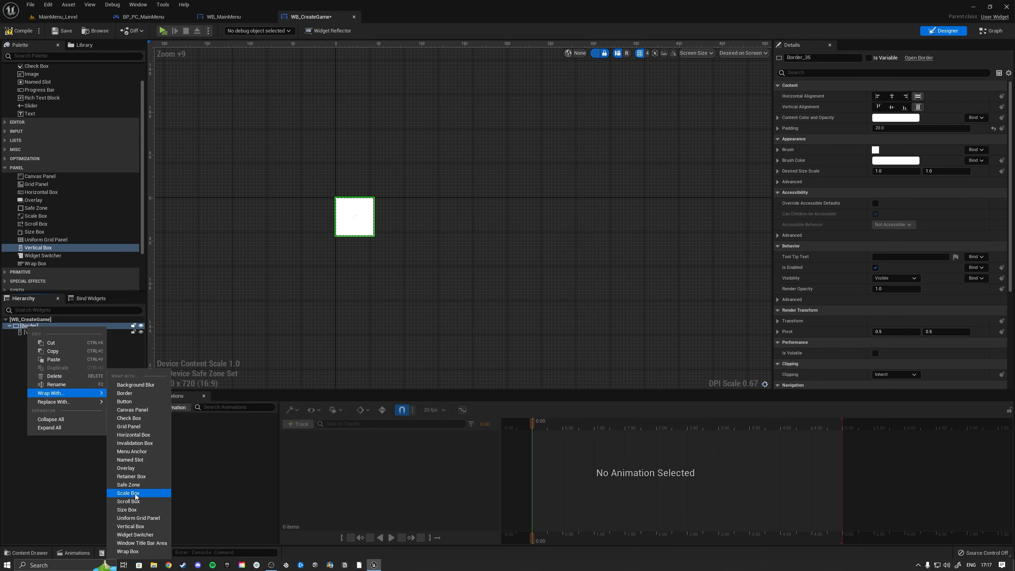
left_click(130, 510)
left_click(41, 326)
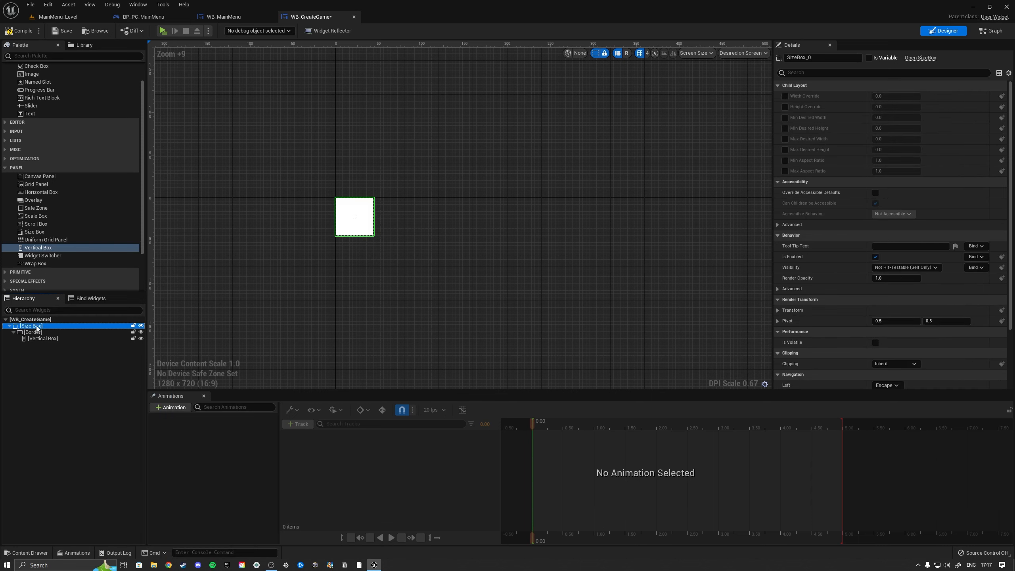
Enable the Size Box's width and height overrides and set them to 400 and 600
scroll(369, 252, "down", 7)
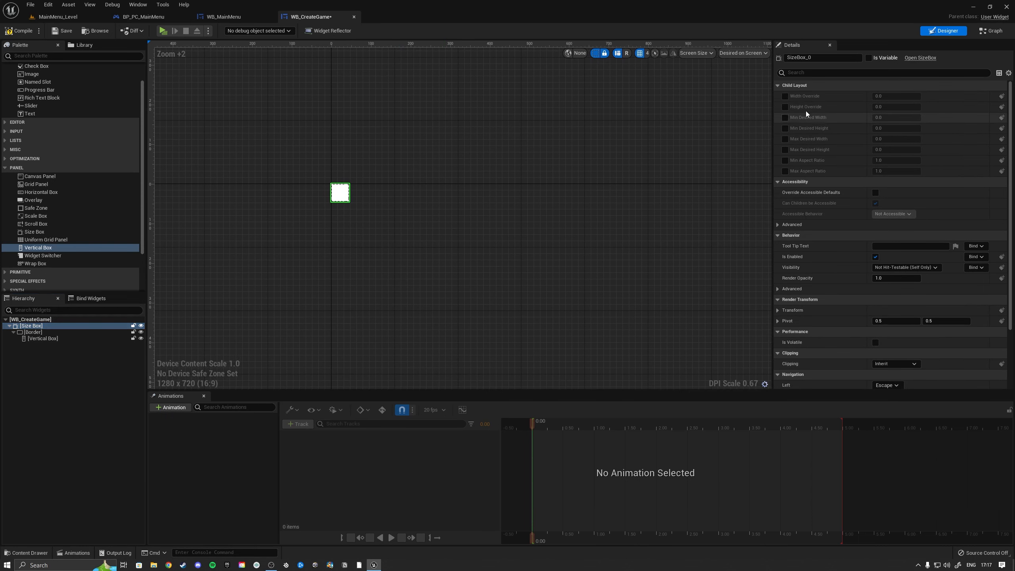
left_click(784, 97)
left_click(901, 96)
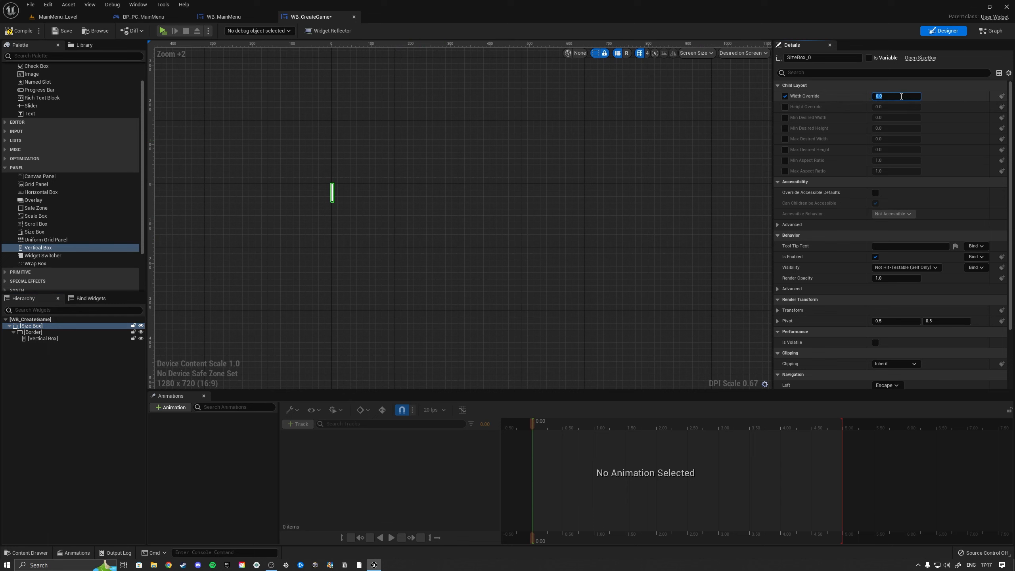
type("400")
key("Return")
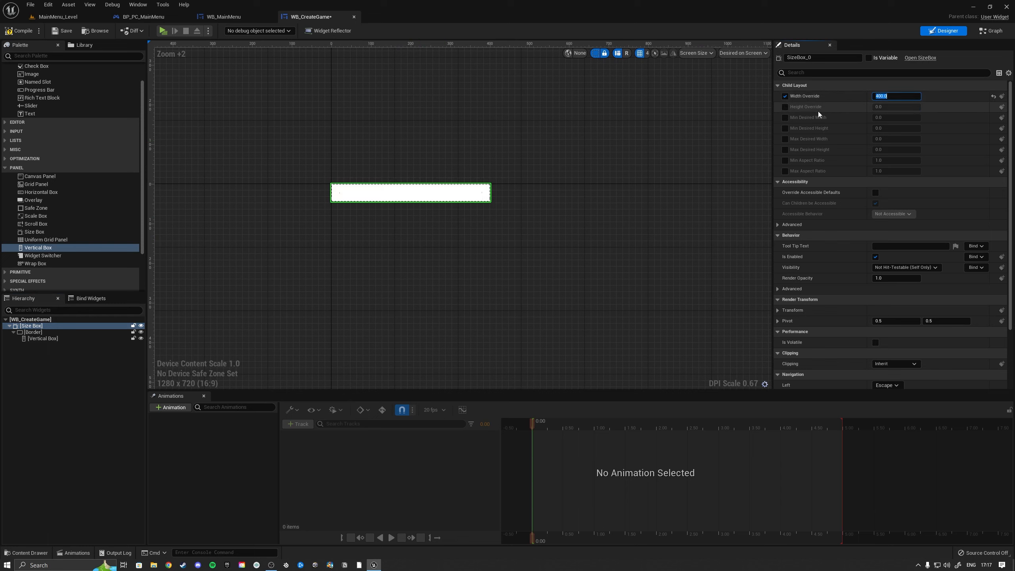
left_click(785, 107)
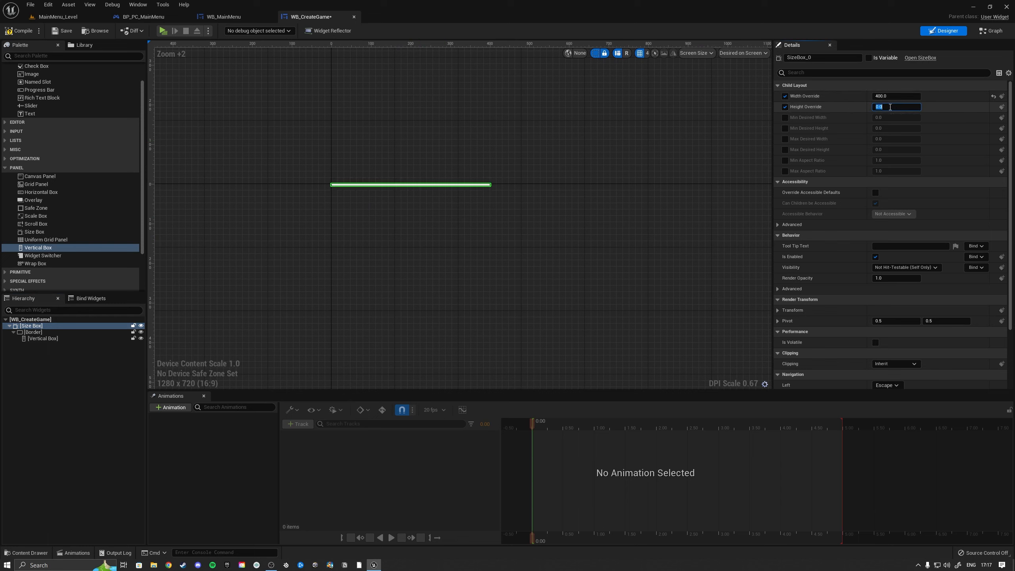
left_click(890, 107)
type("600")
key("Return")
scroll(584, 192, "down", 2)
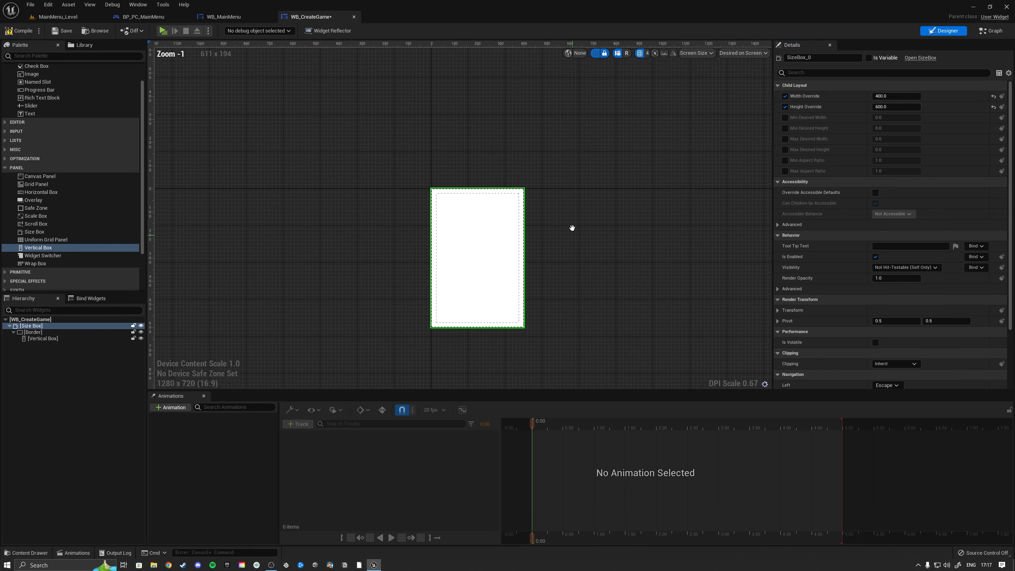
scroll(560, 215, "up", 1)
scroll(560, 218, "up", 1)
Set the Size Box's height override to 500
left_click(910, 107)
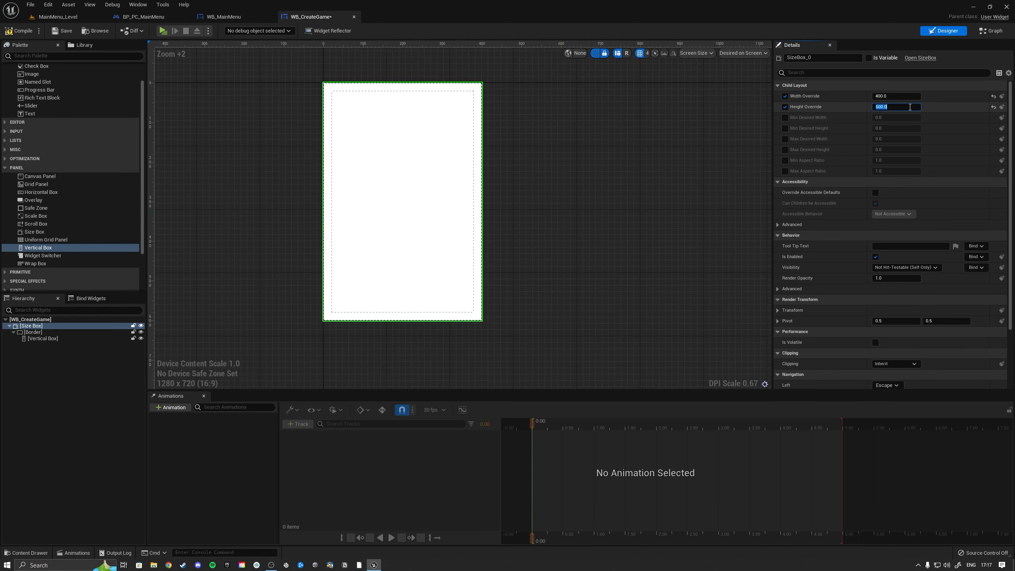
type("500")
key("Return")
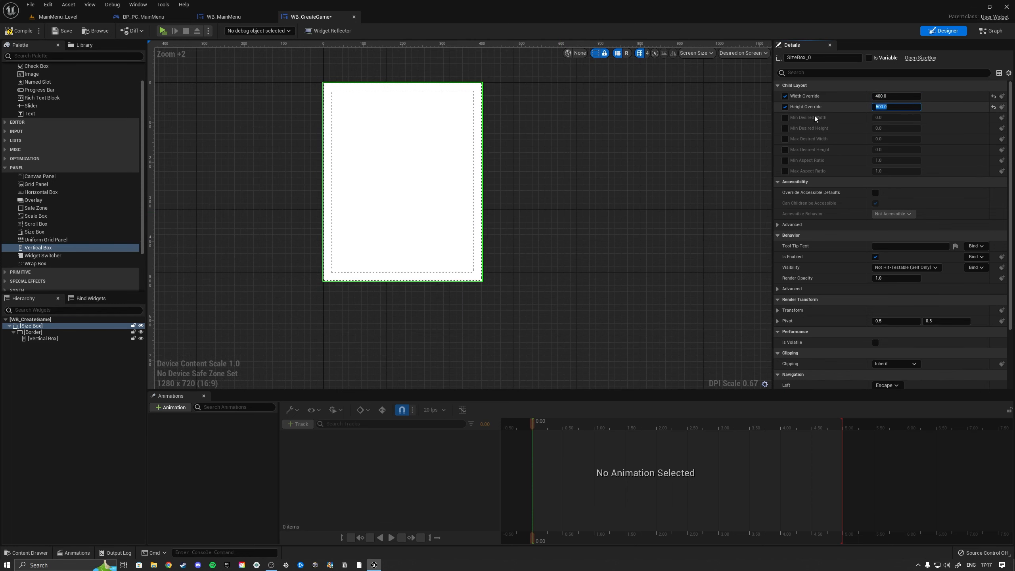
right_click_drag(612, 126, 590, 161)
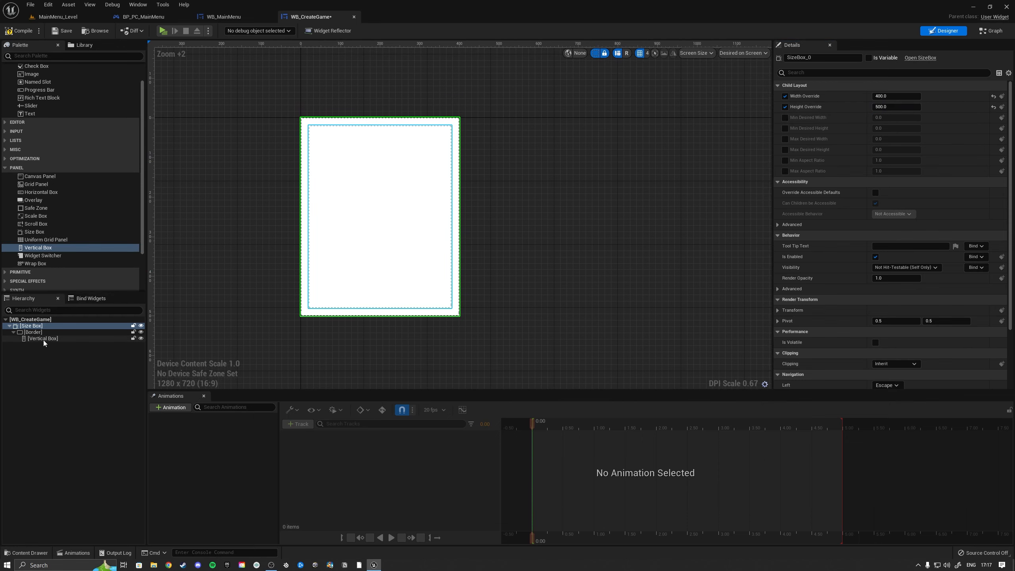
Set the Border's brush colour to dark grey and save the widget
left_click(34, 332)
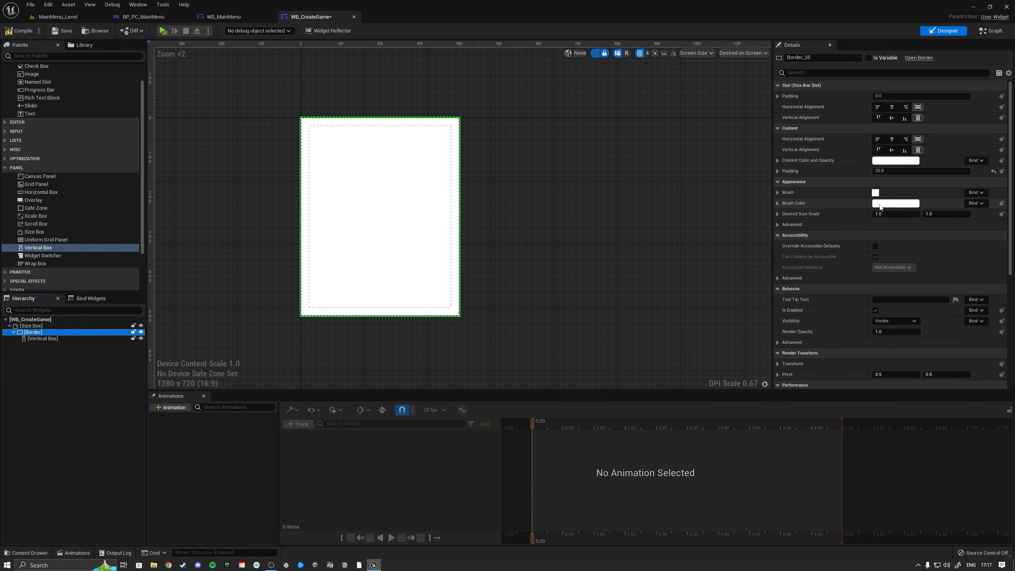
left_click(880, 206)
mouse_move(831, 301)
left_mouse_down()
mouse_move(833, 284)
mouse_move(837, 308)
left_mouse_up()
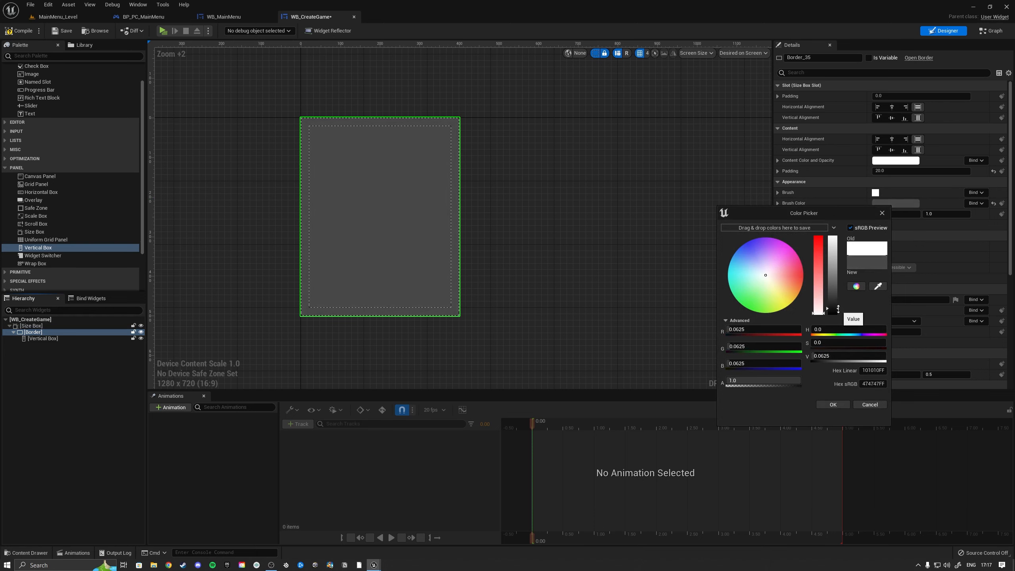
mouse_move(838, 309)
left_mouse_down()
mouse_move(840, 295)
mouse_move(842, 311)
left_mouse_up()
left_click(831, 403)
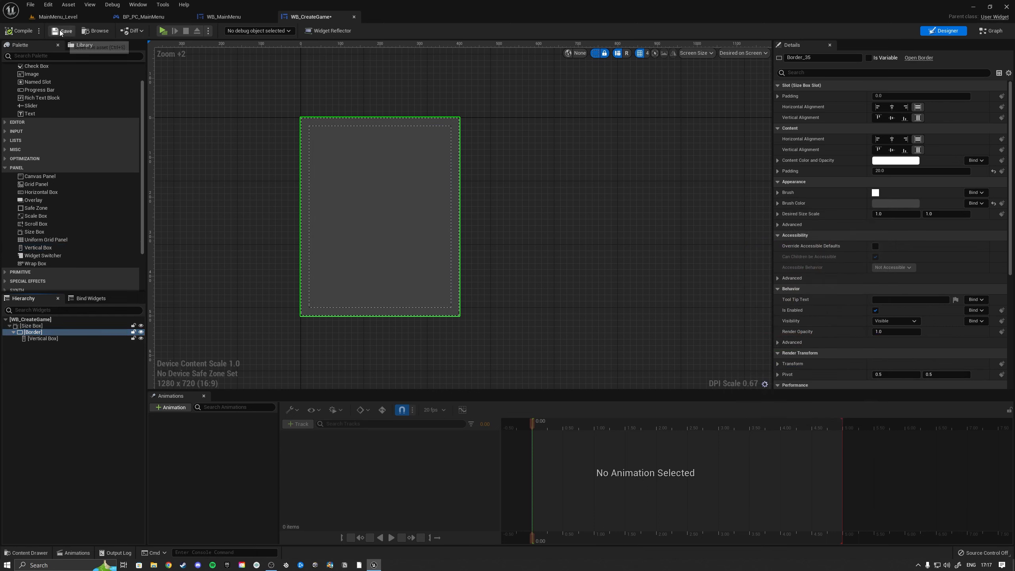
left_click(60, 31)
Add a Text widget reading "Create game" to the Vertical Box and compile the widget blueprint
left_click(56, 339)
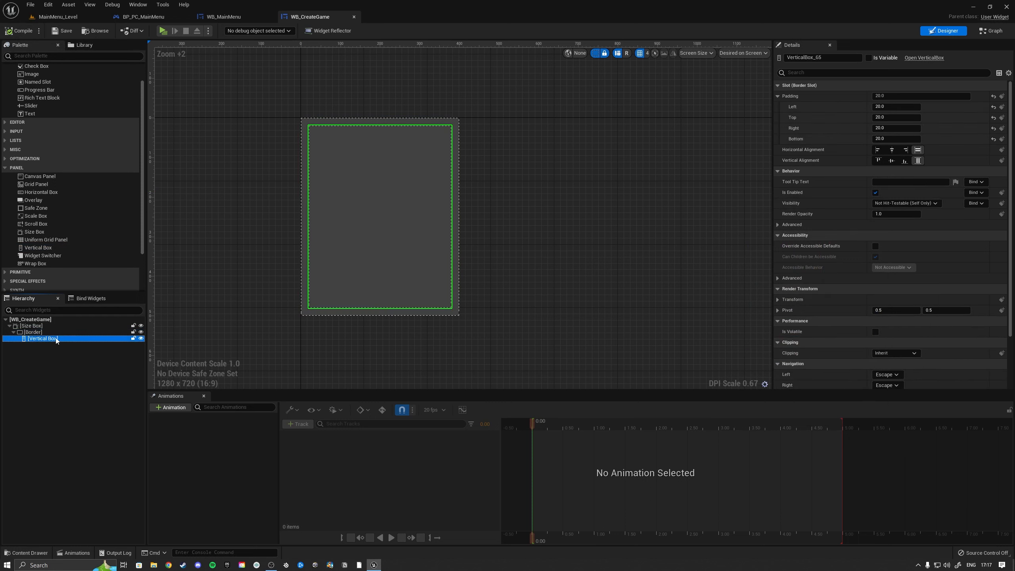
left_click_drag(23, 114, 42, 340)
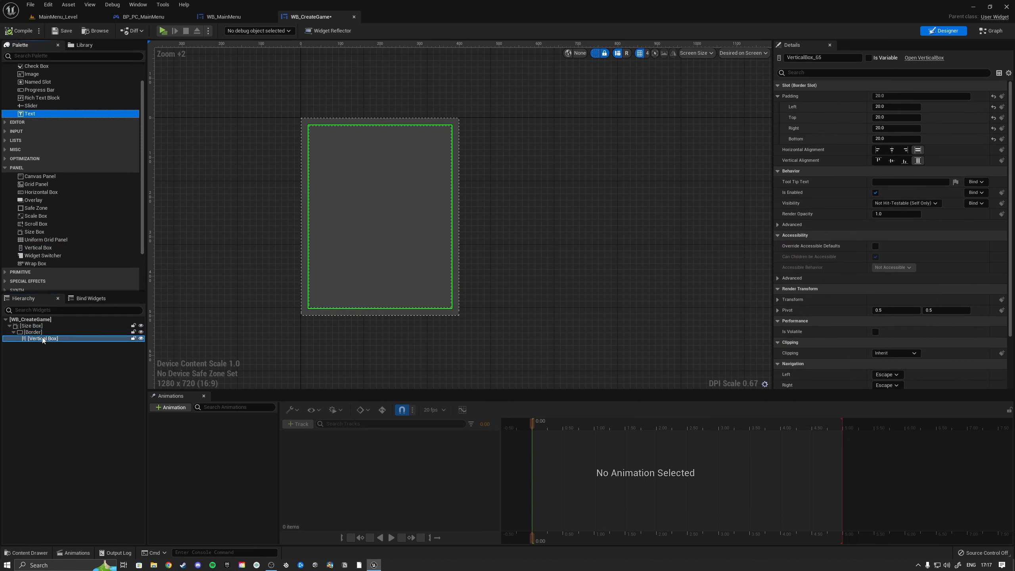
left_click_drag(918, 151, 774, 161)
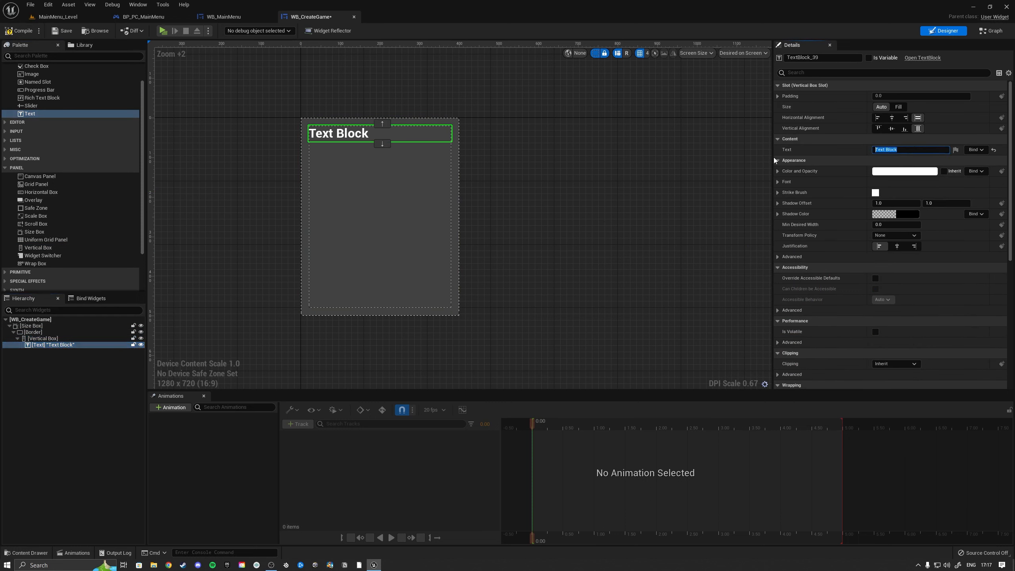
type("Create game")
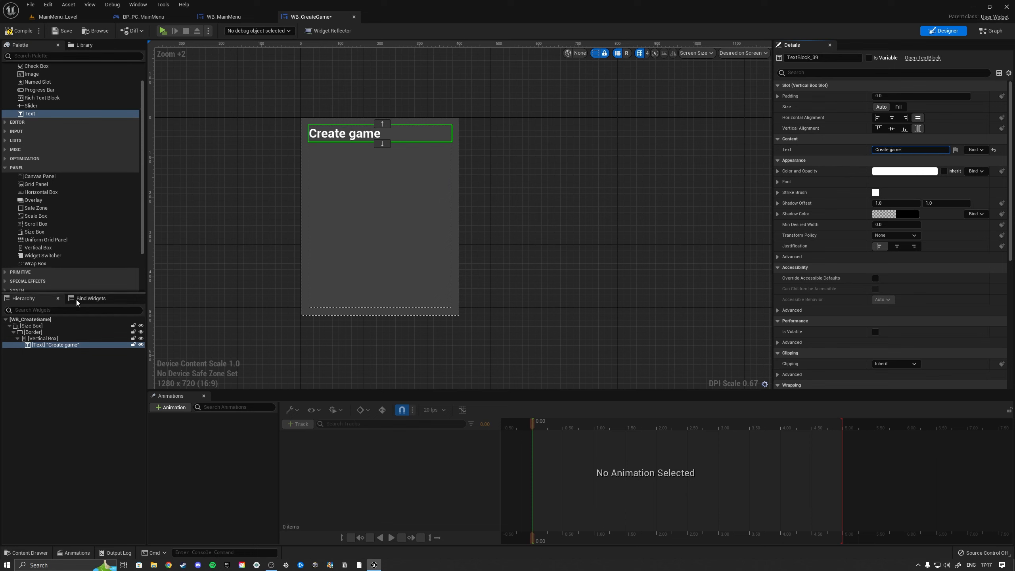
left_click(22, 33)
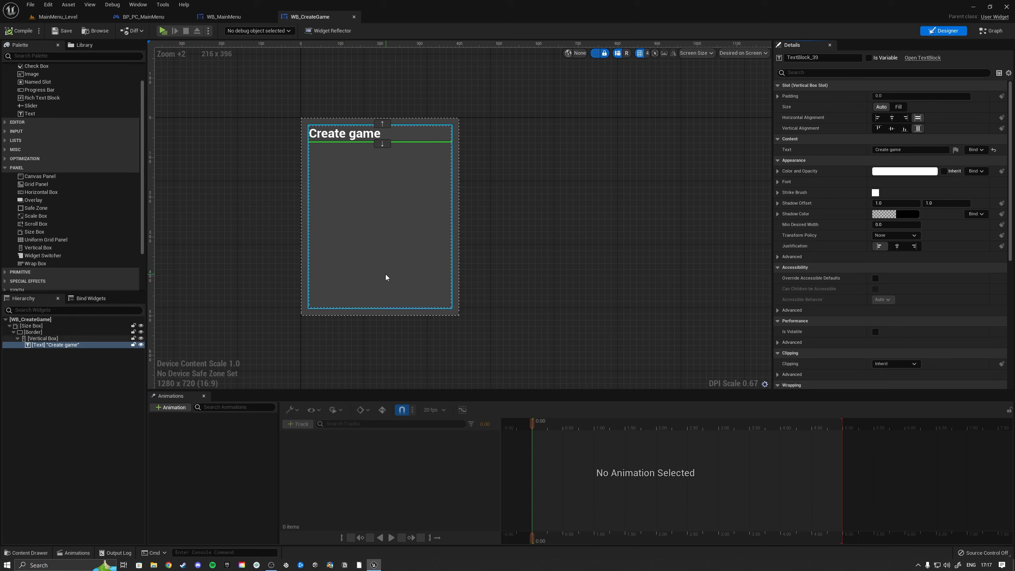
Add an editable Text Box below the "Create game" title and wrap it with its own Vertical Box
scroll(24, 236, "up", 2)
left_click(6, 157)
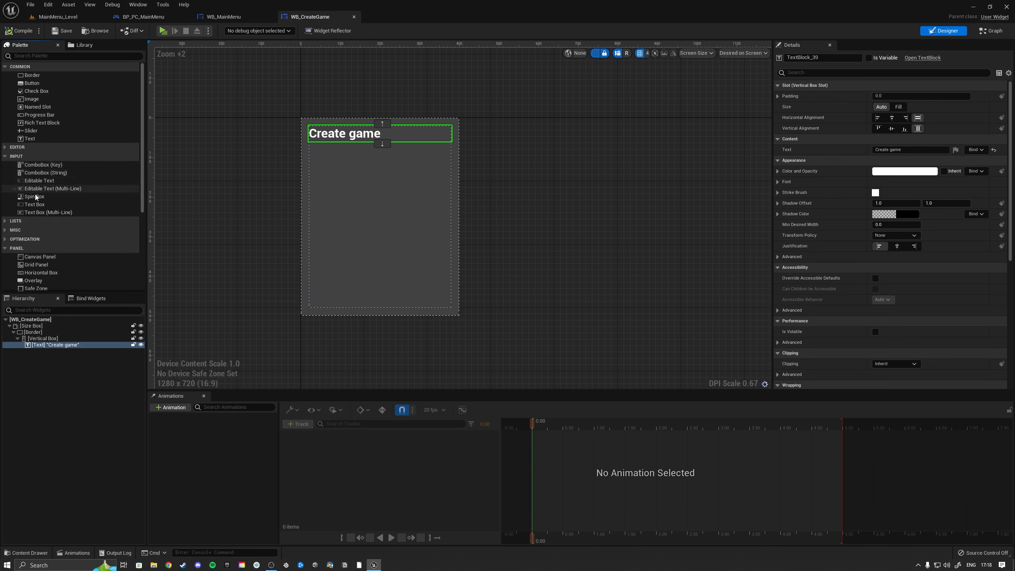
left_click_drag(35, 204, 42, 351)
left_click(42, 352)
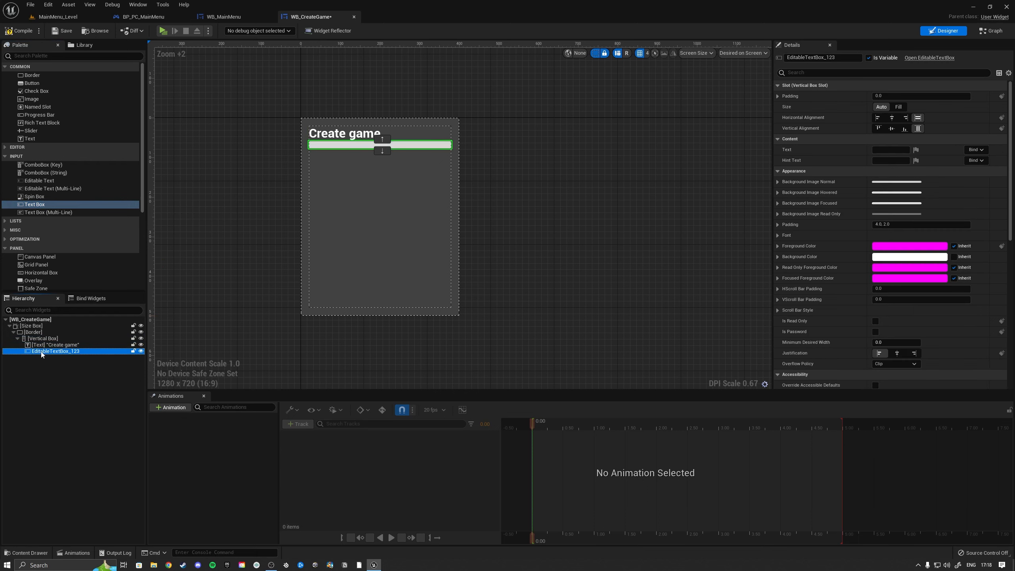
right_click(41, 352)
mouse_move(79, 418)
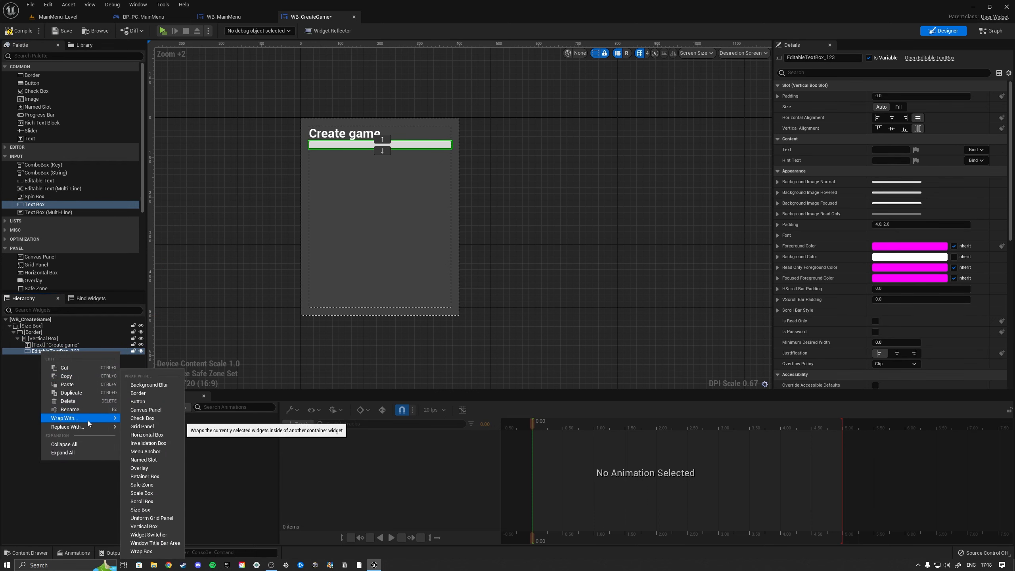
left_click(148, 530)
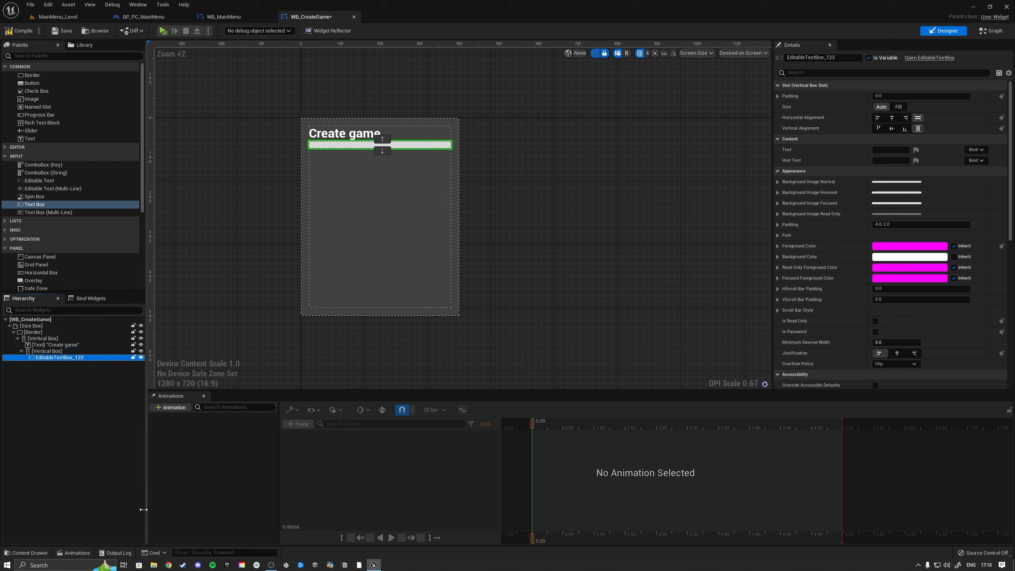
Add a Text widget reading "Max player amount" above the editable text box in the nested Vertical Box
left_click_drag(30, 138, 49, 359)
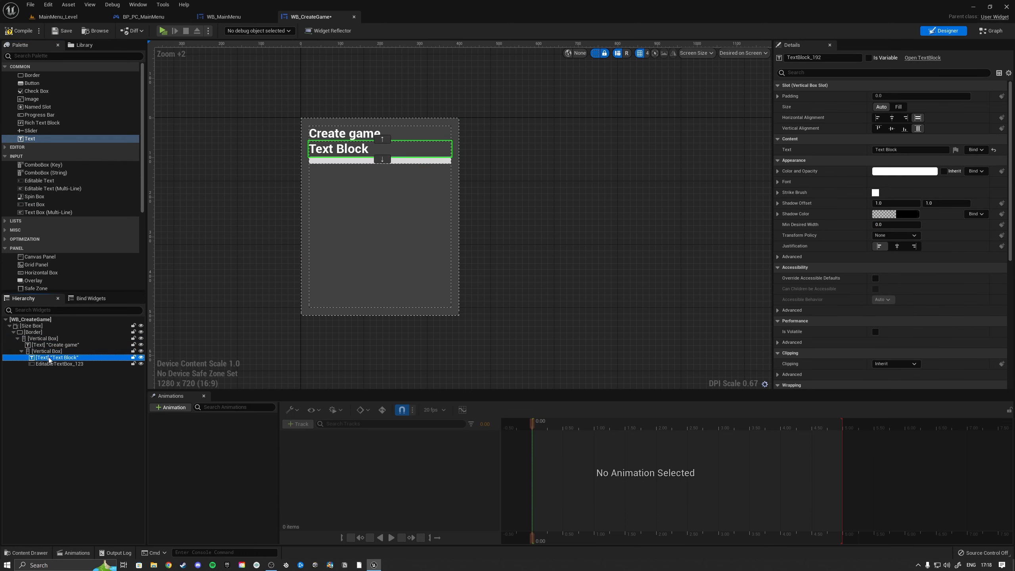
left_click(896, 149)
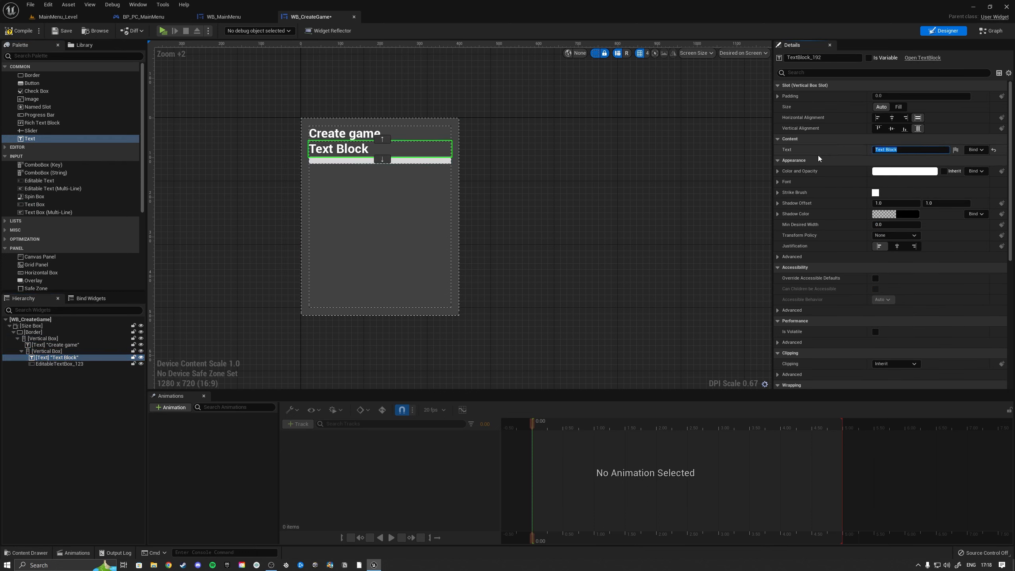
type("Max player")
type("amount")
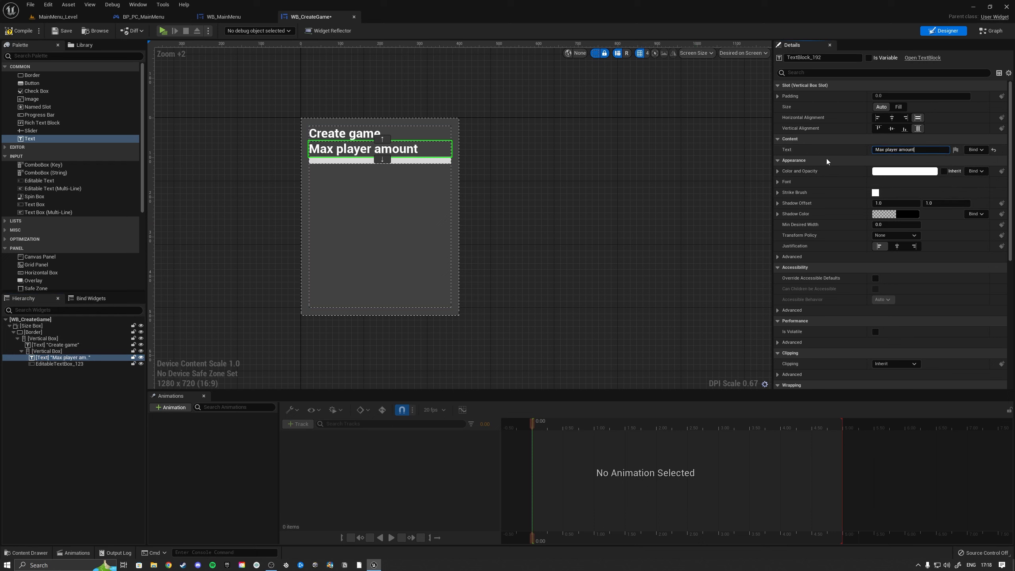
Set the "Max player amount" label's font size to 16
left_click(778, 182)
left_click(902, 215)
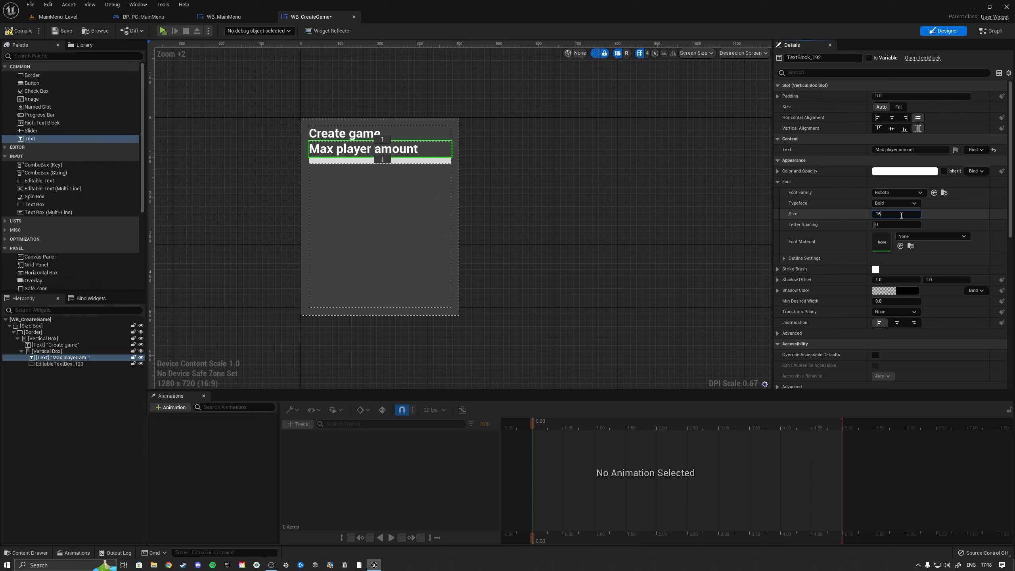
key("Return")
Set the "Create game" title's bottom padding to 20
left_click(54, 350)
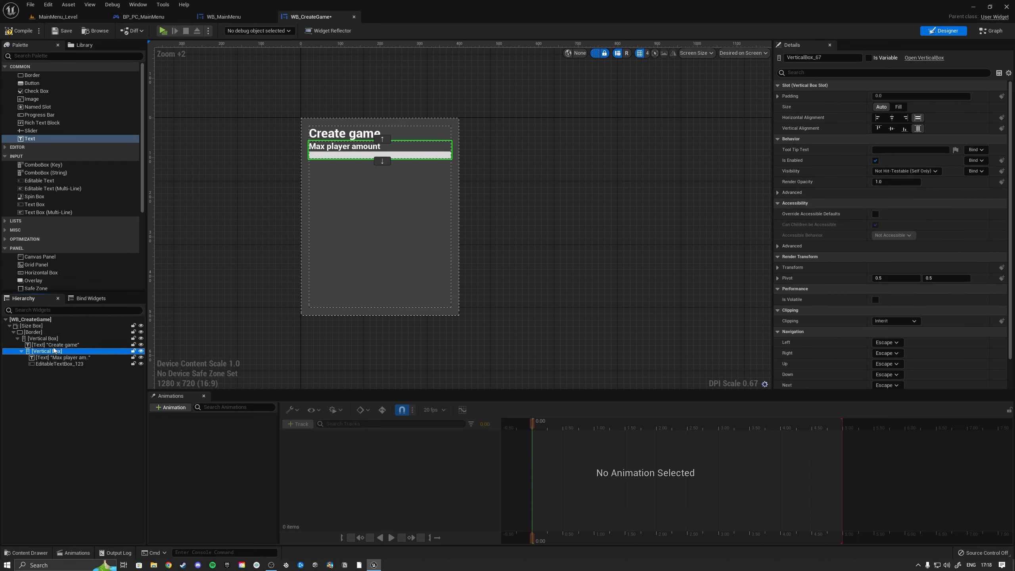
left_click(60, 345)
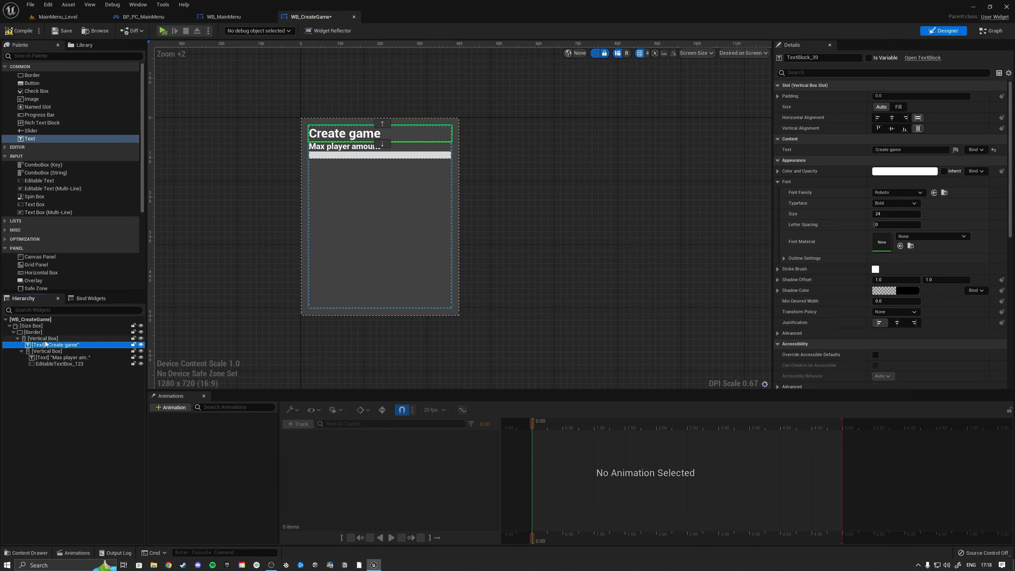
left_click(778, 96)
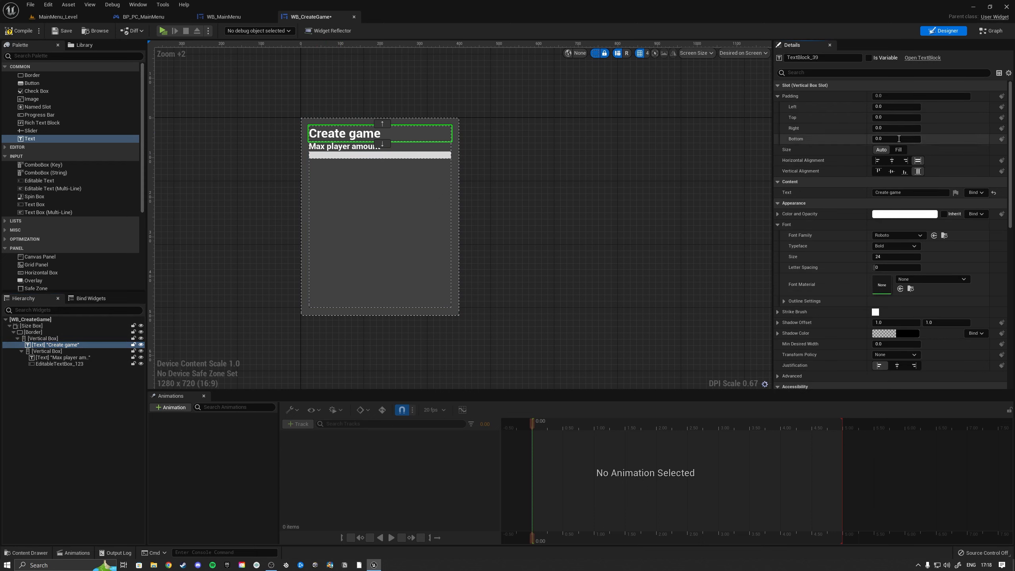
key("Return")
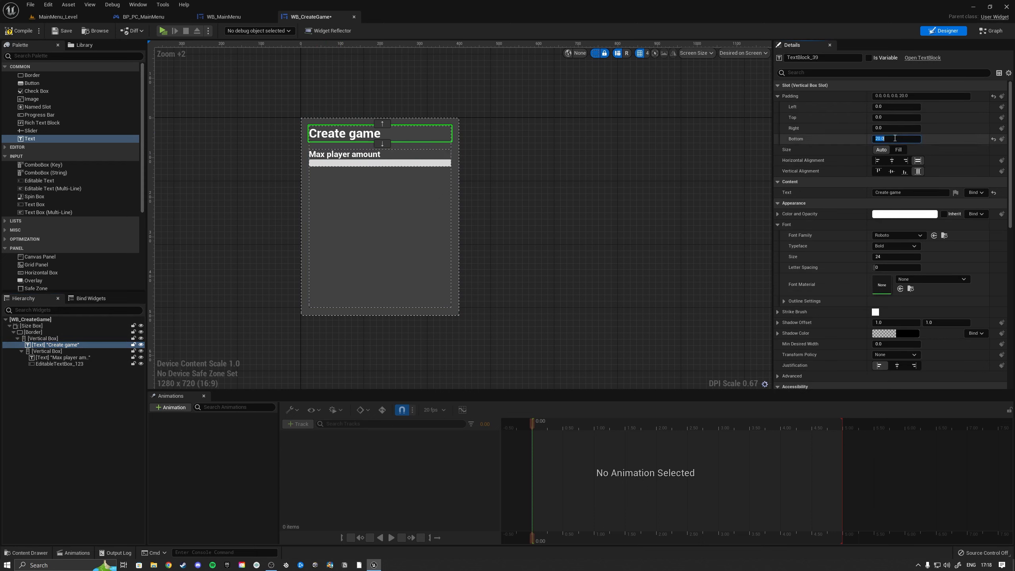
Set the "Max player amount" label's bottom padding to 5
left_click(70, 358)
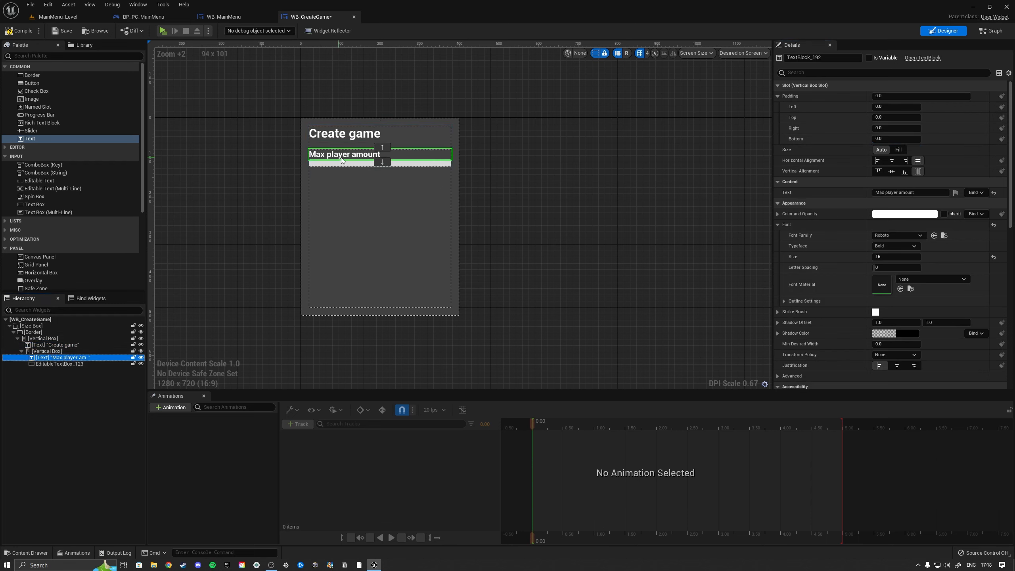
left_click(893, 139)
key("Return")
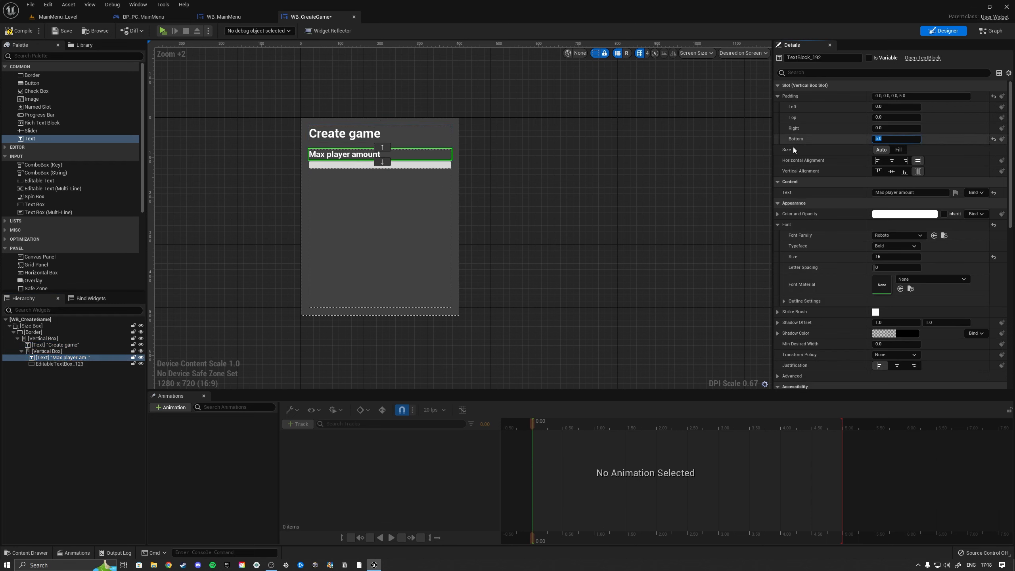
Wrap the editable text box under the "Max player amount" label with a Size Box
left_click(64, 364)
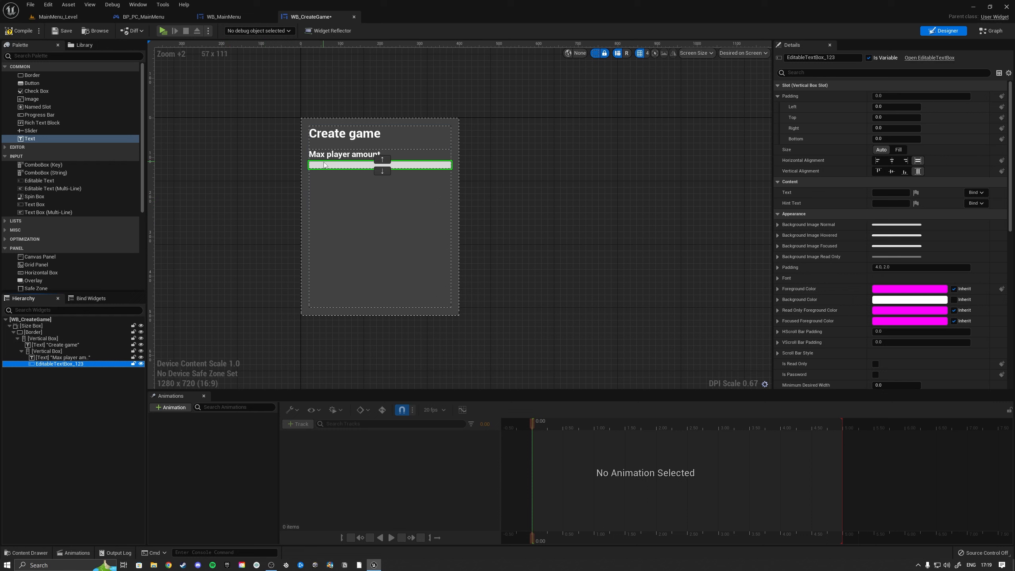
right_click(48, 367)
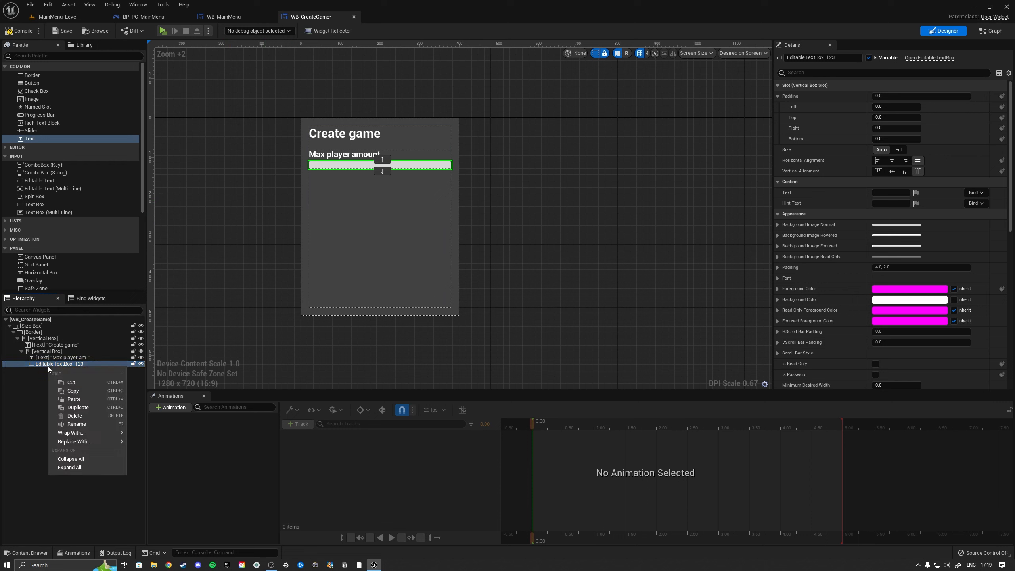
mouse_move(80, 433)
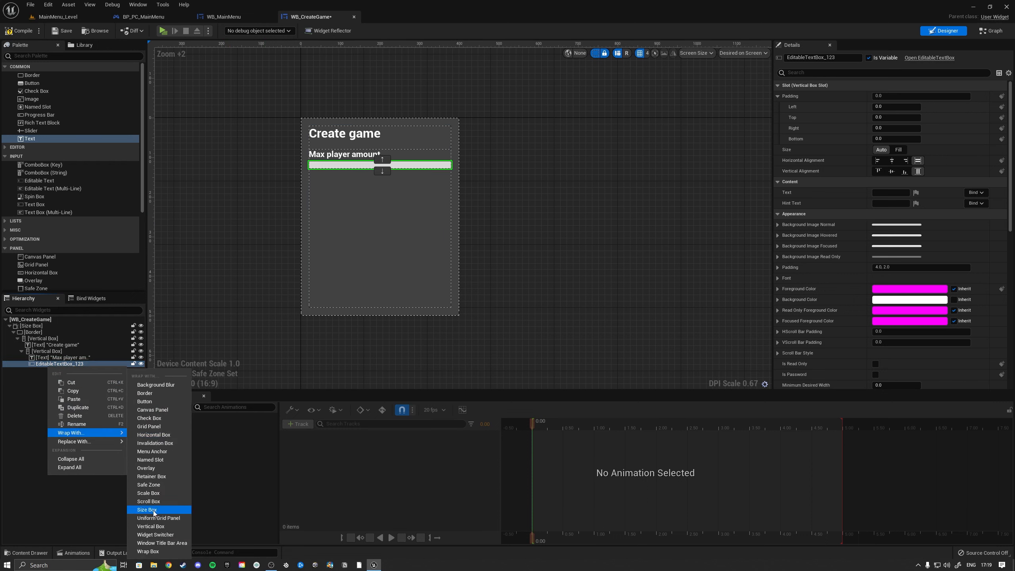
left_click(147, 509)
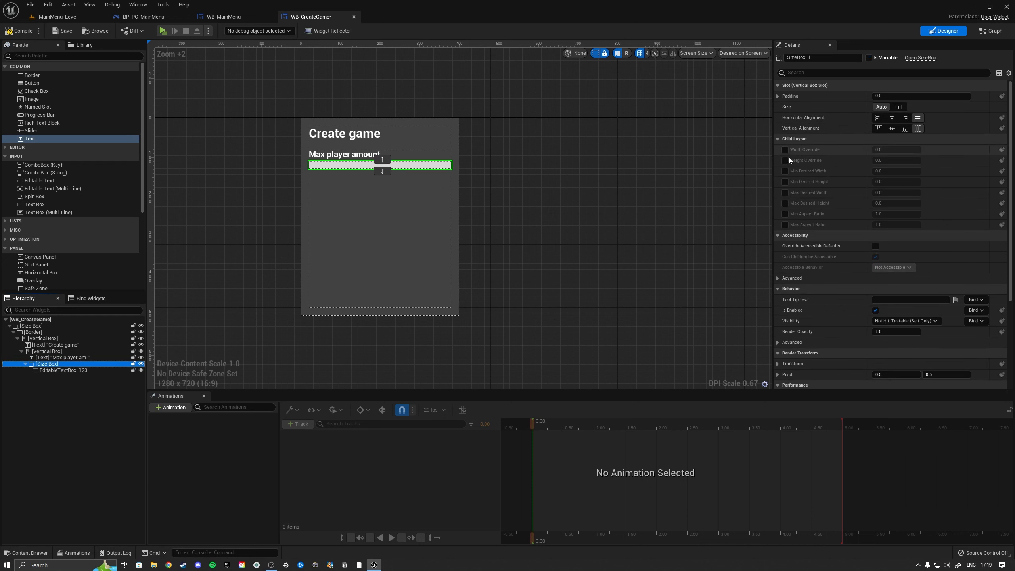
Enable the new Size Box's height override and set it to 40
left_click(777, 97)
left_click(785, 203)
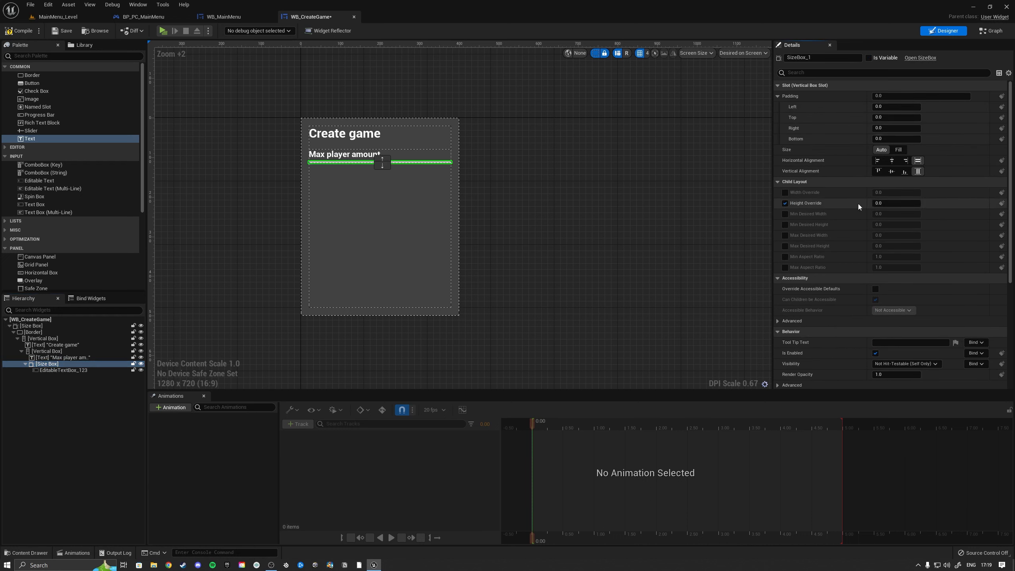
left_click(896, 203)
type("40")
key("Return")
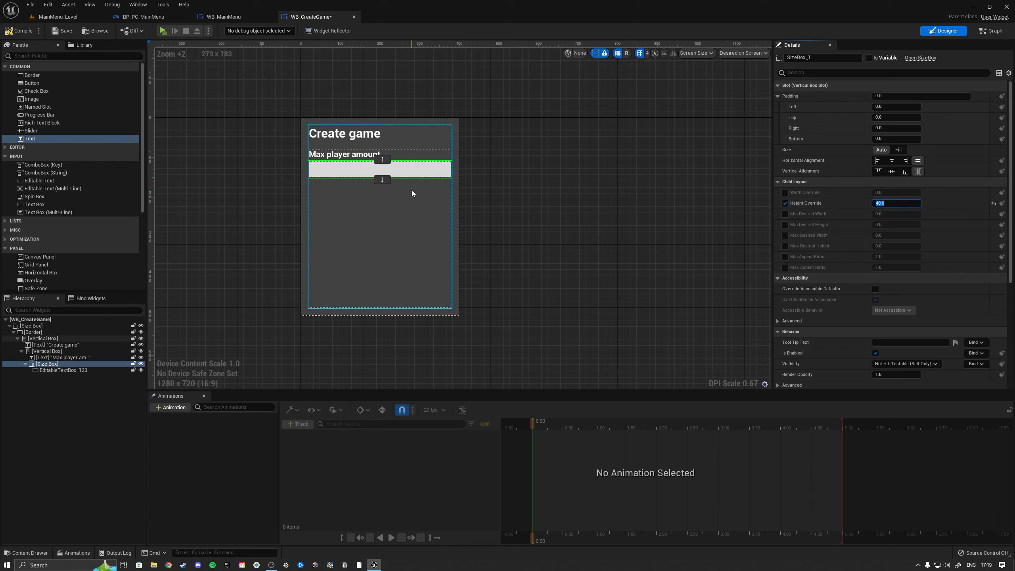
Rename the editable text box to PlayerAmount_TextBox and set its hint text to "20 players"
left_click(324, 177)
left_click(112, 370)
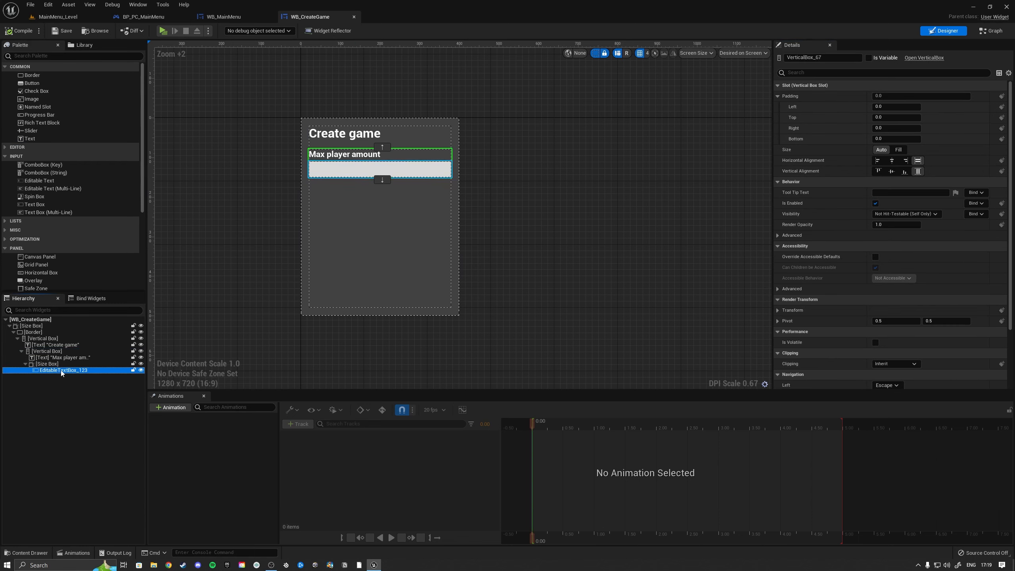
left_click(824, 58)
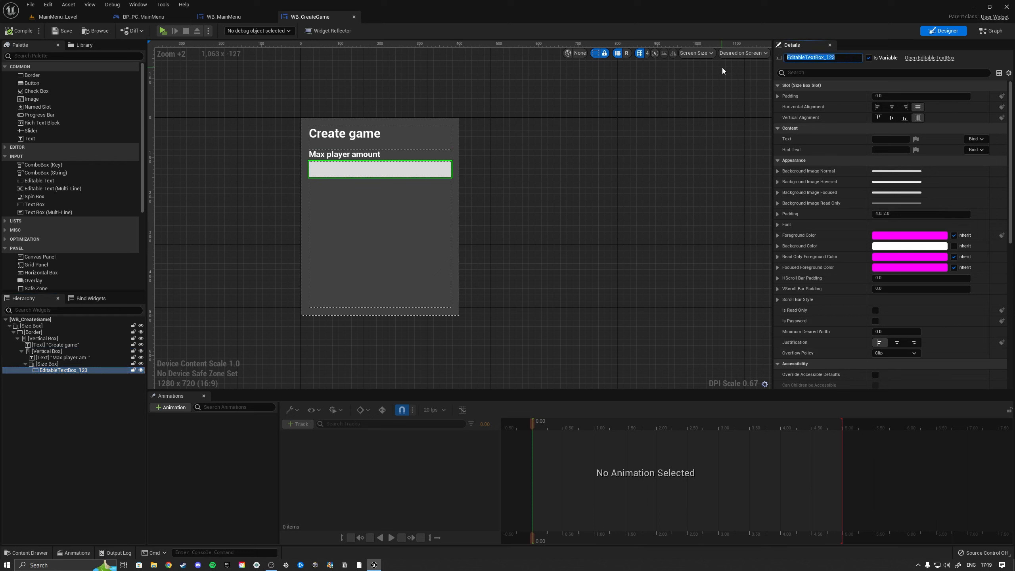
type("PlayerAmount")
type("Text")
key("BackSpace")
key("BackSpace")
key("BackSpace")
type("extBox")
key("Return")
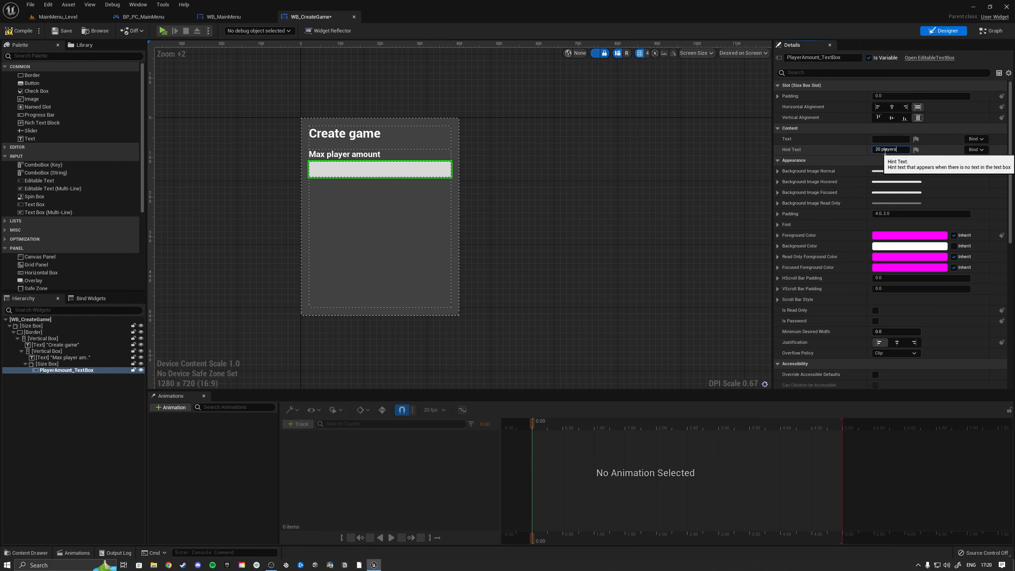
key("Return")
Set the foreground, read-only foreground and focused foreground colors of PlayerAmount_TextBox to black
scroll(318, 168, "up", 12)
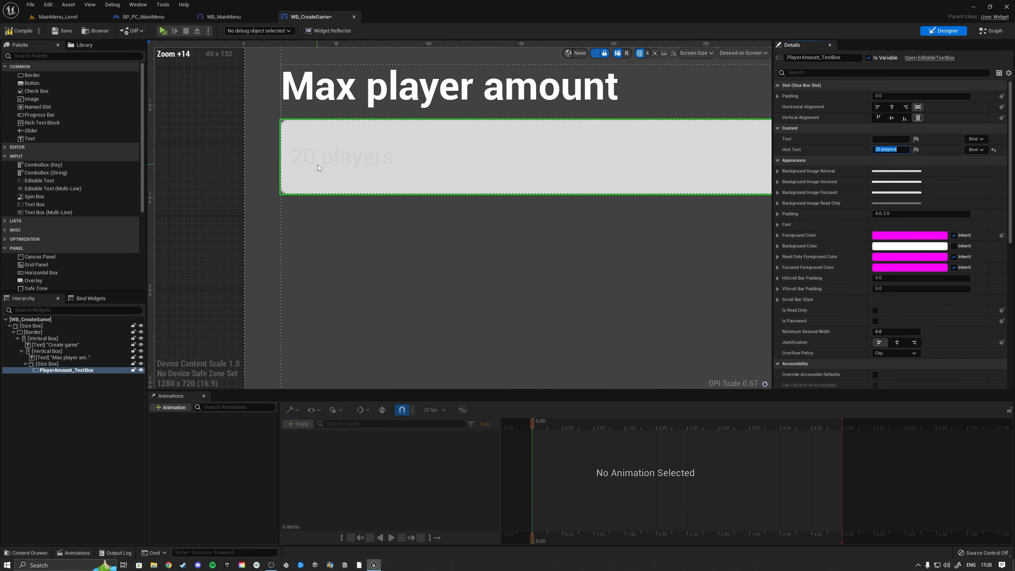
left_click(882, 236)
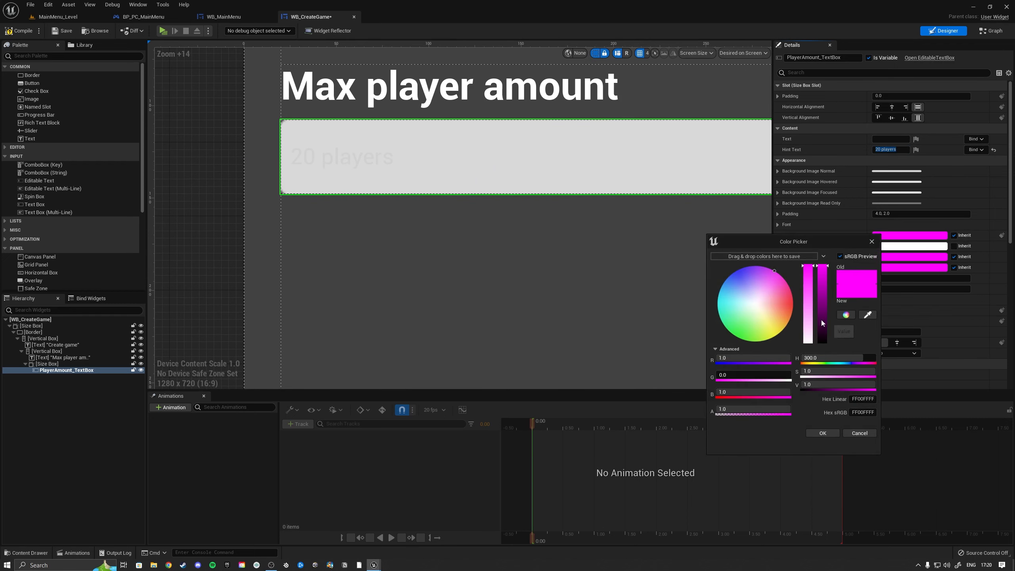
left_click_drag(821, 323, 825, 415)
left_click(823, 433)
left_click(899, 256)
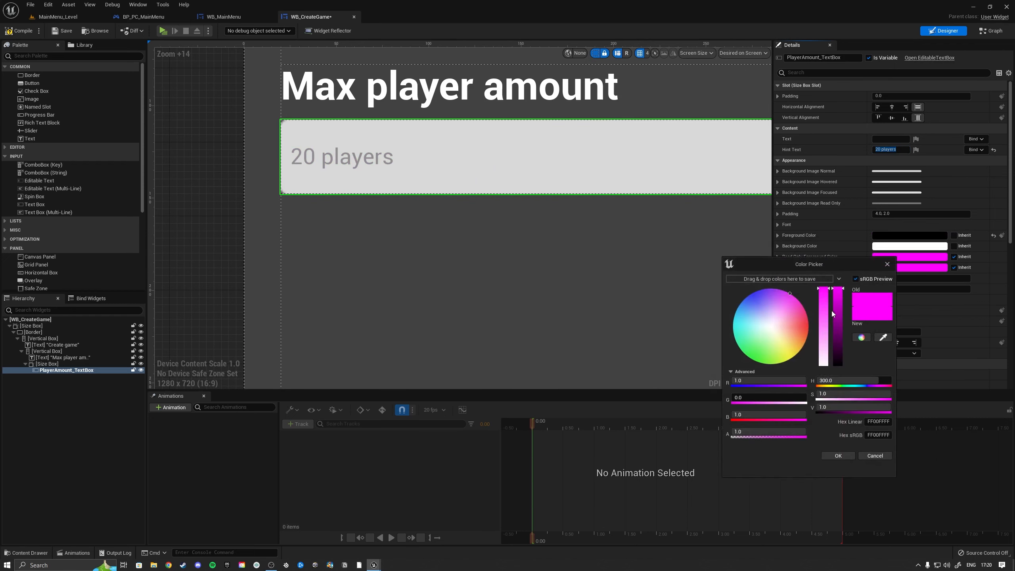
left_click_drag(836, 313, 838, 384)
left_click(839, 455)
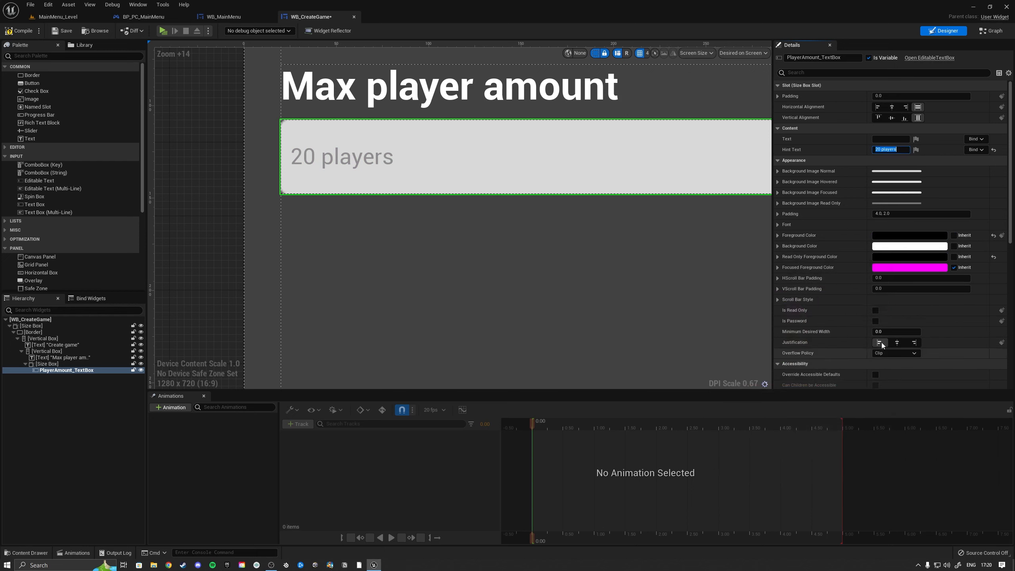
left_click(887, 267)
left_click_drag(834, 333, 823, 445)
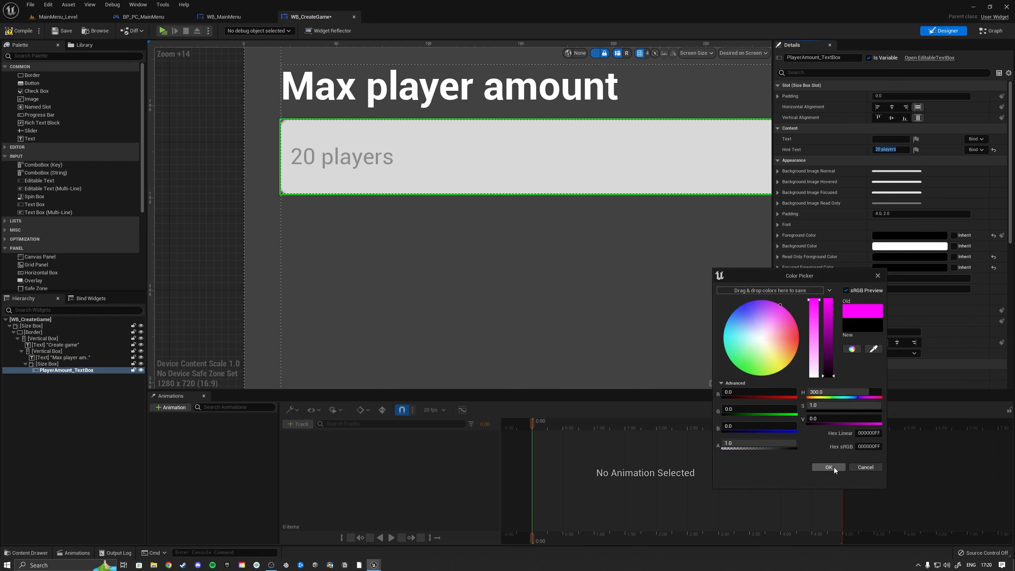
left_click(829, 467)
Set the left padding in the appearance settings of PlayerAmount_TextBox to 10
scroll(527, 249, "down", 4)
left_click(778, 214)
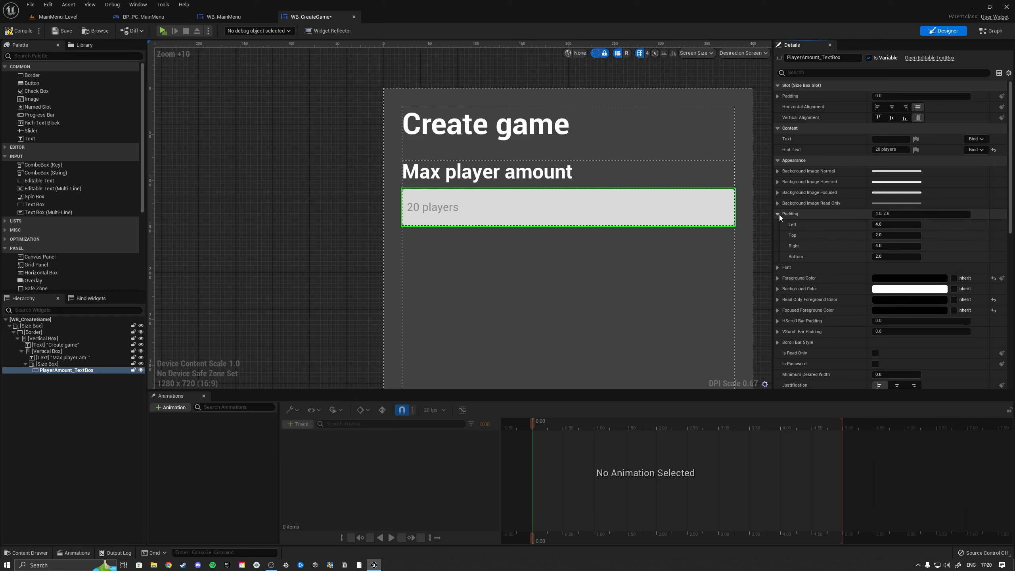
left_click(890, 224)
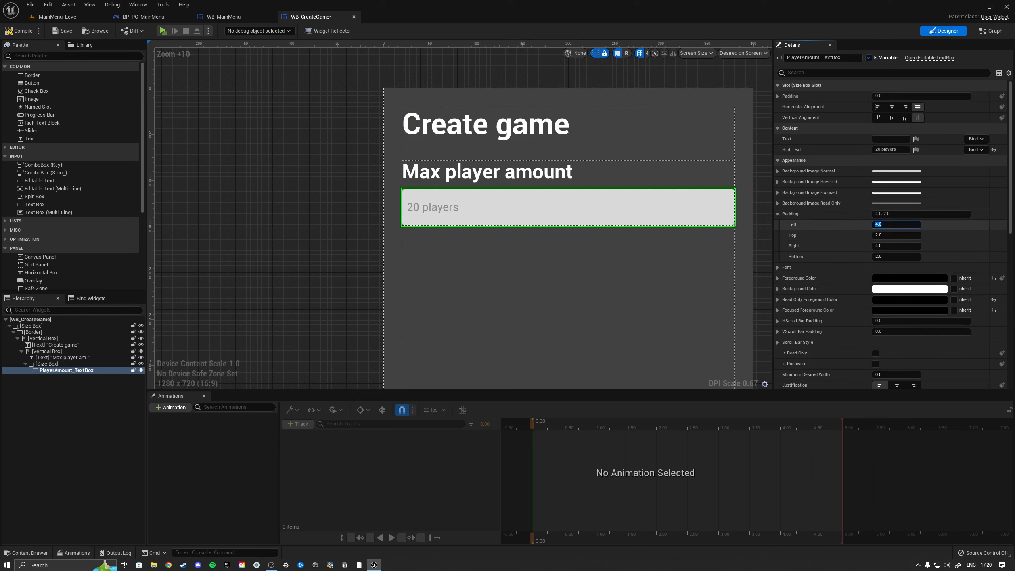
type("10")
key("Return")
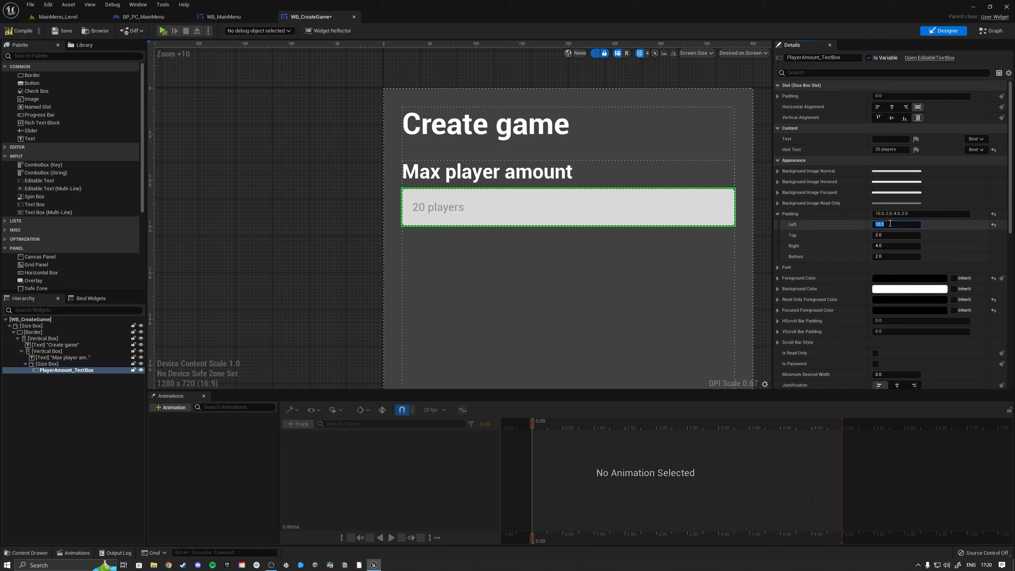
Set the font size of PlayerAmount_TextBox to 14 and save the widget
left_click(777, 267)
left_click(883, 299)
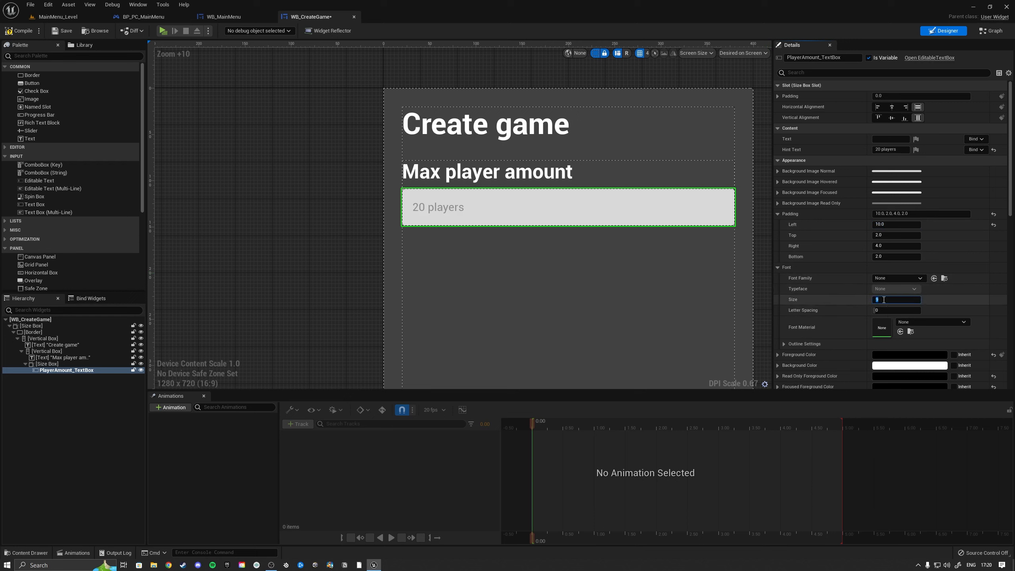
type("15")
key("Return")
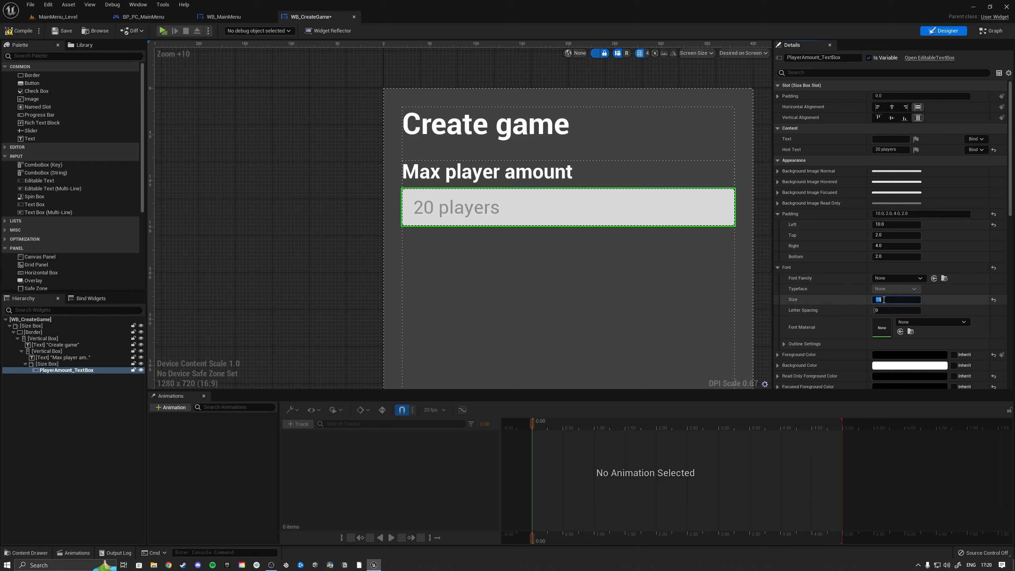
type("14")
key("Return")
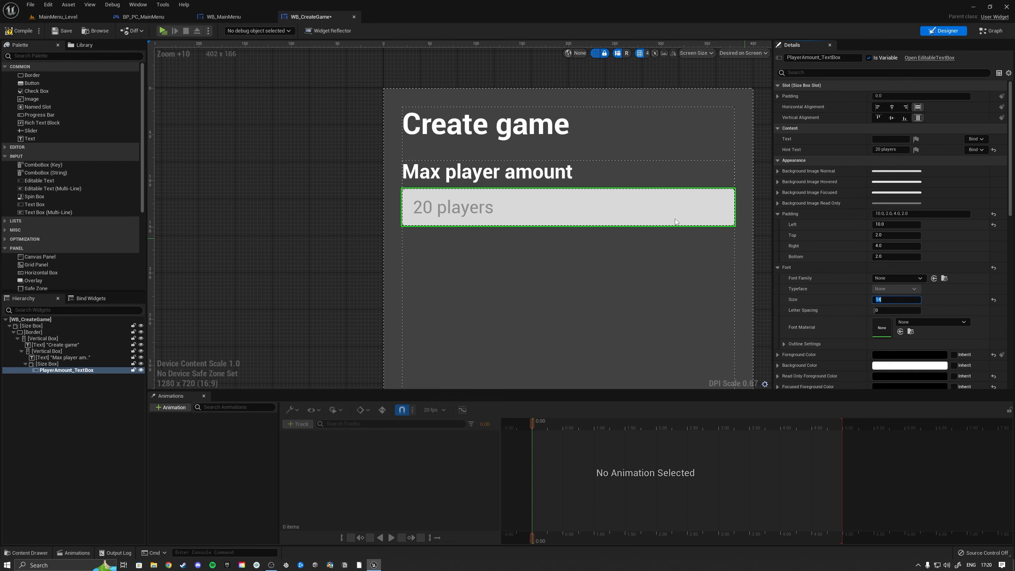
left_click(59, 31)
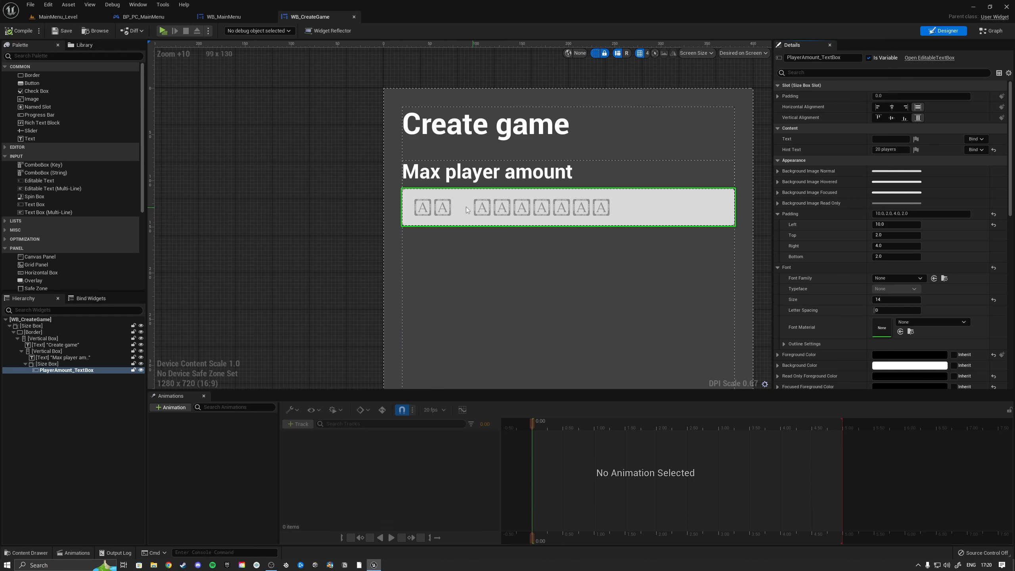
Show engine content in the font asset picker and set the text box's font family to Roboto
right_click_drag(336, 219, 242, 207)
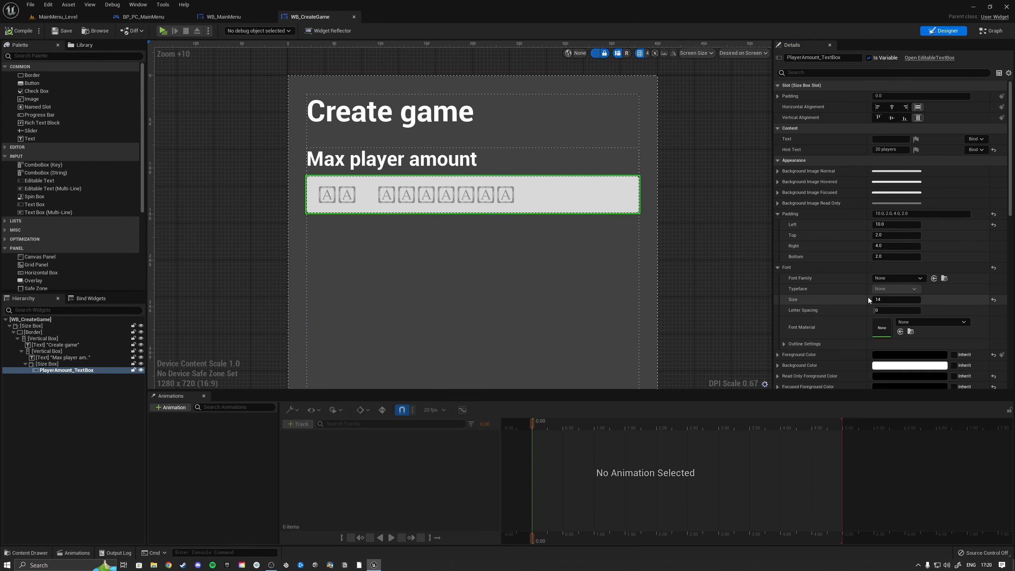
left_click(900, 277)
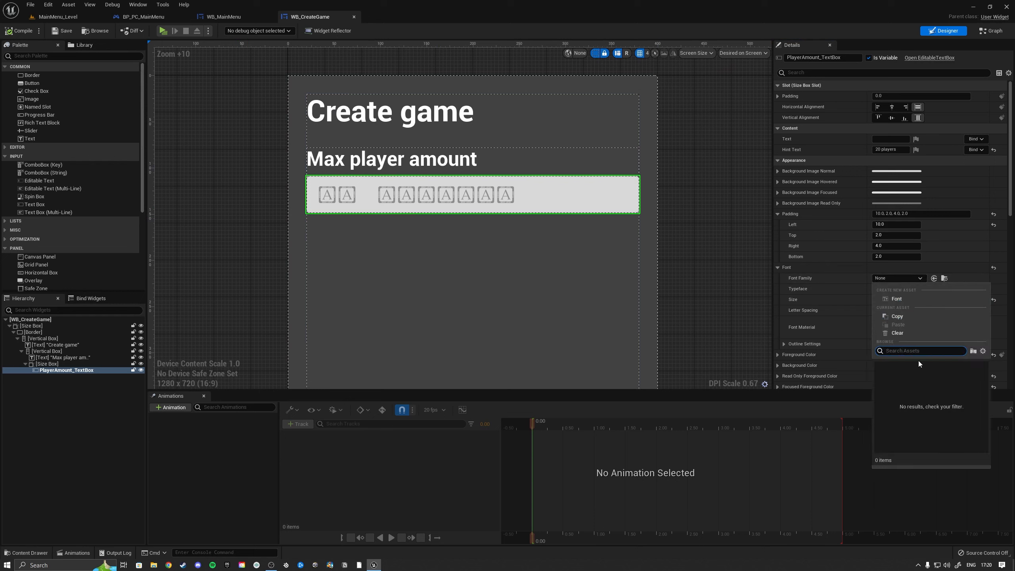
left_click(983, 351)
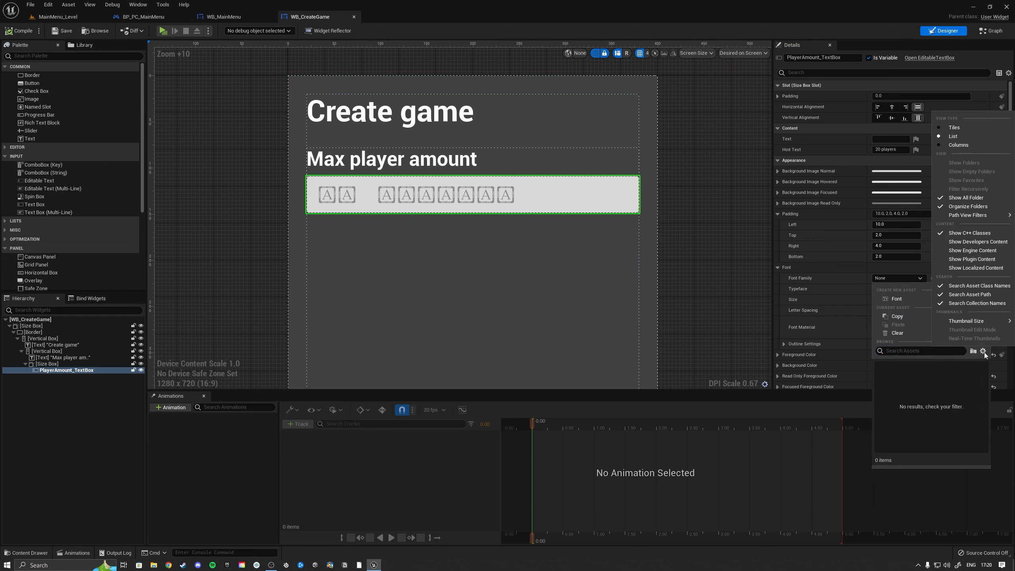
left_click(969, 251)
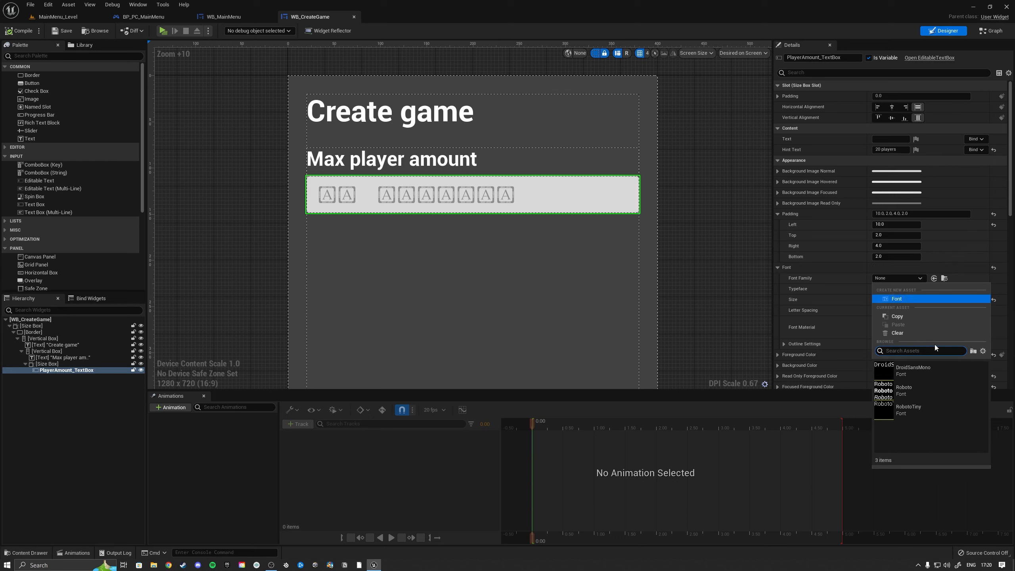
left_click(908, 388)
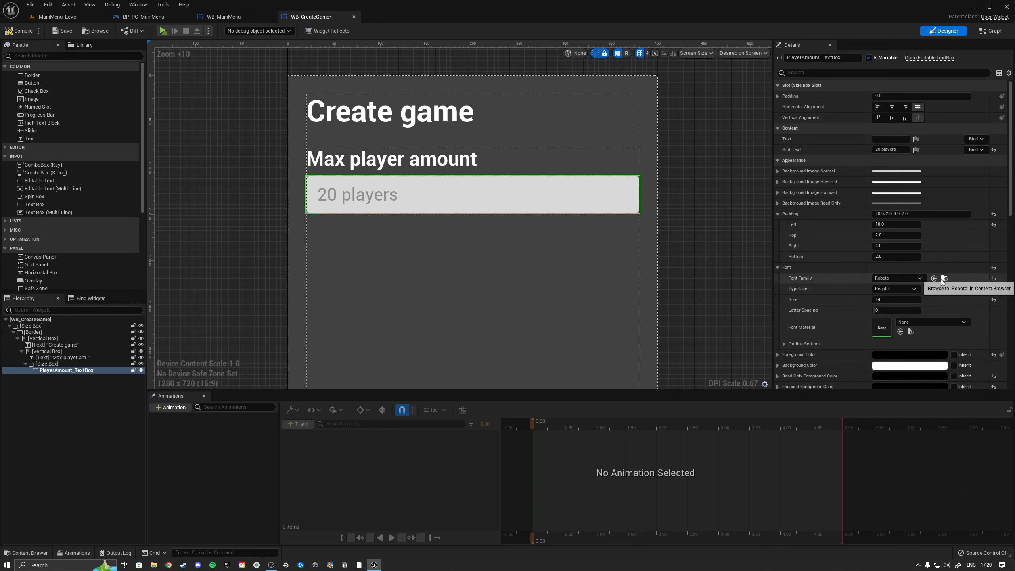
Turn off the display of engine content in the font asset picker
left_click(919, 279)
left_click(983, 359)
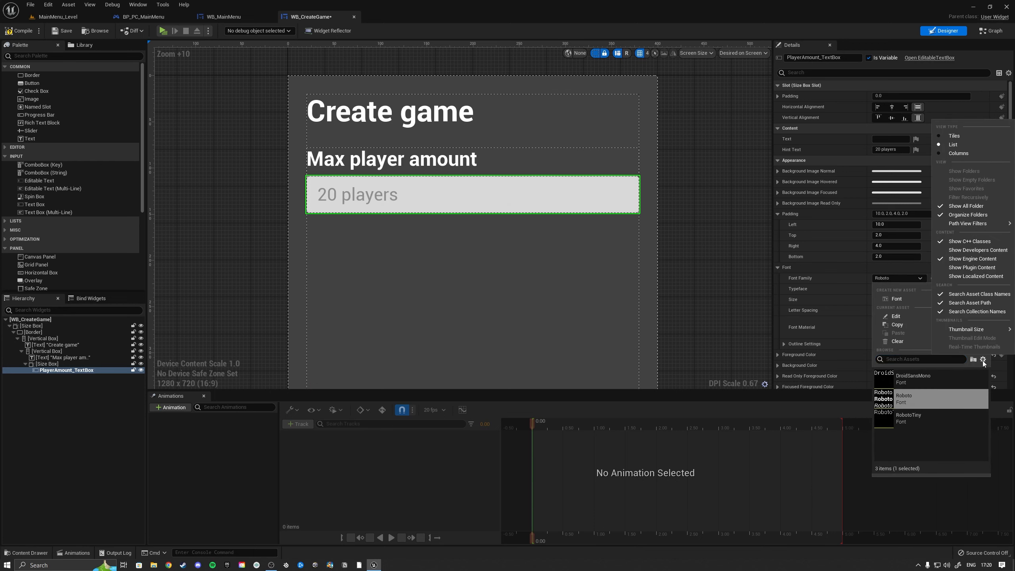
left_click(958, 260)
Duplicate the nested Vertical Box that holds the "Max player amount" label and its text box
scroll(545, 255, "down", 5)
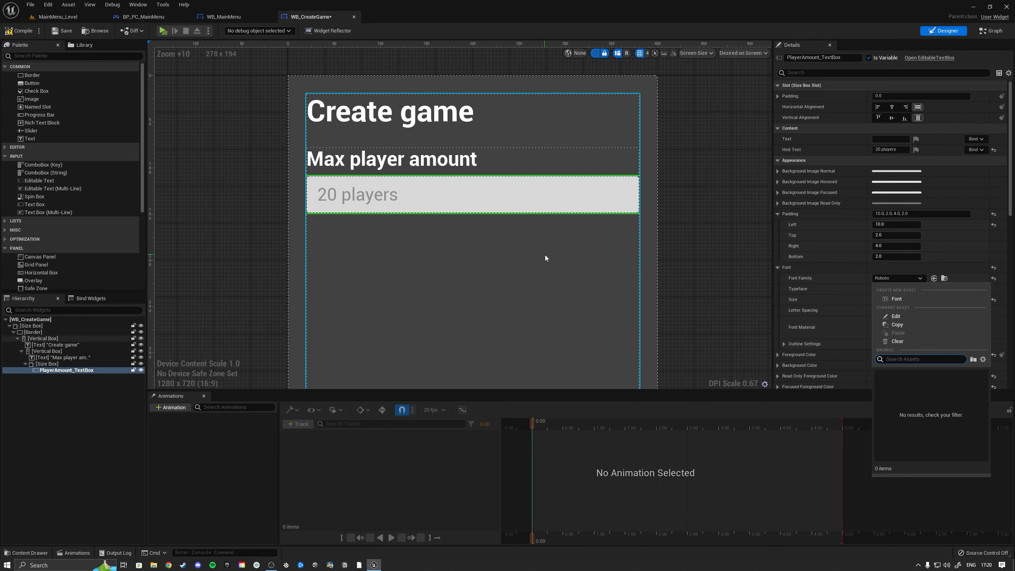
right_click_drag(643, 221, 602, 184)
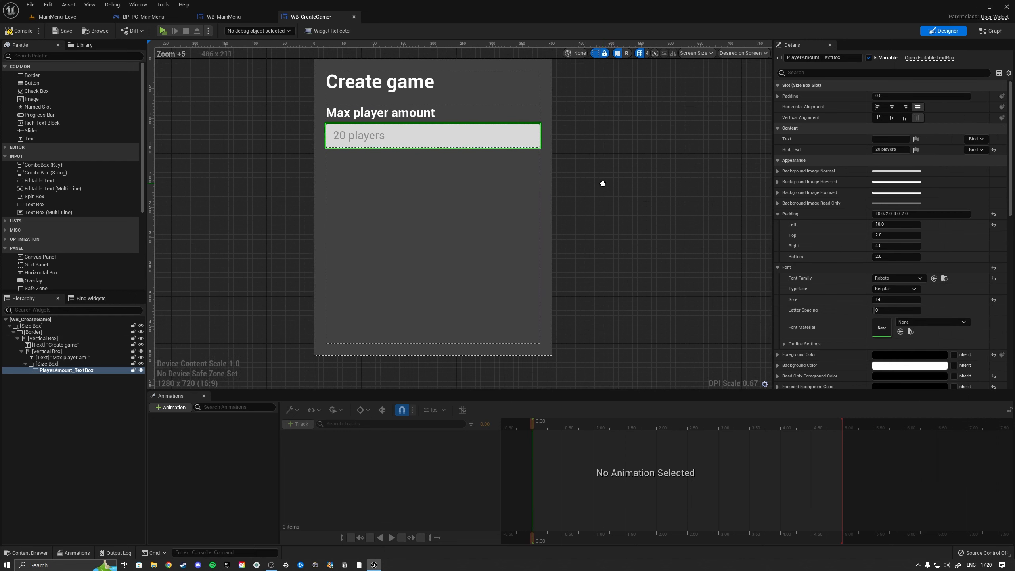
left_click(21, 351)
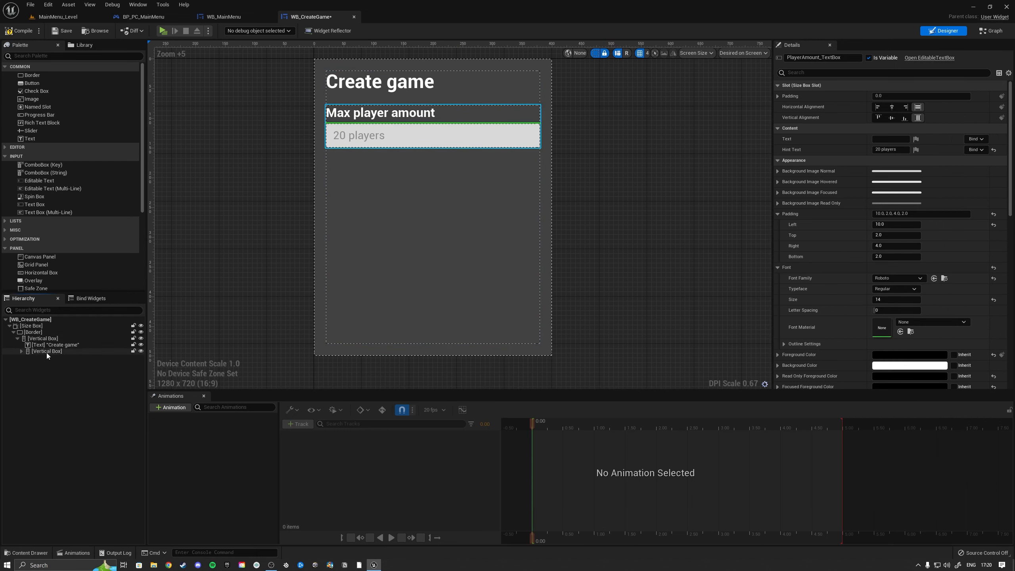
left_click(46, 351)
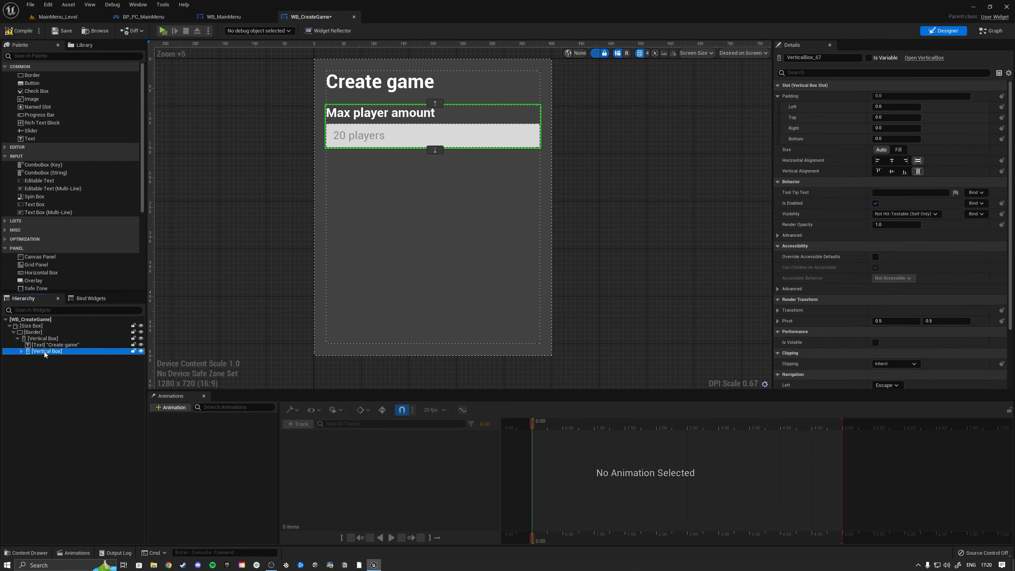
right_click(46, 355)
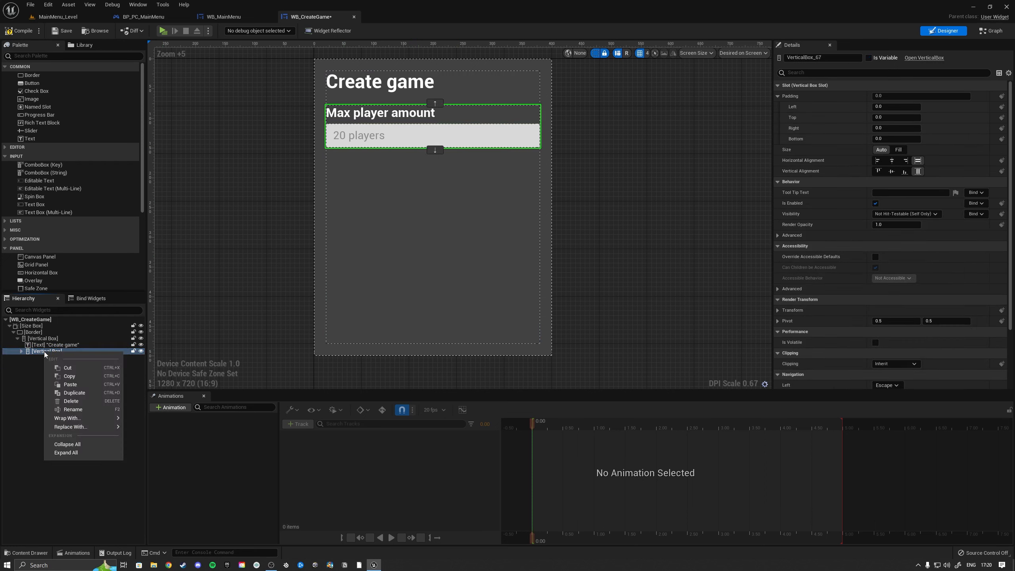
left_click(78, 394)
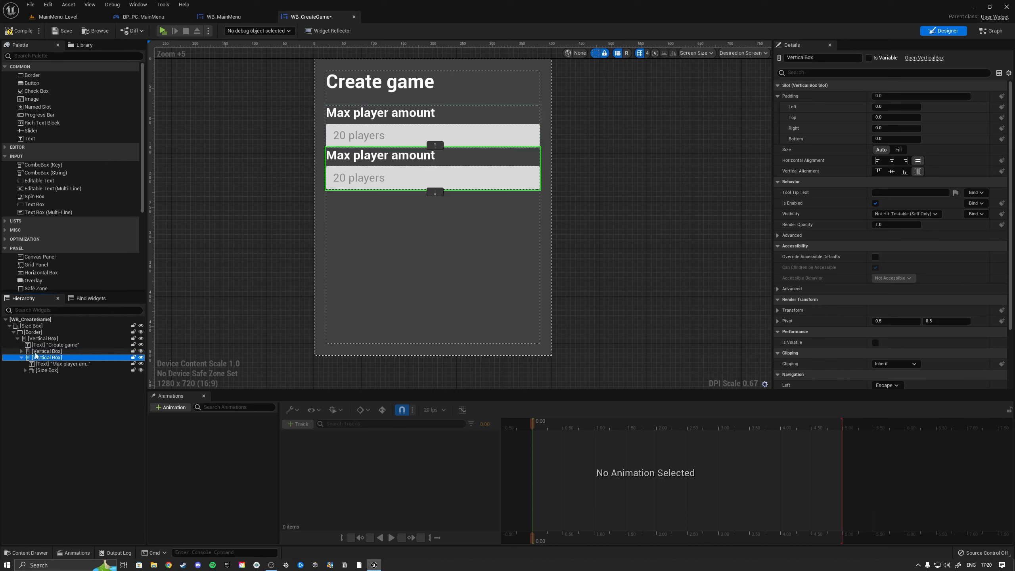
Set the bottom padding of the upper nested Vertical Box, which holds the "Max player amount" field, to 20
left_click(431, 141)
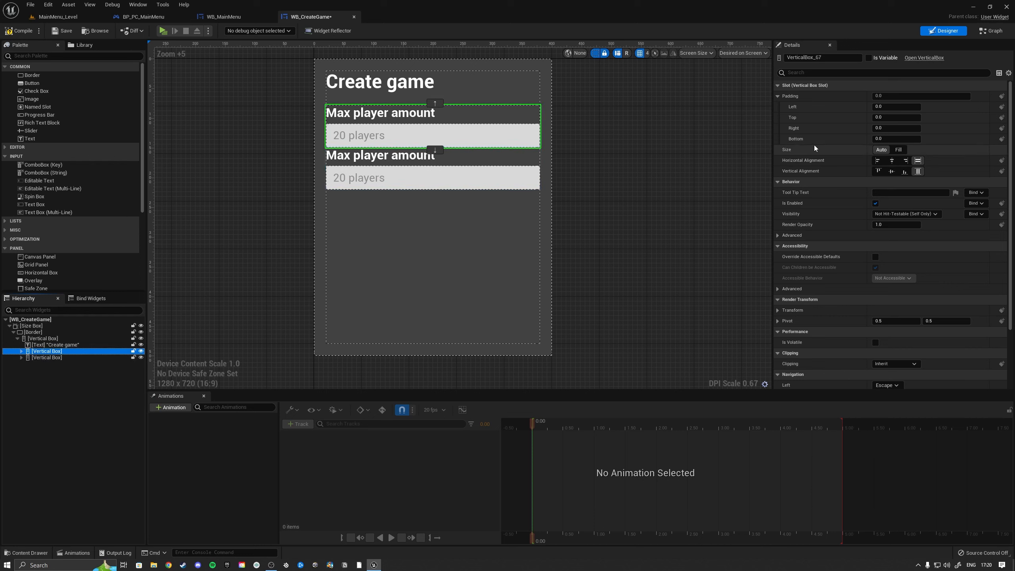
left_click(903, 138)
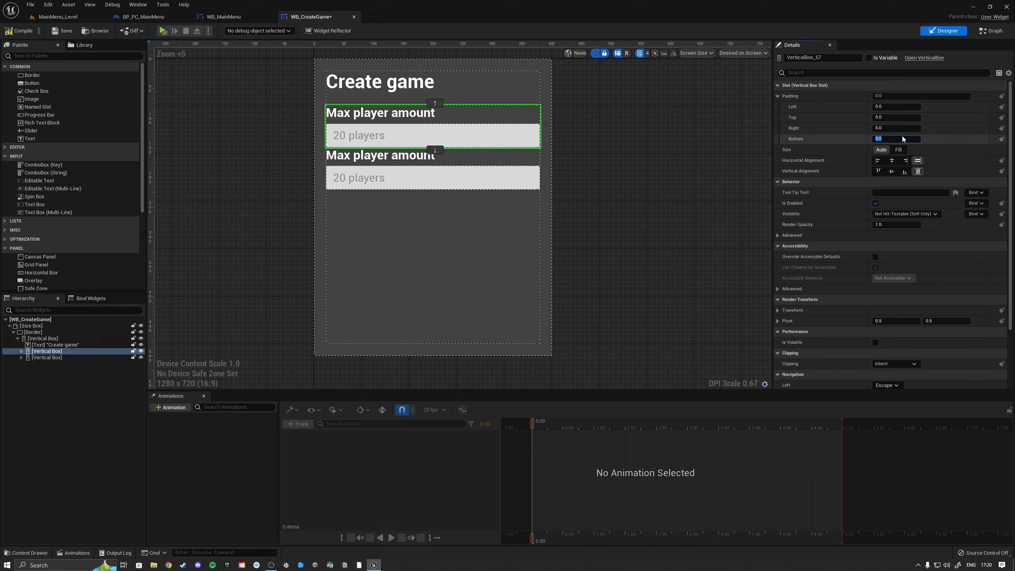
type("15")
key("Return")
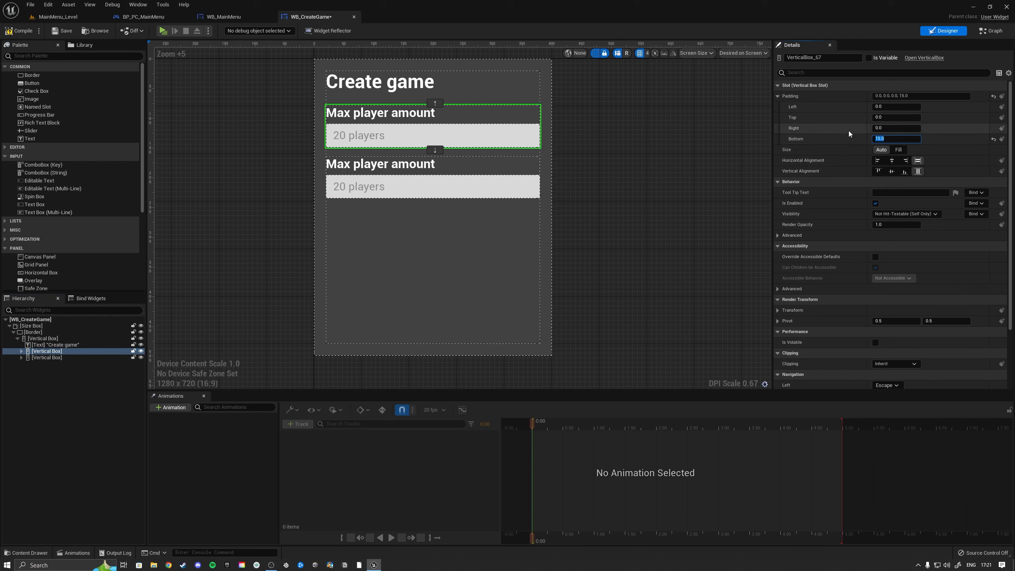
type("20")
key("Return")
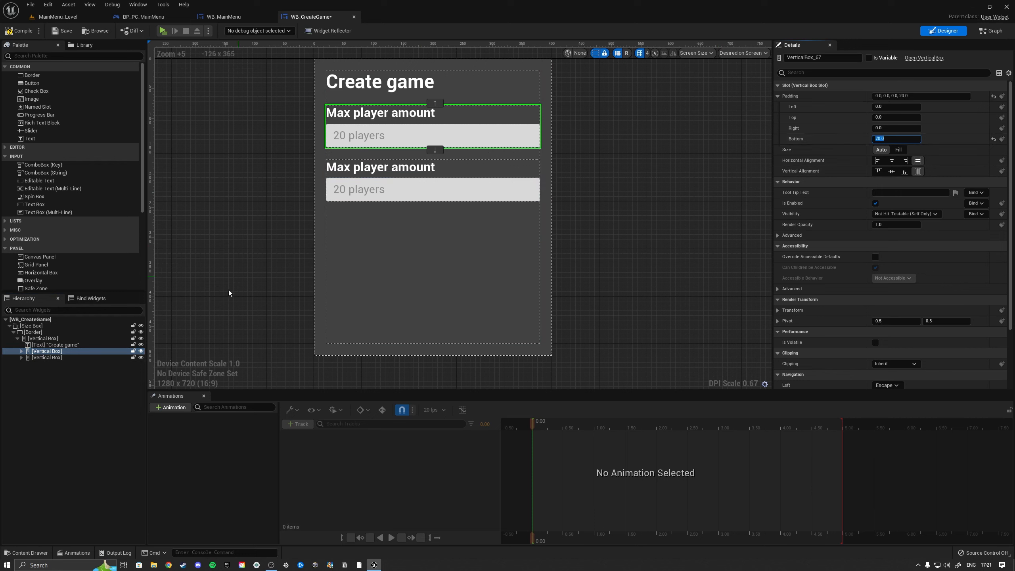
Change the label text in the duplicated Vertical Box to "Session type"
left_click(22, 357)
left_click(60, 364)
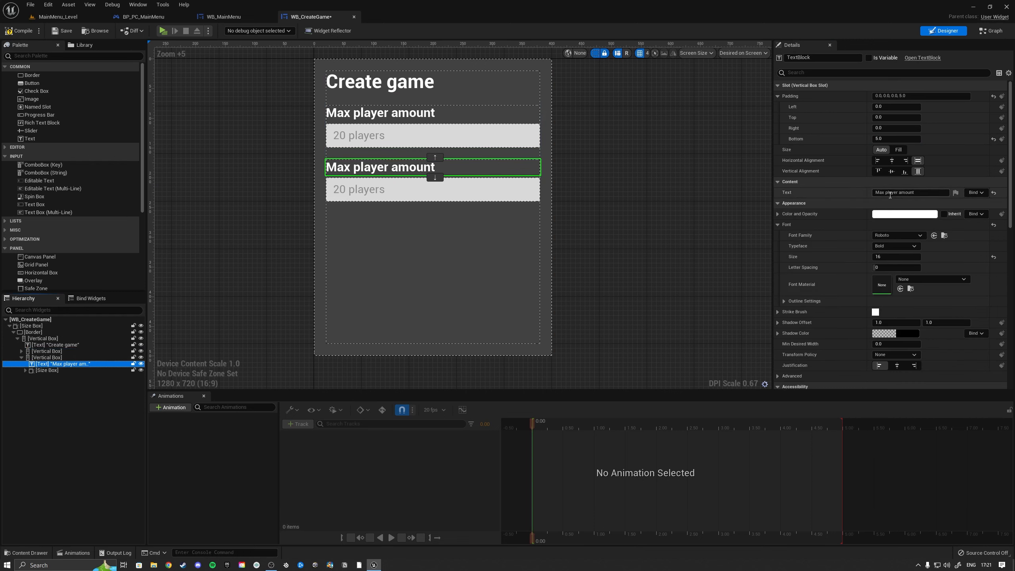
left_click(908, 193)
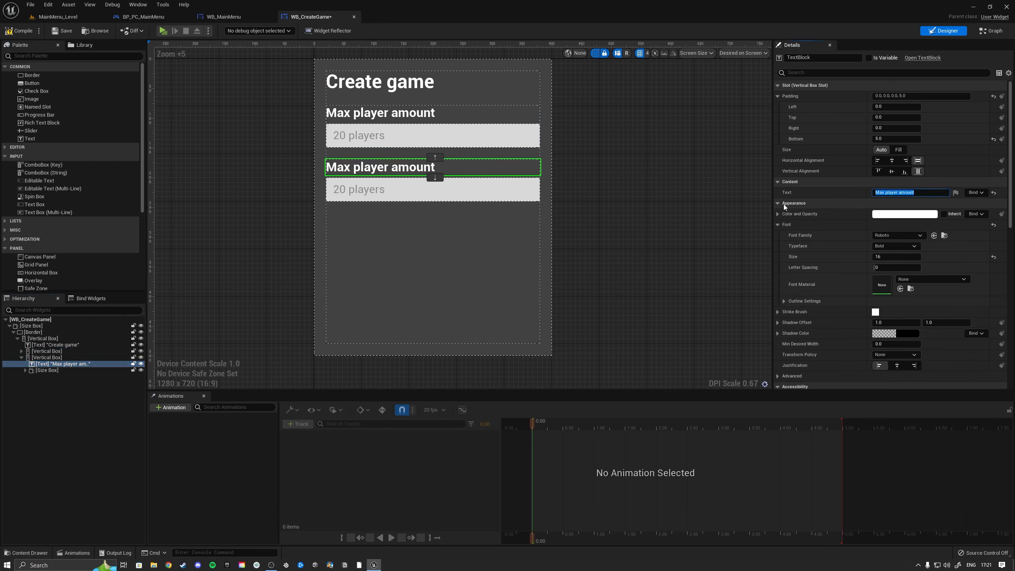
type("Session type")
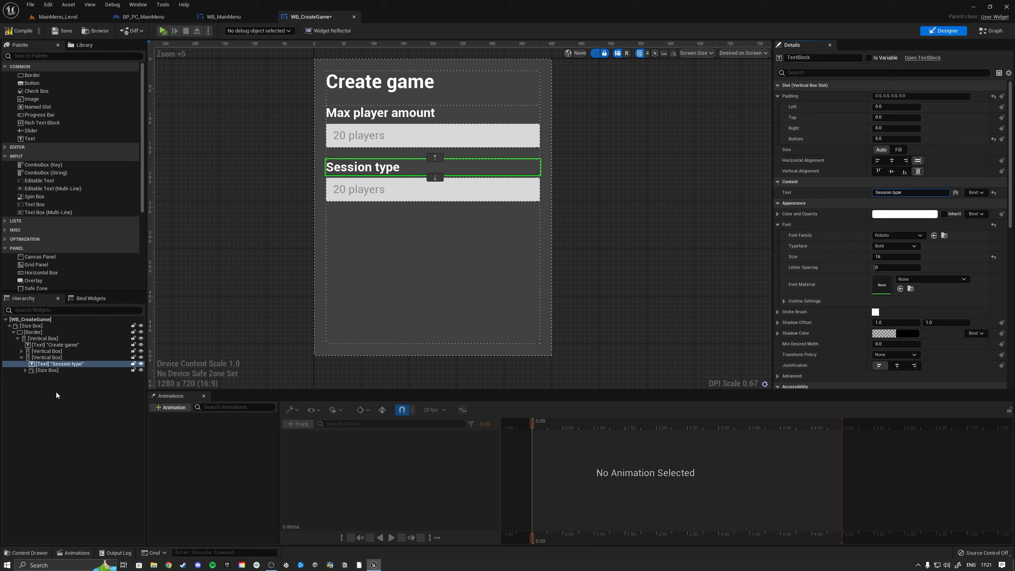
Delete the Size Box and its duplicated text box beneath the "Session type" label
double_click(47, 370)
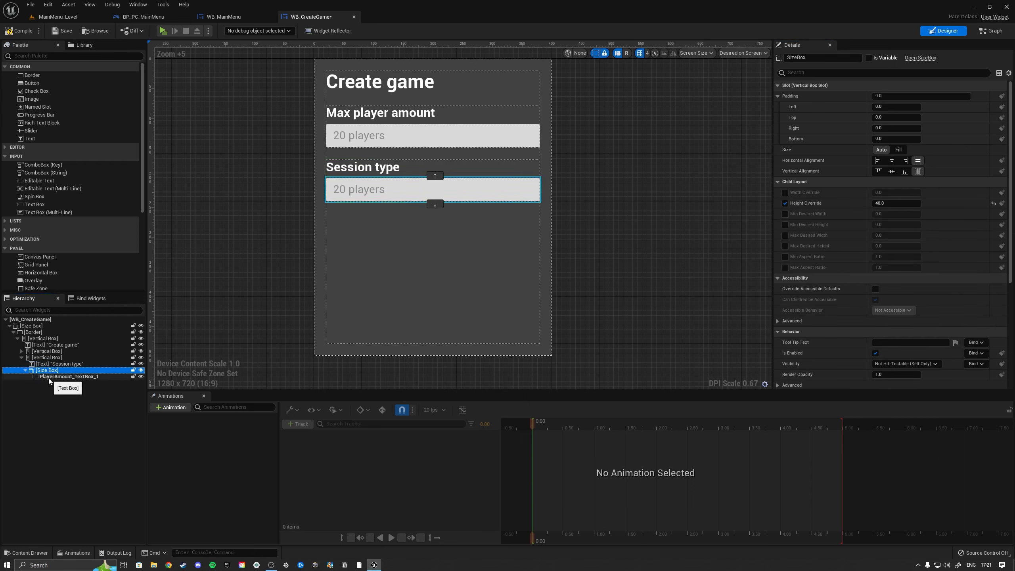
left_click(52, 364)
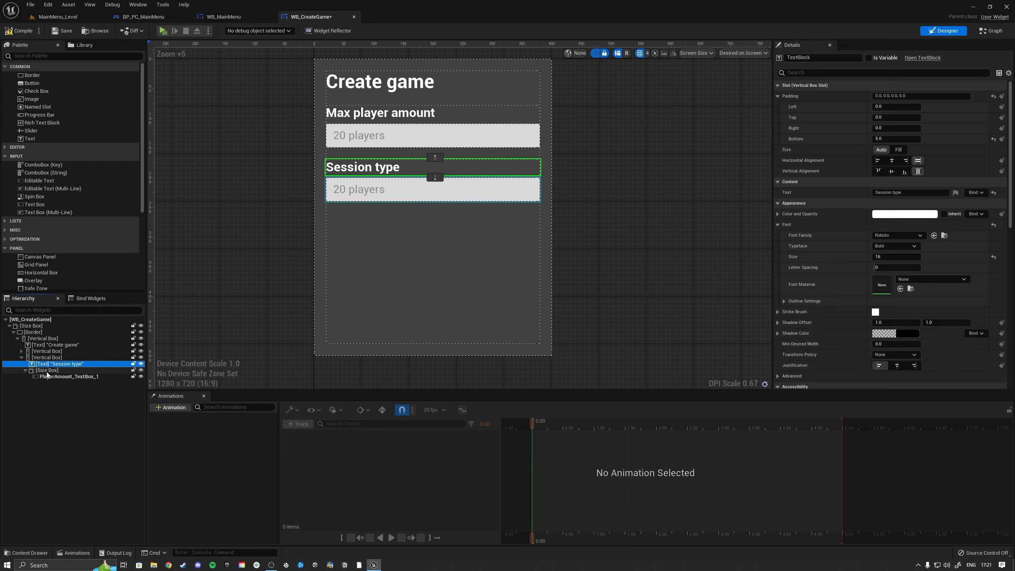
left_click(47, 371)
key("Delete")
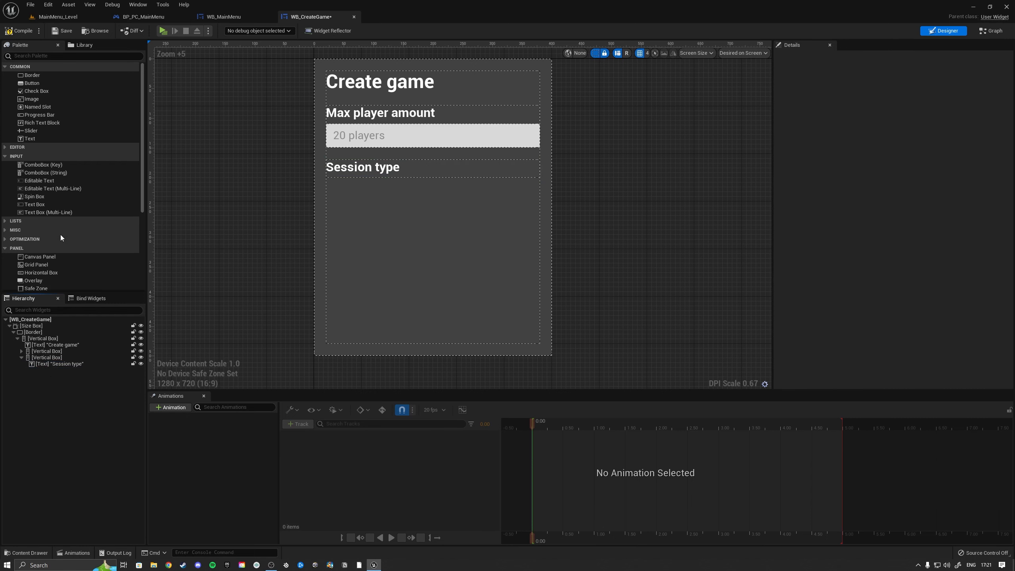
Add a Horizontal Box beneath the "Session type" label and nest a Size Box containing a Check Box inside it
left_click_drag(44, 272, 41, 371)
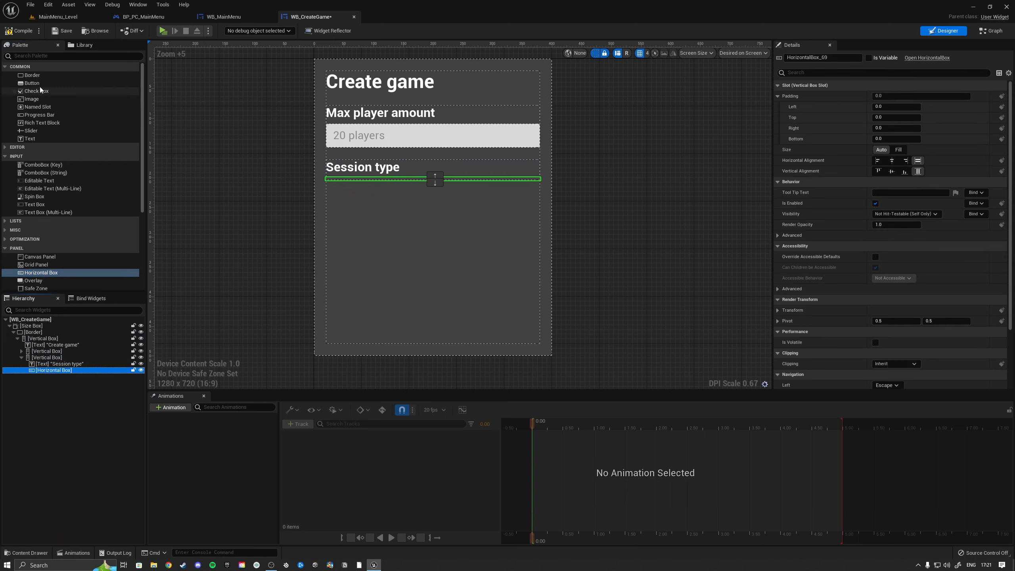
scroll(40, 230, "down", 1)
scroll(39, 221, "down", 4)
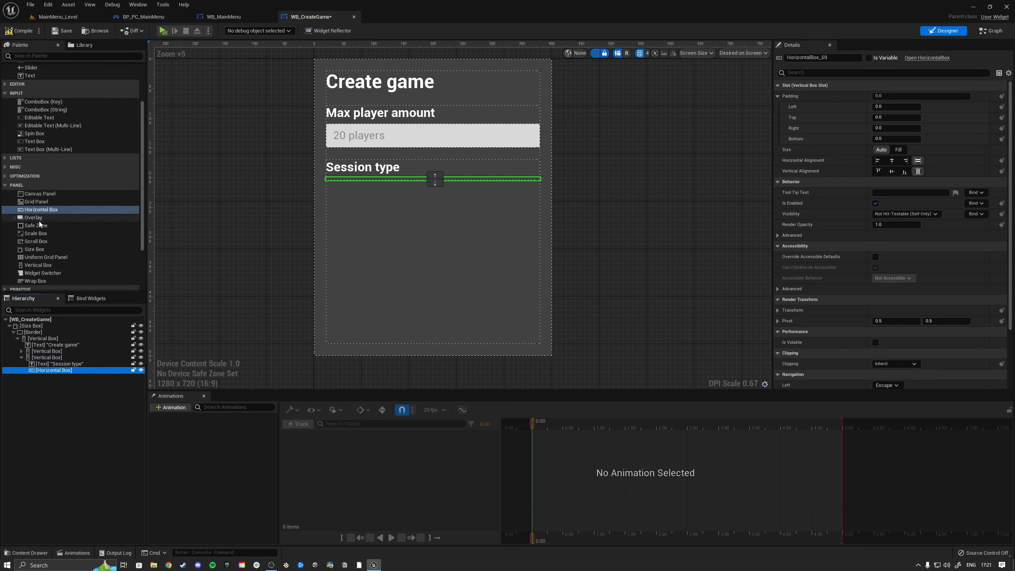
left_click_drag(40, 252, 68, 370)
scroll(54, 206, "up", 5)
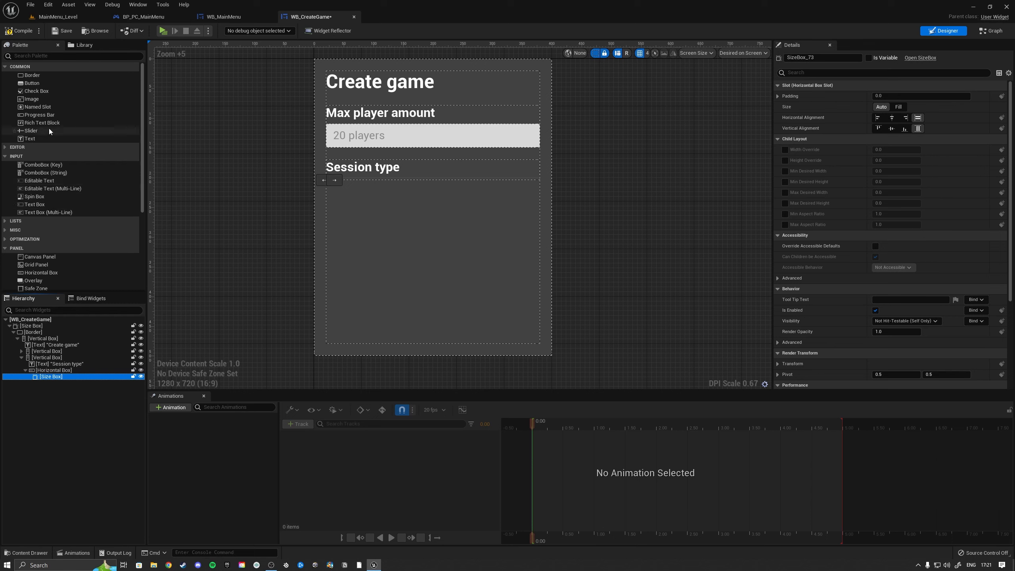
left_click_drag(38, 91, 56, 384)
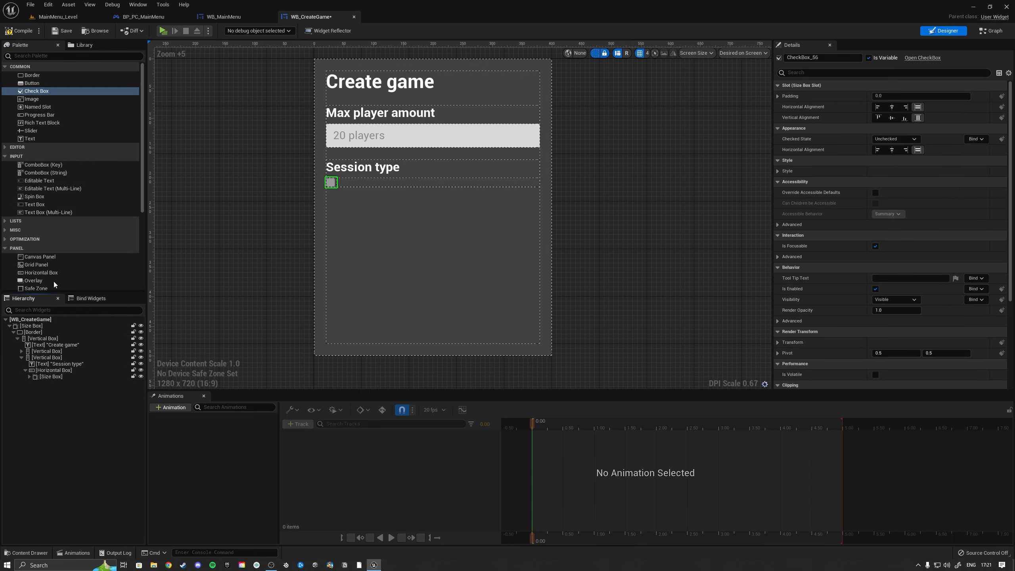
Add a Text widget reading "Lan?" to the Horizontal Box beside the check box, then compile and save the widget
left_click_drag(33, 137, 42, 373)
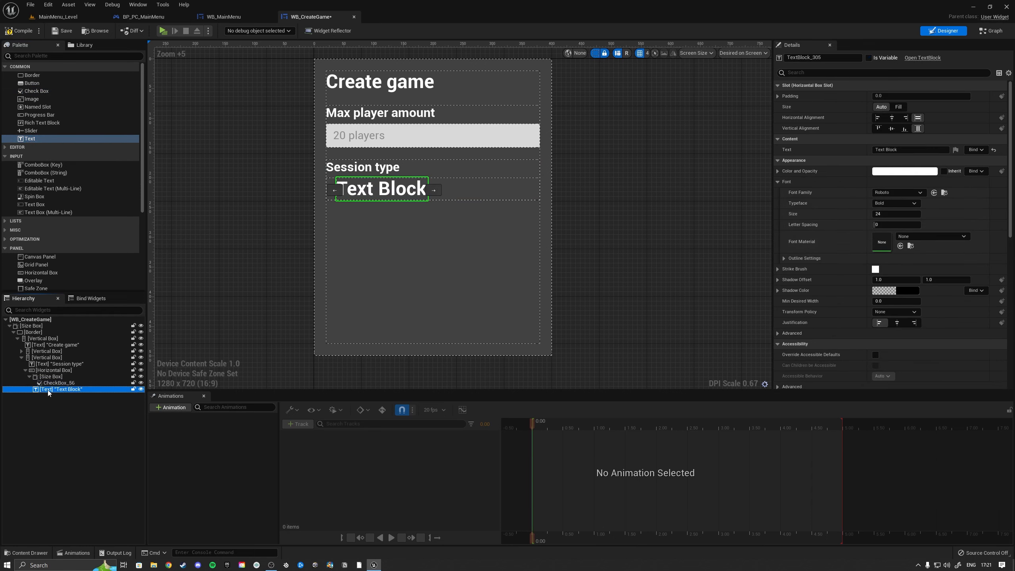
left_click(899, 150)
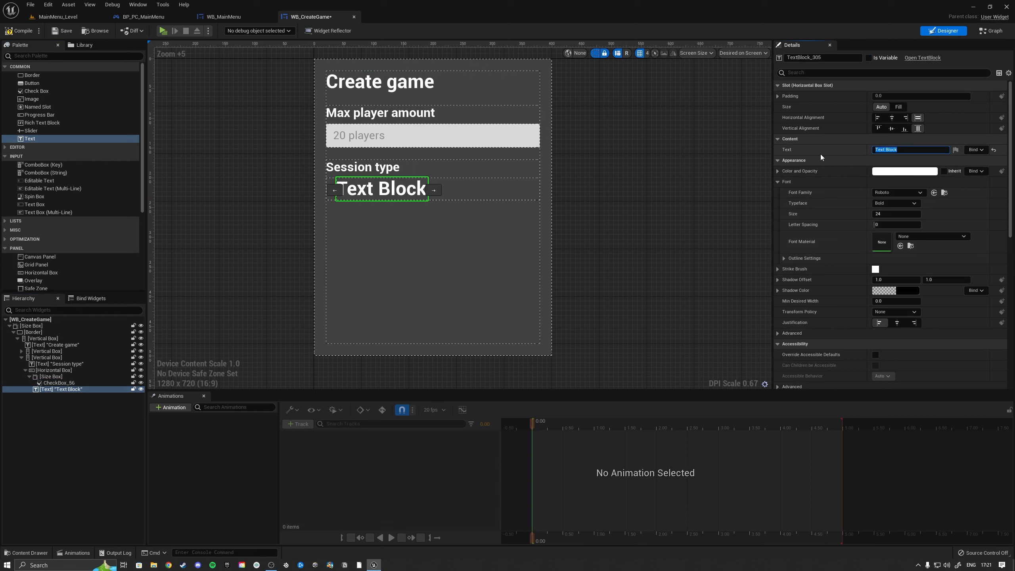
type("L")
key("Return")
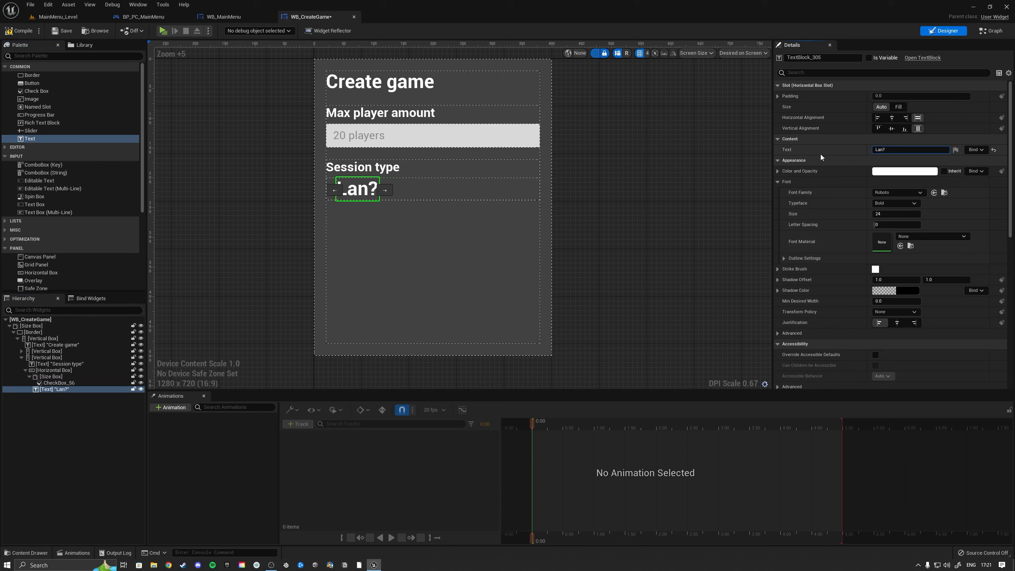
left_click(22, 35)
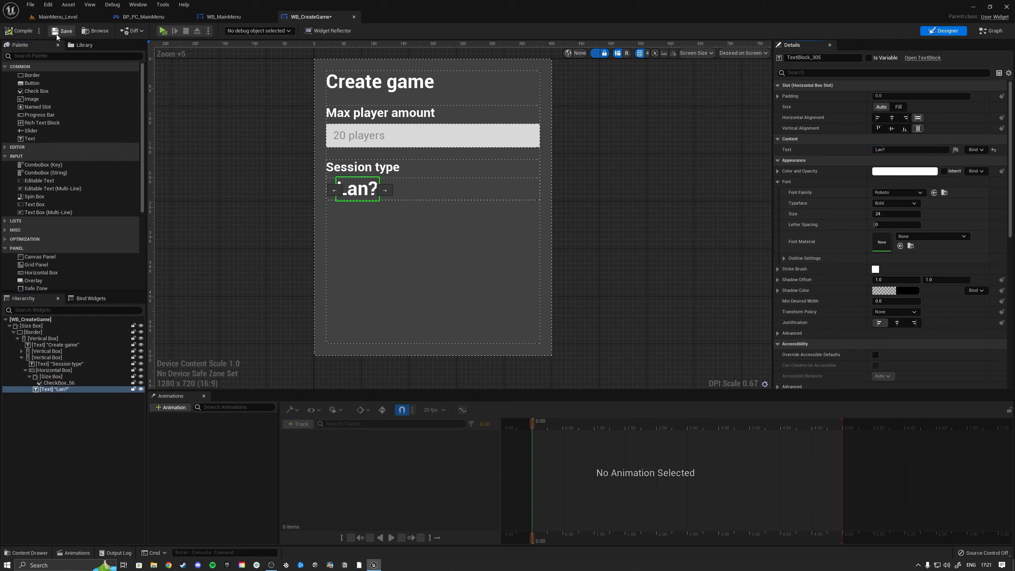
left_click(234, 226)
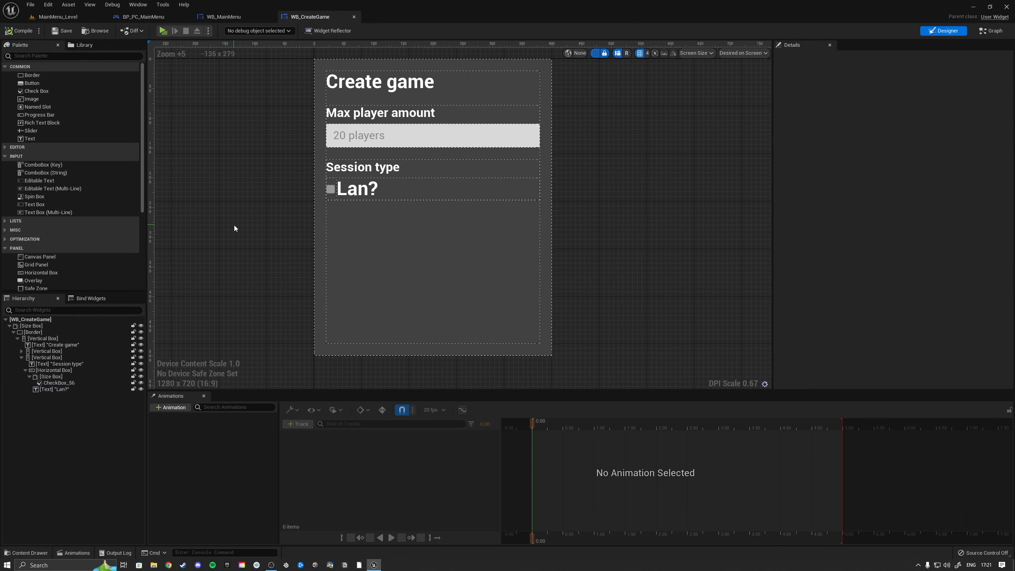
Enable the width and height overrides on the check box's Size Box and set both to 40
left_click(51, 376)
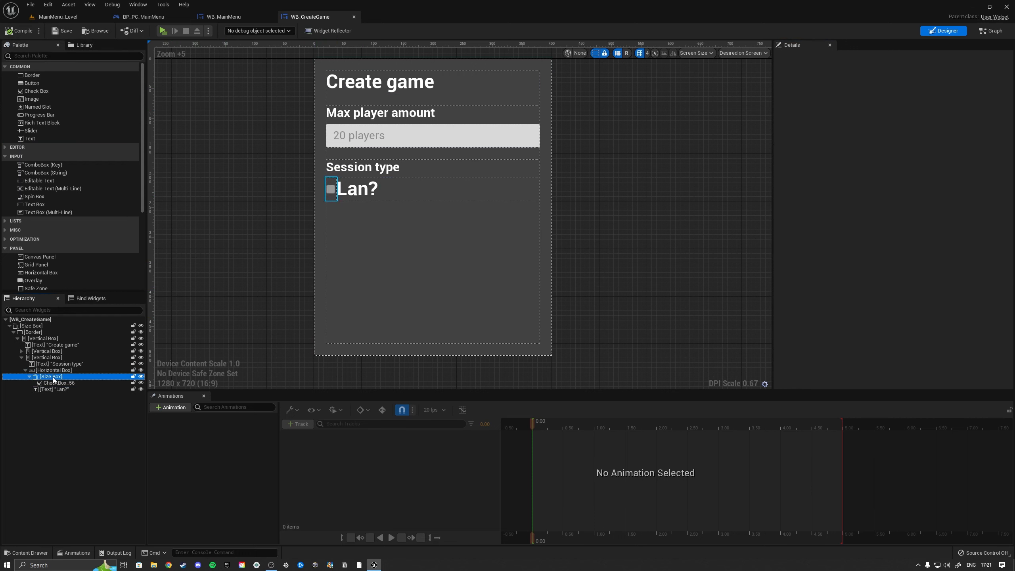
left_click(785, 150)
left_click(785, 160)
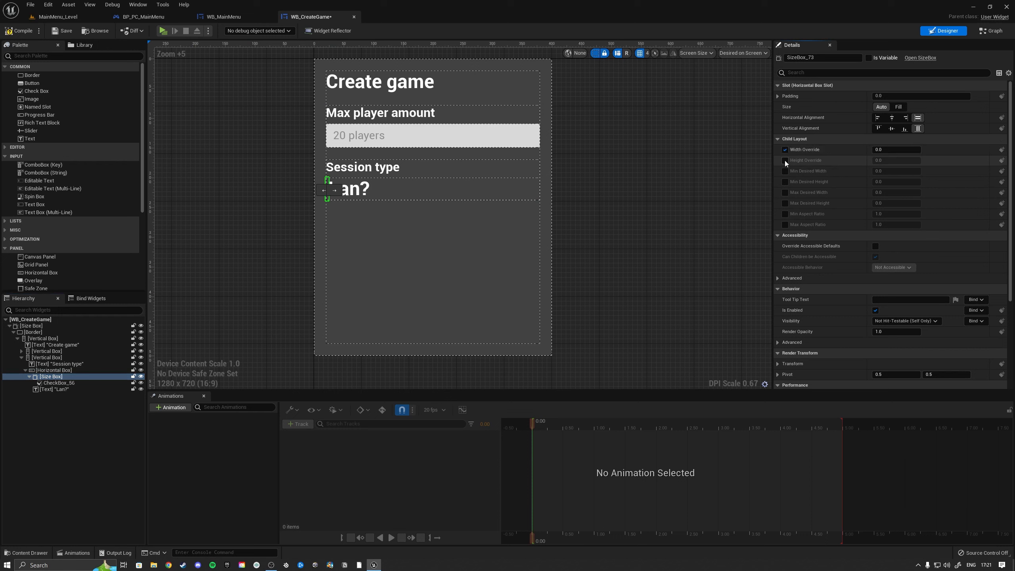
left_click(906, 149)
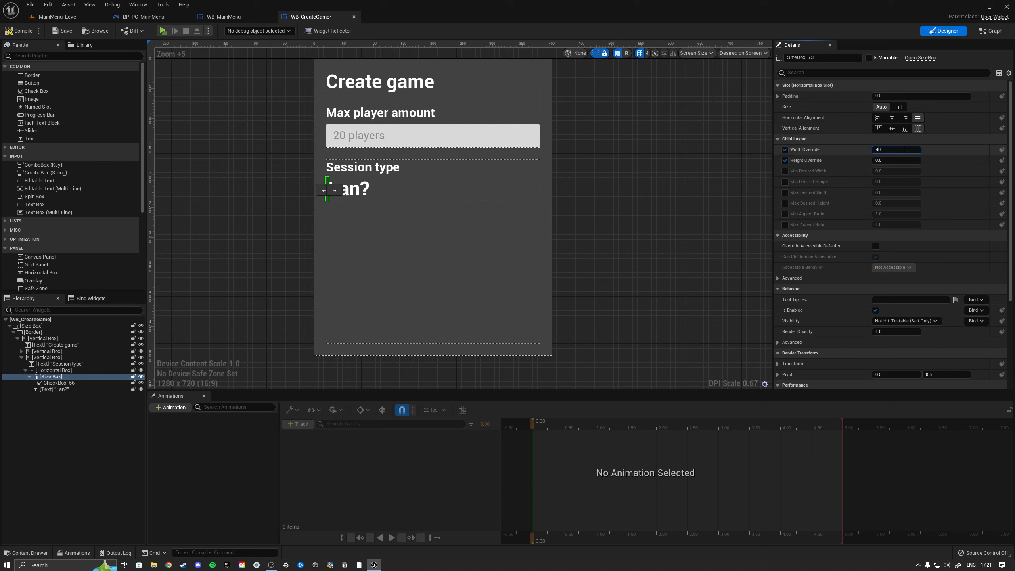
key("Return")
type("40")
key("Return")
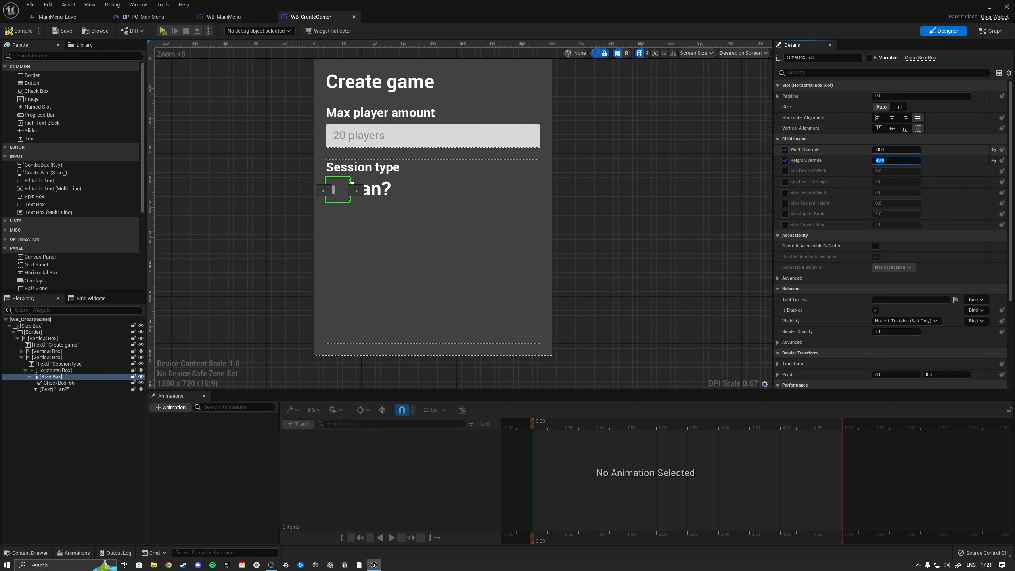
Center the check box horizontally and vertically in its Size Box, and center its appearance alignment horizontally
left_click(69, 383)
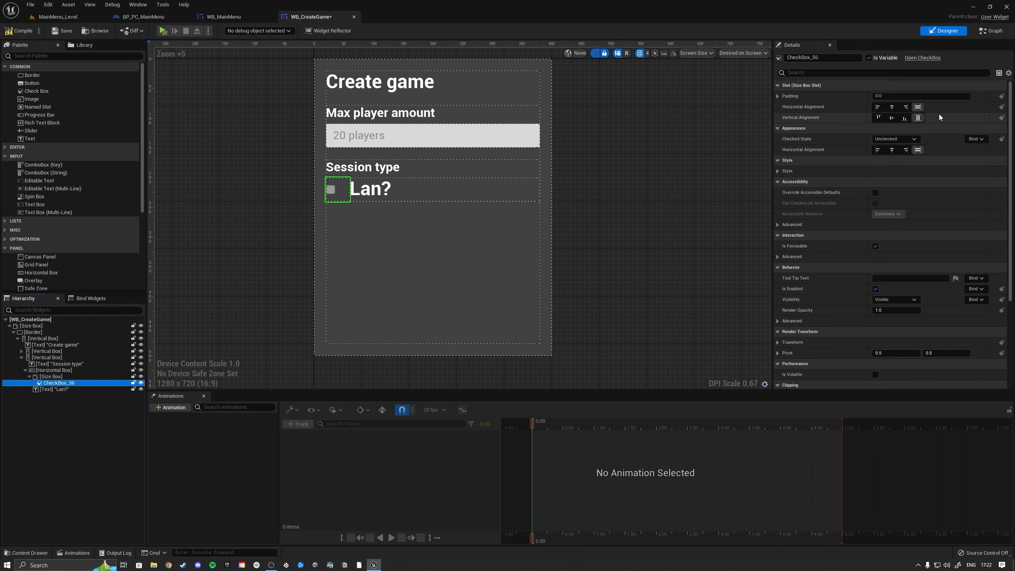
left_click(892, 152)
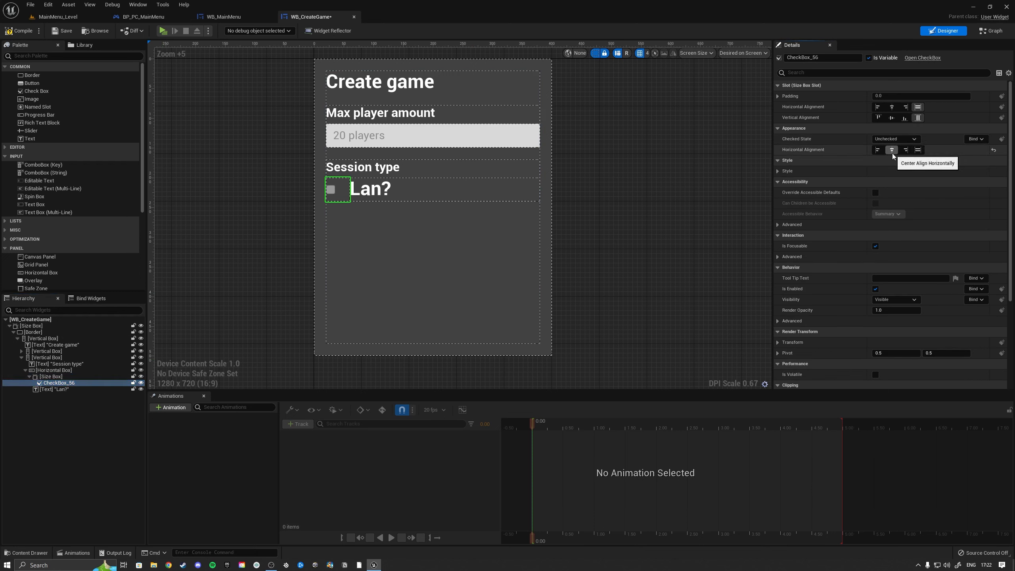
left_click(892, 117)
left_click(892, 107)
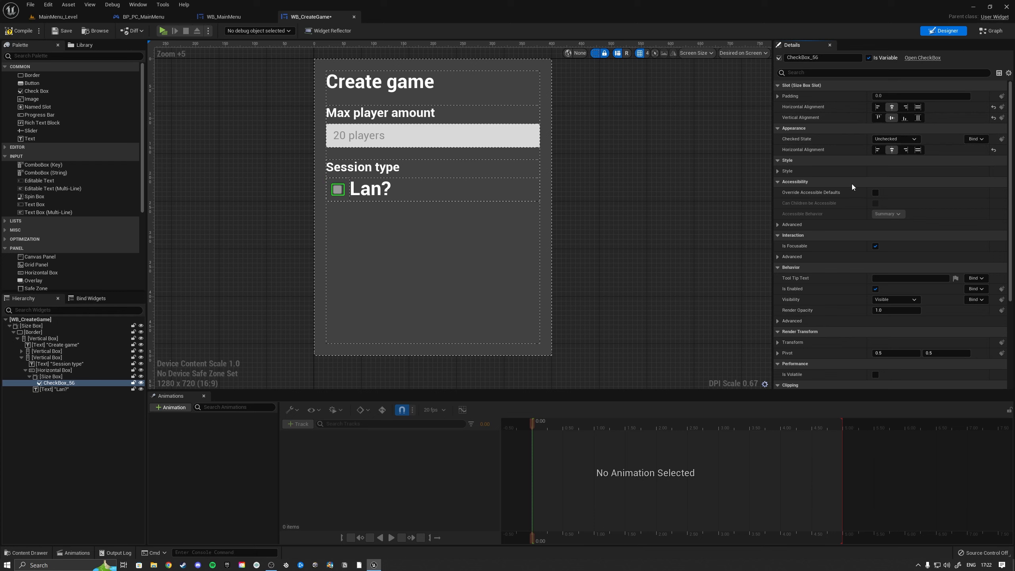
Set the image size of the check box's Unchecked Image style to 25 by 25
left_click(778, 172)
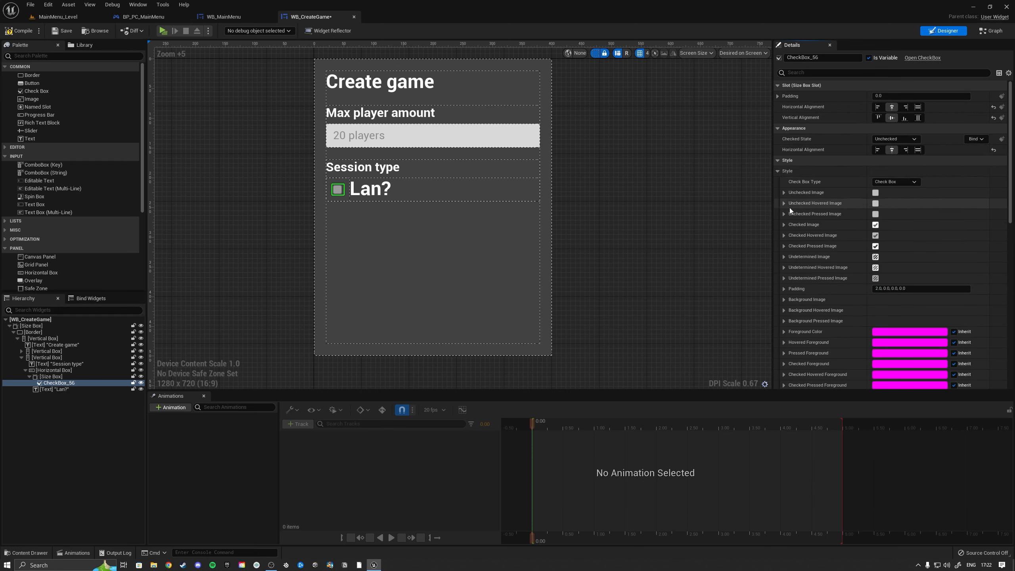
left_click(783, 193)
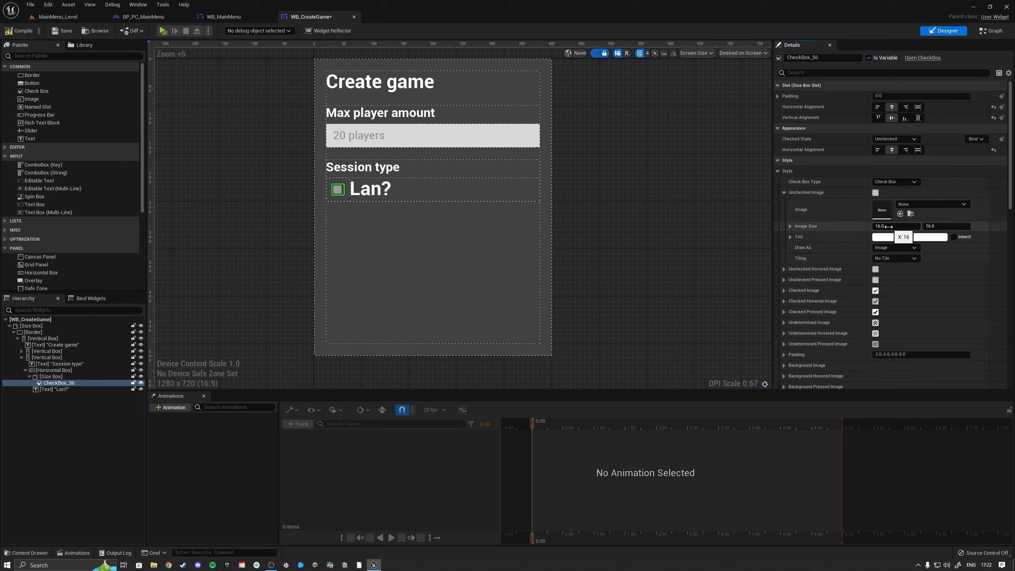
left_click(783, 192)
scroll(795, 227, "down", 10)
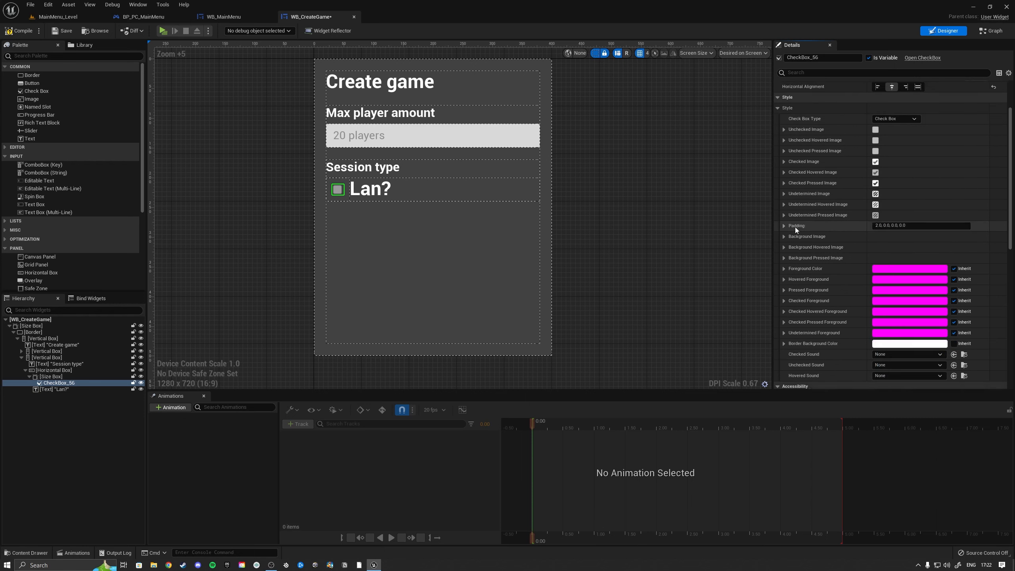
scroll(794, 227, "up", 10)
left_click(784, 193)
left_click(885, 226)
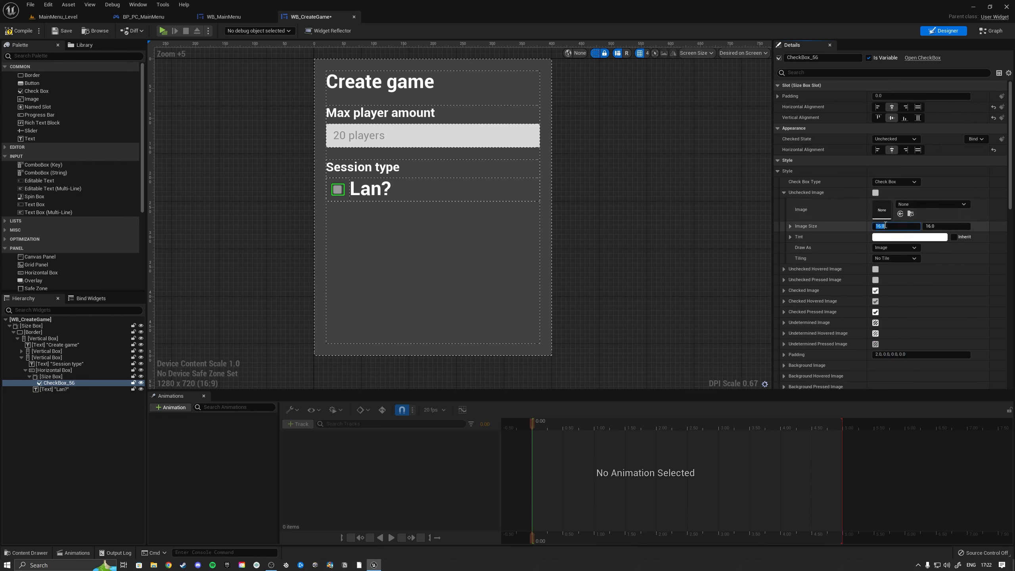
type("25")
key("Return")
type("25")
key("Return")
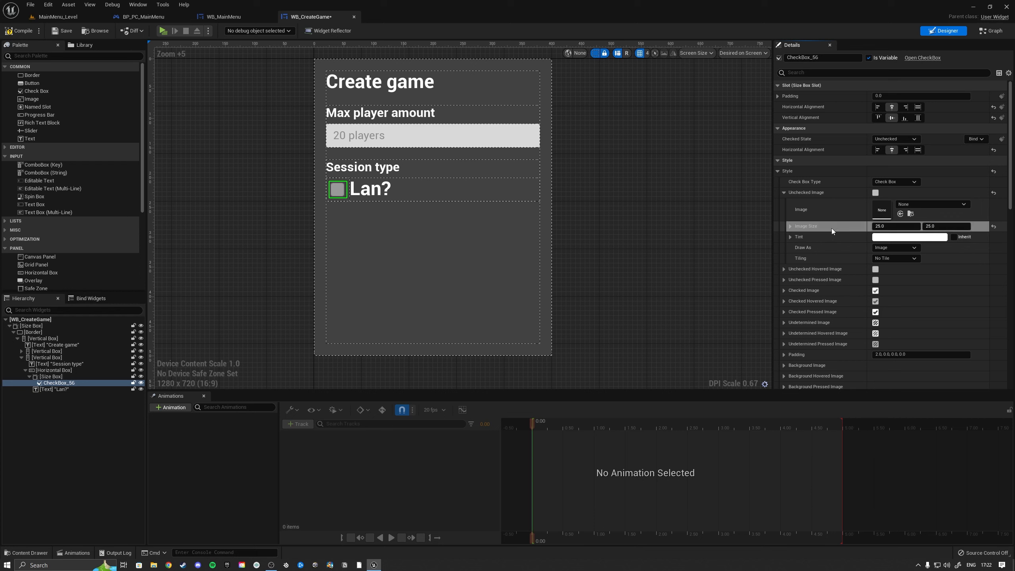
Copy the 25 by 25 image size to the check box's Unchecked Hovered and Unchecked Pressed images
left_click(784, 194)
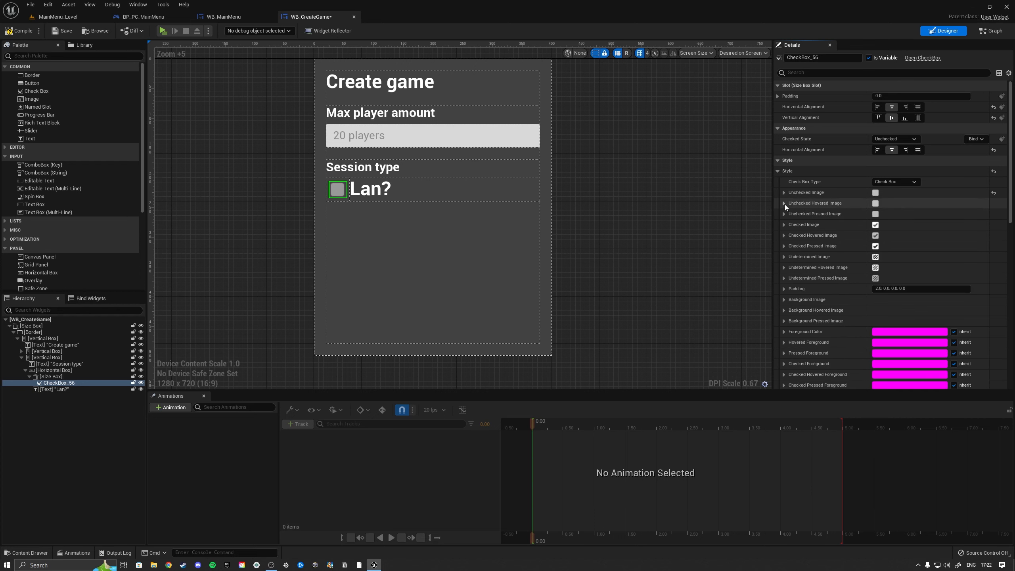
left_click(784, 203)
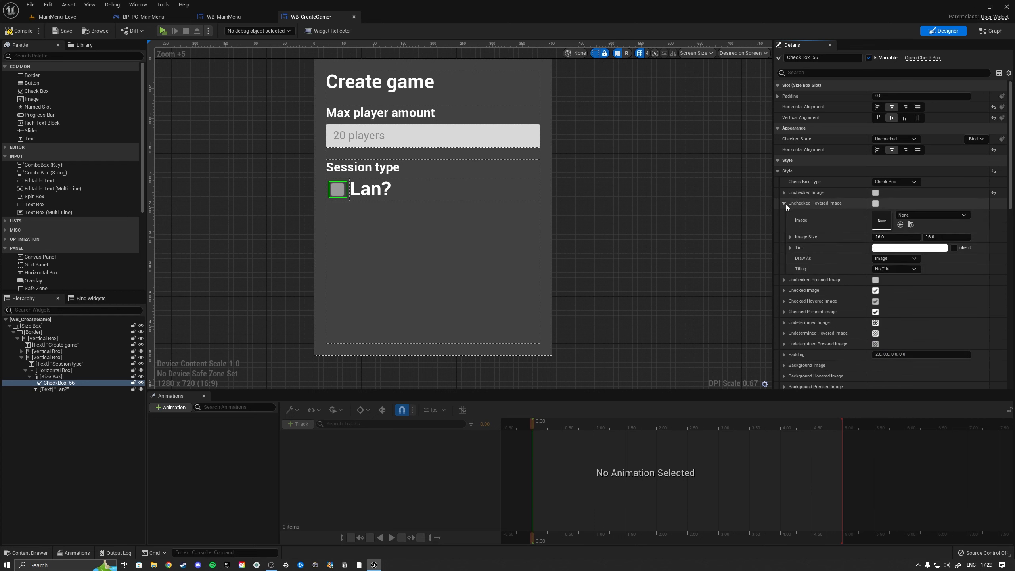
left_click(784, 203)
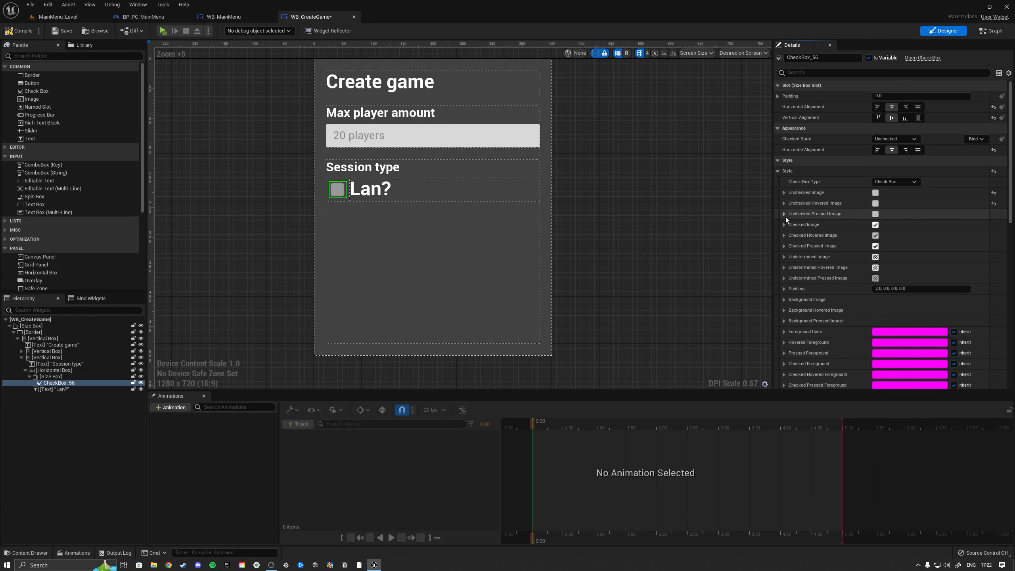
left_click(784, 214)
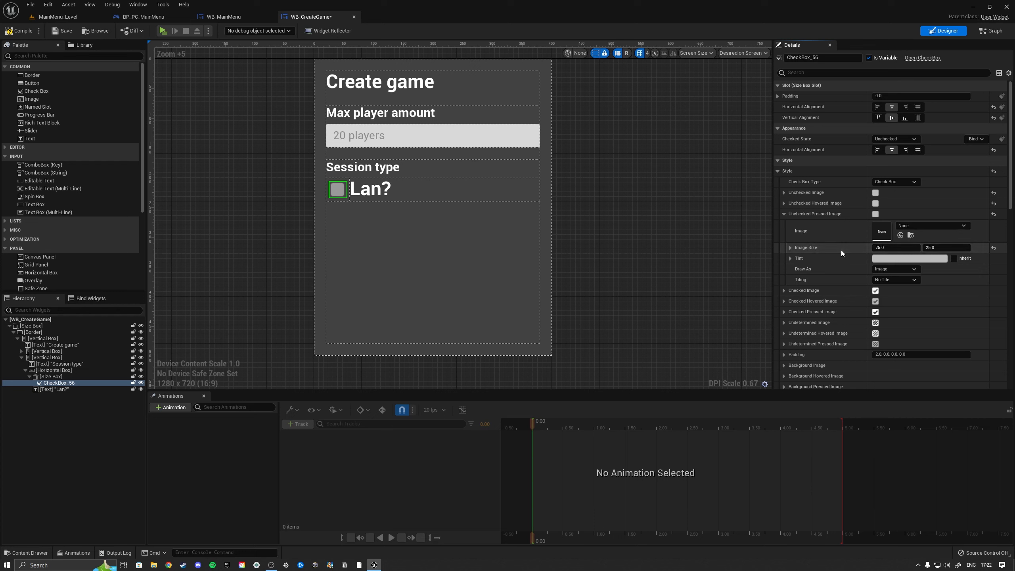
Apply the copied 25 by 25 image size to the check box's Checked, Checked Hovered and Checked Pressed images
left_click(784, 214)
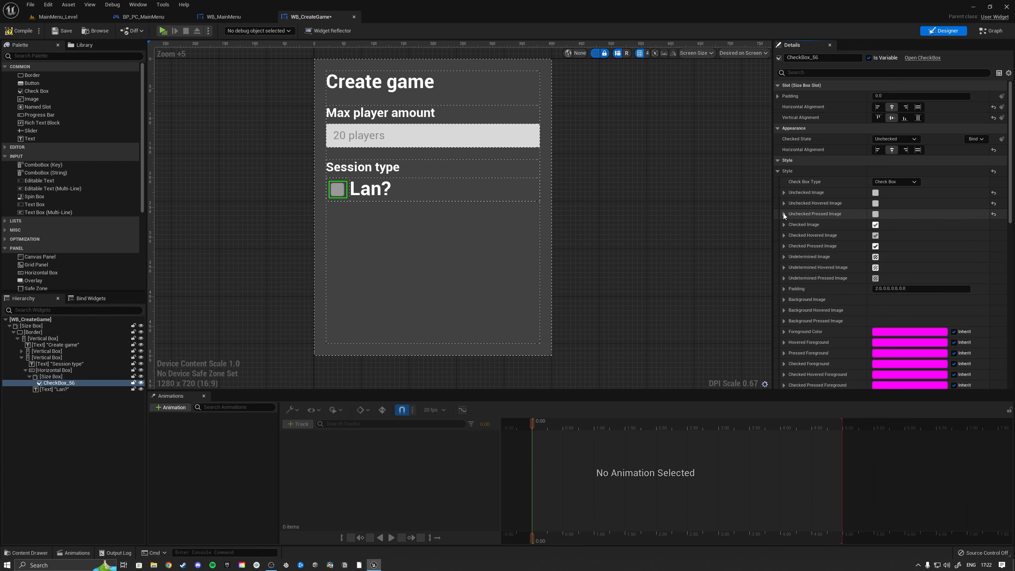
left_click(783, 225)
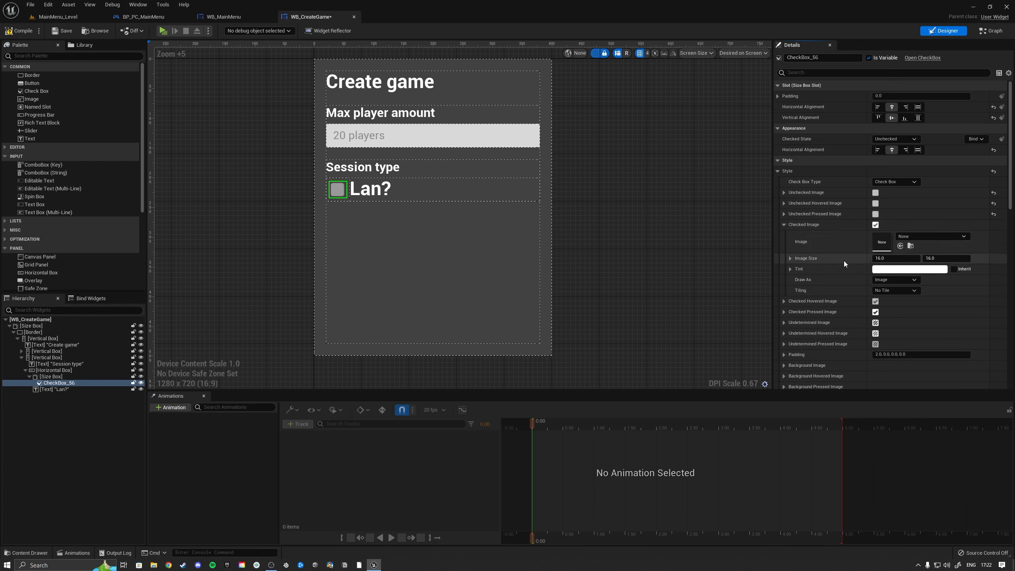
left_click(784, 225)
left_click(784, 235)
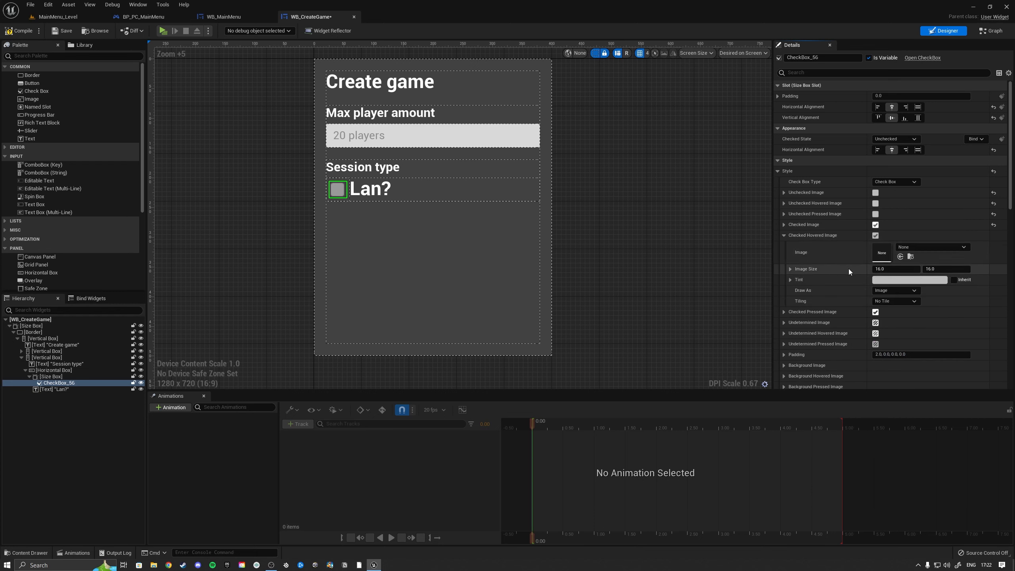
left_click(784, 235)
left_click(784, 245)
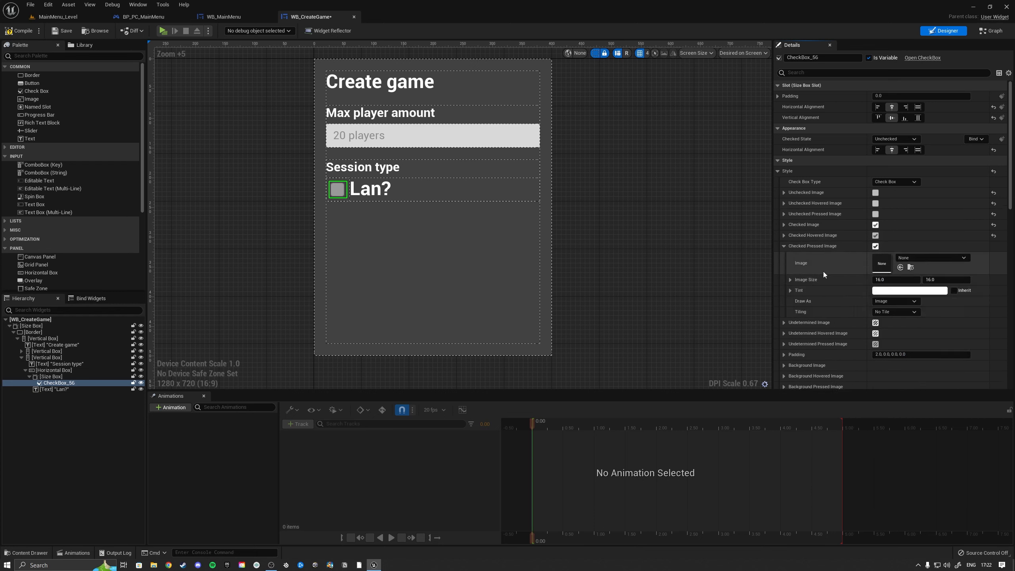
left_click(784, 245)
Apply the copied 25 by 25 image size to the check box's Undetermined, Undetermined Hovered and Undetermined Pressed images
left_click(784, 257)
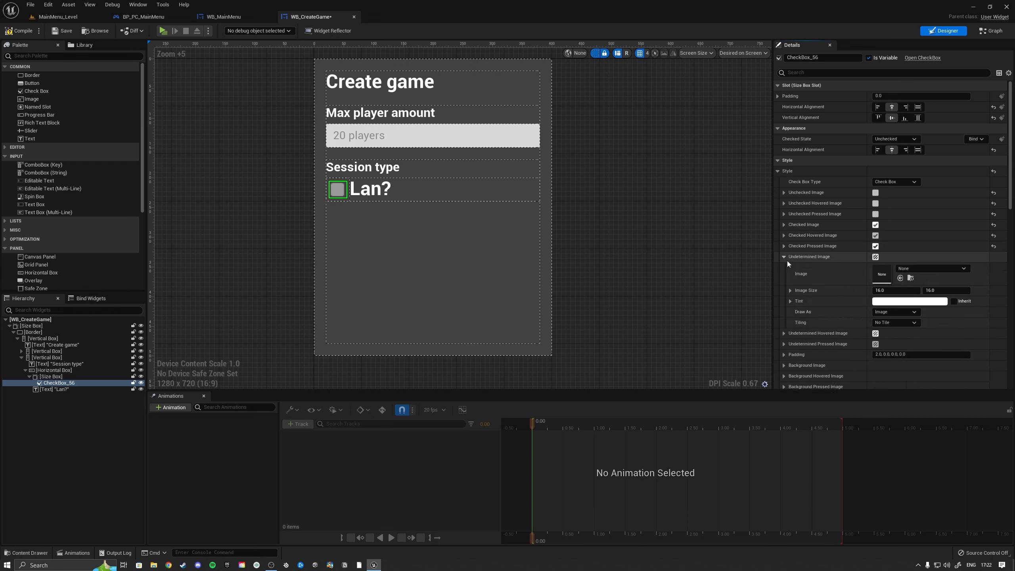
left_click(783, 256)
left_click(784, 268)
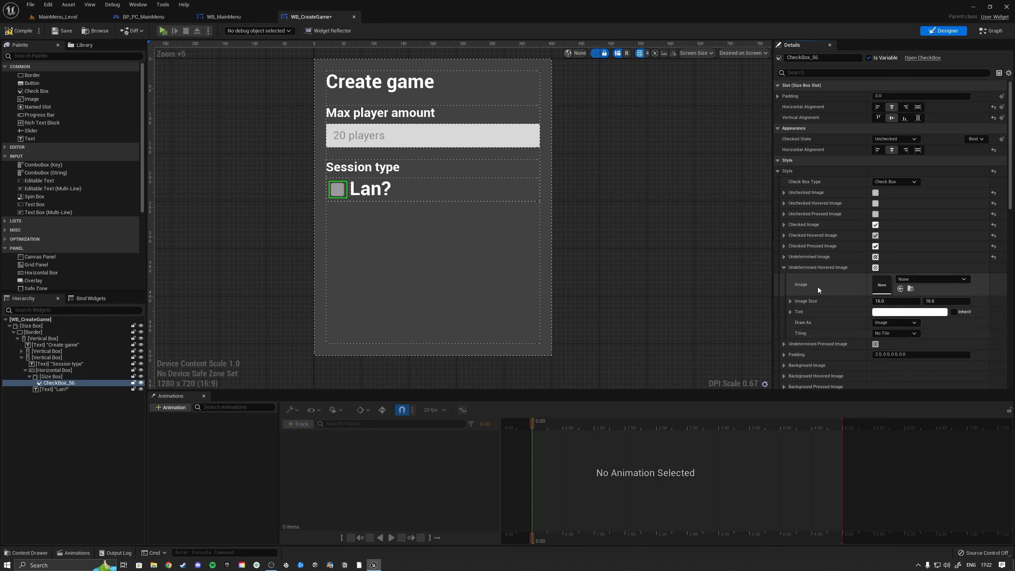
left_click(784, 267)
left_click(784, 278)
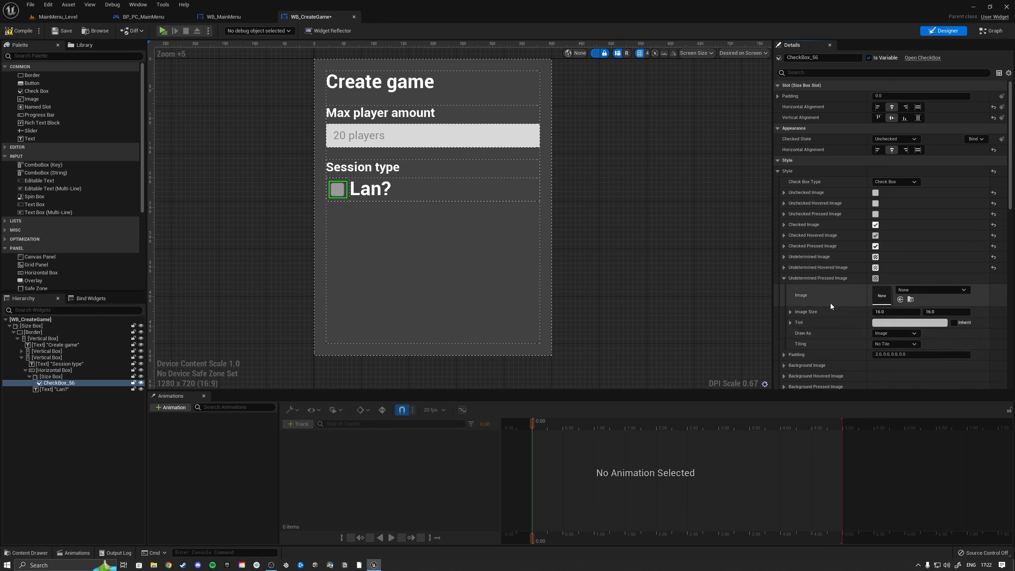
left_click(783, 279)
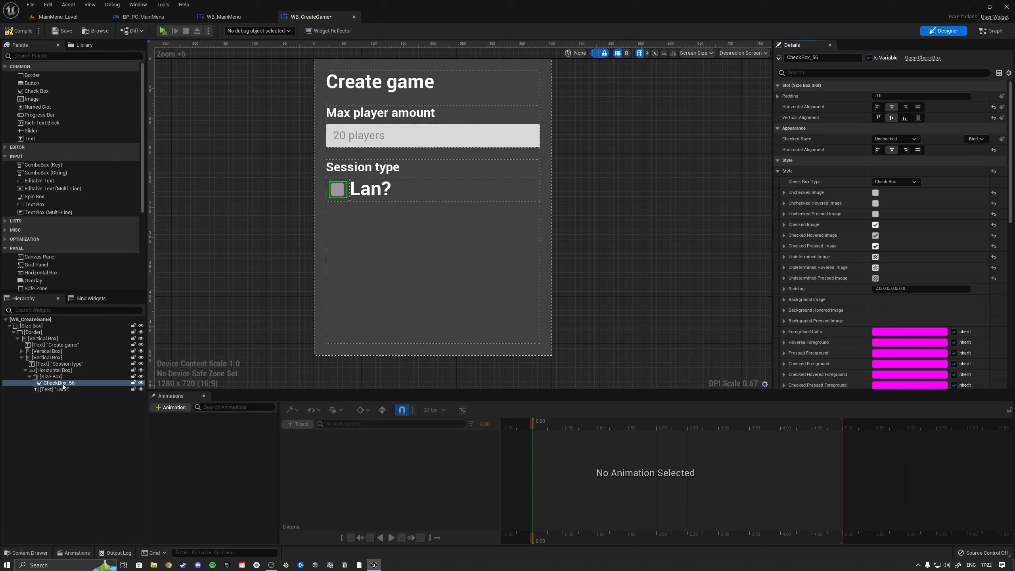
Rename the check box to EnableLan?_CheckBox
left_click(830, 58)
type("E")
key("Return")
Set the "Lan?" text's font size to 16, center it vertically in its row, and save the widget
left_click(58, 389)
left_click(897, 215)
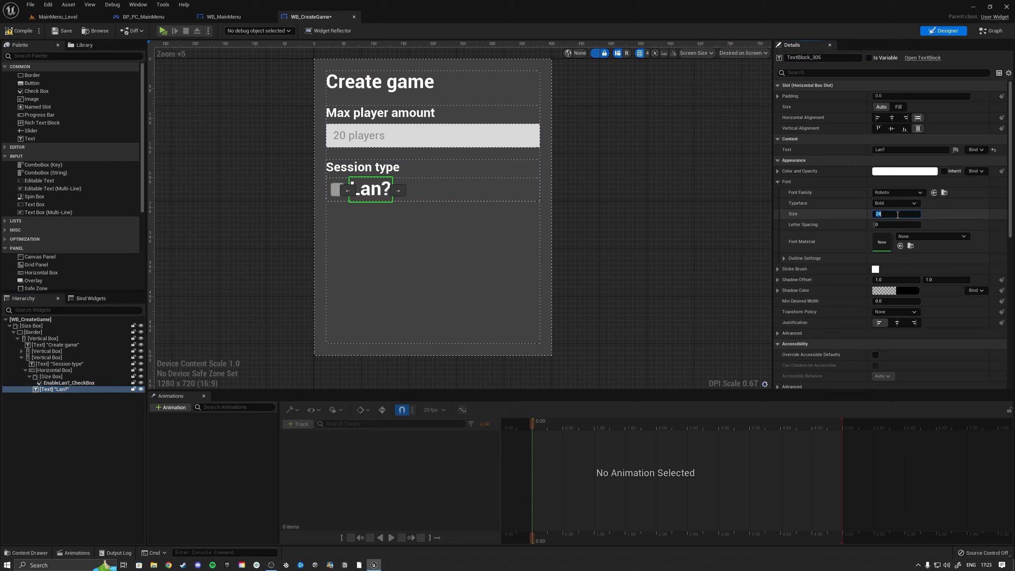
type("16")
key("Return")
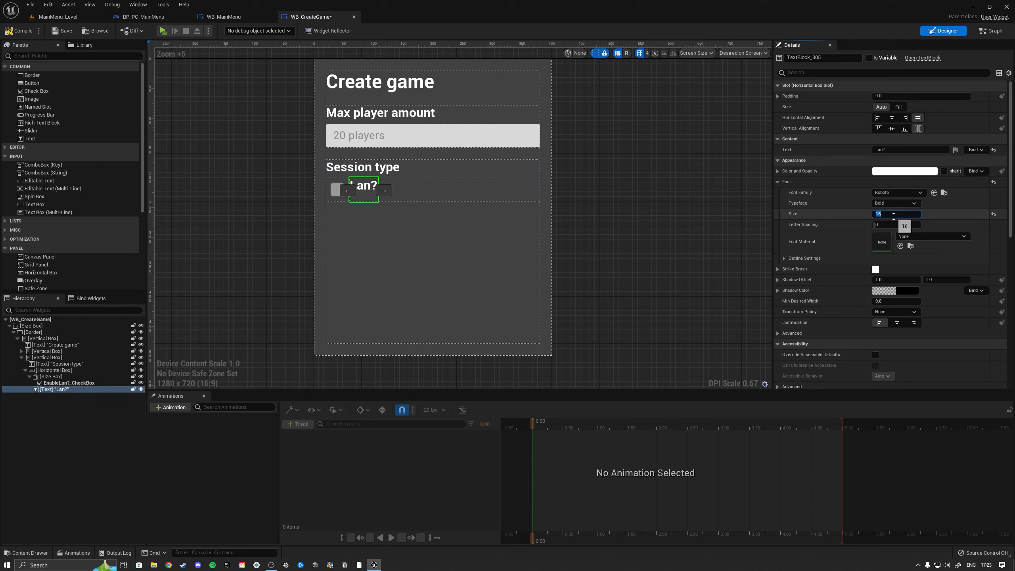
left_click(892, 128)
left_click(62, 31)
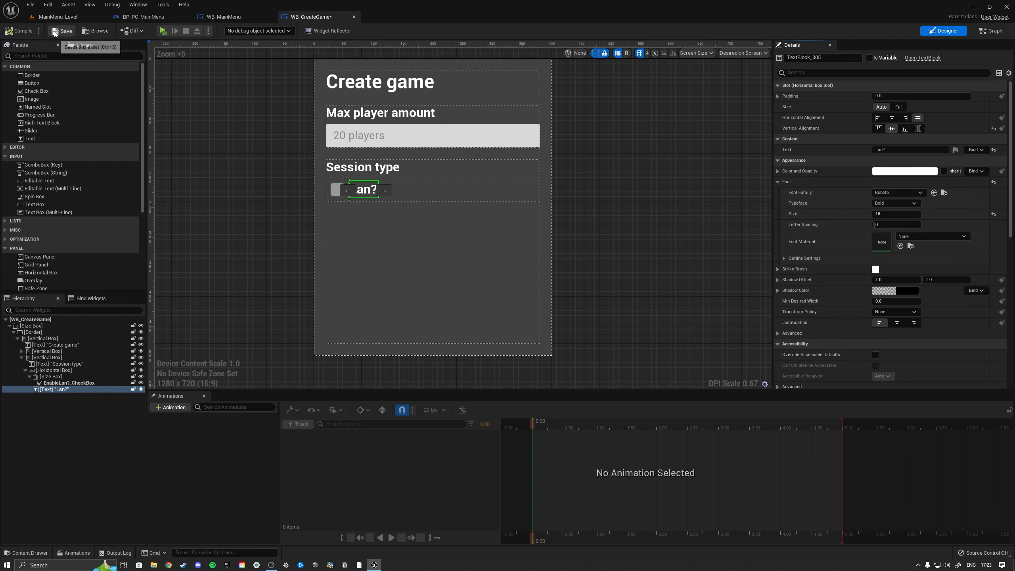
left_click(251, 228)
scroll(255, 226, "down", 3)
right_click_drag(255, 226, 227, 234)
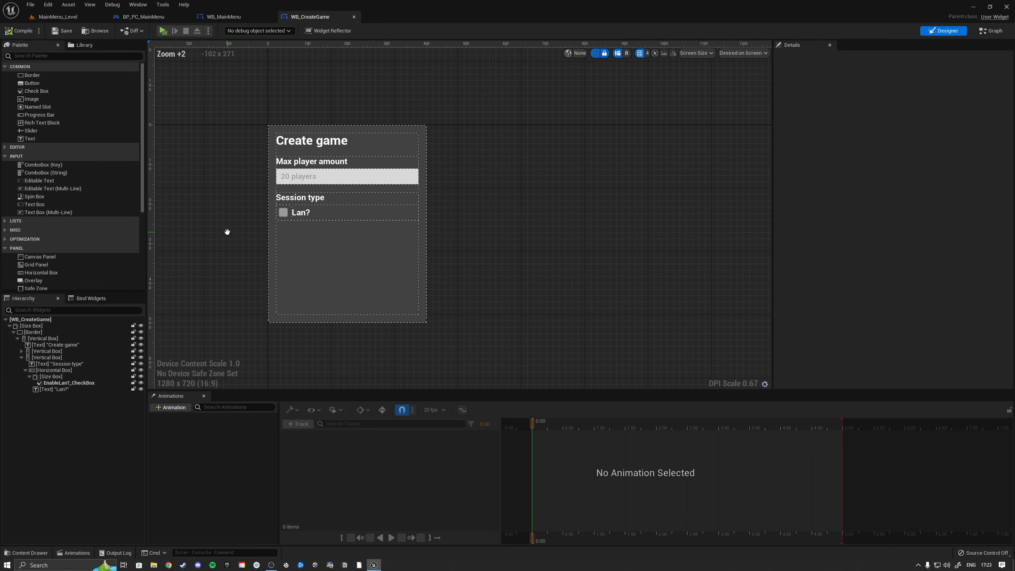
scroll(238, 245, "up", 1)
scroll(238, 248, "up", 1)
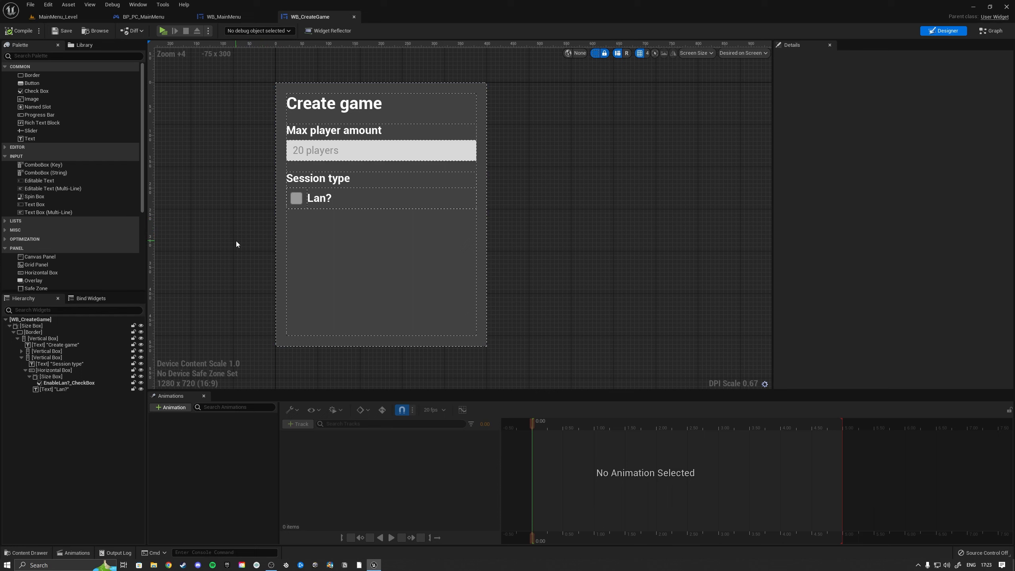
Collapse the Session type group in the hierarchy and add a WB Base Button directly below it in the main Vertical Box
left_click(30, 377)
left_click(26, 370)
left_click(21, 359)
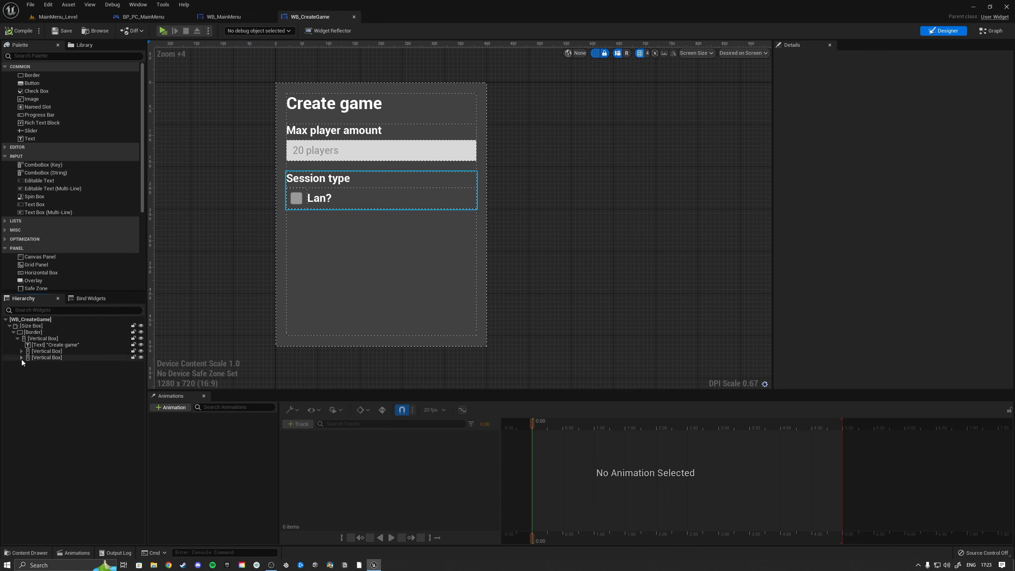
left_click(34, 358)
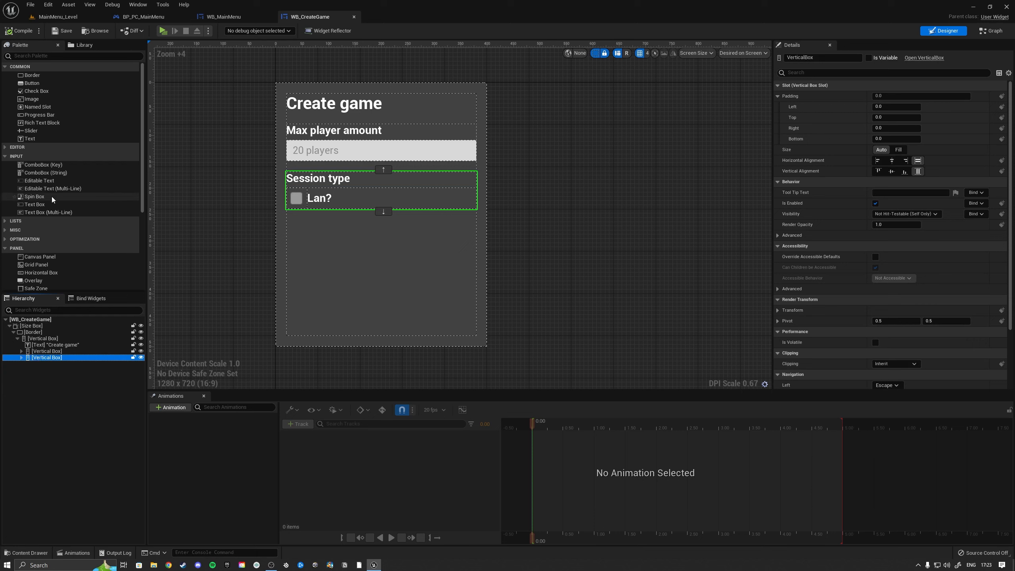
scroll(52, 224, "down", 5)
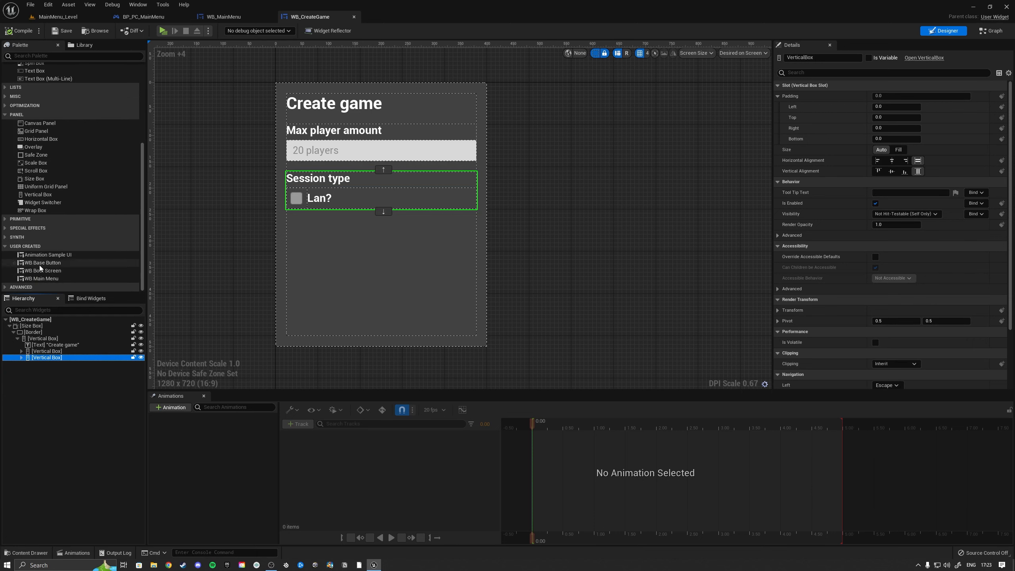
left_click_drag(42, 263, 40, 358)
Set the bottom padding of the Session type Vertical Box to 35
left_click(41, 358)
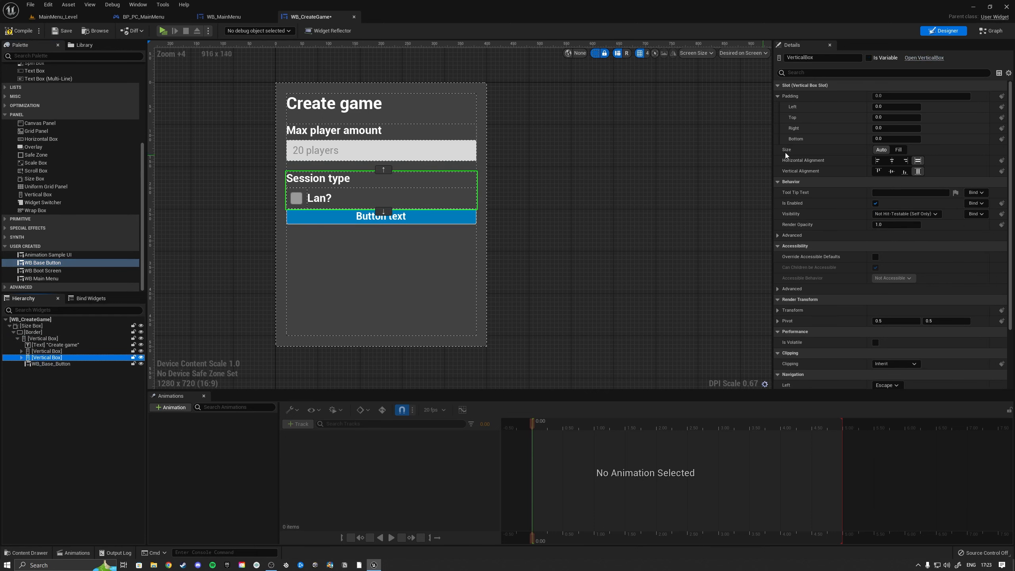
left_click(896, 139)
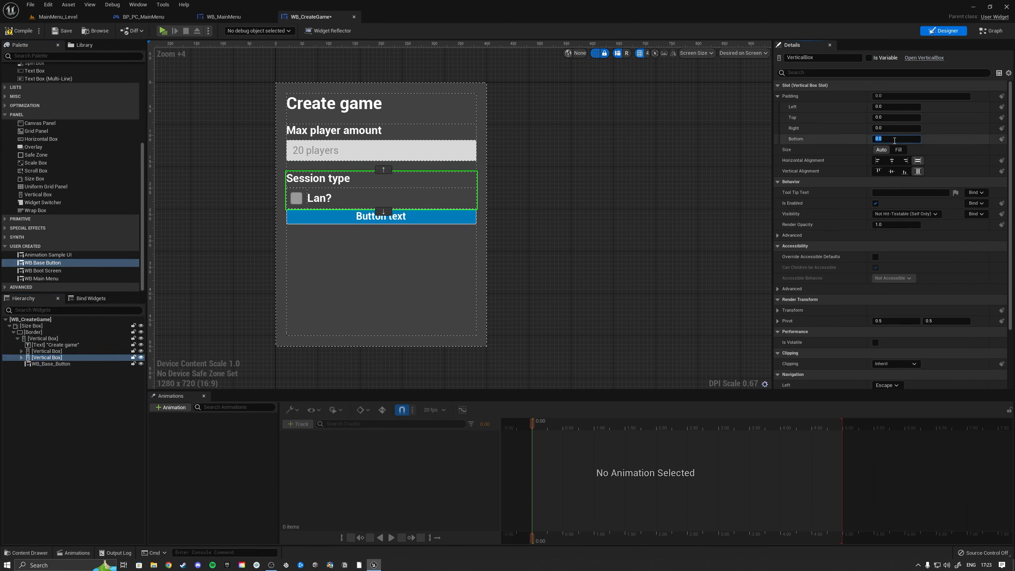
type("50")
key("Return")
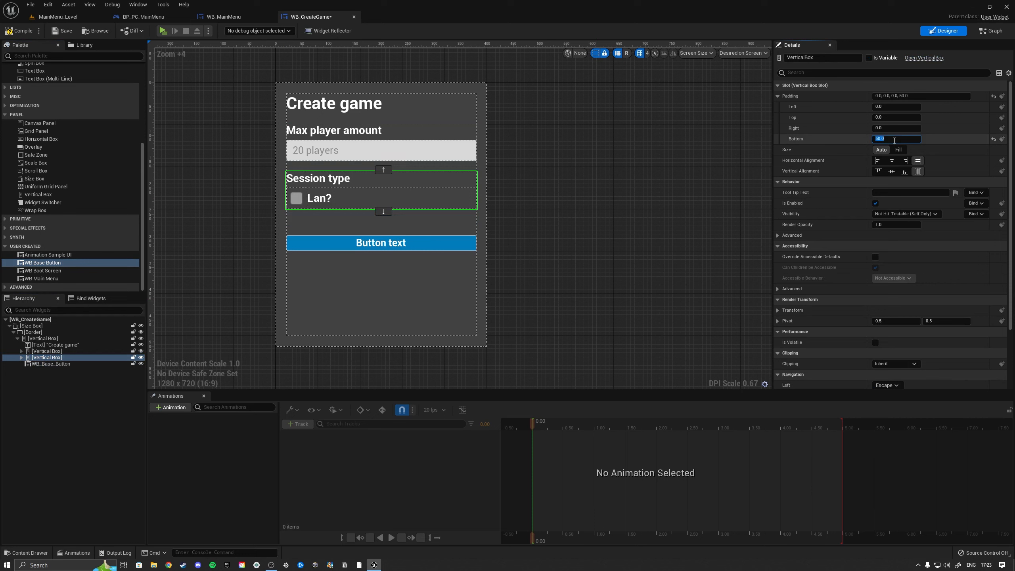
type("35")
key("Return")
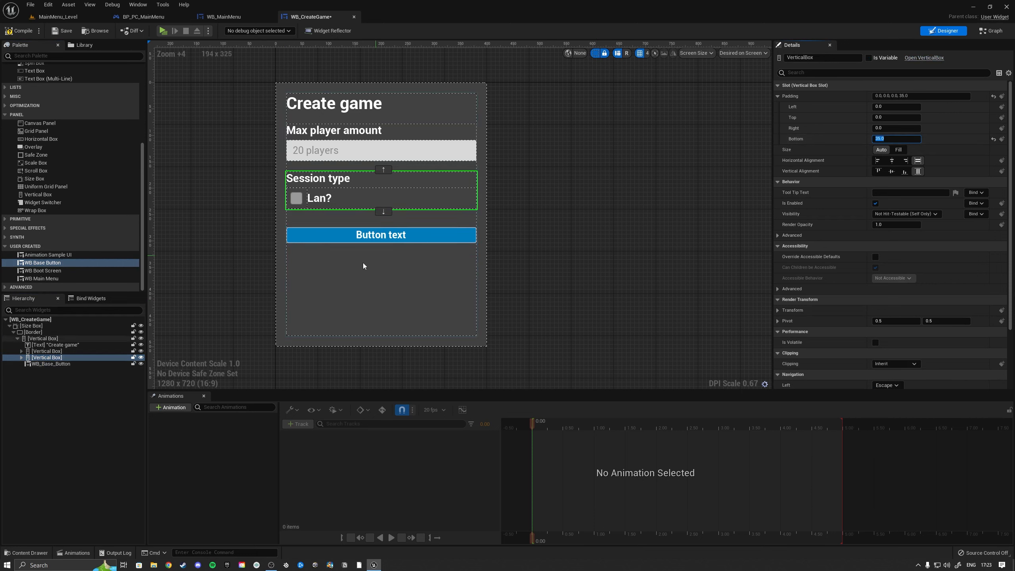
Reset and disable the height override on the widget's root Size Box
left_click(29, 327)
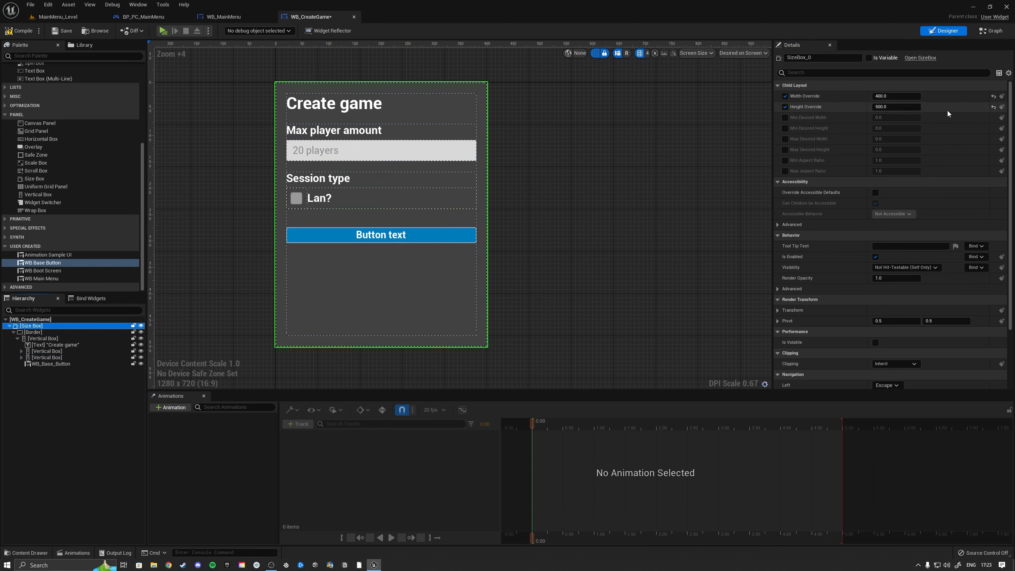
left_click(993, 106)
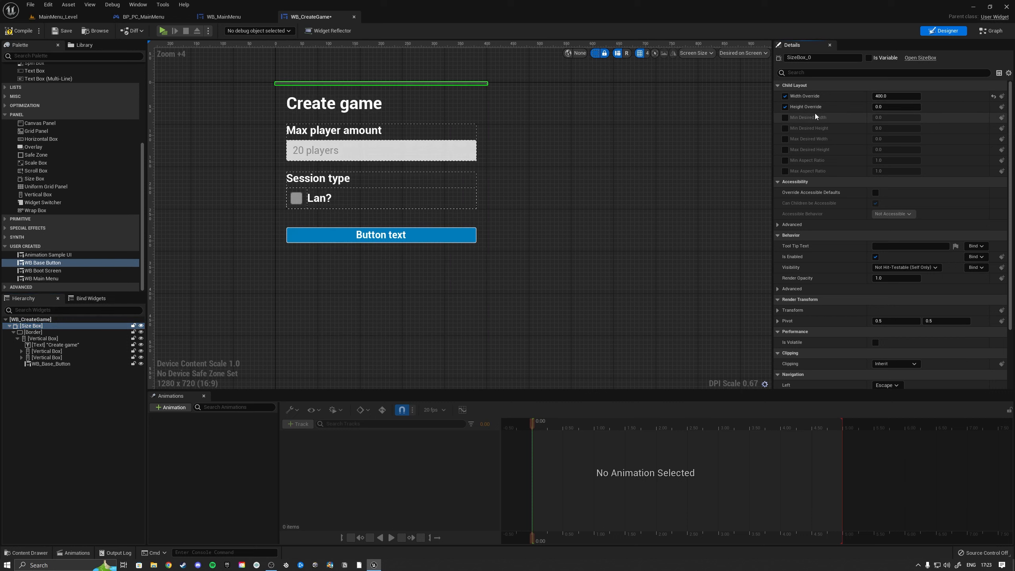
left_click(785, 107)
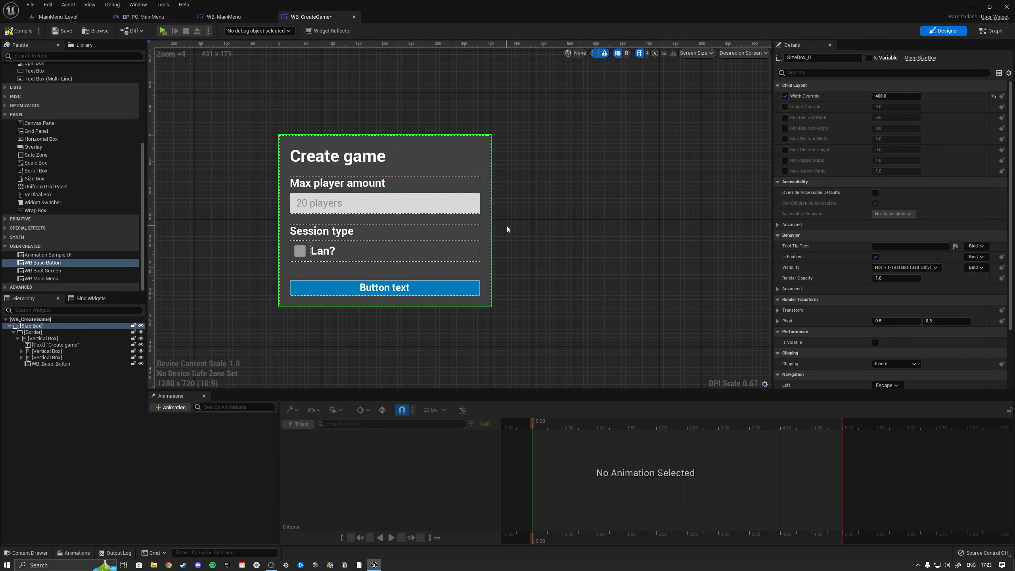
Wrap the WB_Base_Button with a Size Box
left_click(69, 364)
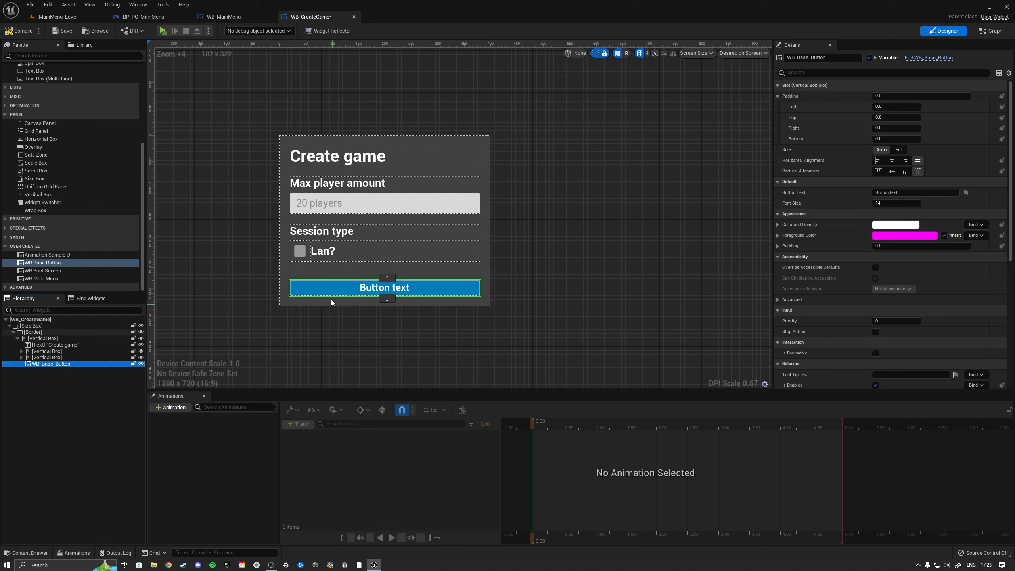
right_click(55, 364)
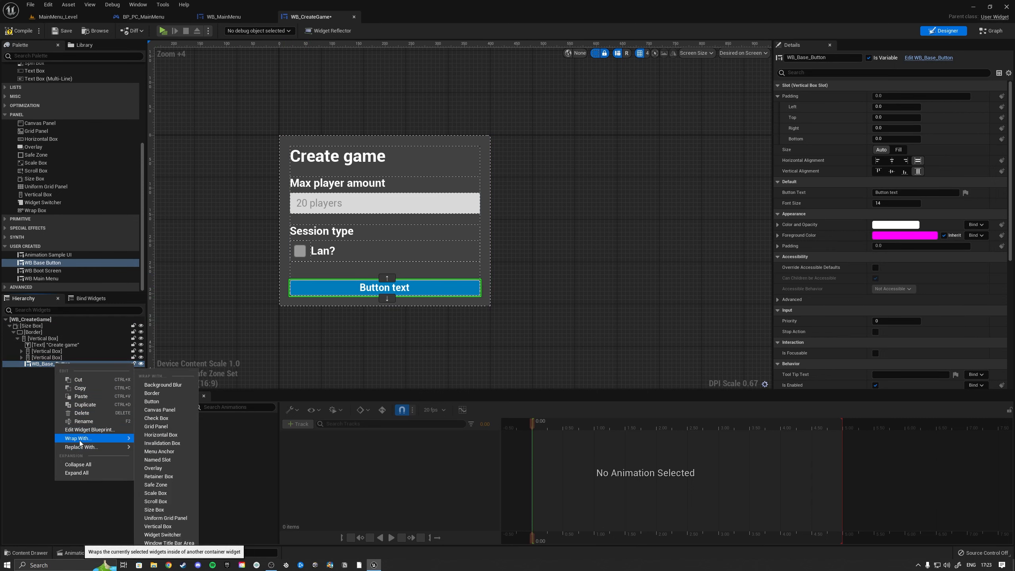
mouse_move(120, 438)
left_click(154, 510)
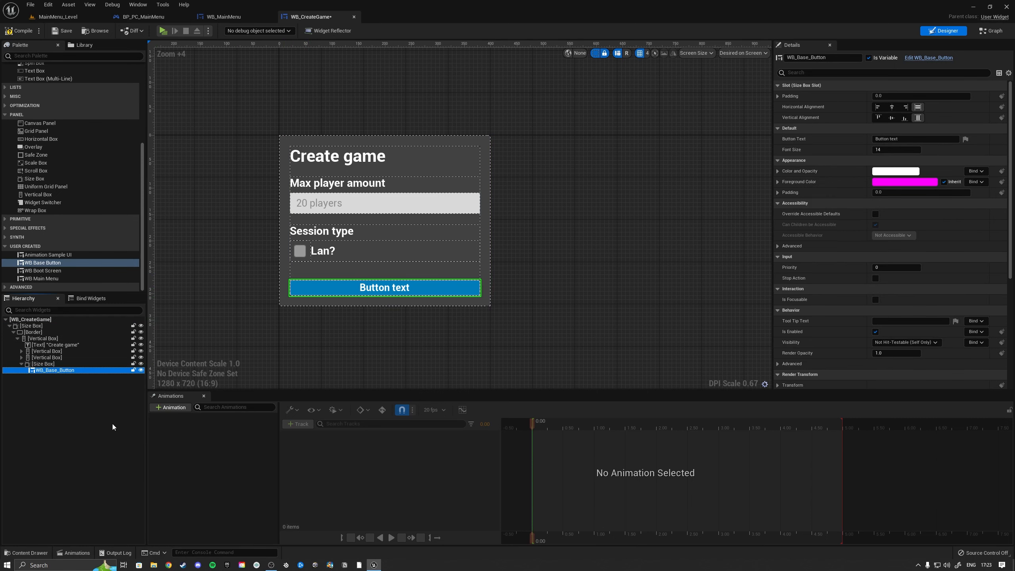
Enable the height override on the button's Size Box and set it to 40
left_click(47, 365)
left_click(785, 161)
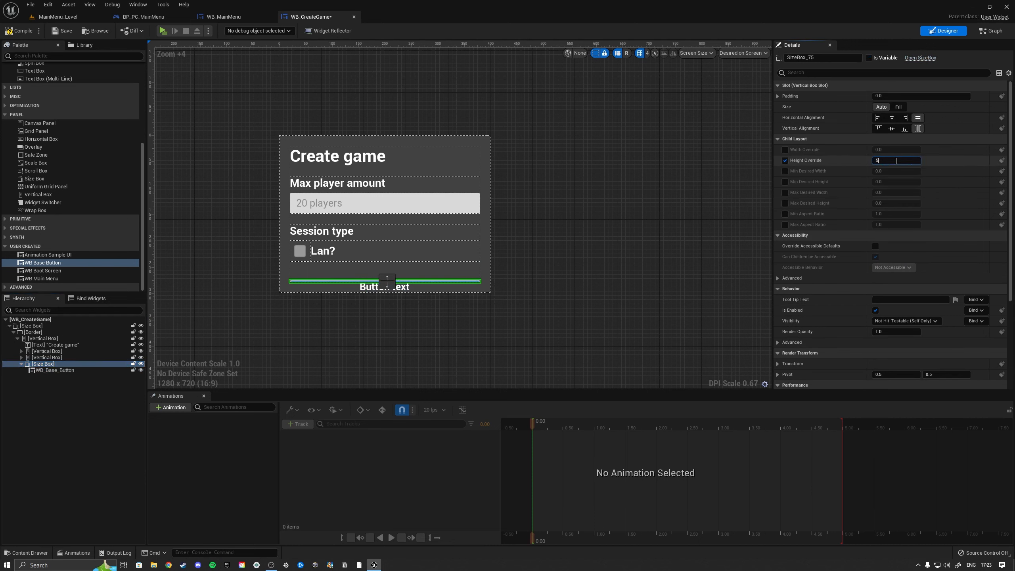
left_click(897, 161)
type("50")
key("Return")
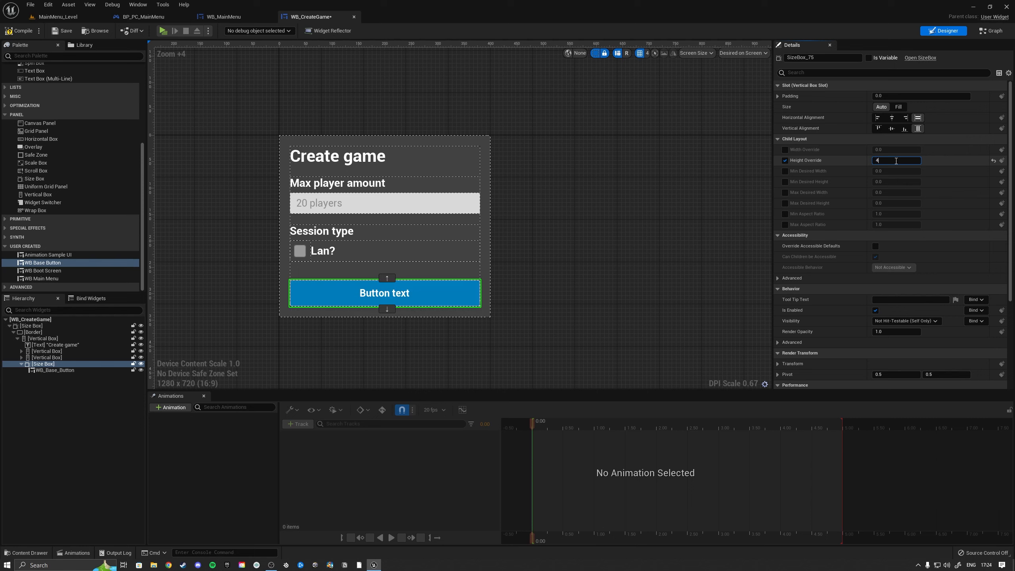
type("40")
key("Return")
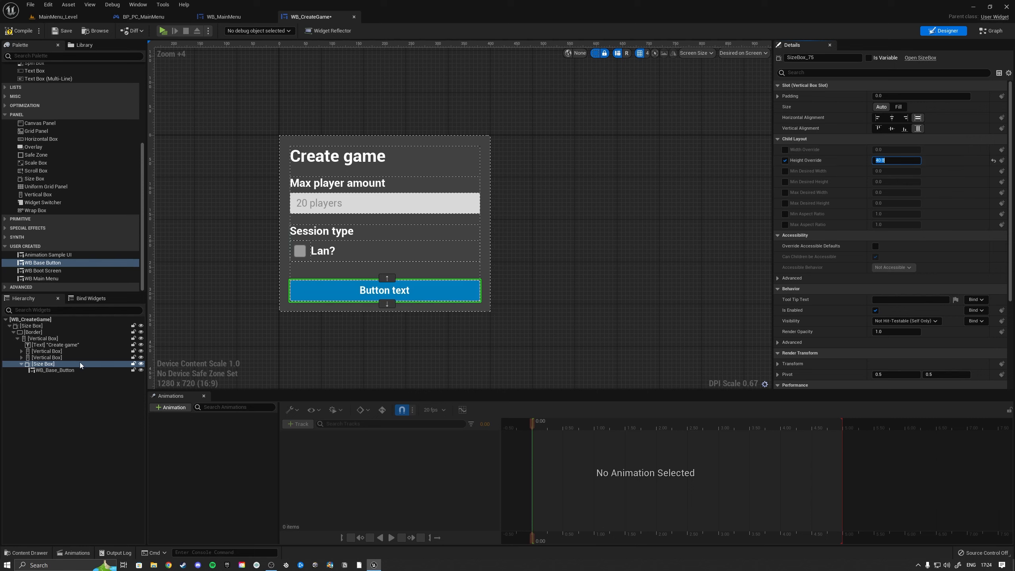
Set the base button's Button Text to "Create game", and compile and save the widget
left_click(70, 371)
left_click(898, 139)
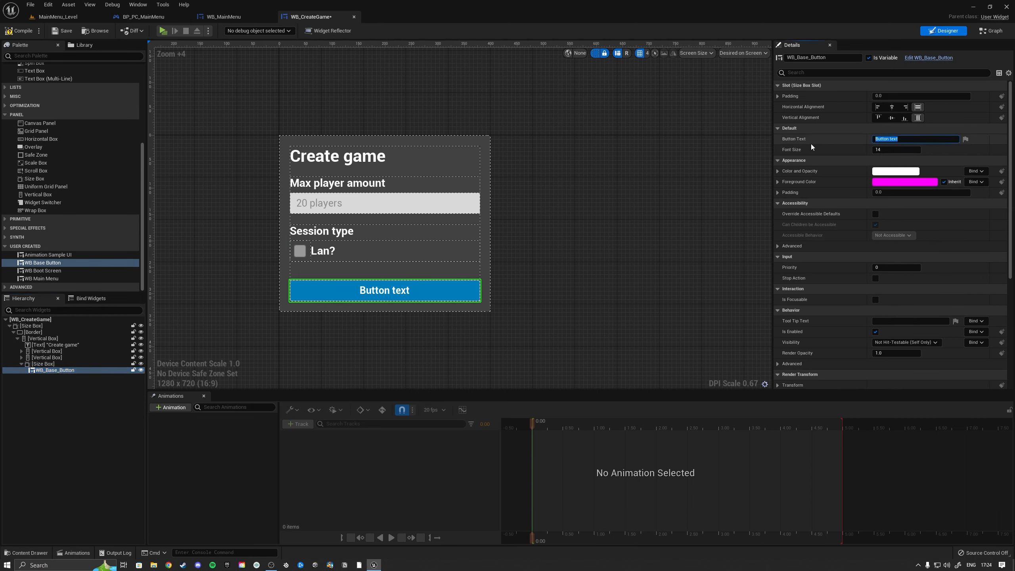
type("Create game")
key("Return")
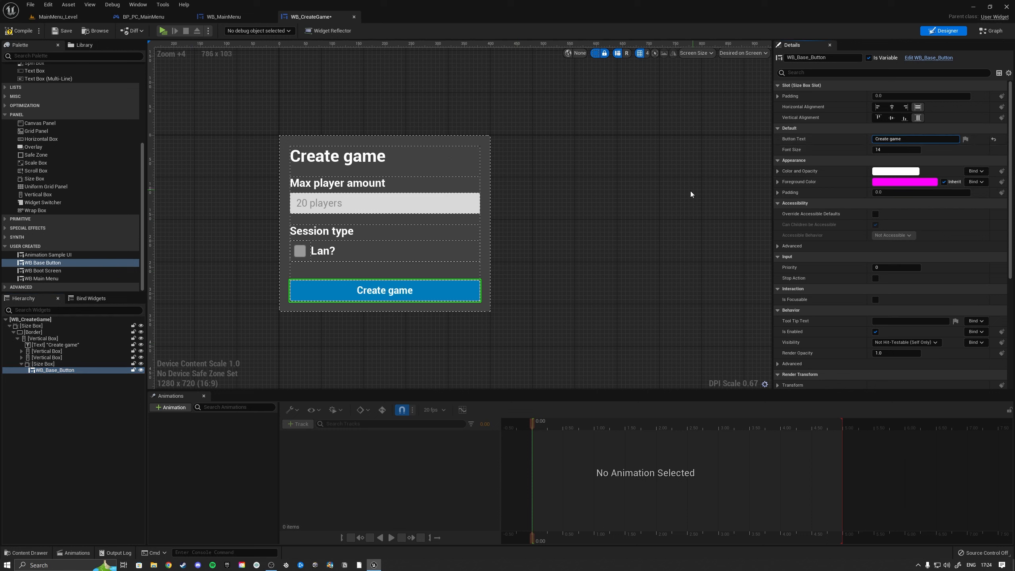
left_click(23, 32)
left_click(63, 32)
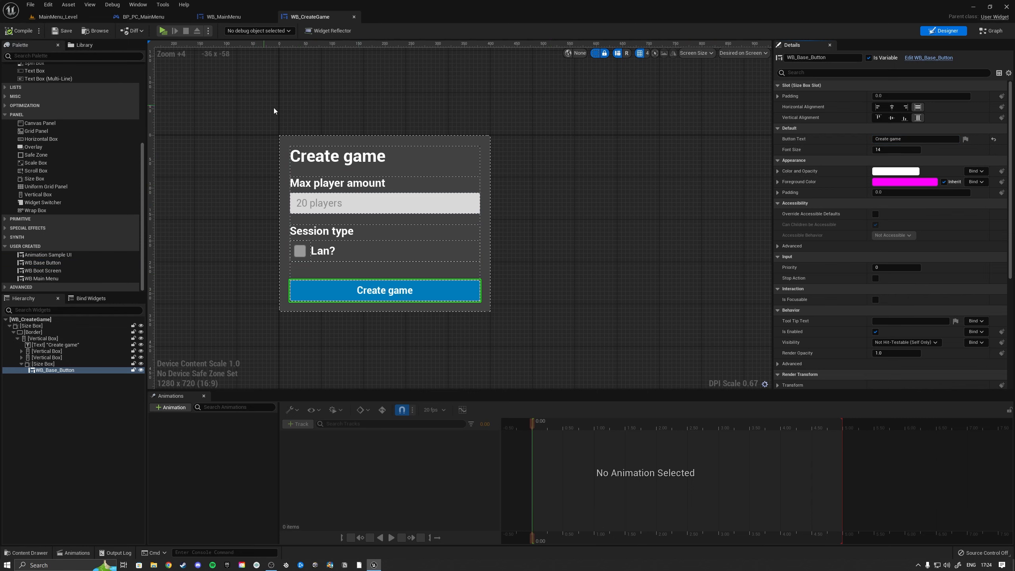
Deselect the button and locate the WB_CreateGame asset in the Content Browser
scroll(298, 113, "down", 2)
scroll(297, 128, "up", 2)
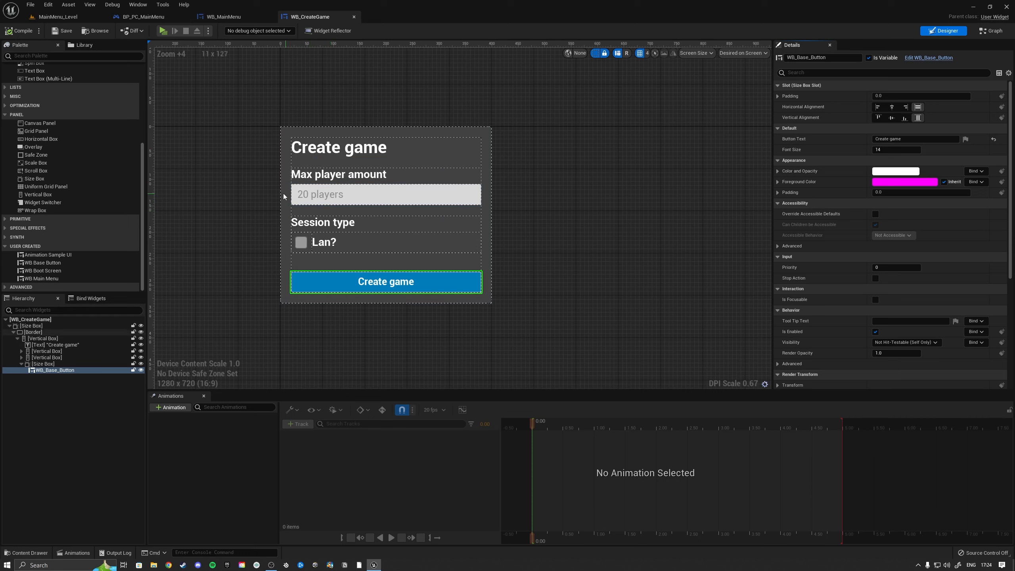
left_click(260, 189)
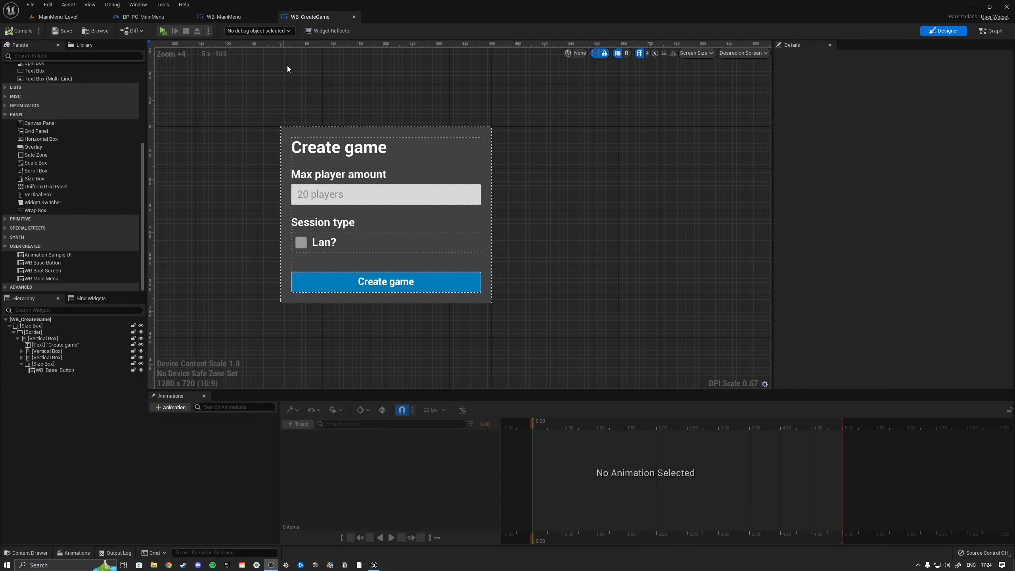
left_click(89, 31)
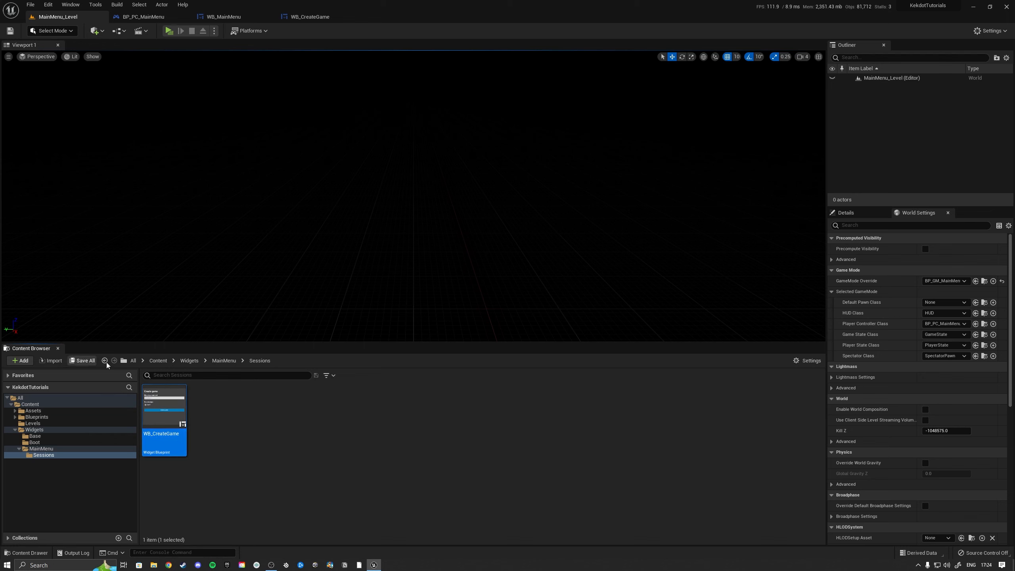
Duplicate the WB_CreateGame widget in the Sessions folder and name the copy WB_ServerBrowser
left_click(273, 440)
right_click(186, 408)
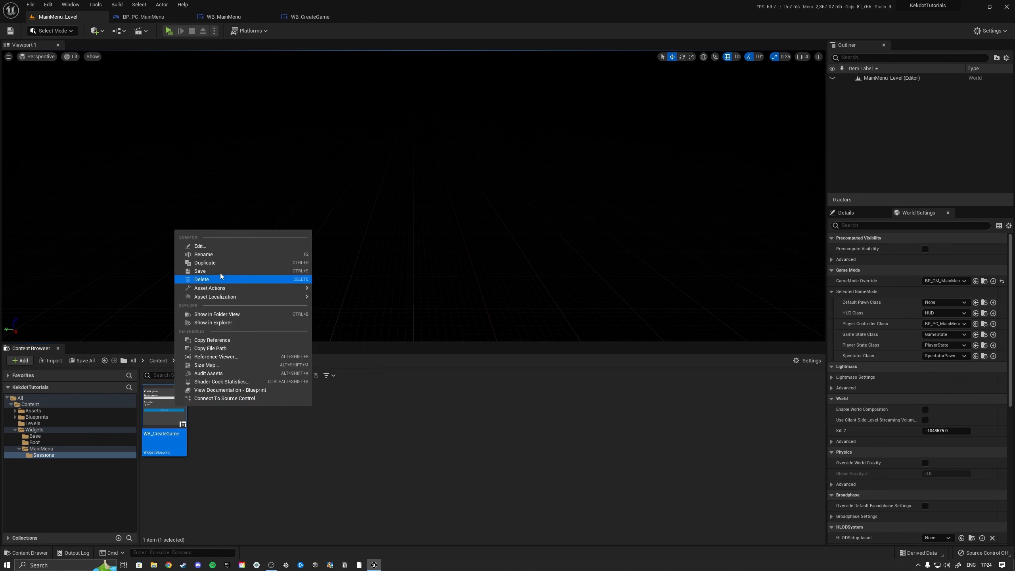
left_click(204, 263)
left_click_drag(205, 434, 253, 434)
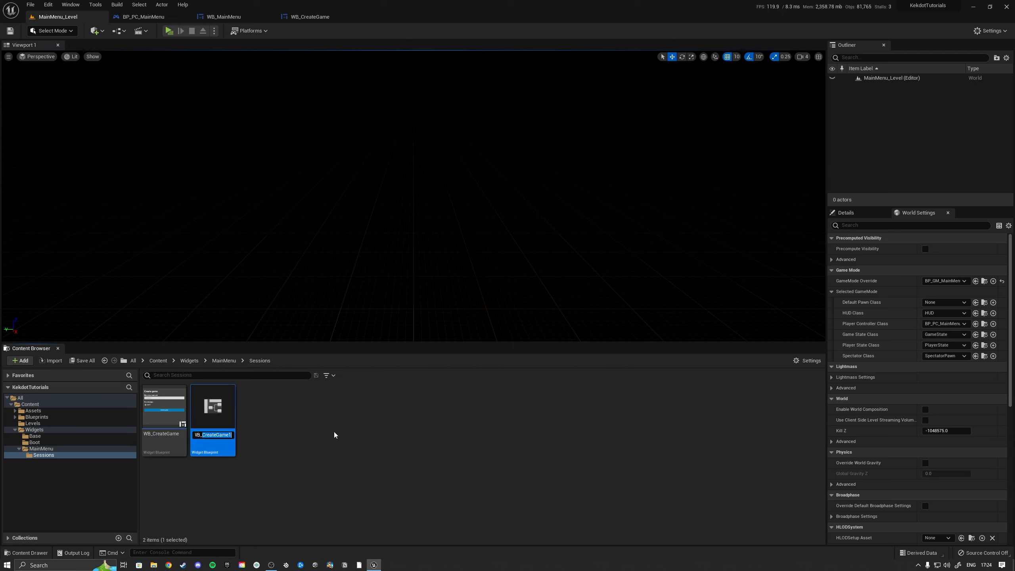
type("ServerBrowser")
key("Return")
left_click(298, 442)
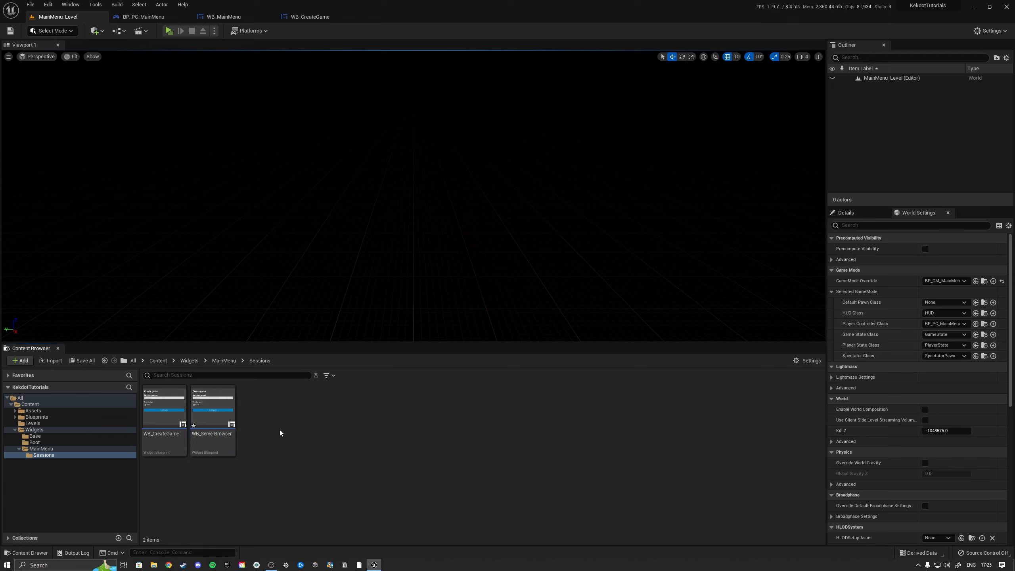
Create a new User Widget blueprint named WB_ServerBrowser_Item in the Sessions folder and save all new assets
right_click(265, 412)
mouse_move(311, 400)
left_click(421, 475)
left_click(423, 206)
type("WB")
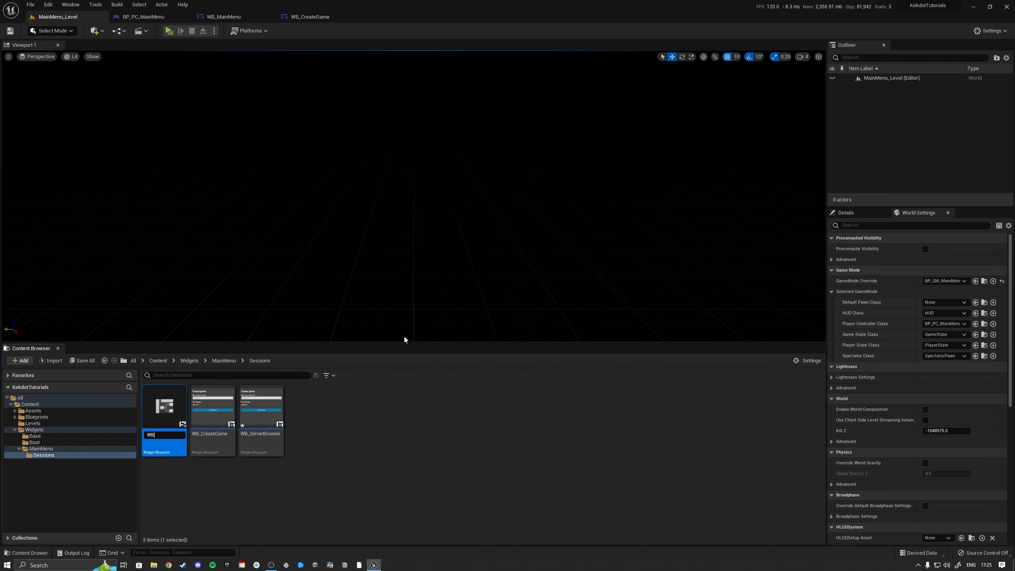
type("_ServerBrowser_")
type("Item")
key("Return")
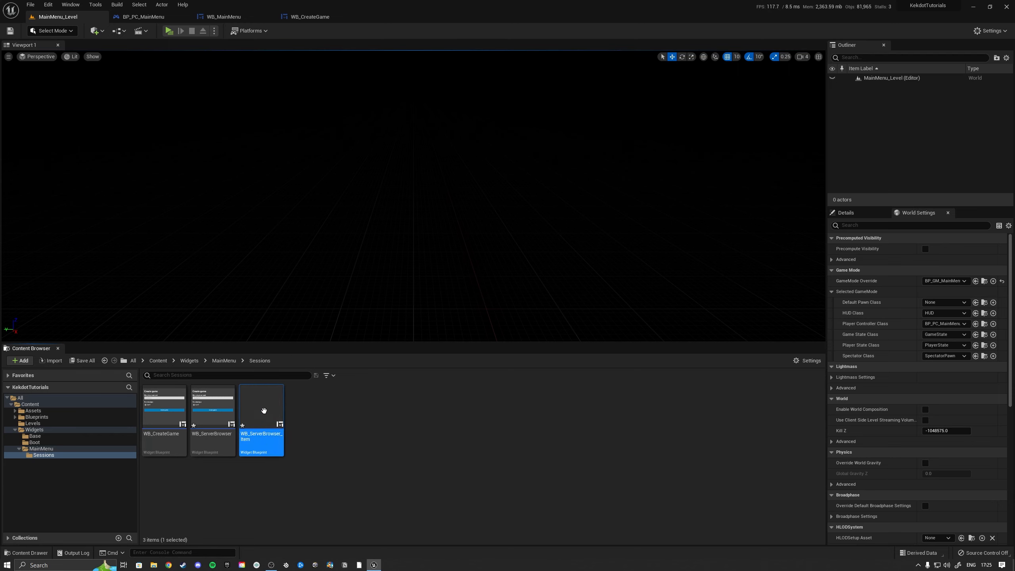
left_click(82, 360)
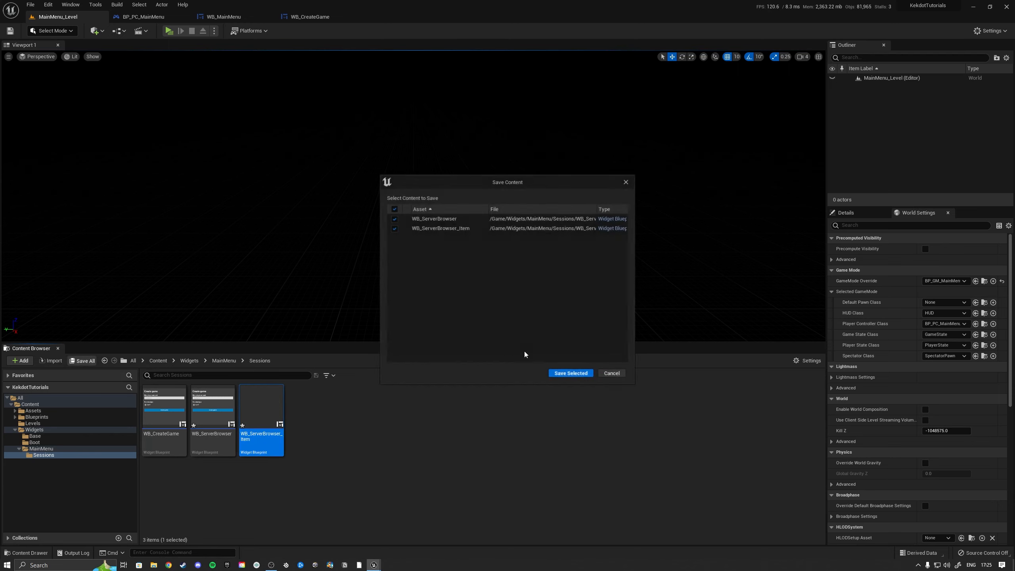
left_click(567, 372)
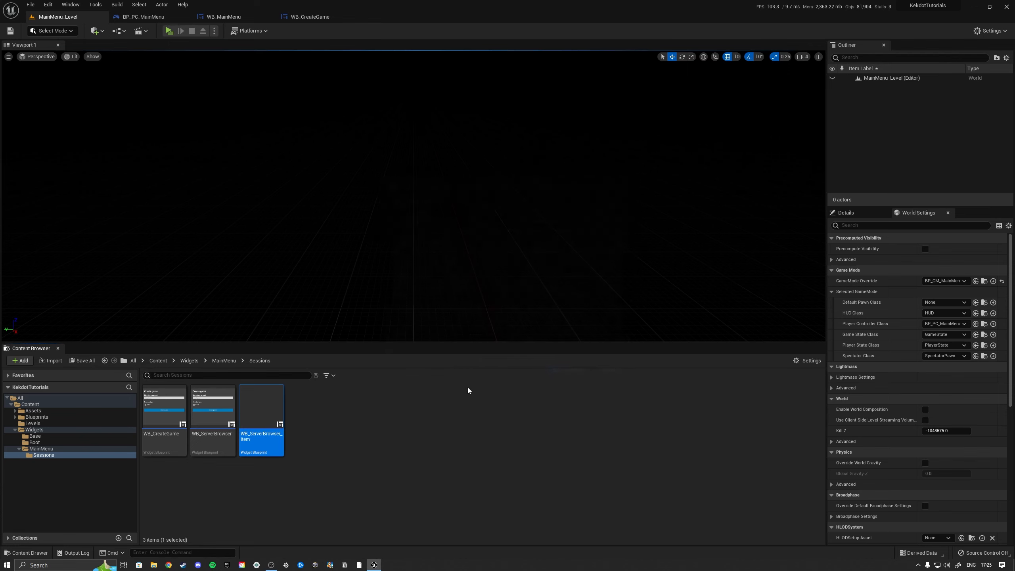
left_click(374, 465)
Open WB_ServerBrowser and delete the vertical boxes holding the Session type and Max player amount sections
left_click(218, 414)
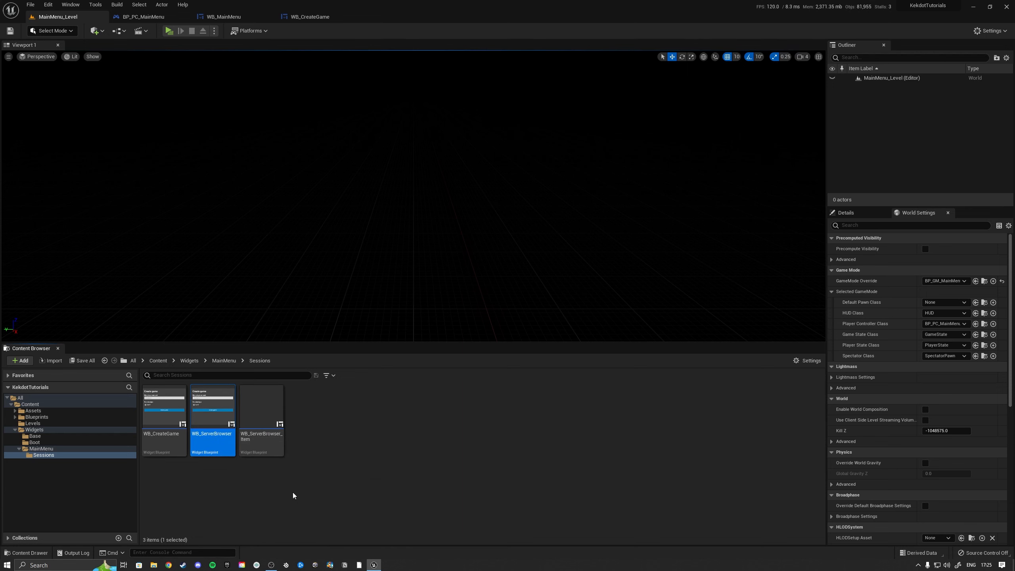
left_click(263, 420)
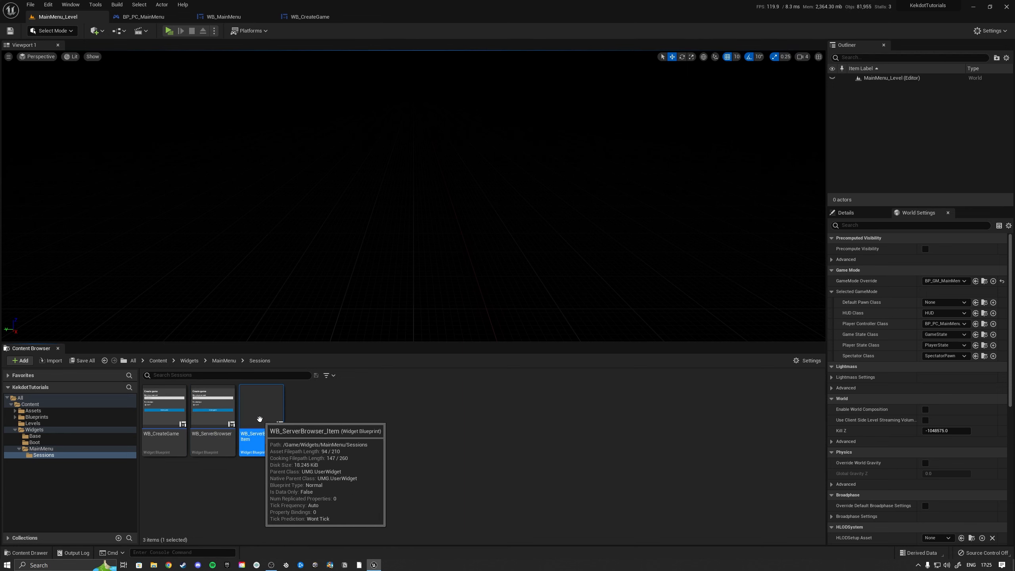
double_click(213, 420)
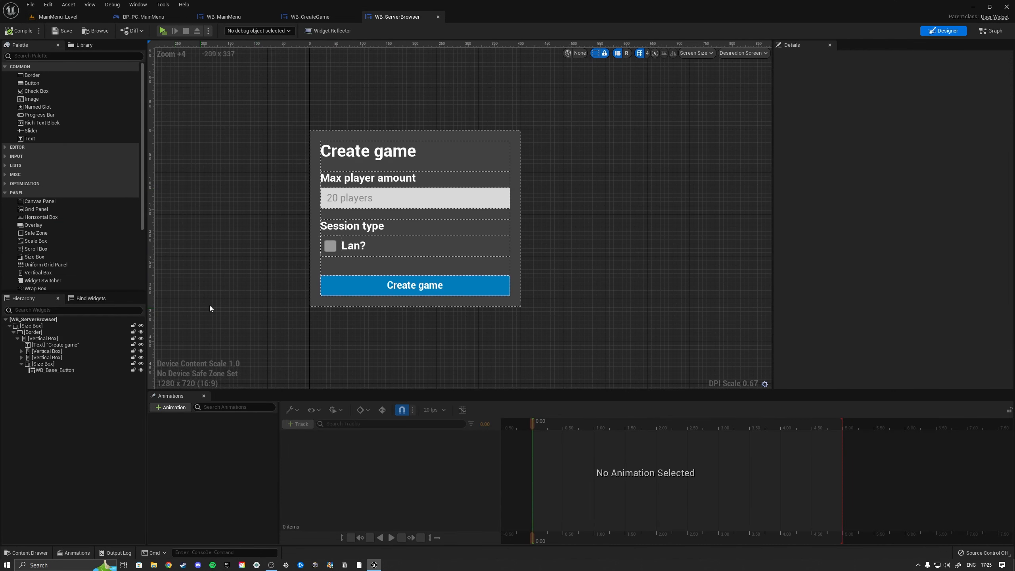
left_click(48, 358)
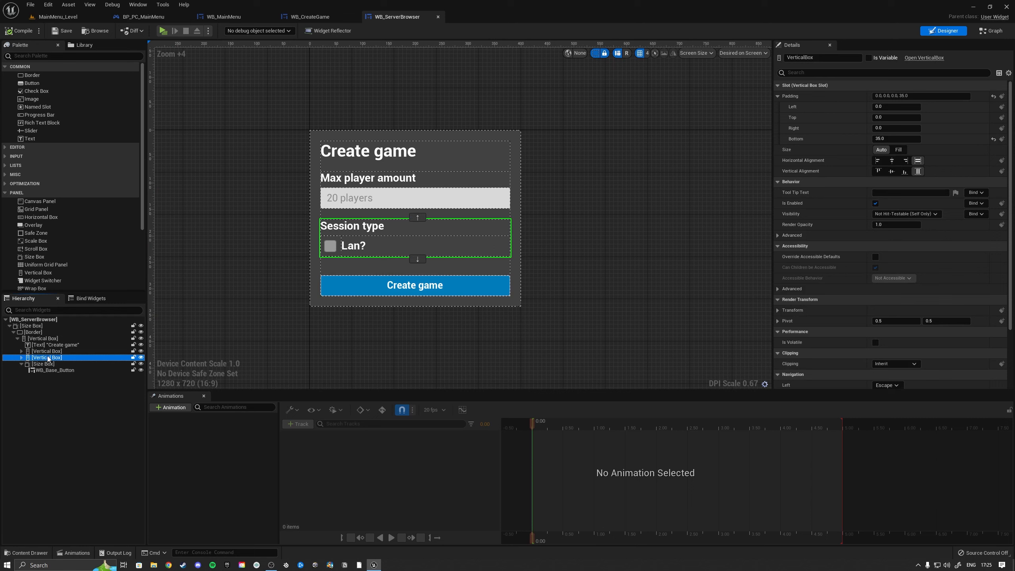
key("Delete")
left_click(48, 351)
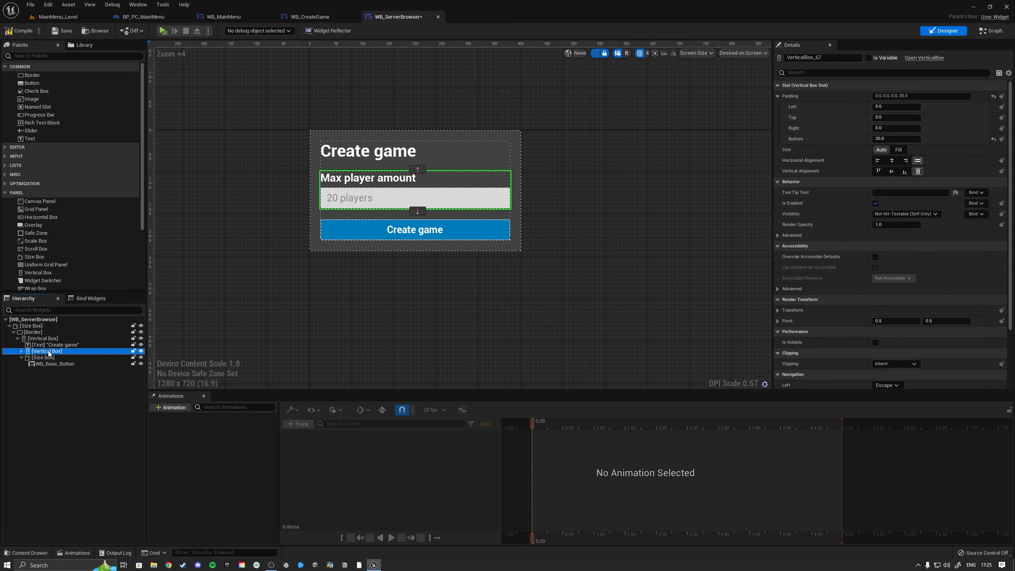
left_click(375, 182)
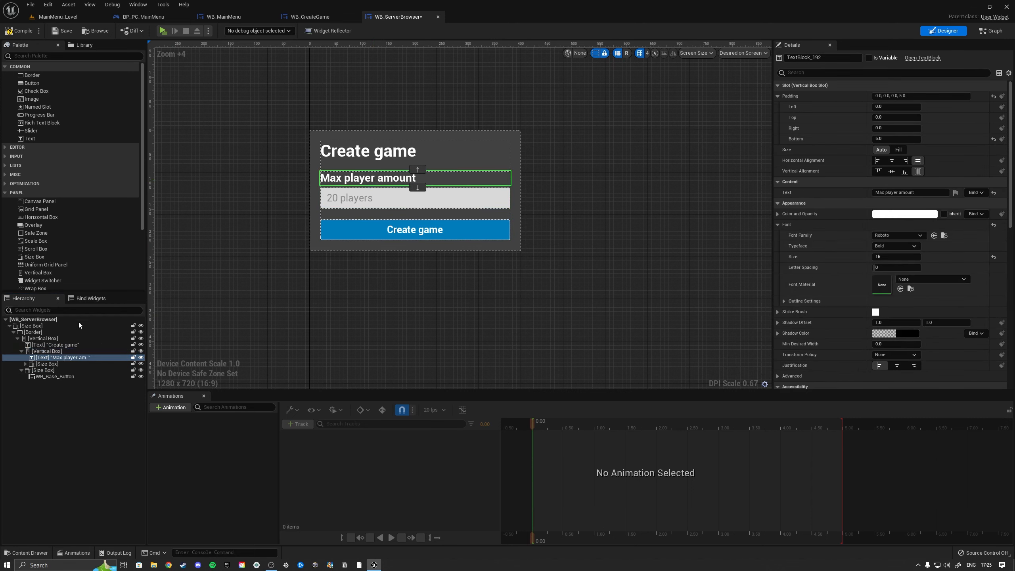
left_click(43, 351)
key("Delete")
Set the title text of the WB_ServerBrowser widget to "Server browser"
left_click(46, 344)
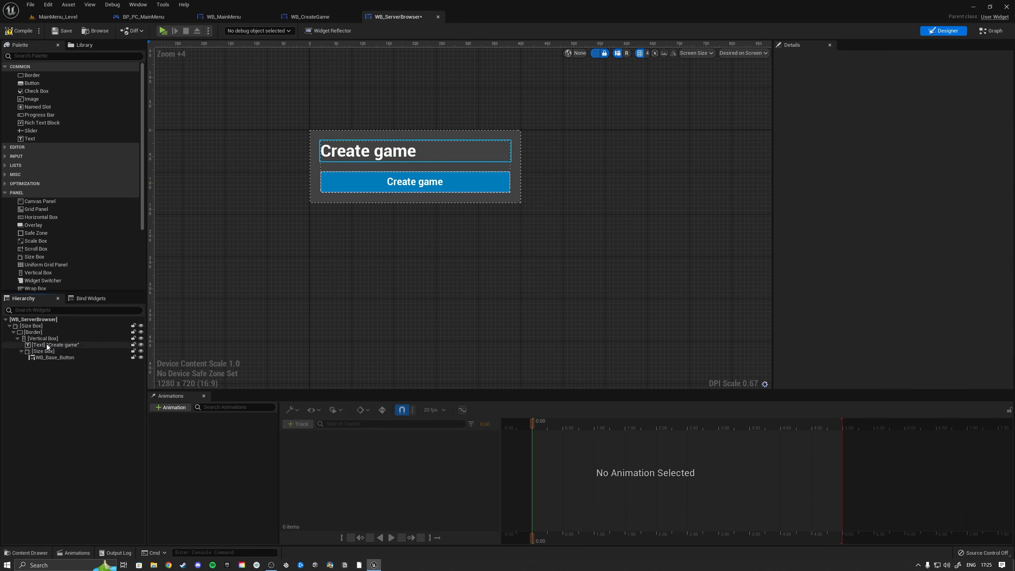
left_click(910, 192)
type("Ser")
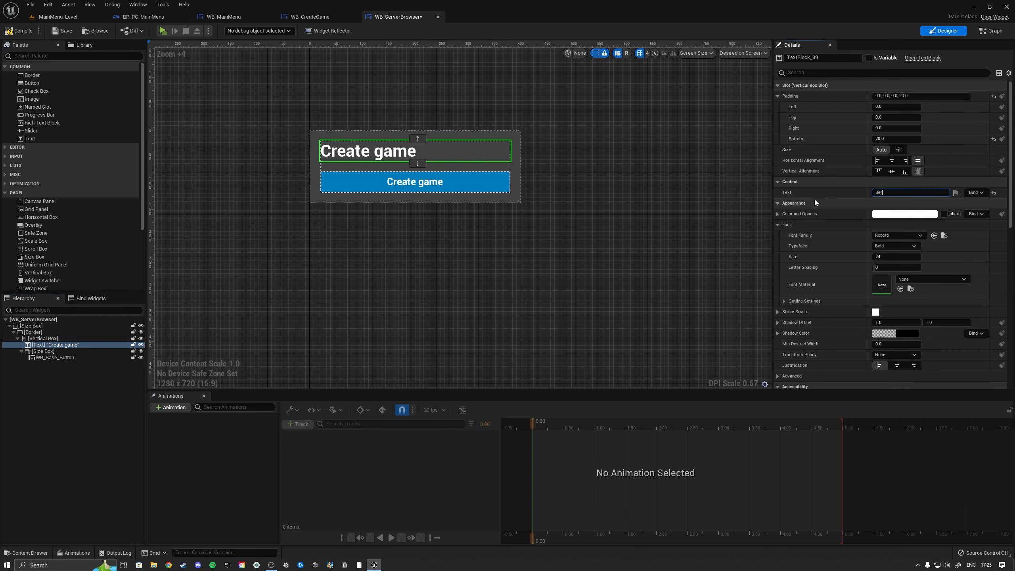
type("ver browser")
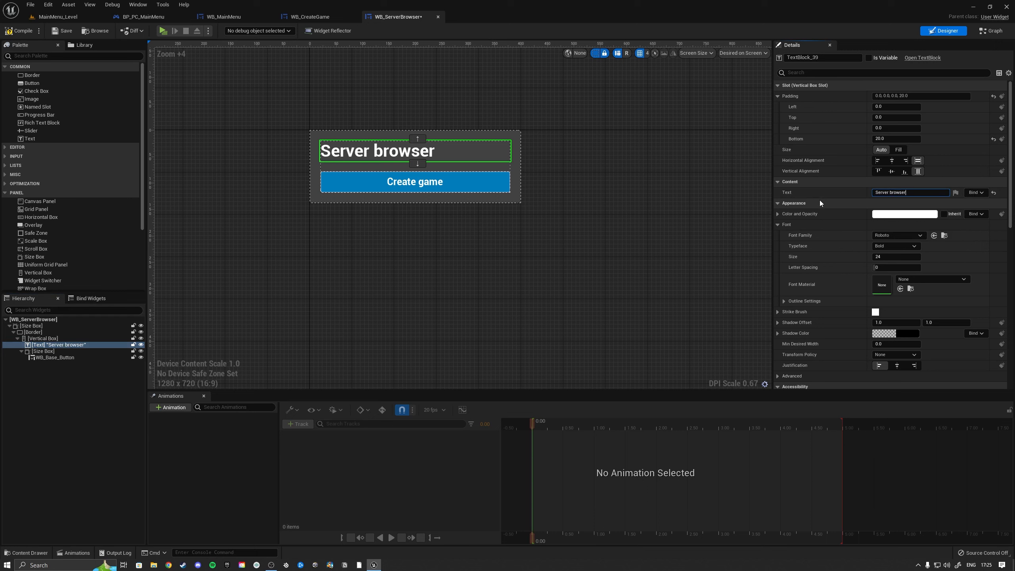
Replace the title text with "Find game" and save the widget
key("ctrl+a")
type("Find ")
type("fin")
key("BackSpace")
key("BackSpace")
key("BackSpace")
type("game")
left_click(62, 30)
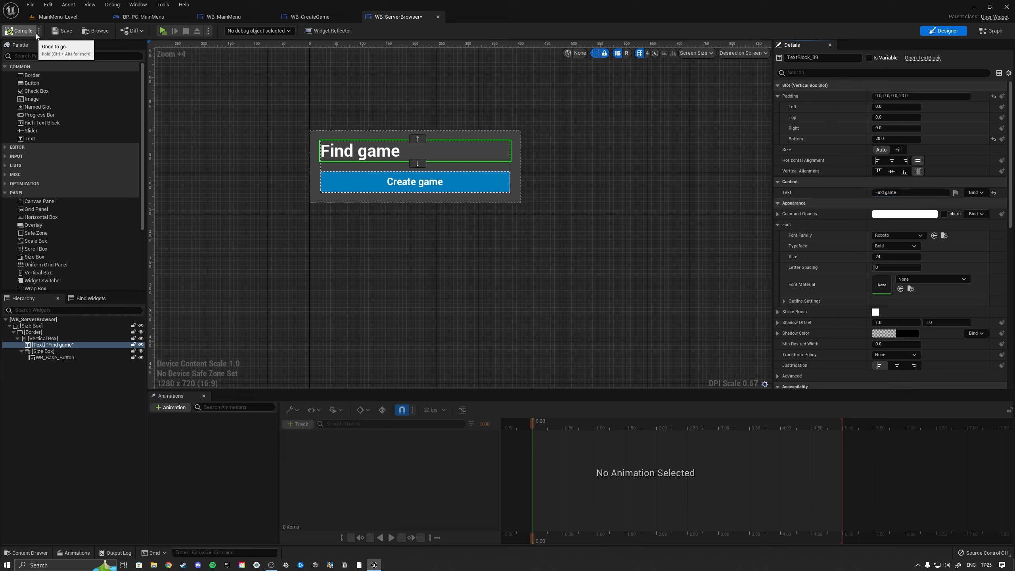
Delete the Size Box that contains the Create game button
left_click(53, 358)
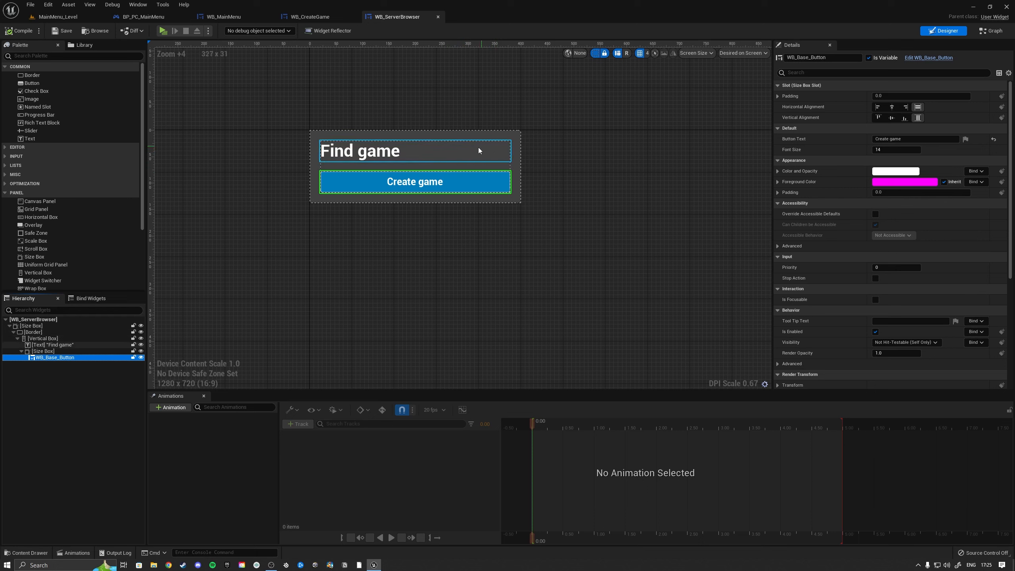
left_click(20, 351)
left_click(48, 351)
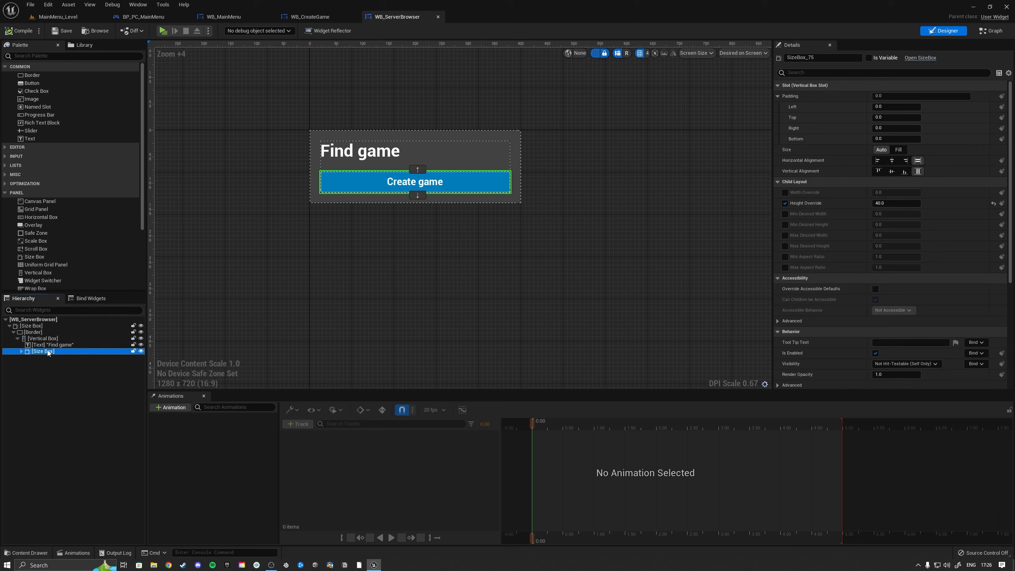
key("Delete")
Wrap the "Find game" title text with a Horizontal Box
left_click(44, 346)
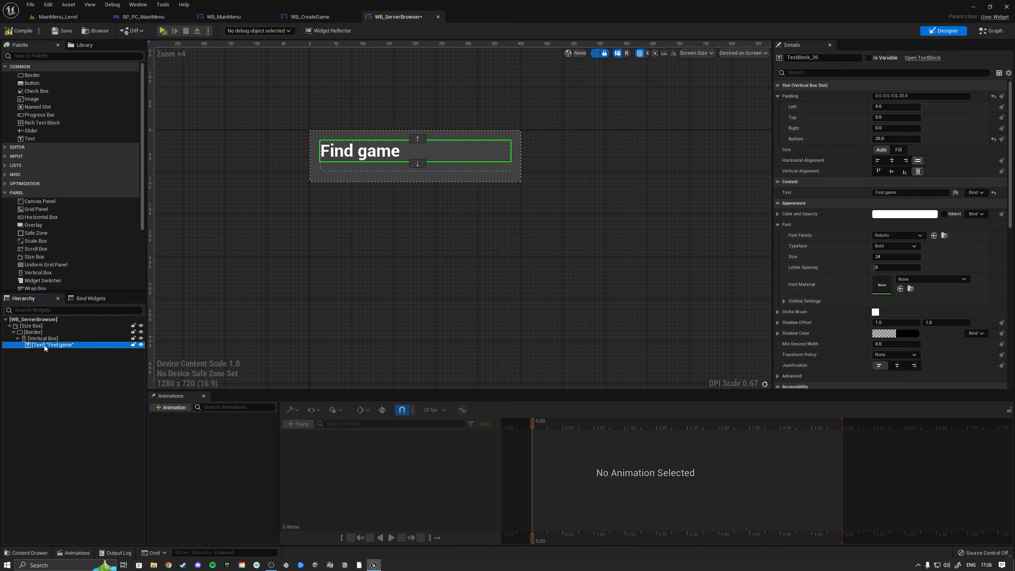
right_click(56, 347)
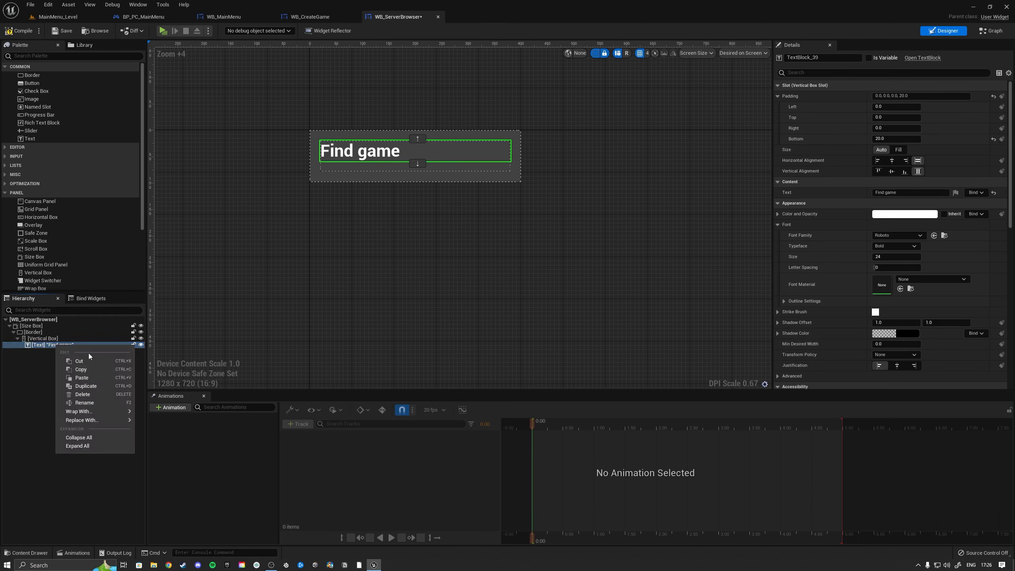
mouse_move(92, 411)
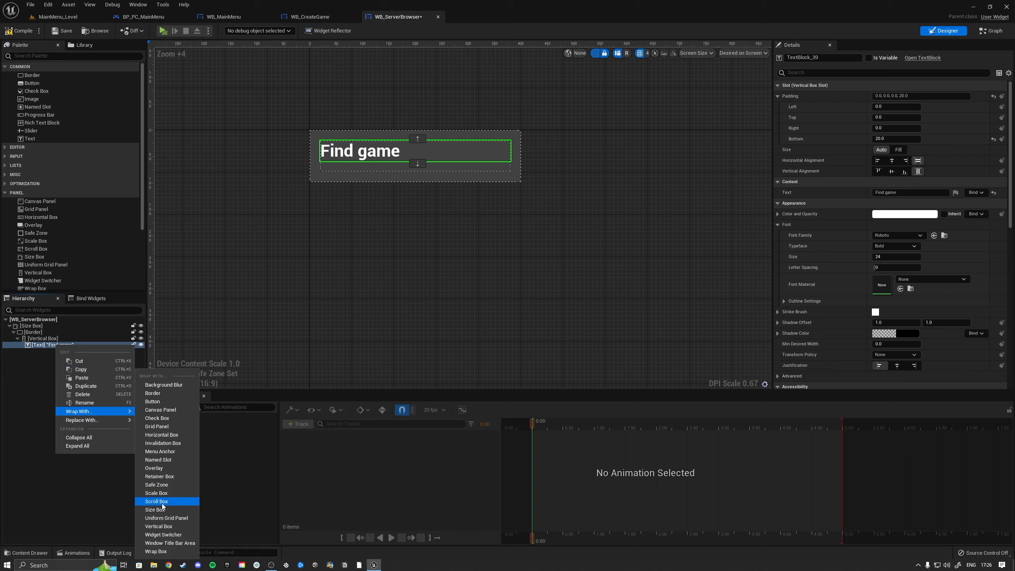
left_click(161, 435)
left_click(49, 345)
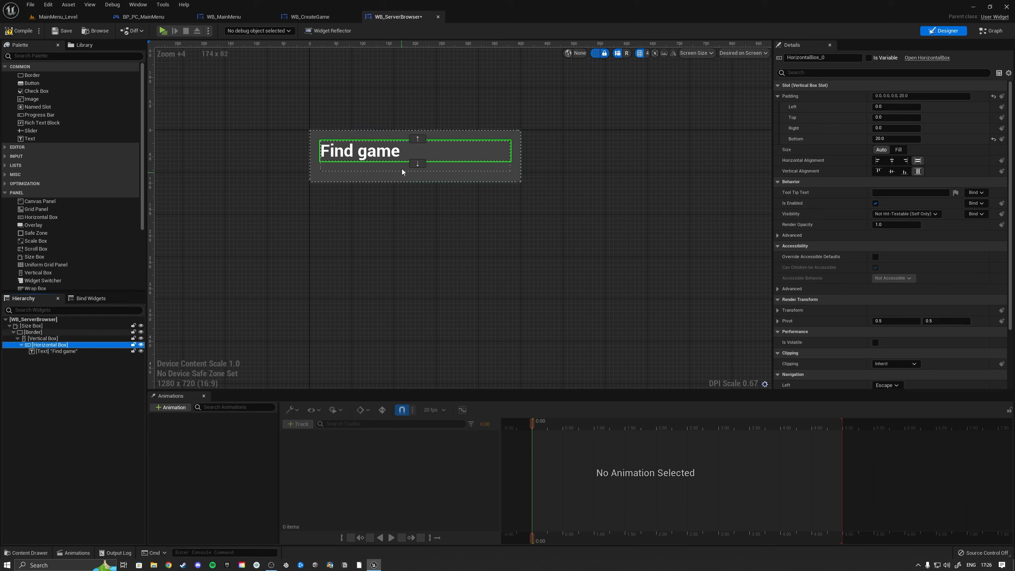
Add a WB Base Button after the title in the Horizontal Box and set its Button Text to "Refresh"
scroll(79, 222, "down", 4)
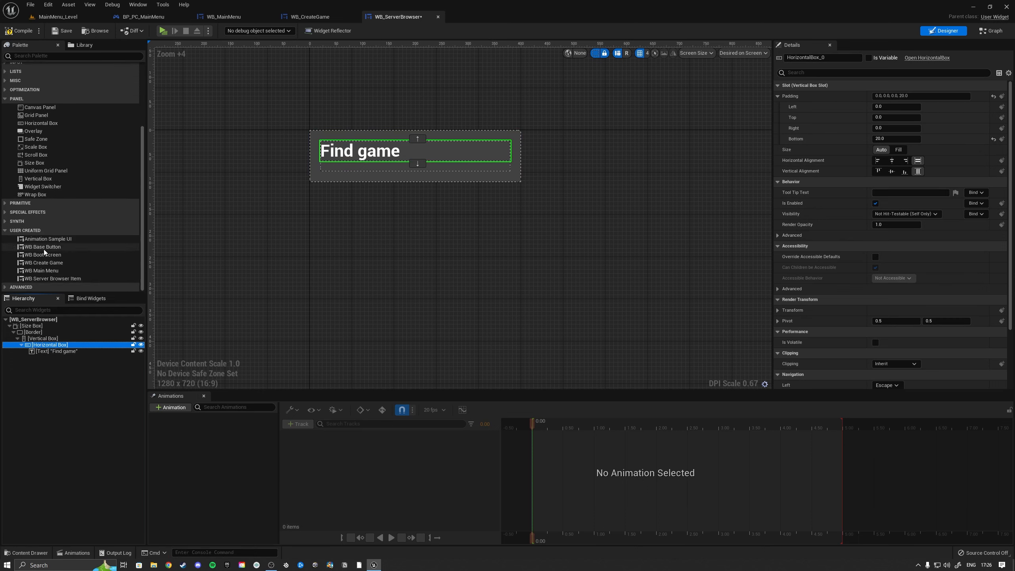
left_click_drag(41, 246, 58, 357)
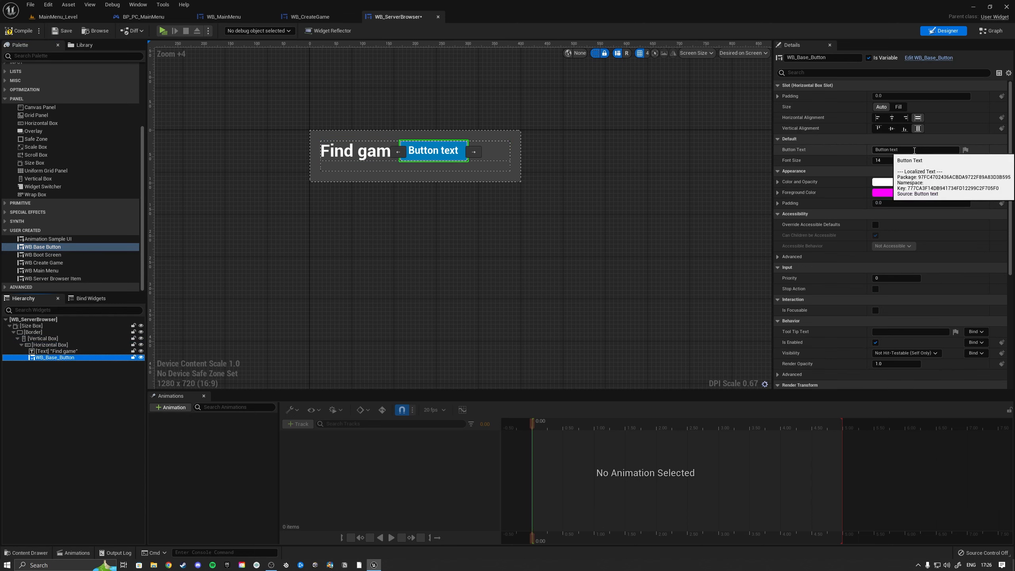
left_click(891, 149)
type("Refresh")
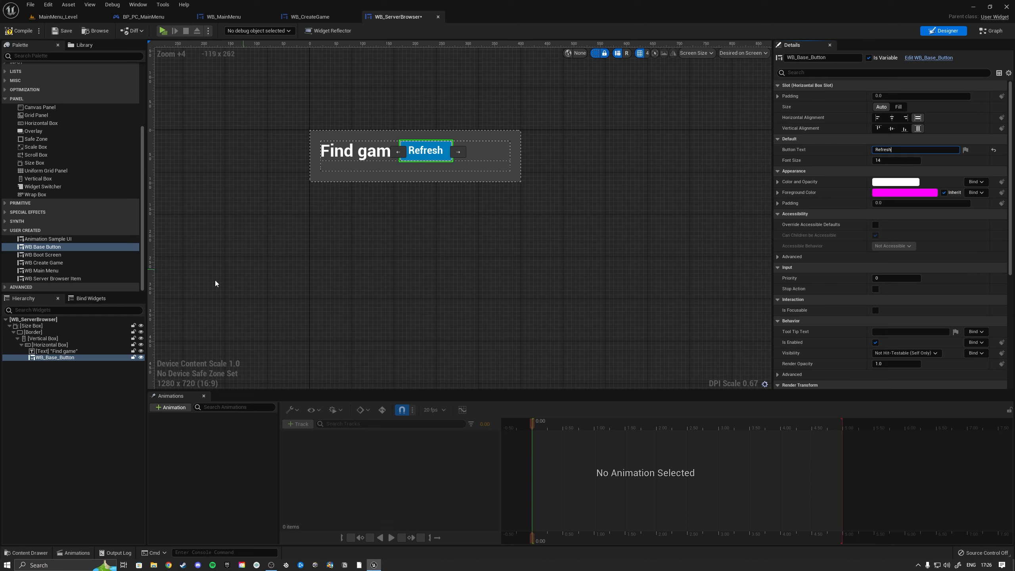
Set the "Find game" text's slot size to Fill, and compile and save the widget
left_click(51, 351)
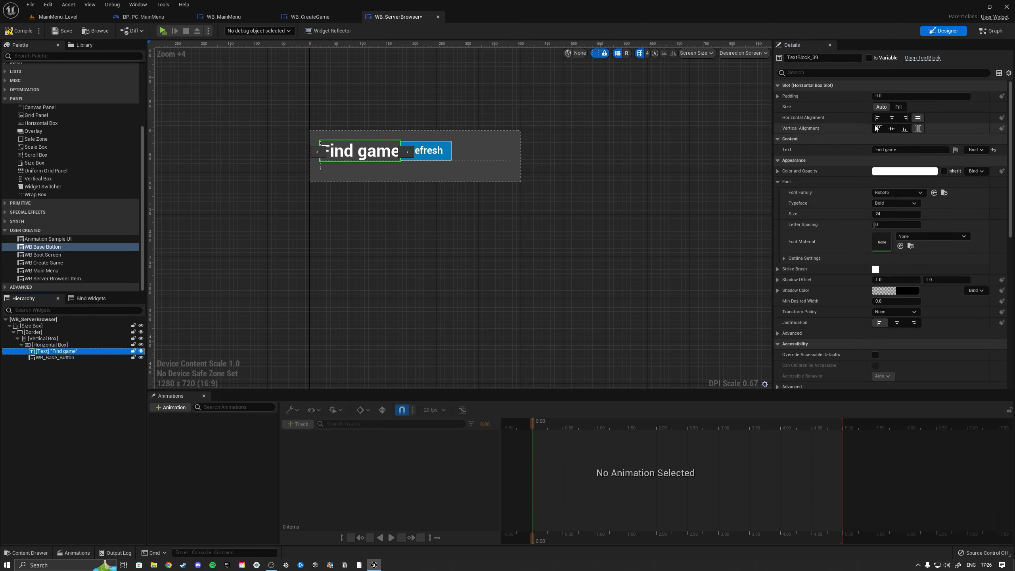
left_click(898, 107)
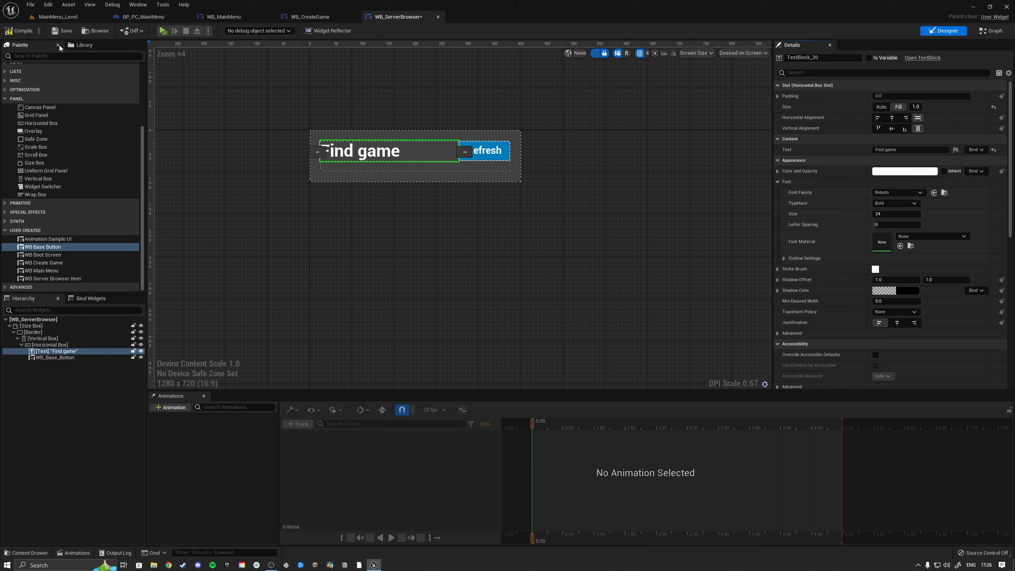
left_click(20, 32)
left_click(57, 32)
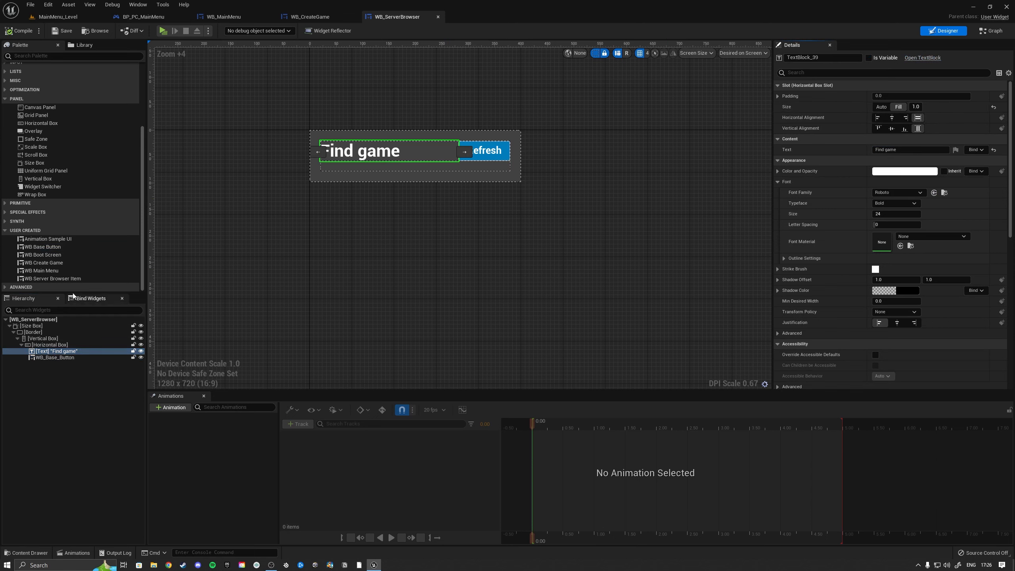
Set the root Size Box's Width Override to 650 and save the widget
left_click(36, 326)
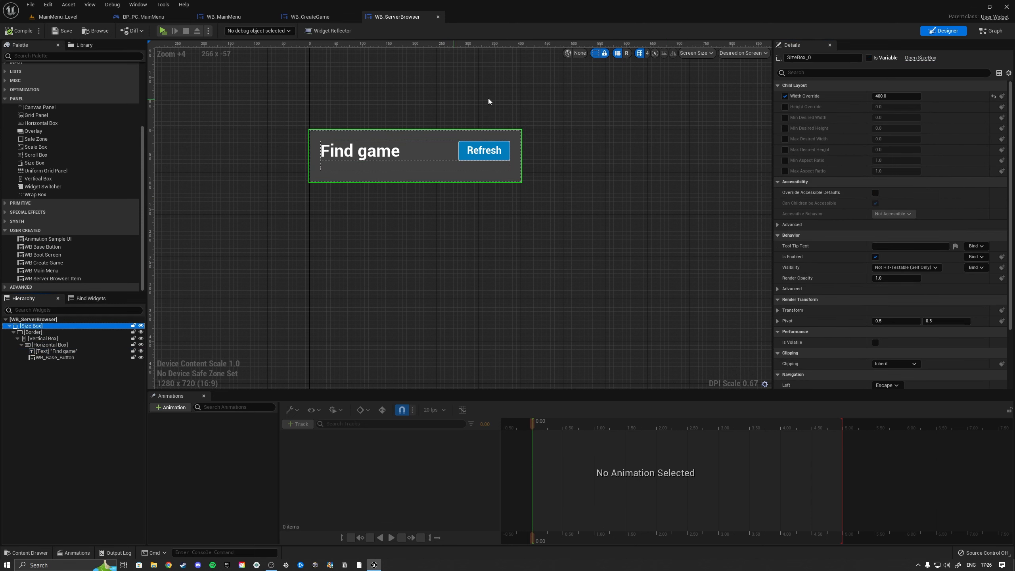
scroll(536, 164, "down", 7)
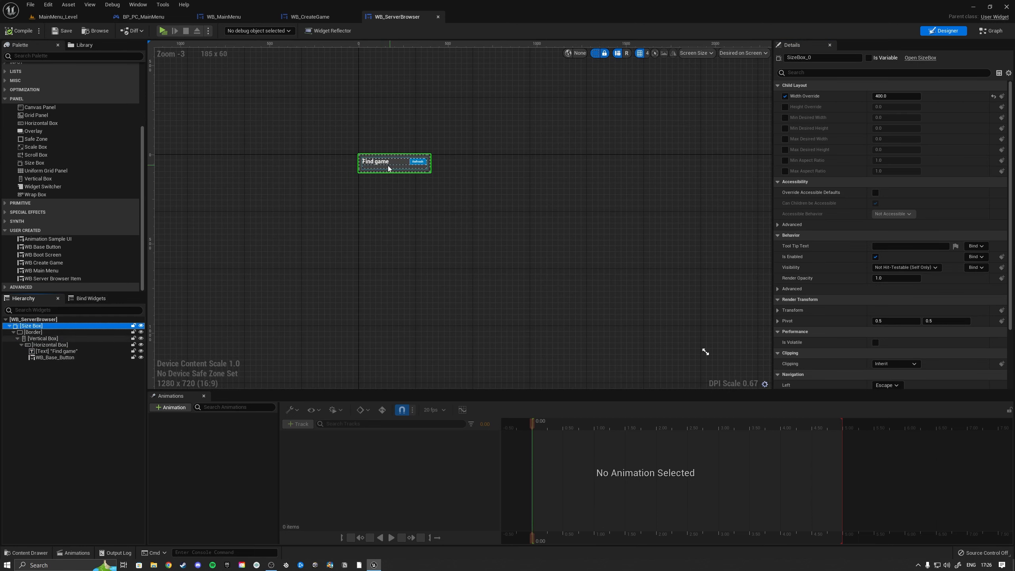
scroll(424, 163, "up", 5)
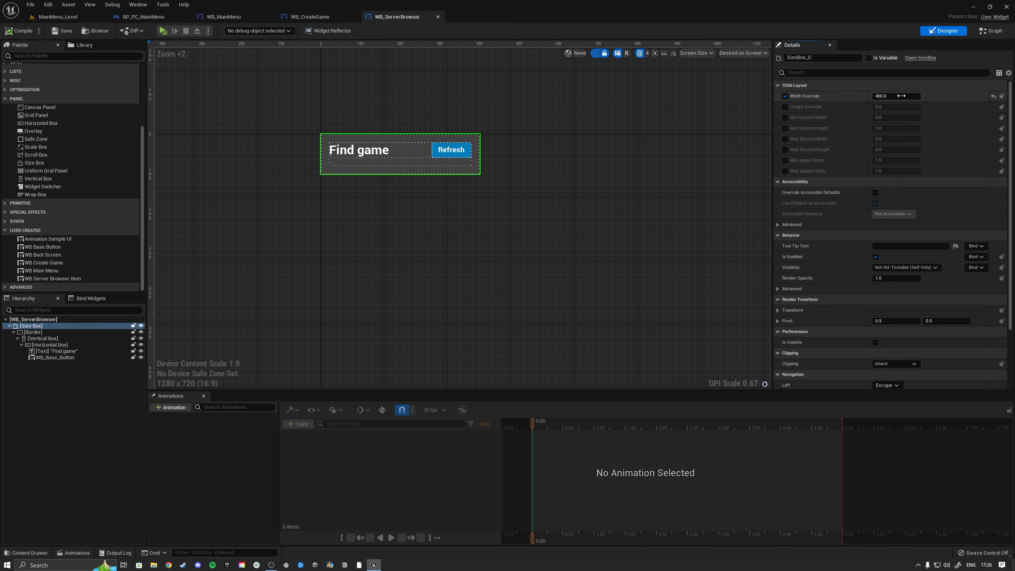
key("Return")
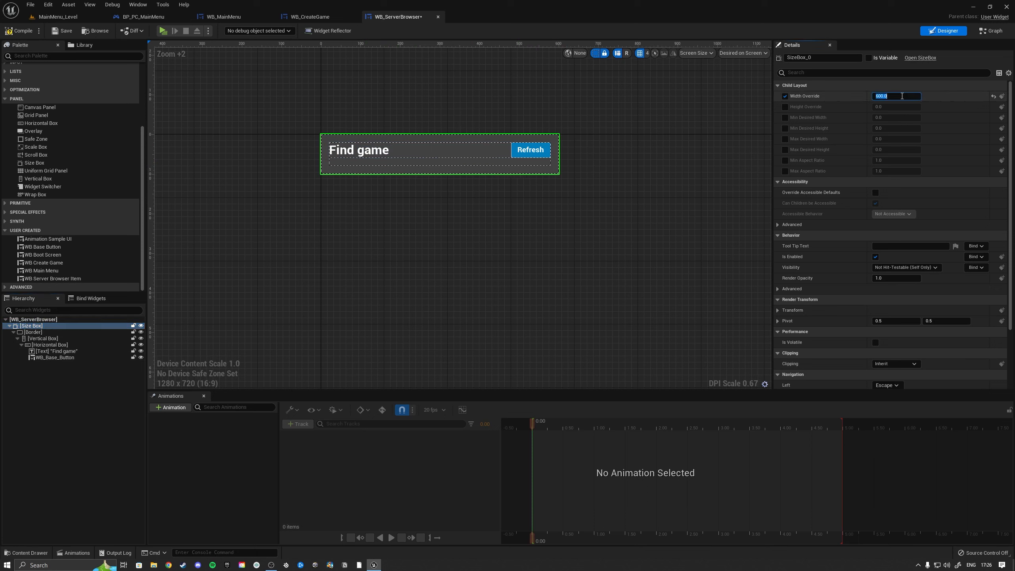
type("650")
key("Return")
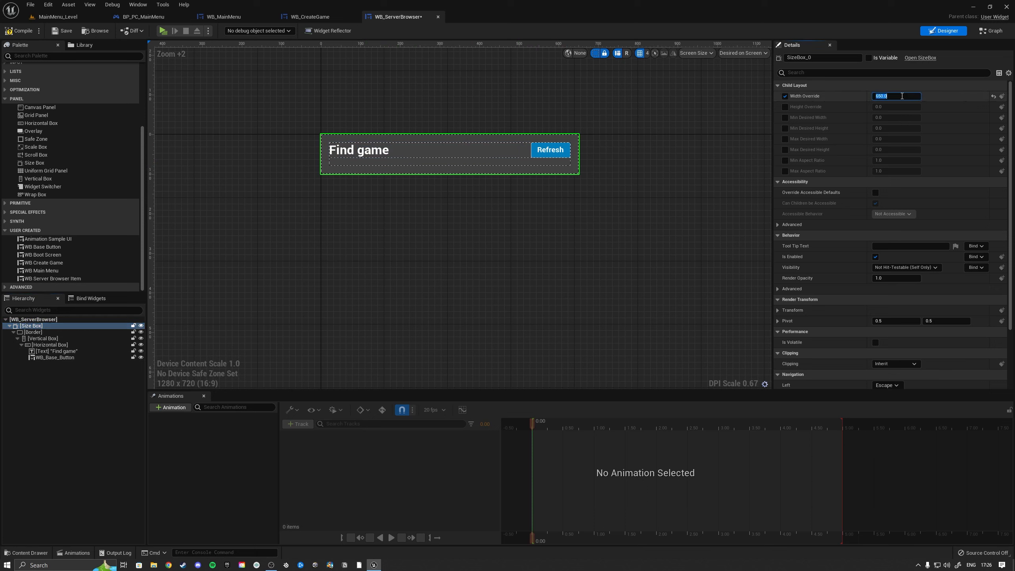
left_click(62, 30)
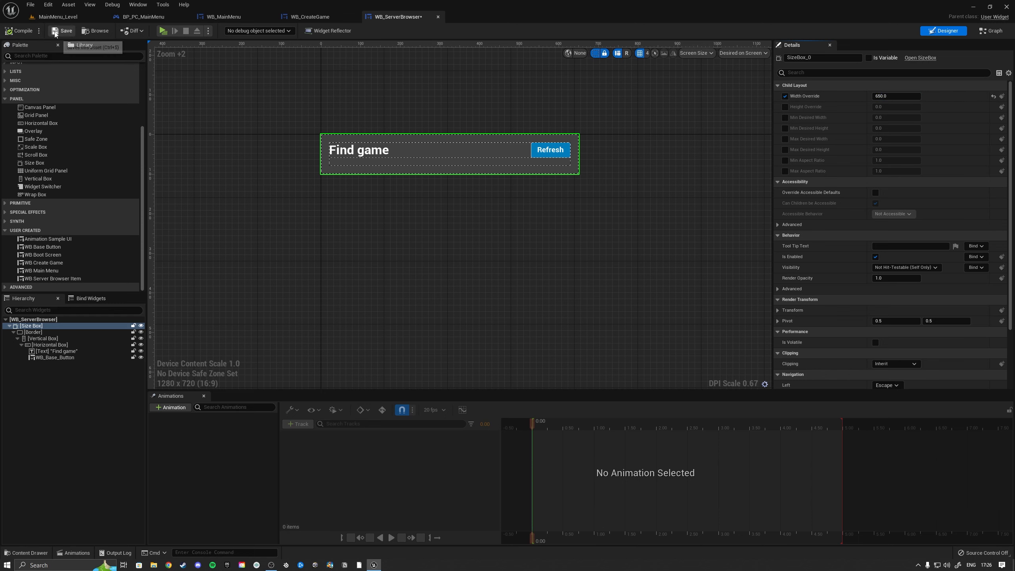
right_click_drag(395, 100, 301, 144)
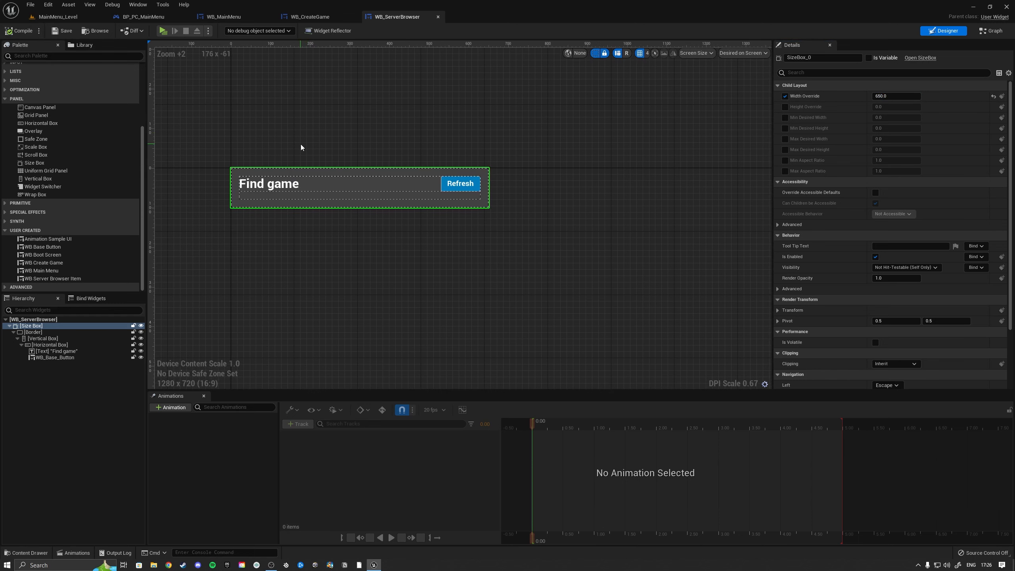
left_click(21, 344)
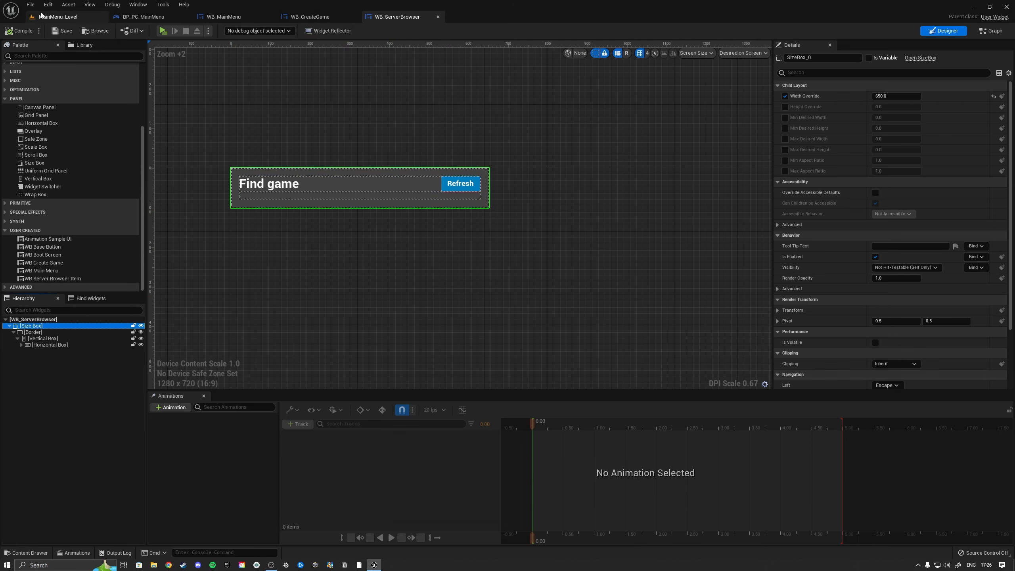
left_click(57, 16)
left_click(249, 439)
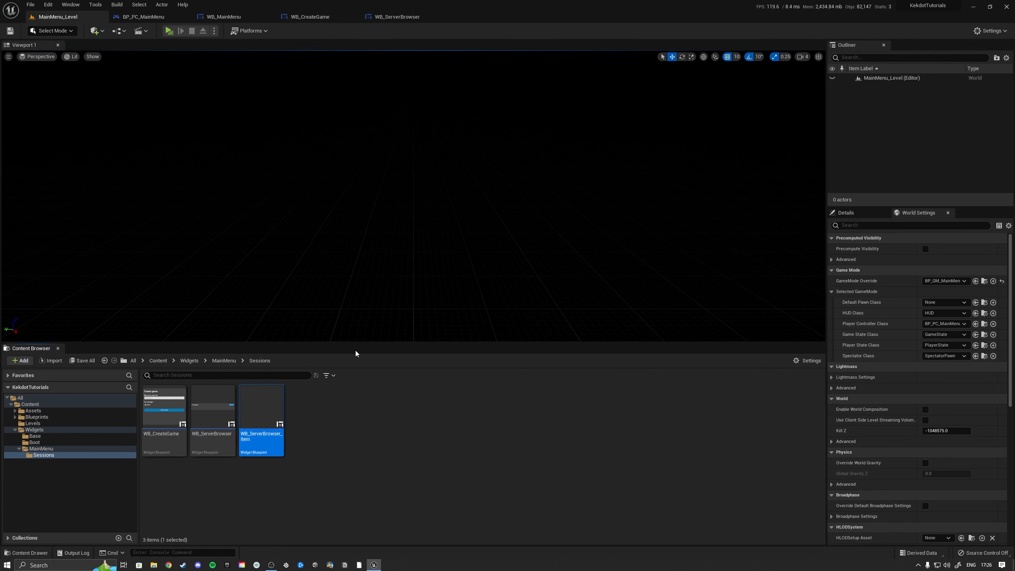
left_click(397, 16)
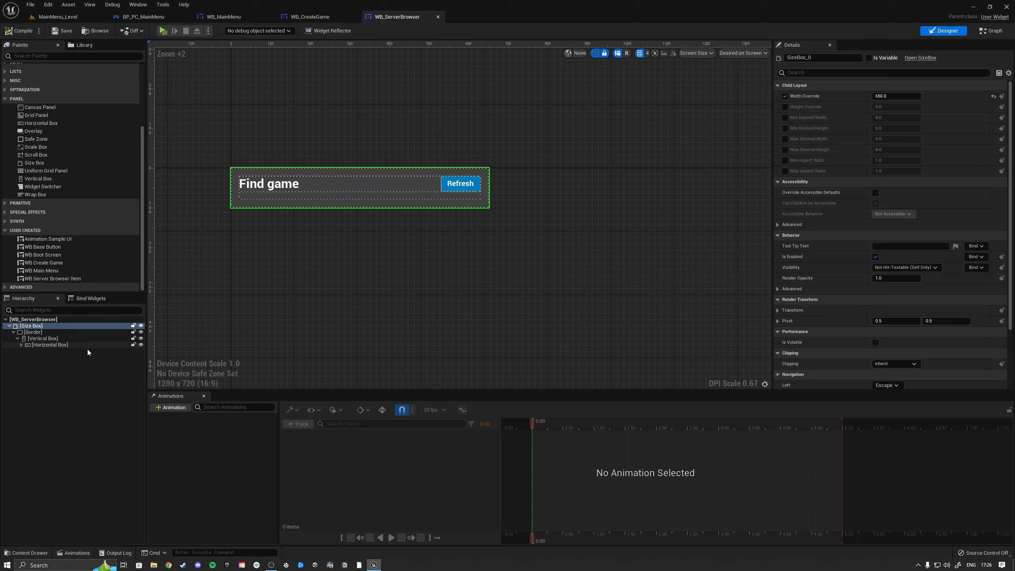
Add a Scroll Box to the Vertical Box below the Horizontal Box and enable its Always Show Scrollbar option
left_click(29, 339)
scroll(60, 207, "up", 3)
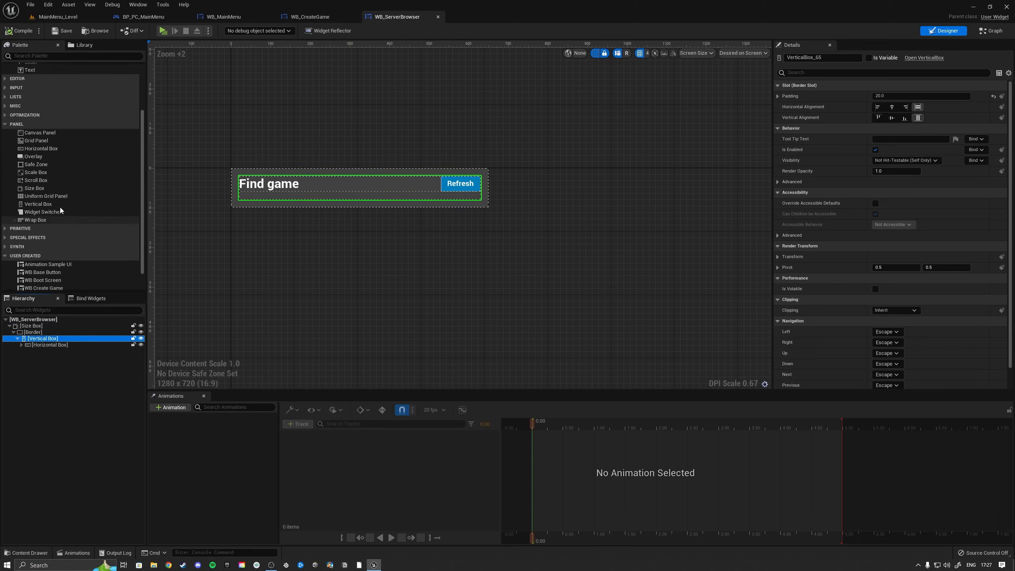
left_click(40, 219)
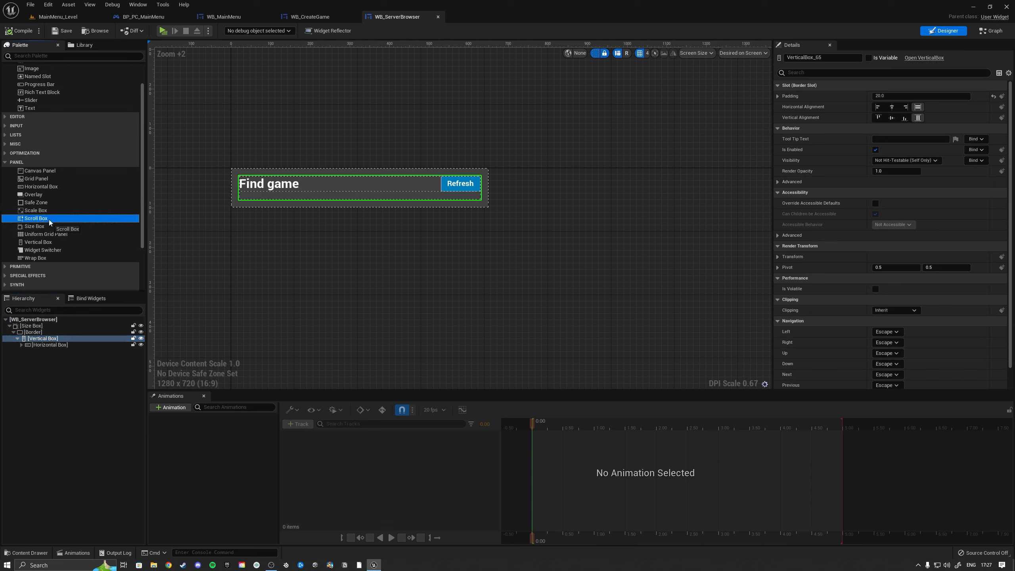
left_click_drag(49, 220, 39, 350)
left_click(39, 352)
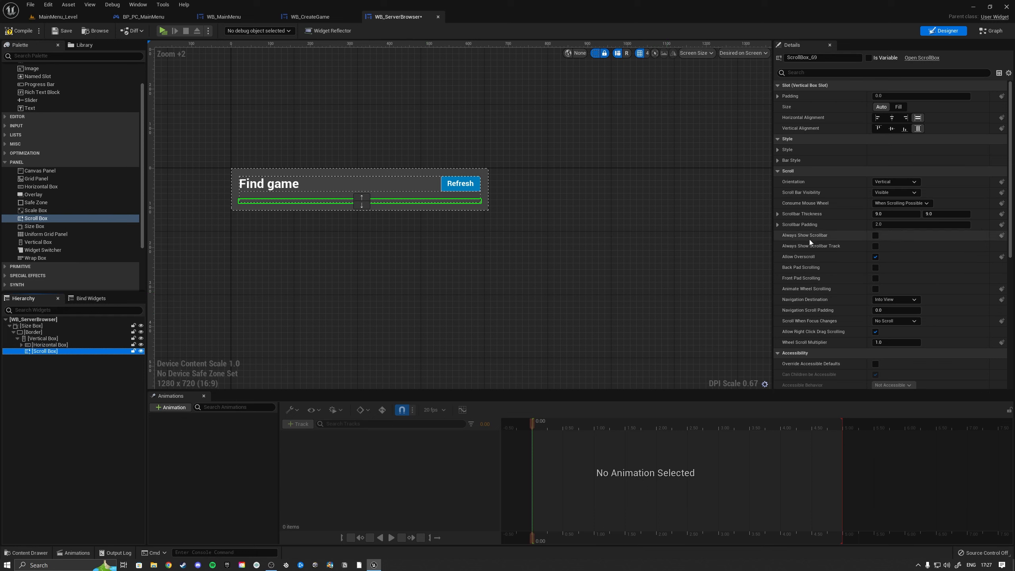
left_click(875, 236)
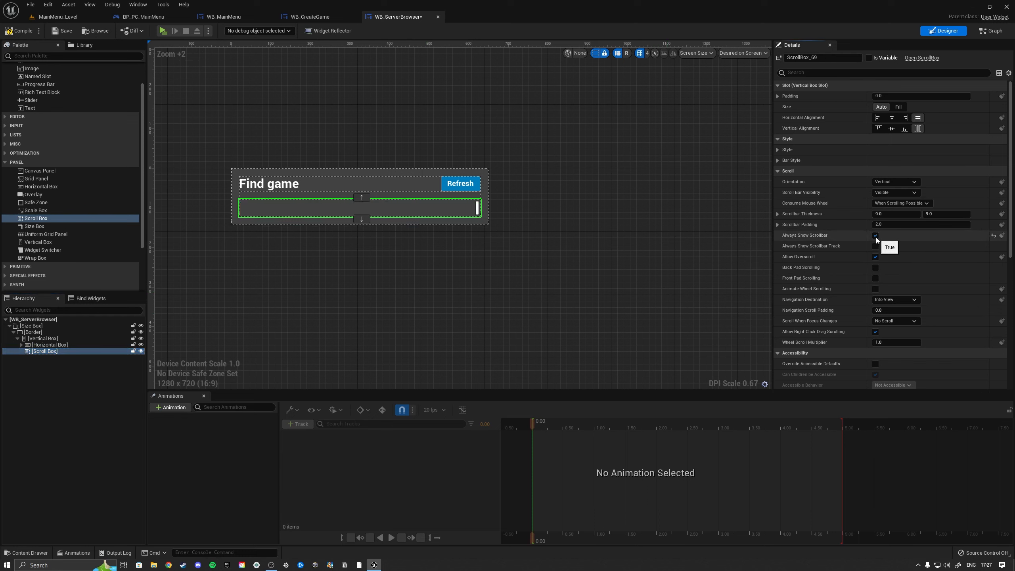
Rename the Scroll Box to ServerList_SB and the Refresh base button to Refresh_Button
left_click(799, 57)
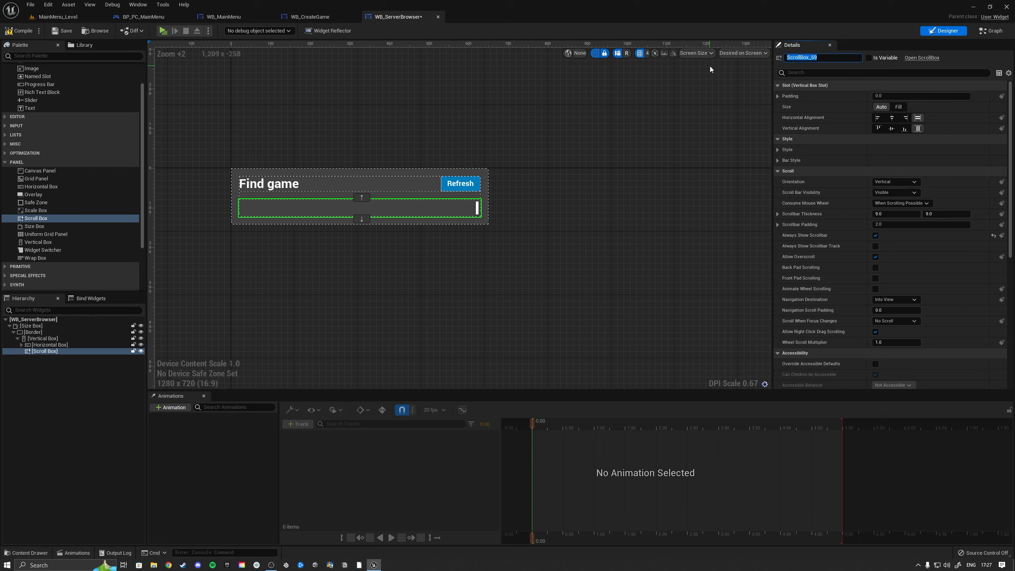
type("ServerList_SB")
key("Return")
left_click(457, 183)
left_click(833, 59)
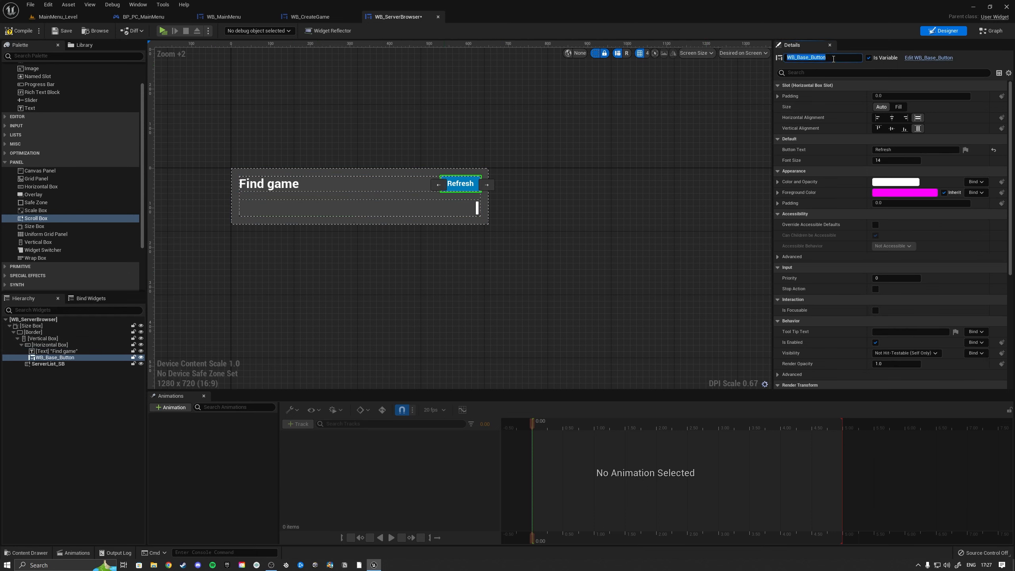
type("Refresh_Button")
key("Return")
Enable the root Size Box's Height Override and set it to 700
left_click(32, 326)
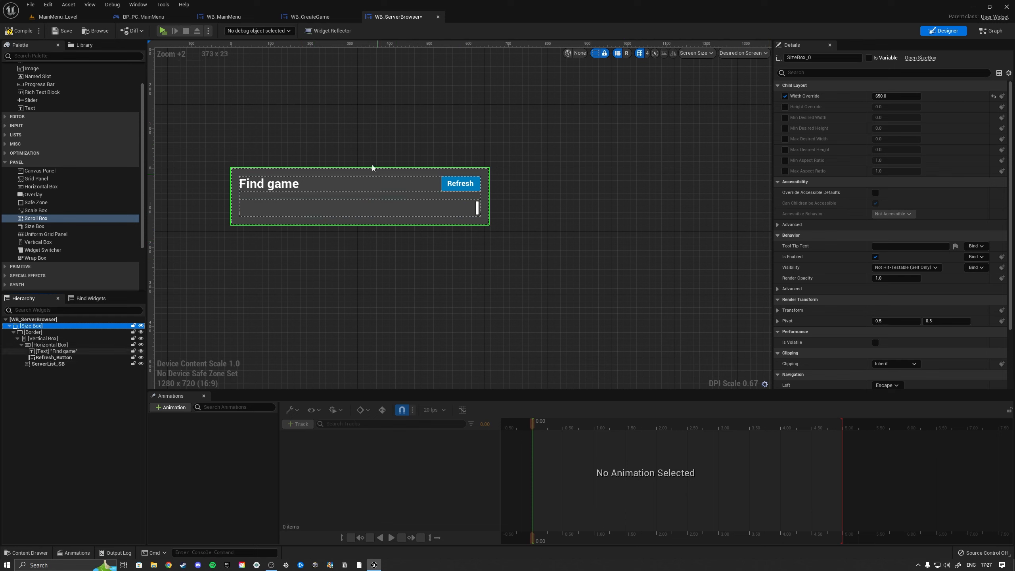
left_click(309, 17)
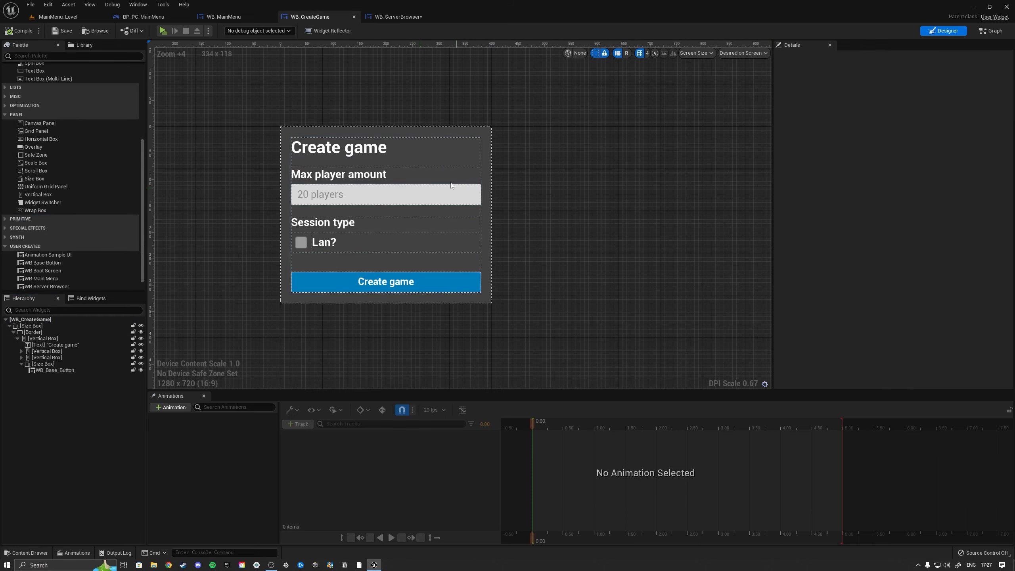
left_click(398, 16)
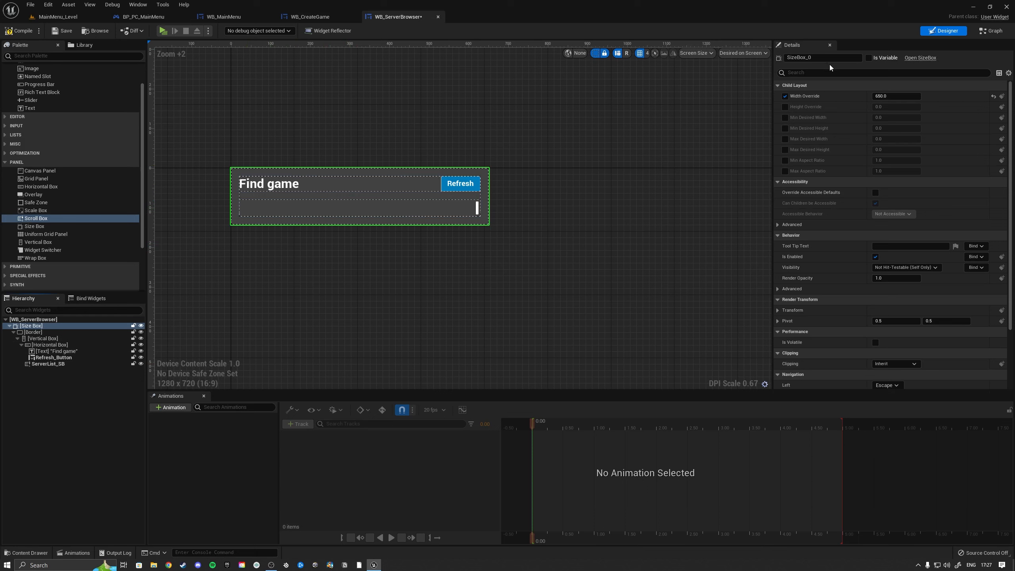
left_click(784, 106)
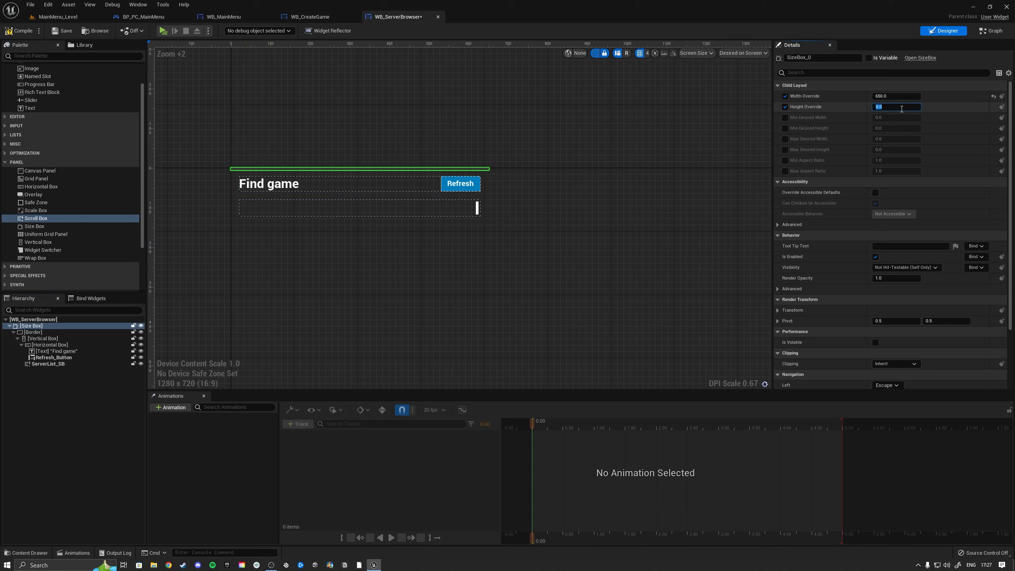
left_click(902, 109)
type("700")
key("Return")
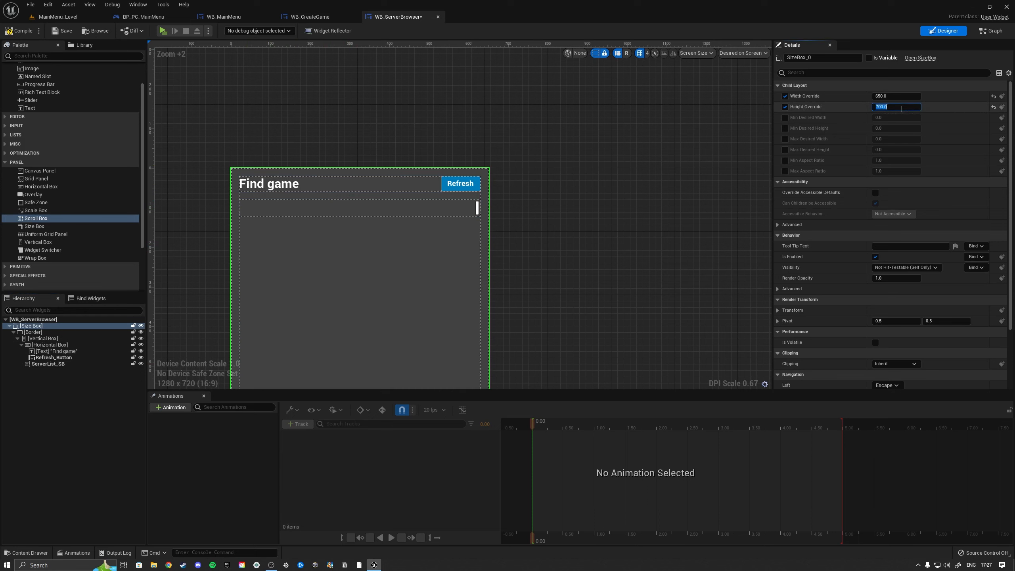
scroll(578, 214, "down", 4)
scroll(576, 228, "up", 3)
right_click_drag(576, 229, 570, 177)
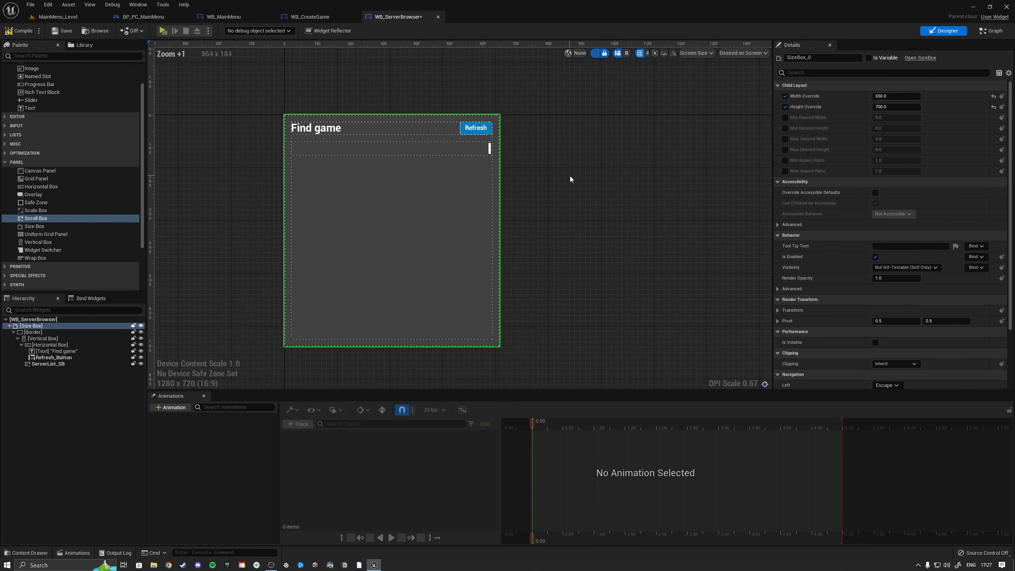
Reduce the root Size Box's Height Override to 500, and compile and save the widget
left_click(909, 106)
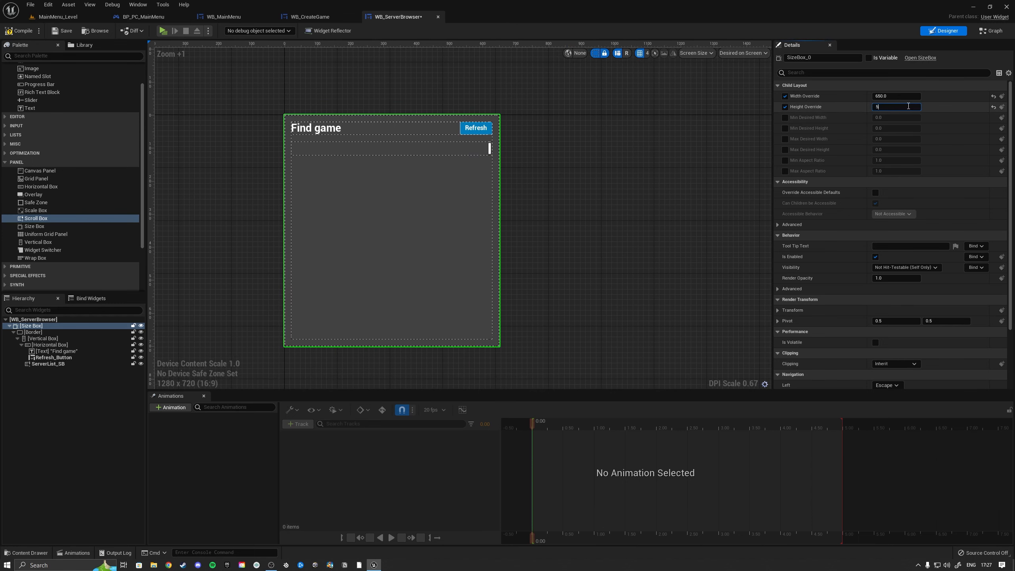
key("Return")
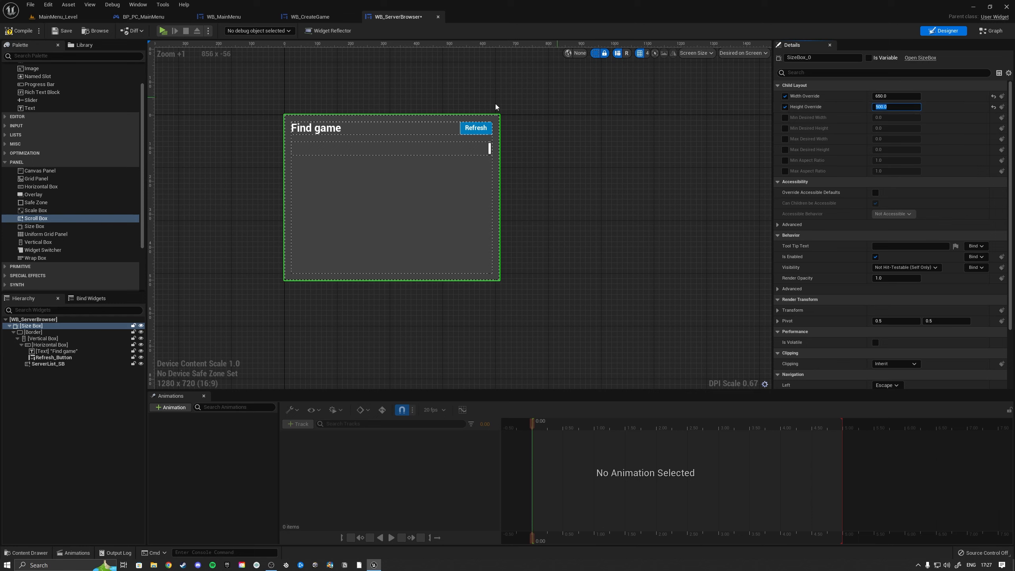
left_click(62, 30)
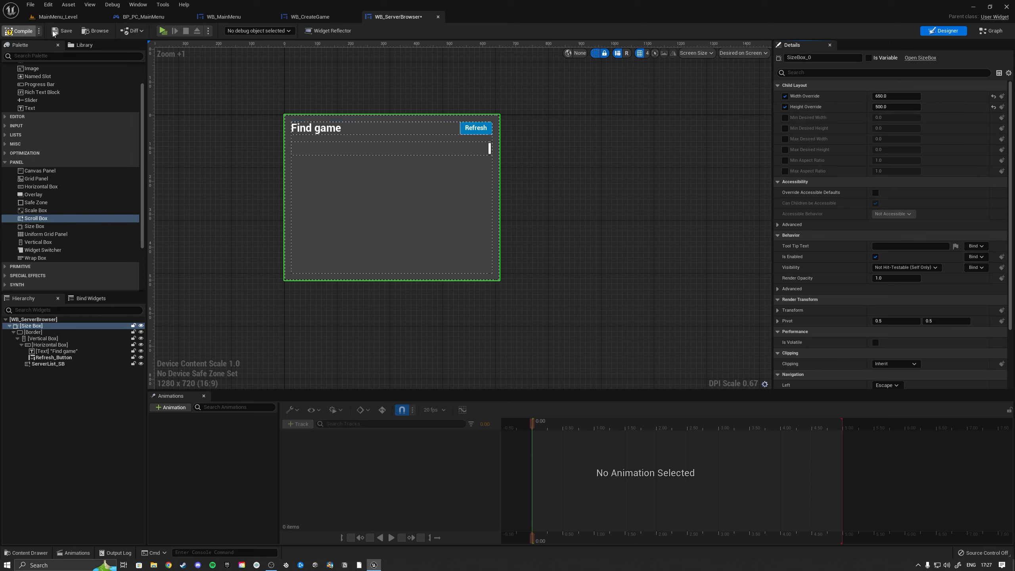
Set the ServerList_SB scroll box's slot size to Fill, and compile and save the widget
left_click(43, 363)
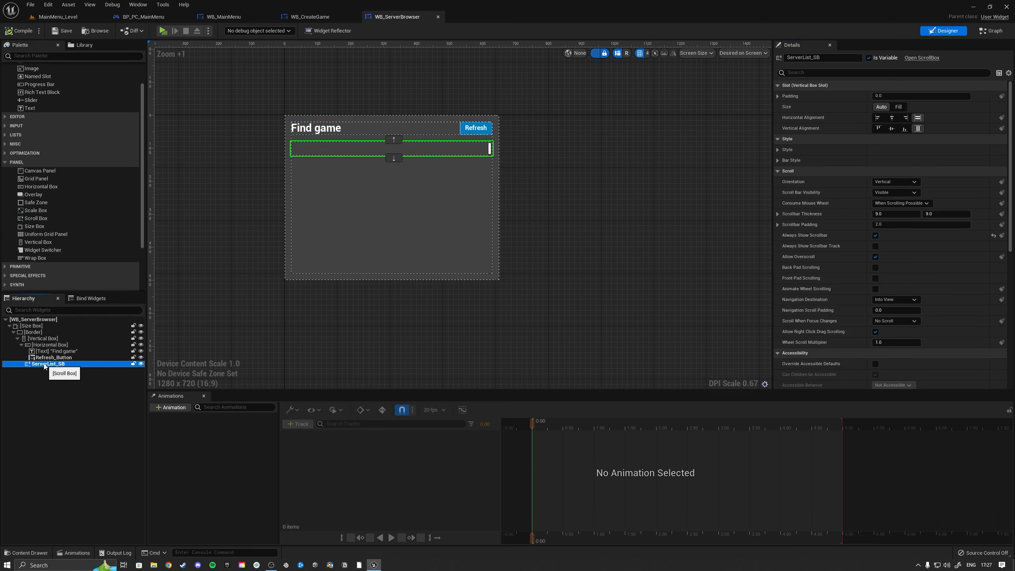
left_click(899, 106)
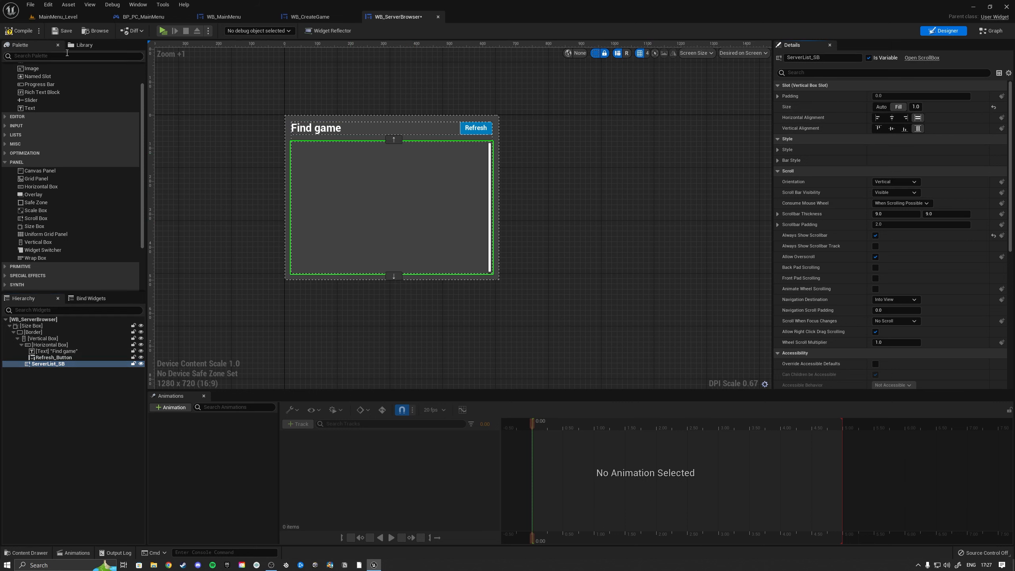
left_click(58, 33)
left_click(269, 115)
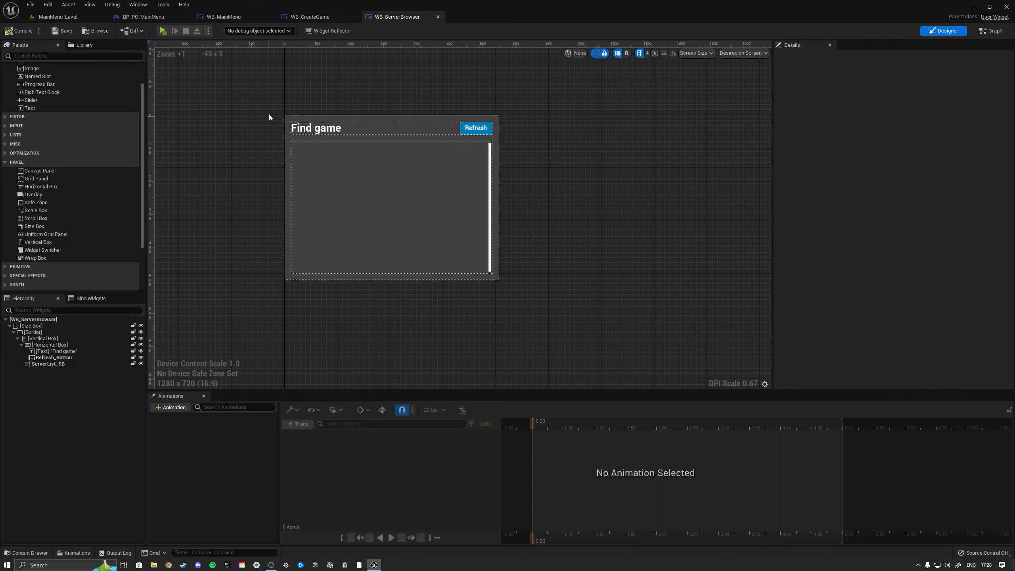
right_click_drag(269, 114, 233, 122)
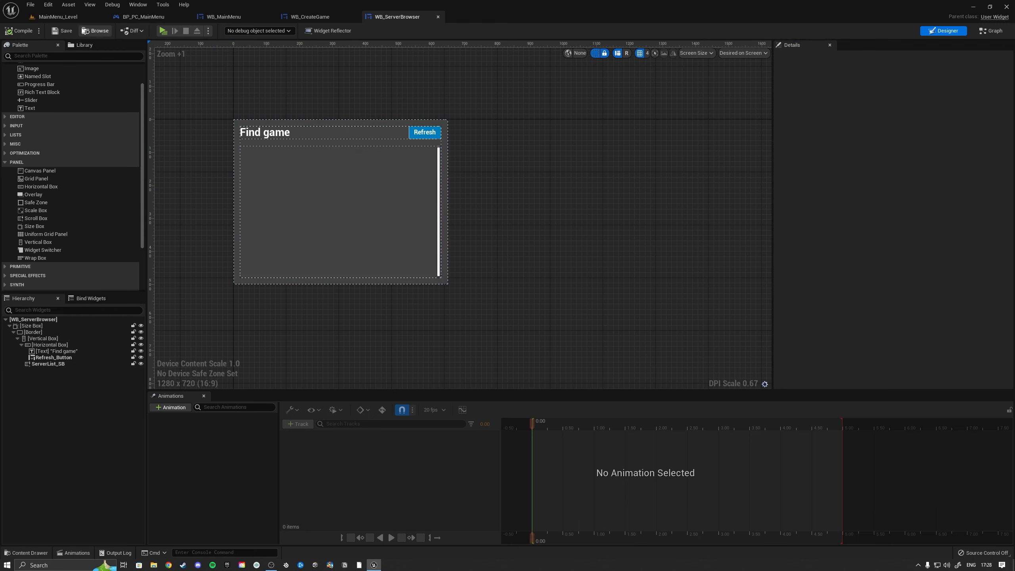
Open WB_ServerBrowser_Item from the Sessions folder, add a Size Box as its root and set the preview sizing to Desired on Screen
left_click(58, 16)
left_click(271, 484)
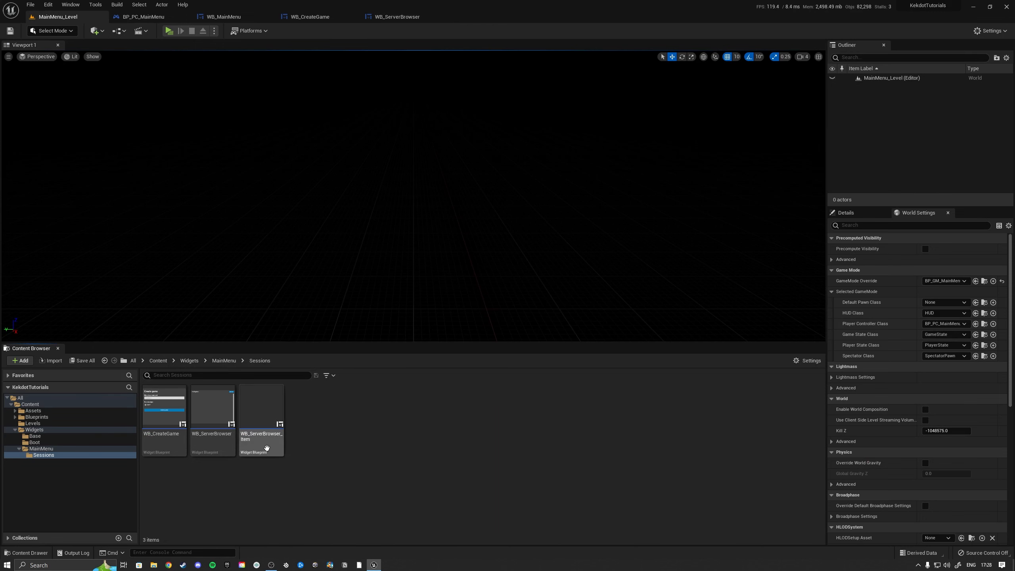
double_click(267, 447)
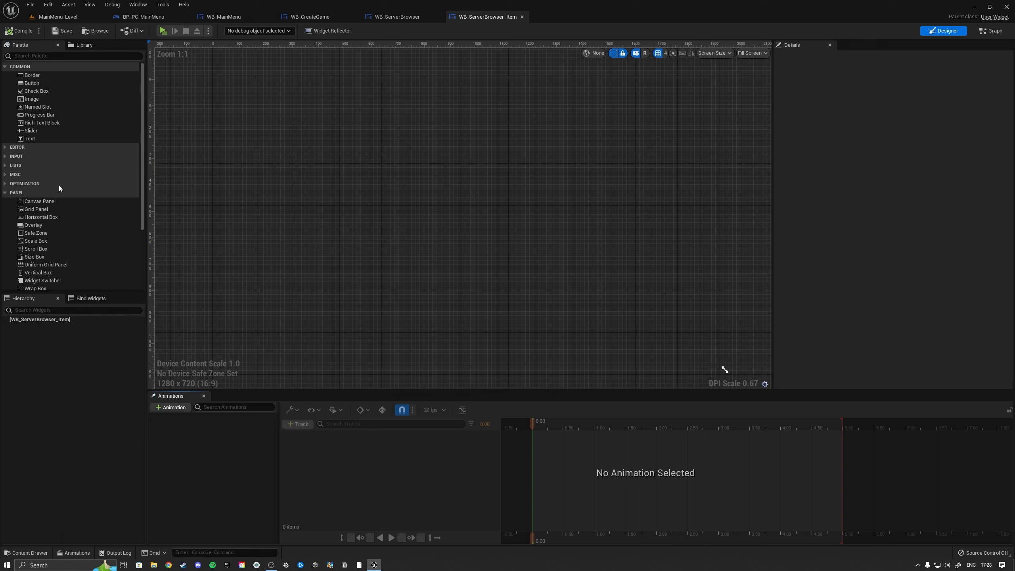
left_click_drag(48, 258, 44, 321)
left_click(762, 53)
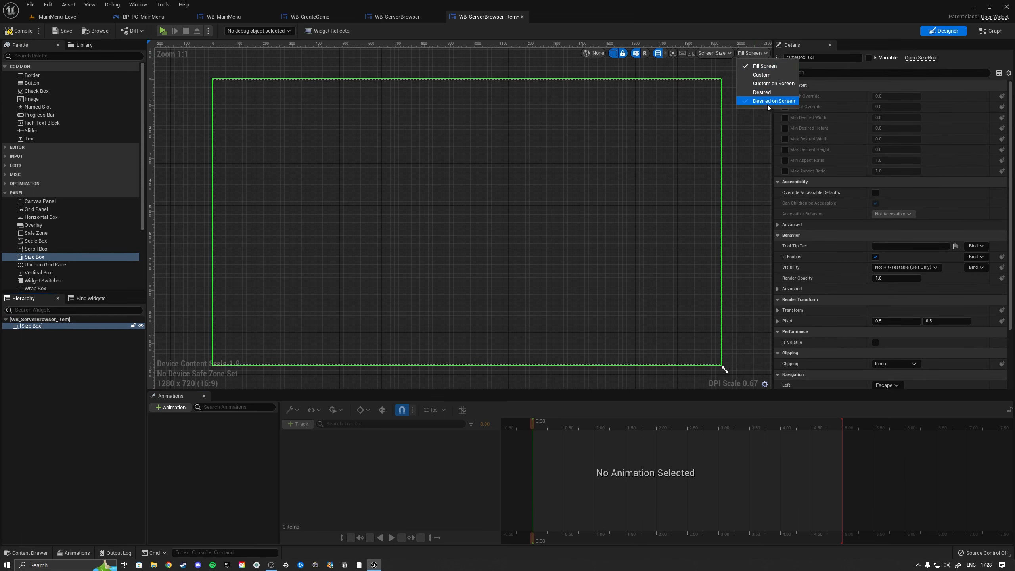
left_click(765, 101)
scroll(327, 156, "up", 3)
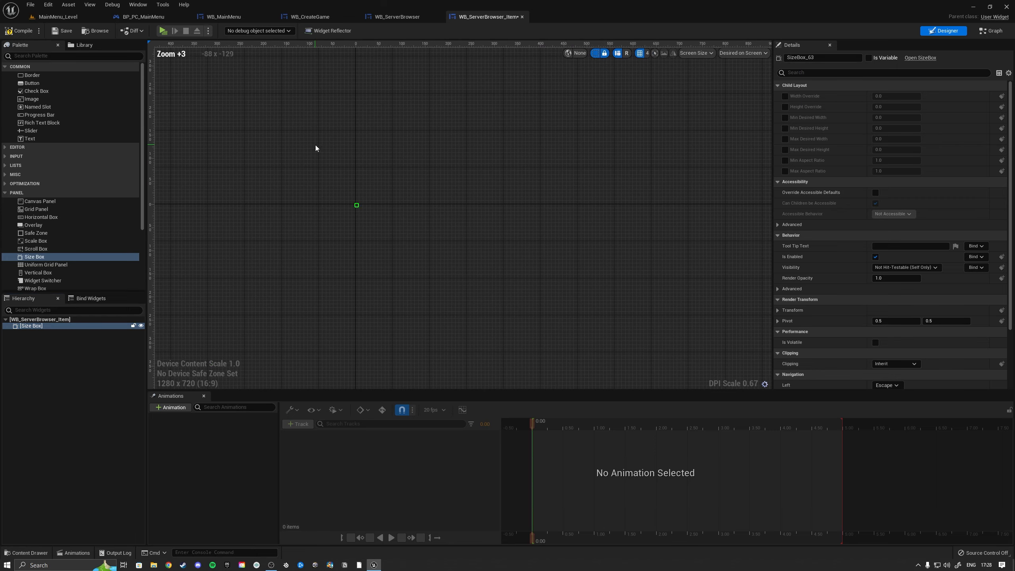
Enable the Size Box's Height Override with a value of 40 and place a Border inside it
left_click(785, 107)
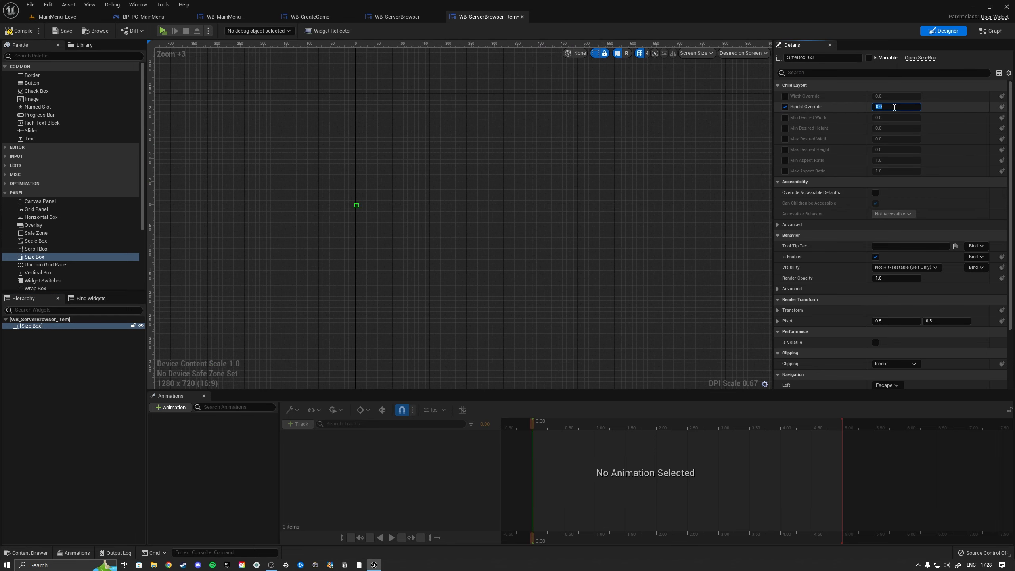
key("Return")
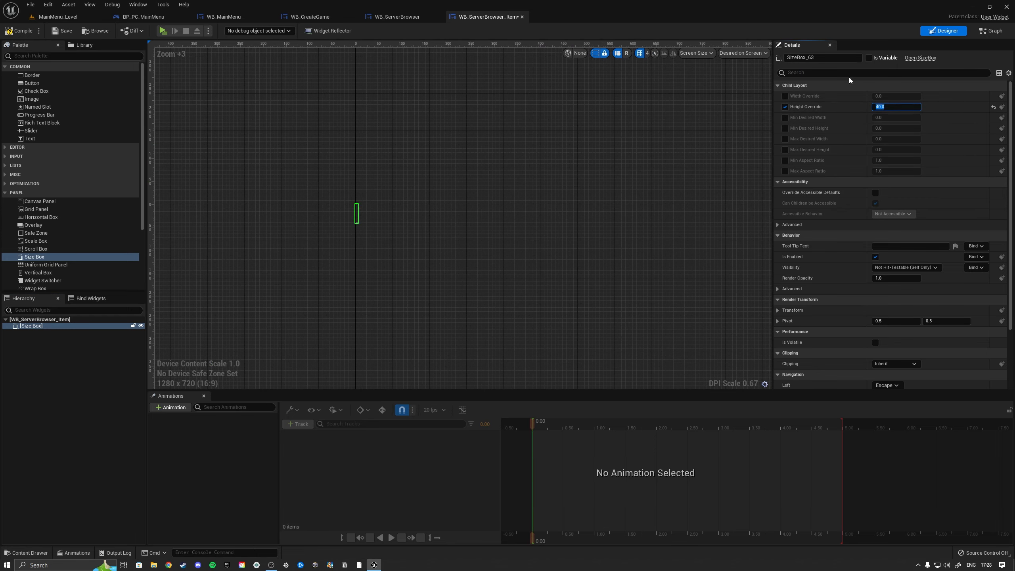
left_click_drag(31, 76, 41, 333)
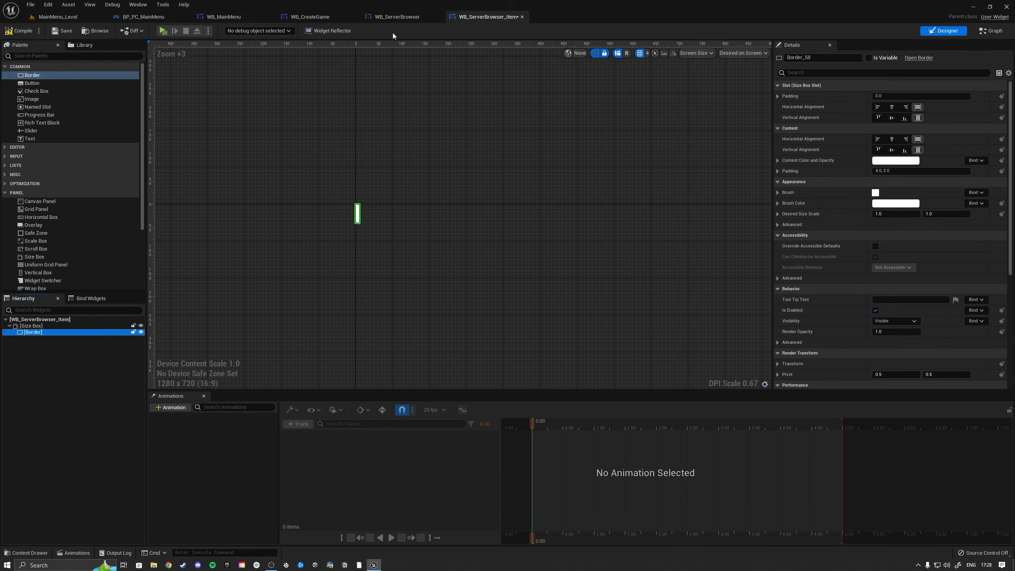
Copy the brush color 414141FF from WB_ServerBrowser's Border and apply it to the Border in WB_ServerBrowser_Item
left_click(395, 20)
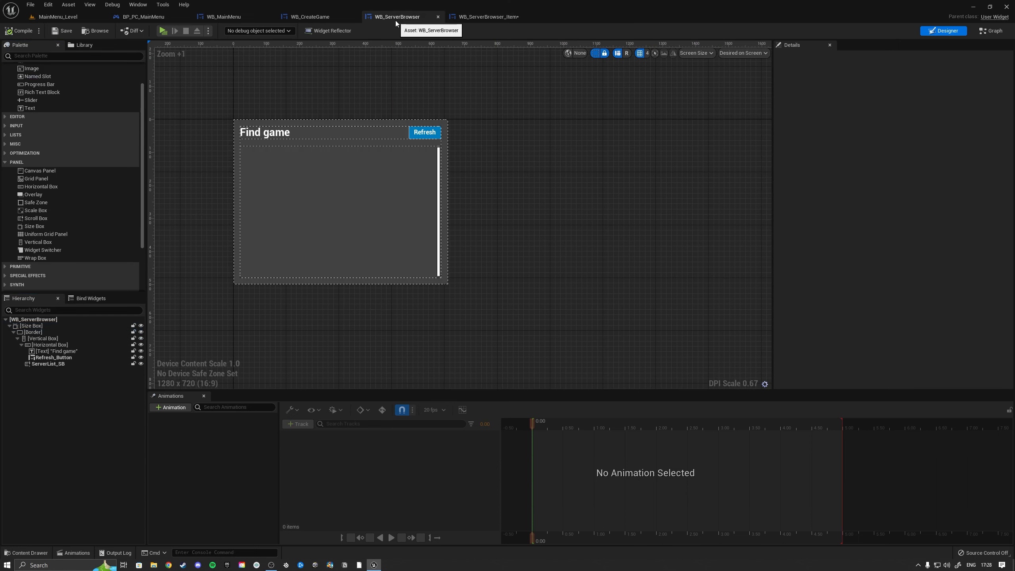
left_click(236, 121)
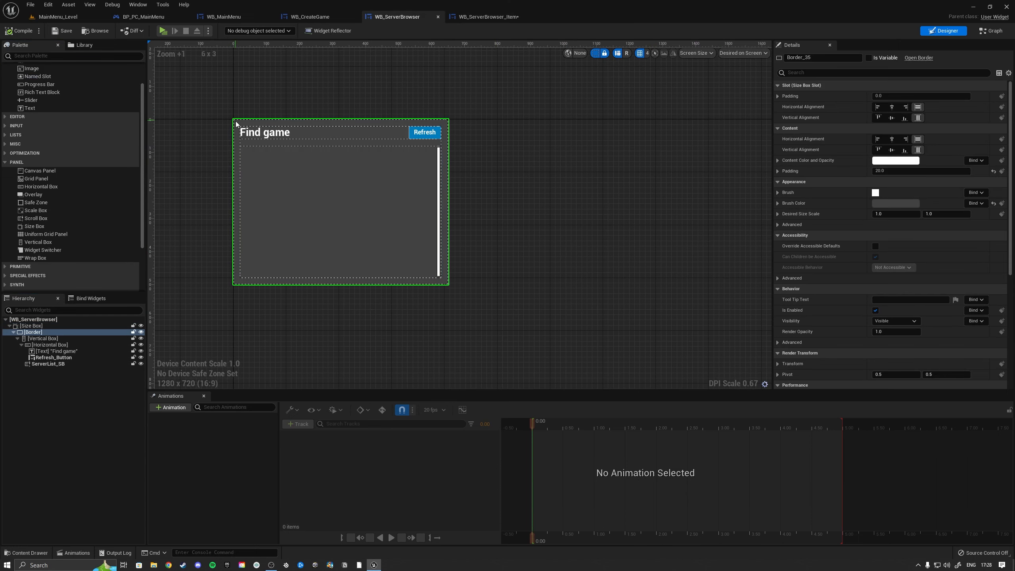
left_click(881, 203)
left_click(858, 396)
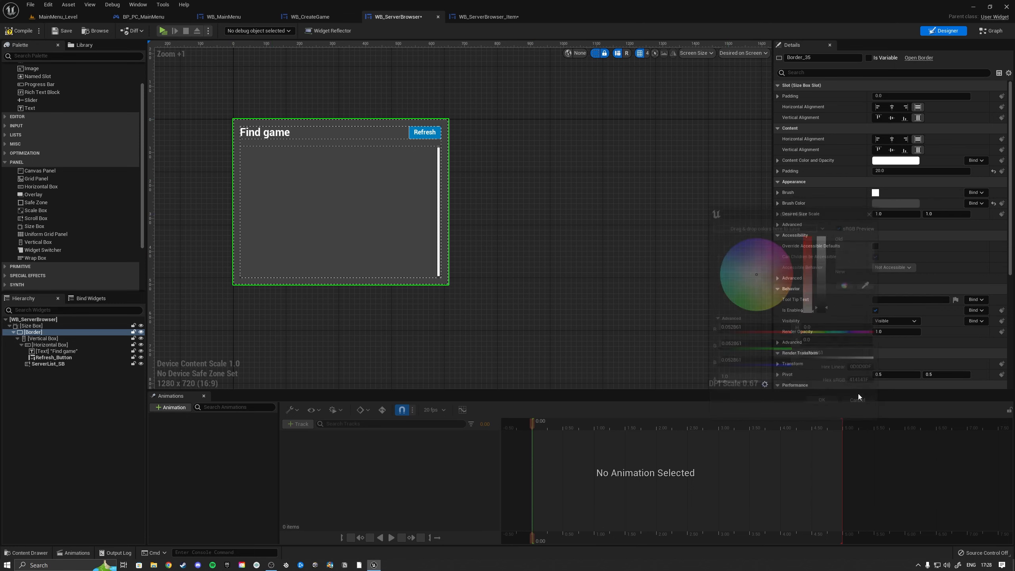
left_click(486, 17)
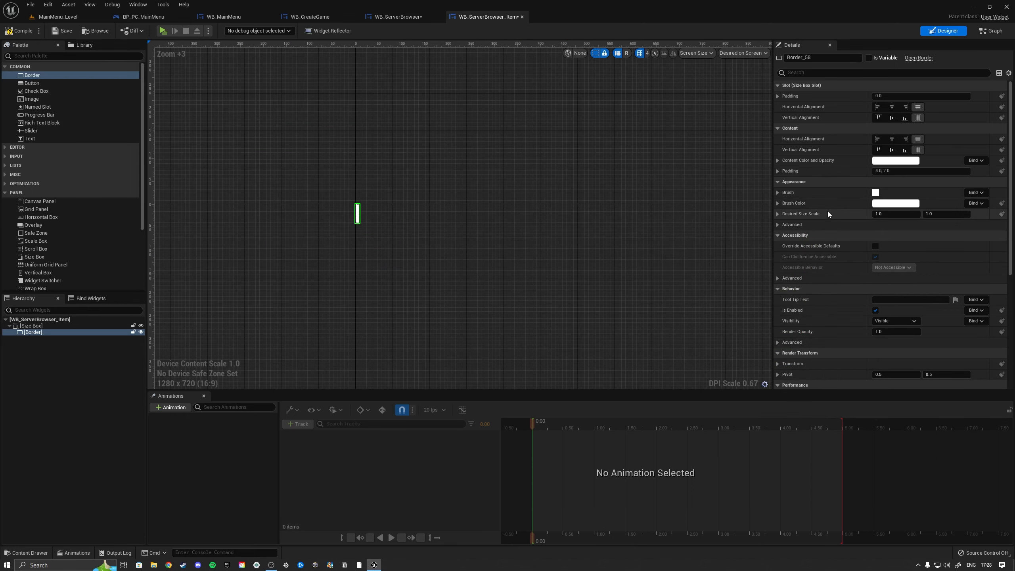
left_click(895, 203)
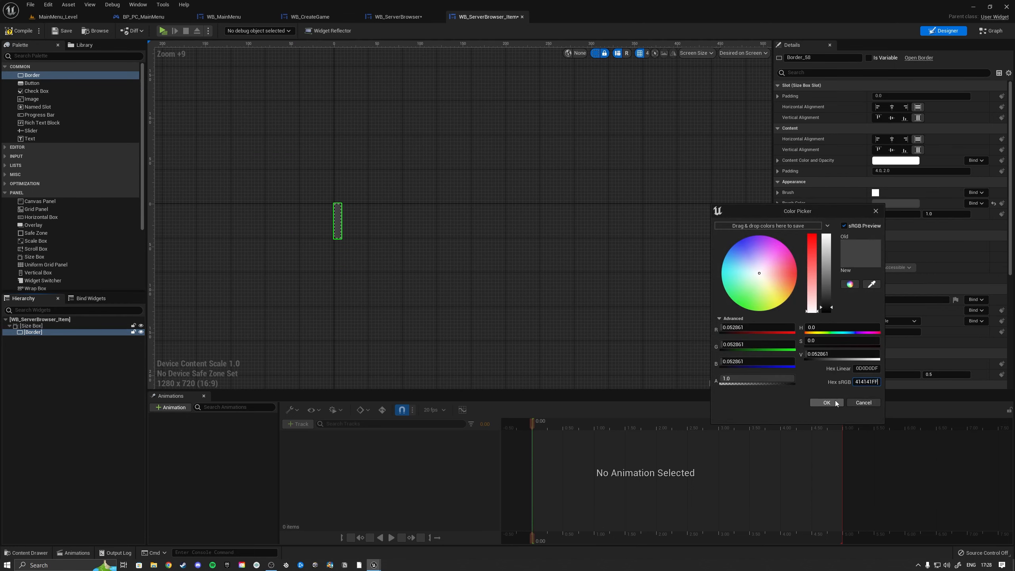
left_click(835, 399)
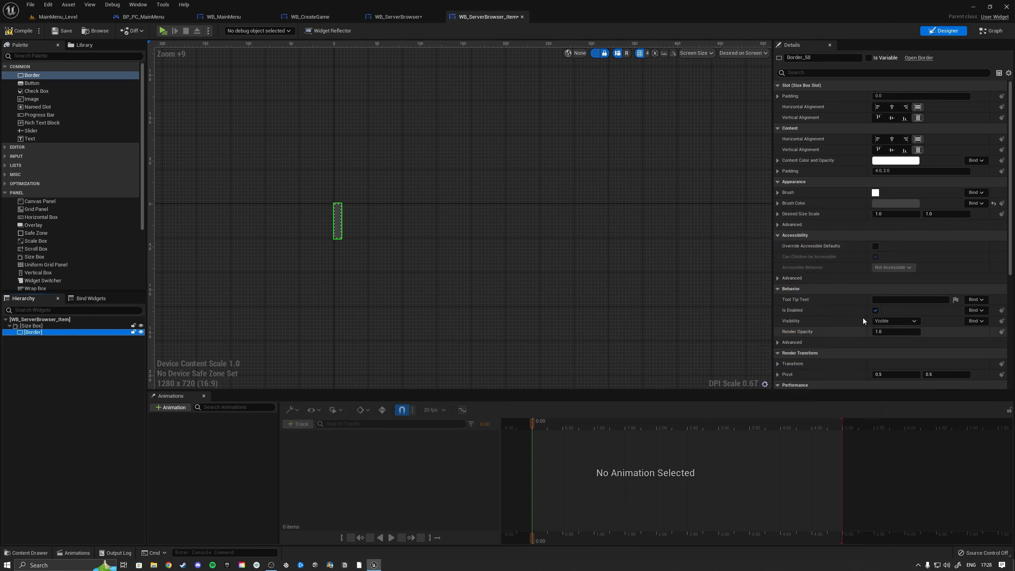
Lighten the item Border's Brush Color to a gray with value 0.125 and save the widget
left_click(884, 204)
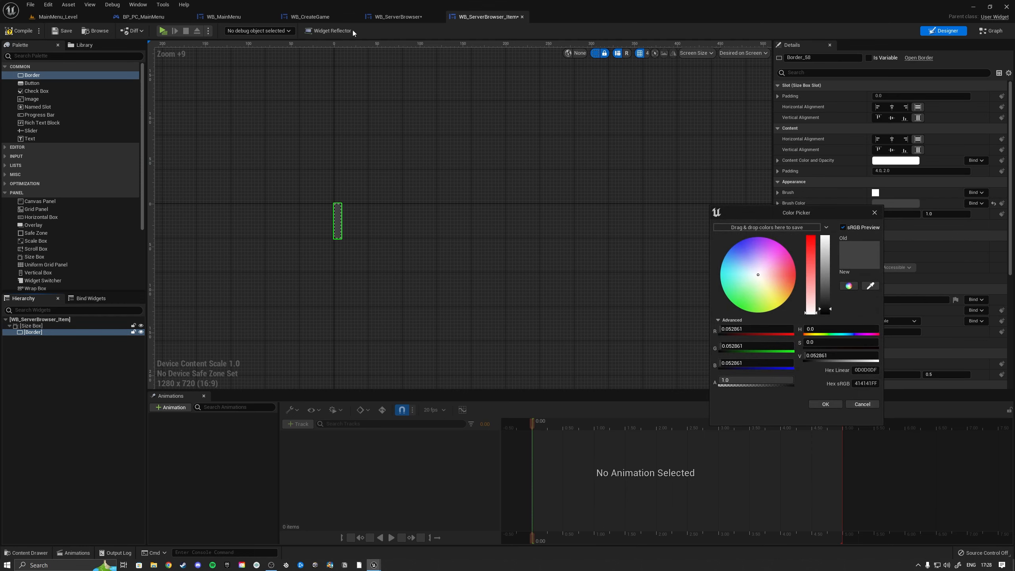
left_click(404, 18)
left_click(485, 16)
left_click_drag(826, 310, 827, 303)
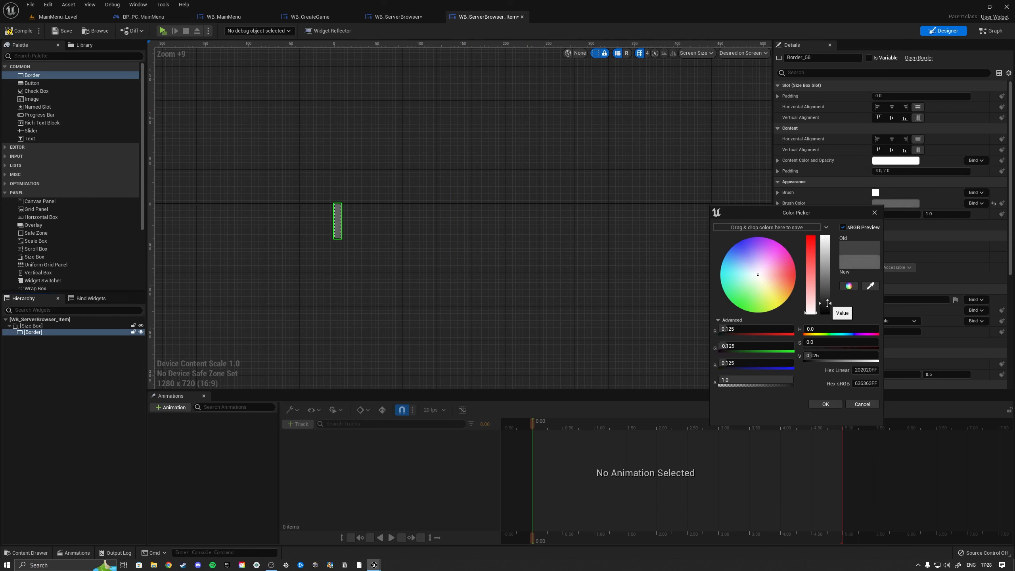
left_click(826, 404)
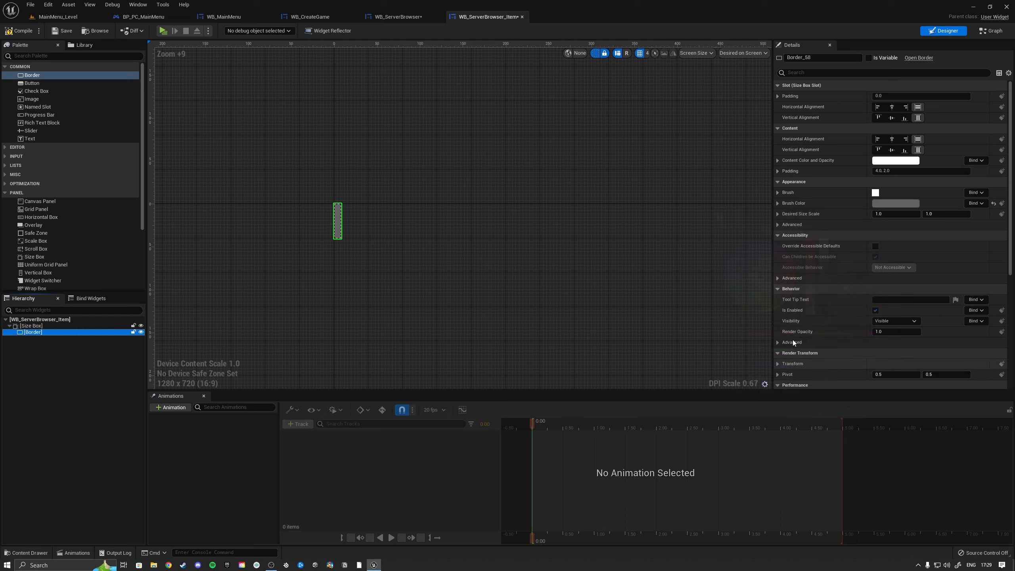
left_click(62, 34)
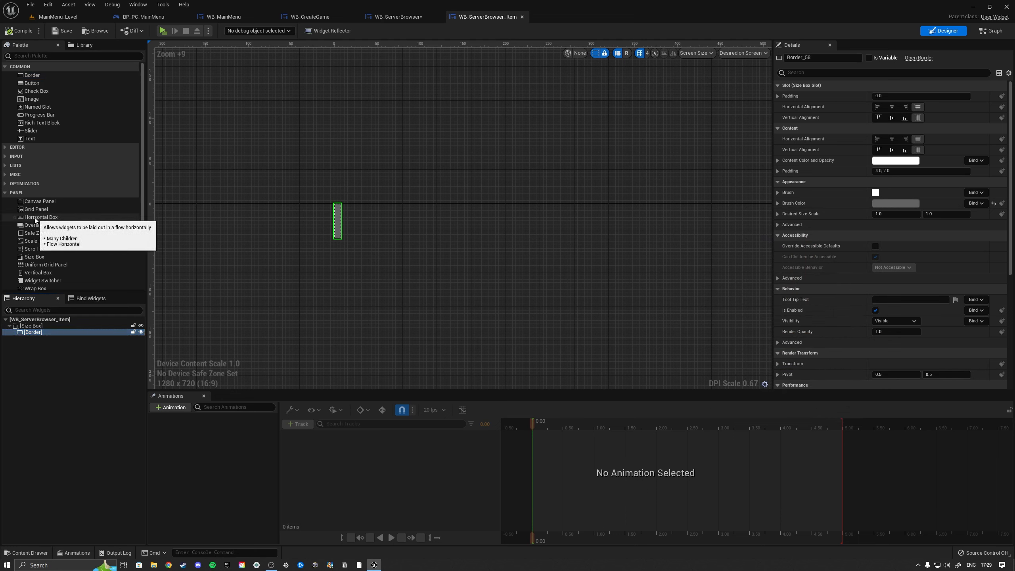
Add a Horizontal Box inside the Border and nest a Size Box in it
left_click_drag(34, 218, 32, 335)
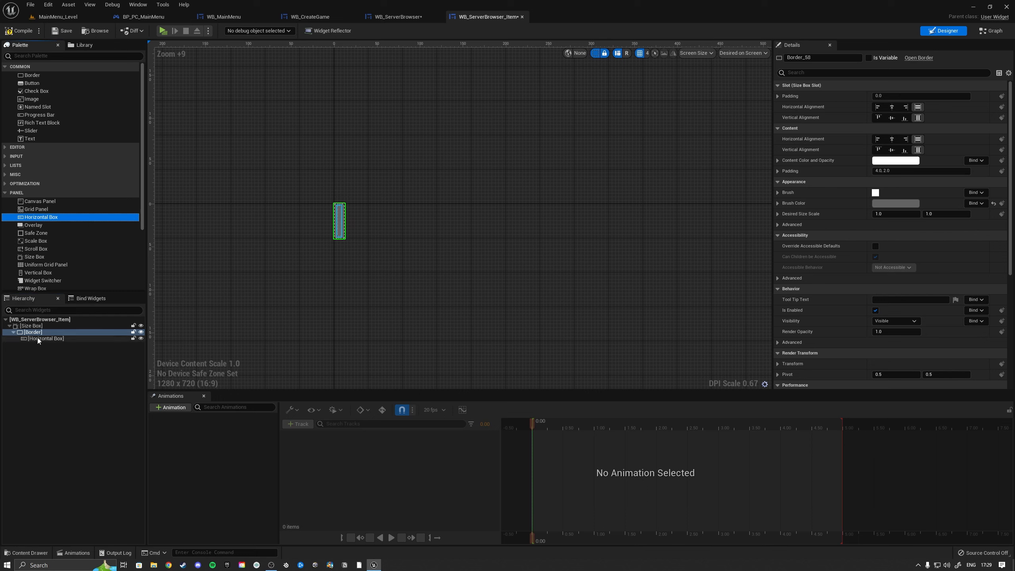
left_click(37, 338)
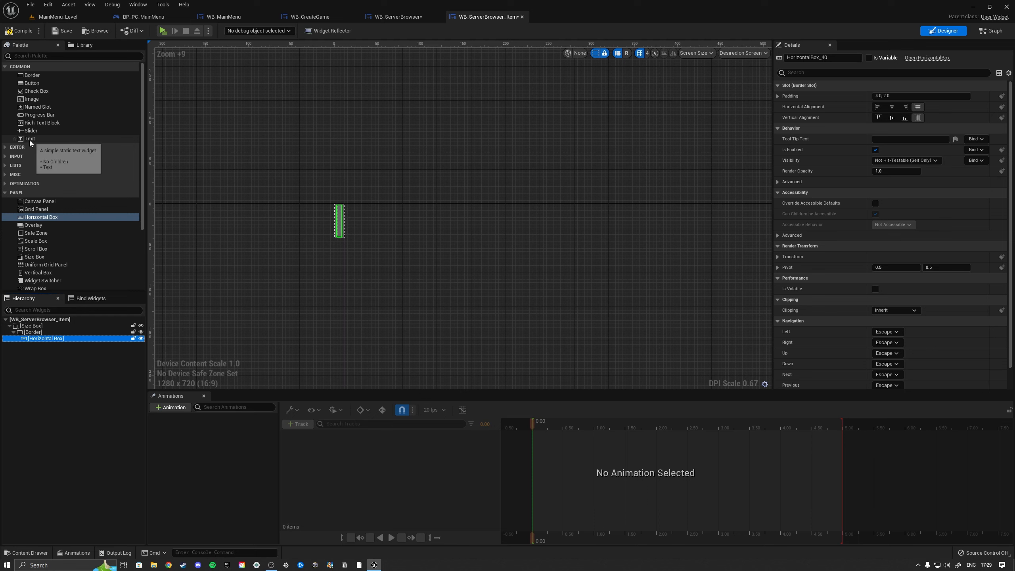
left_click(35, 257)
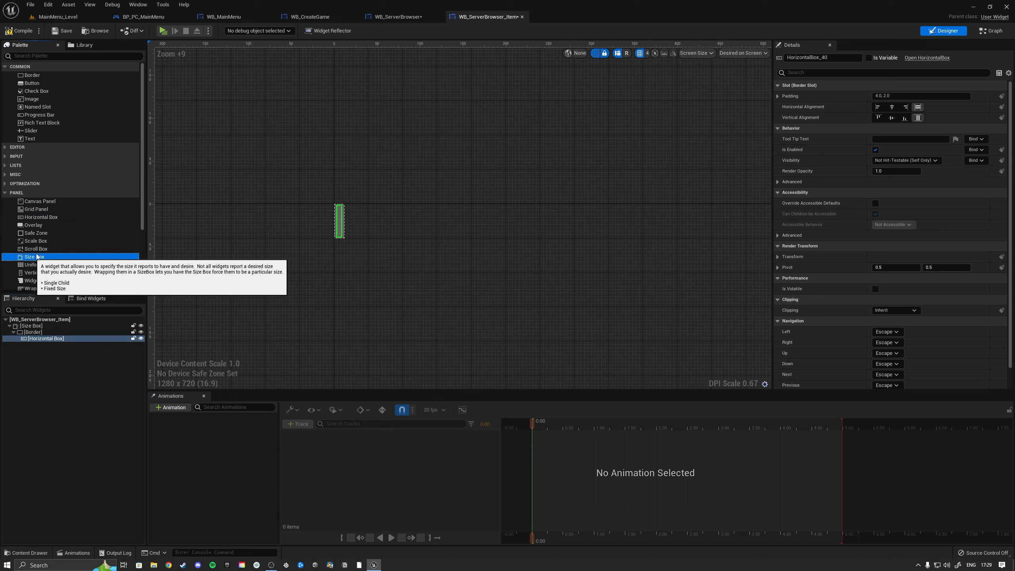
left_click_drag(37, 257, 90, 379)
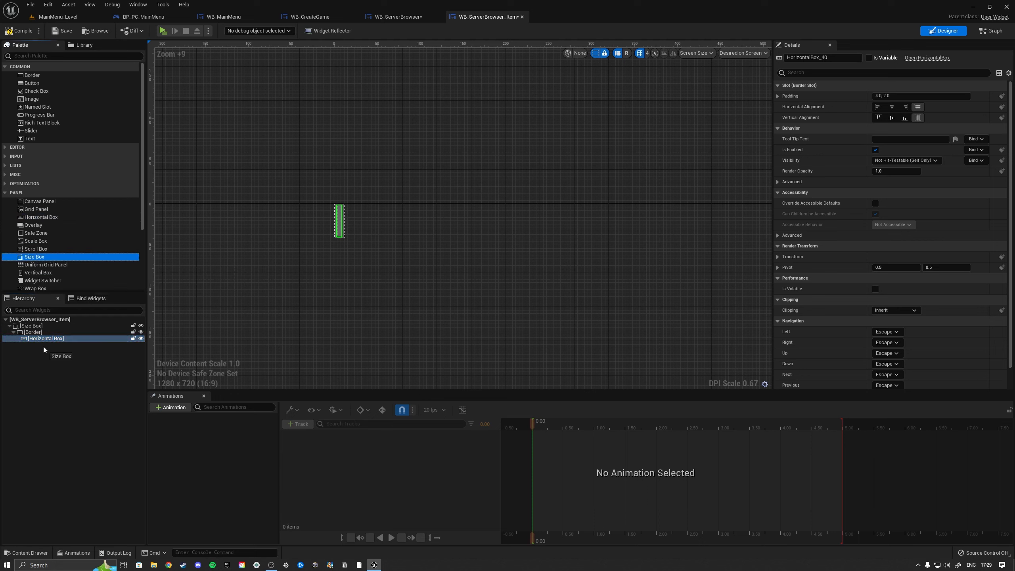
left_click_drag(43, 350, 44, 348)
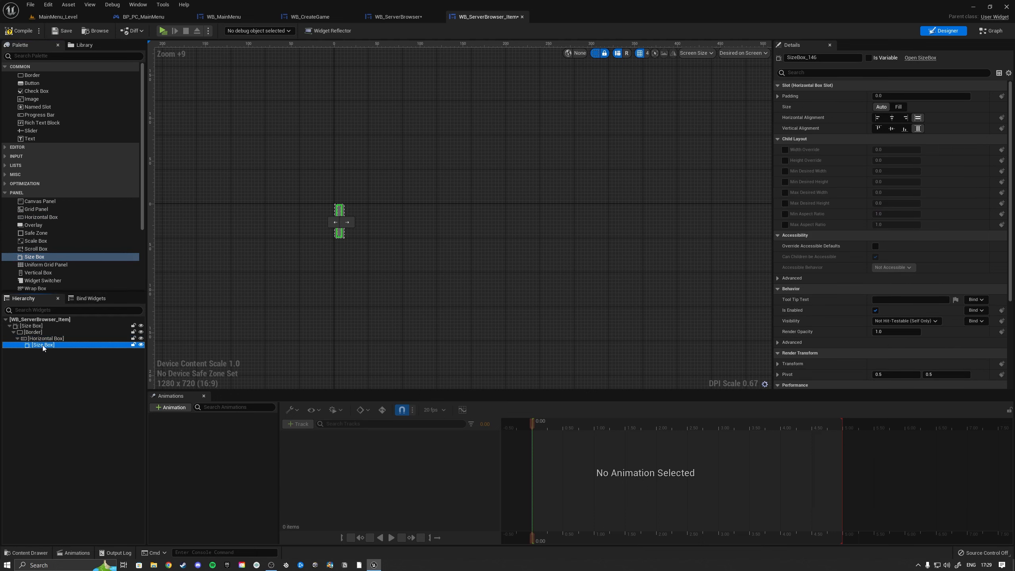
Add a Text widget inside the inner Size Box and set its text to "Session name"
left_click_drag(33, 138, 56, 345)
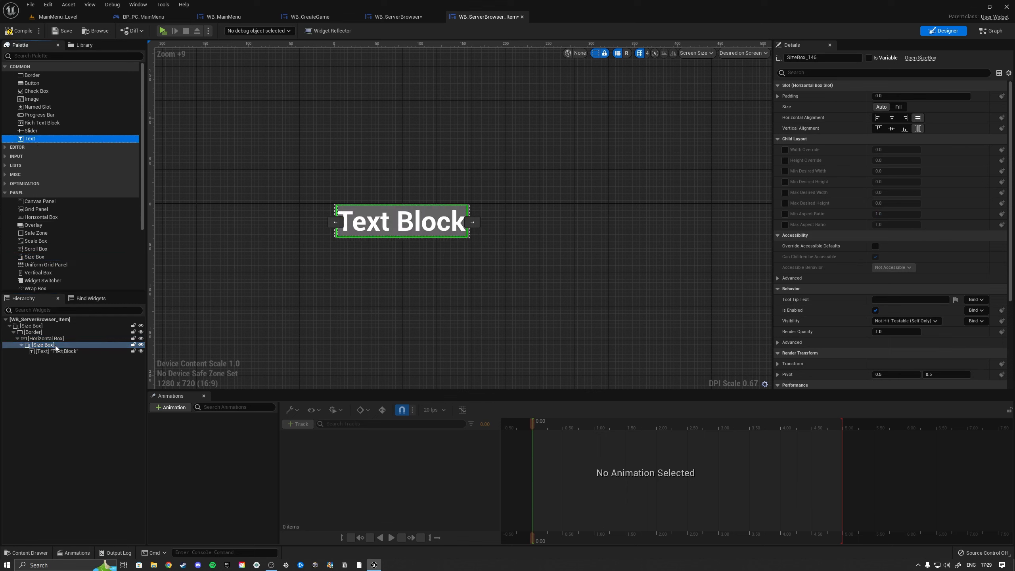
left_click(57, 352)
left_click(890, 140)
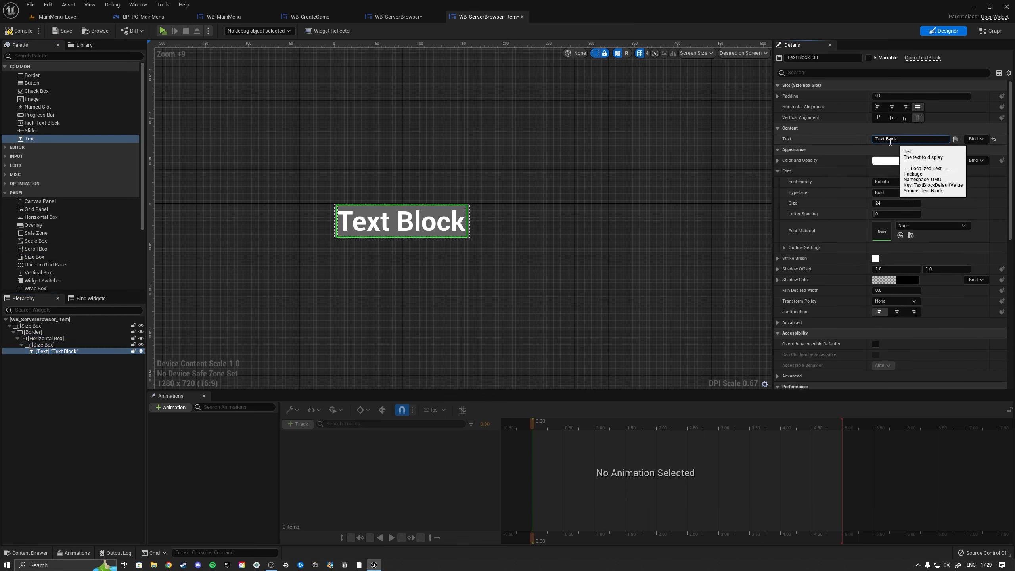
key("ctrl+a")
type("Sessi")
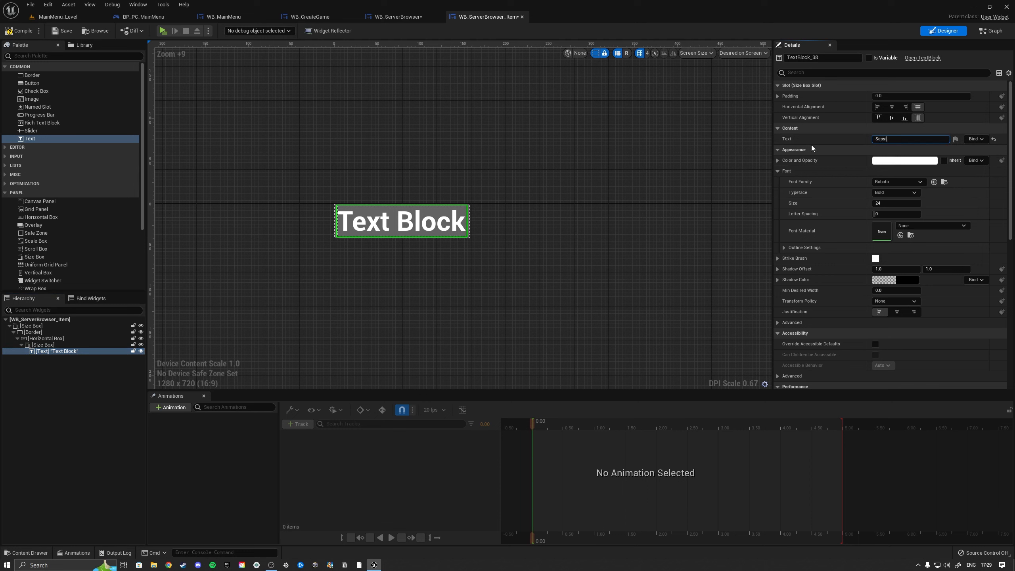
type("on name")
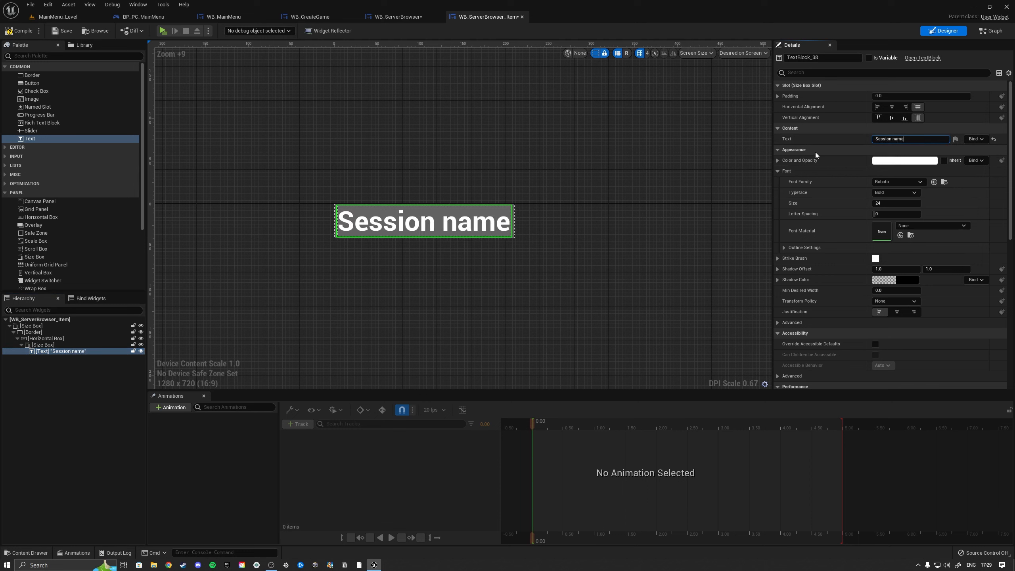
Open the font size of the "Session name" text for editing
left_click(883, 203)
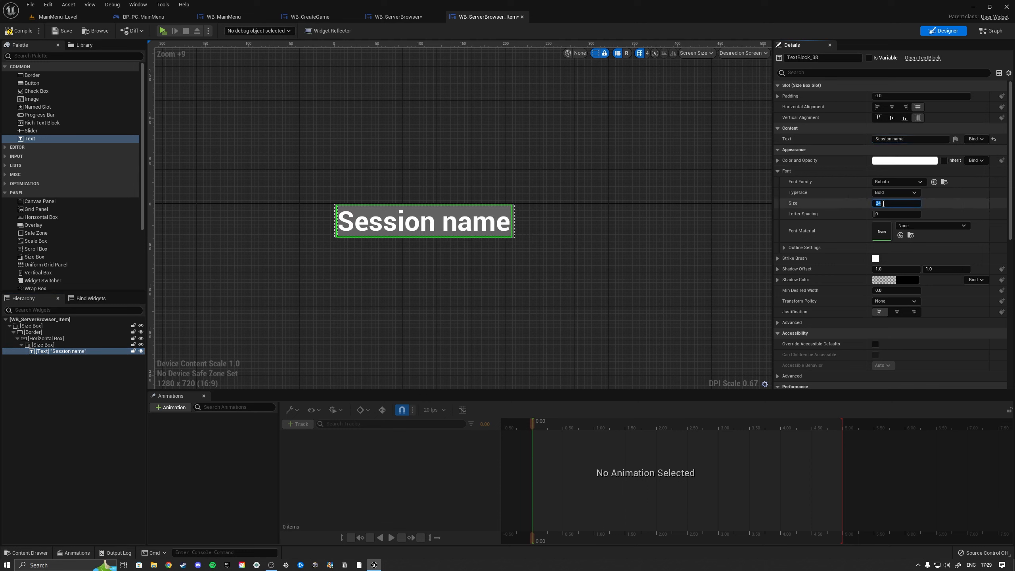
Set the "Session name" text's font size to 14 and center its parent Size Box vertically
type("14")
key("Return")
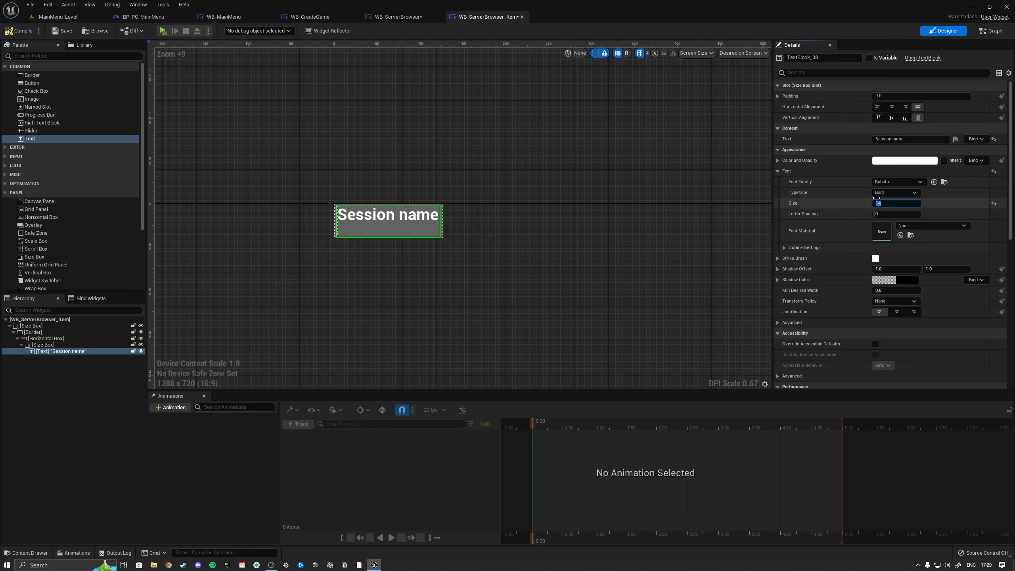
left_click(62, 344)
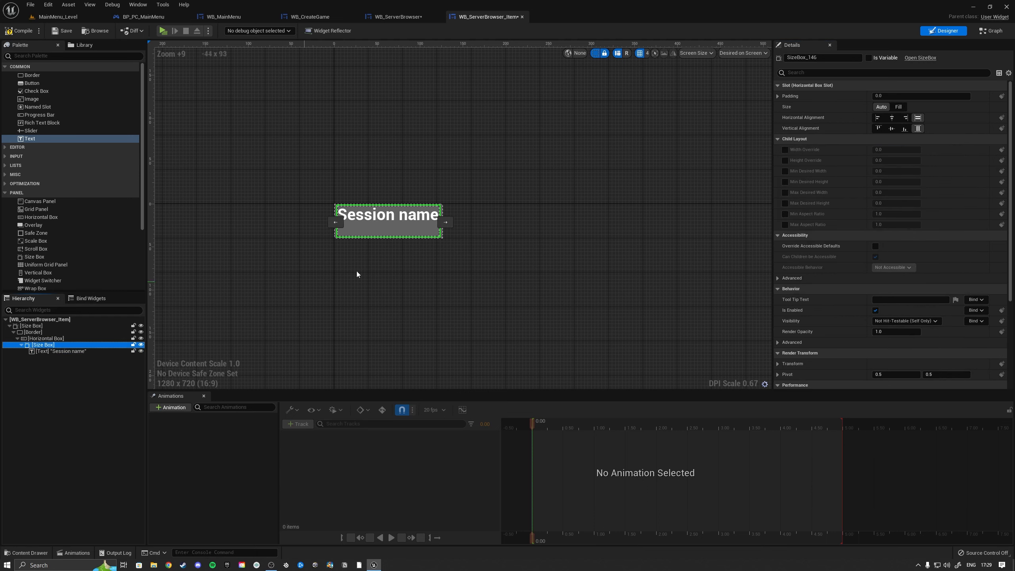
left_click(891, 128)
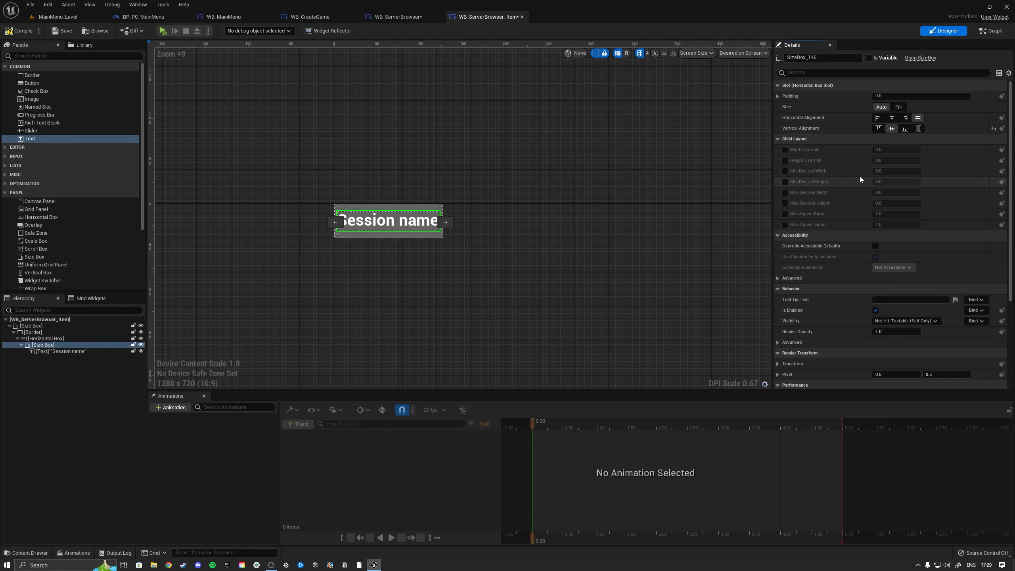
Enable the width override on the Size Box around "Session name" and set it to 350
left_click(786, 151)
left_click(892, 150)
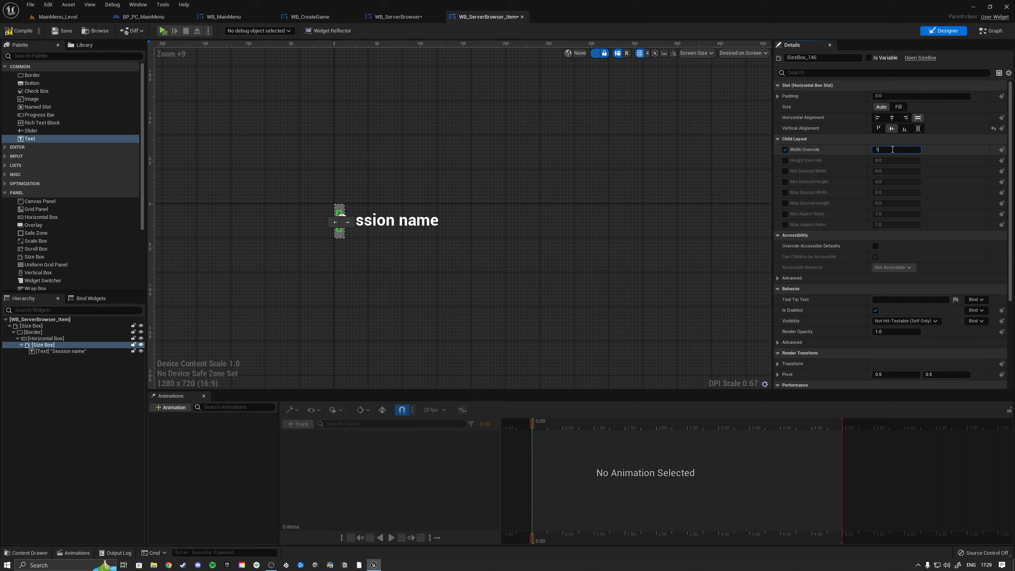
type("150")
key("Return")
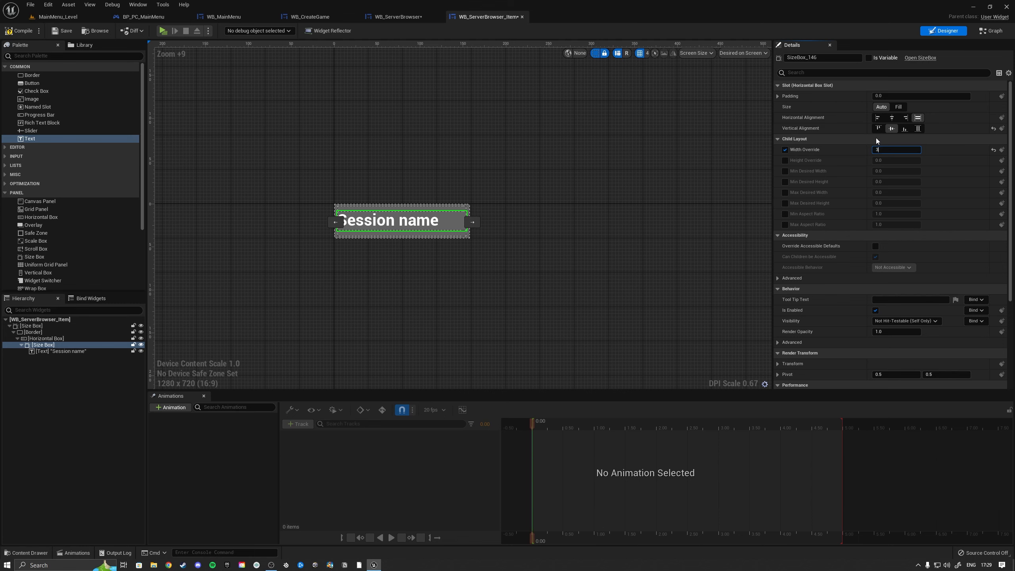
key("Return")
scroll(420, 154, "down", 4)
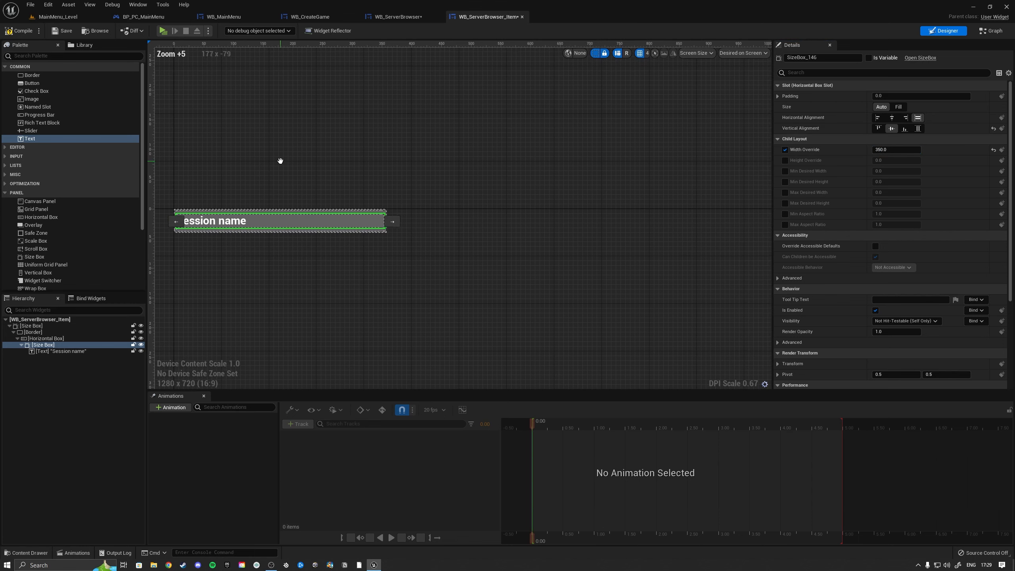
Duplicate the session name Size Box and change the copy's text to "8/20 players"
right_click(51, 347)
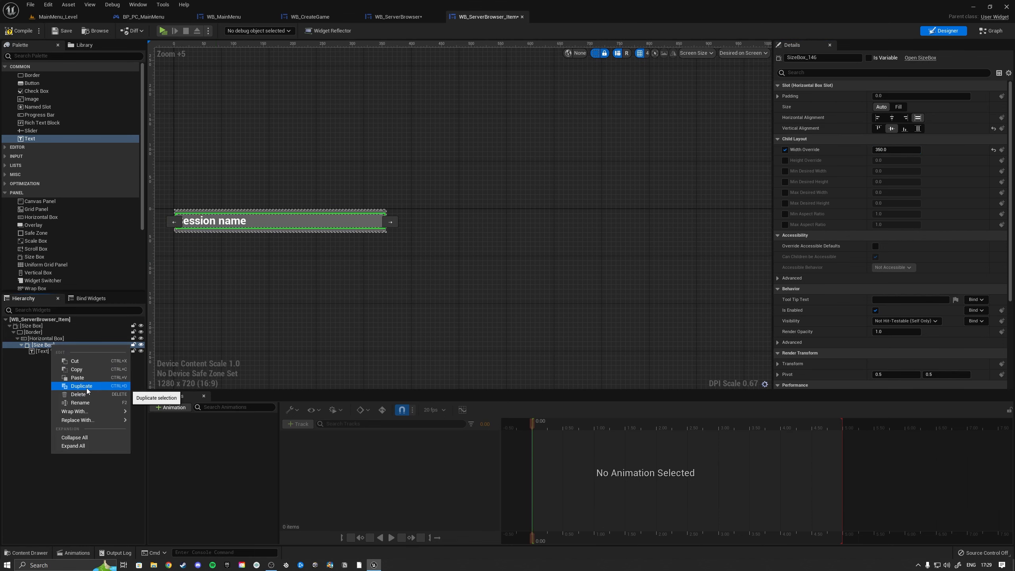
left_click(87, 388)
left_click(61, 364)
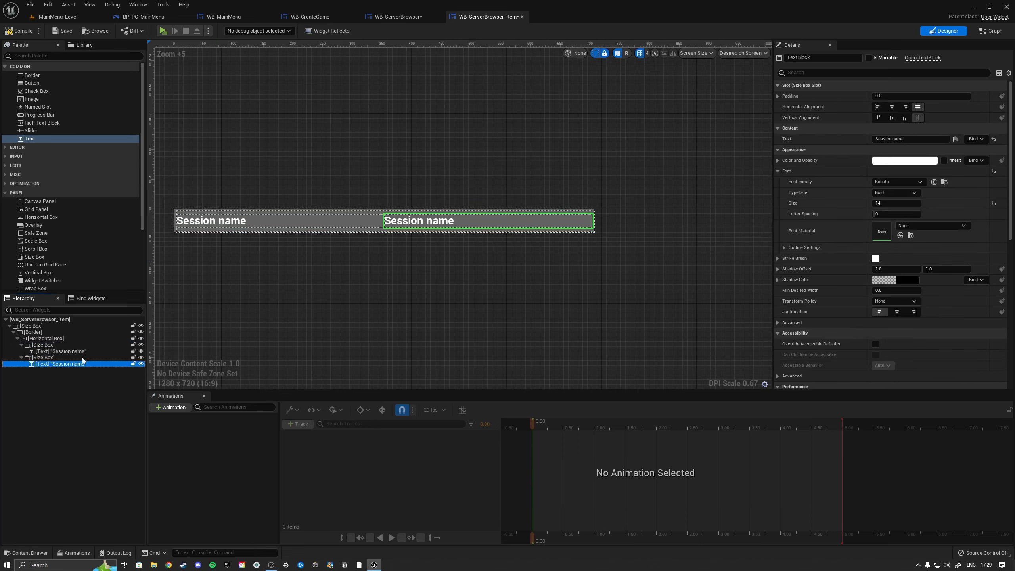
left_click(904, 139)
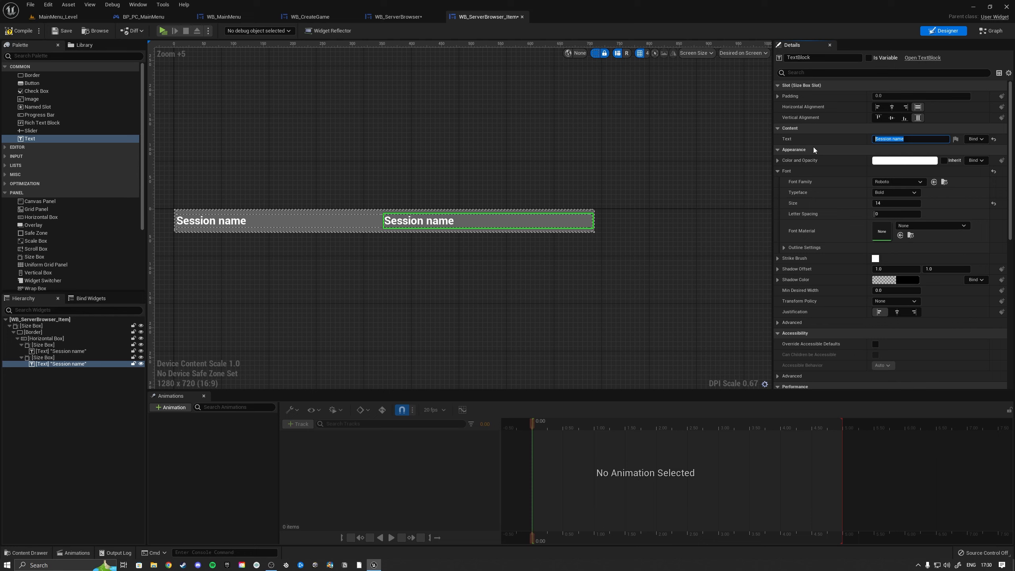
type("P")
key("Return")
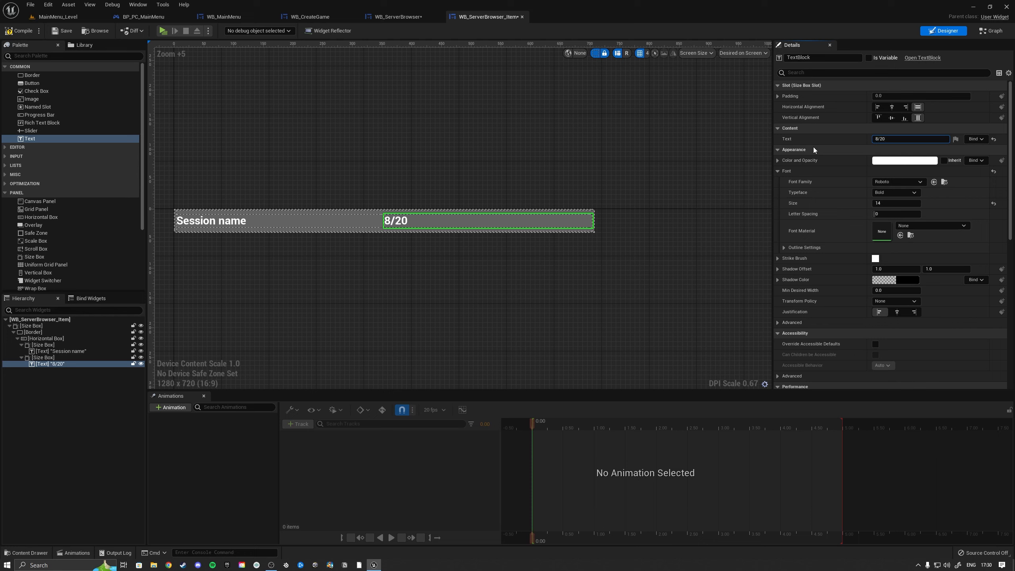
right_click_drag(388, 190, 409, 191)
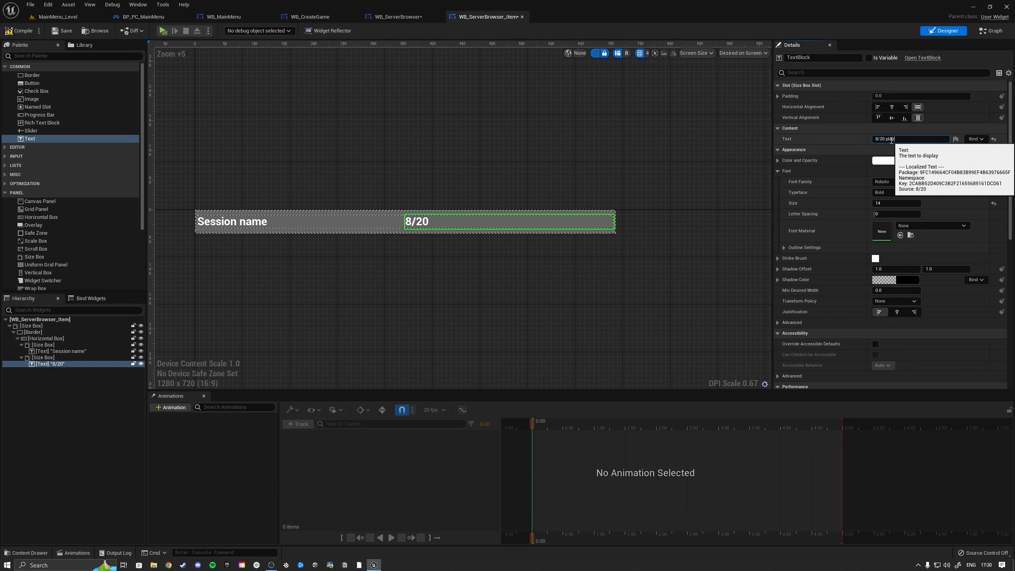
type("yers")
key("Return")
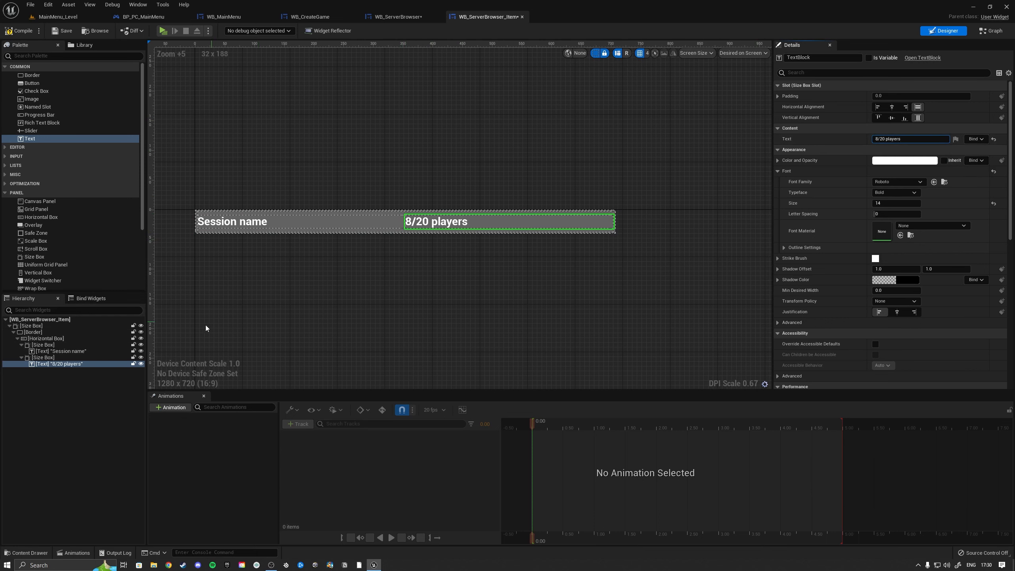
Duplicate the "8/20 players" Size Box and change the copy's text to "100 m/s"
left_click(45, 358)
left_click(22, 358)
right_click(43, 358)
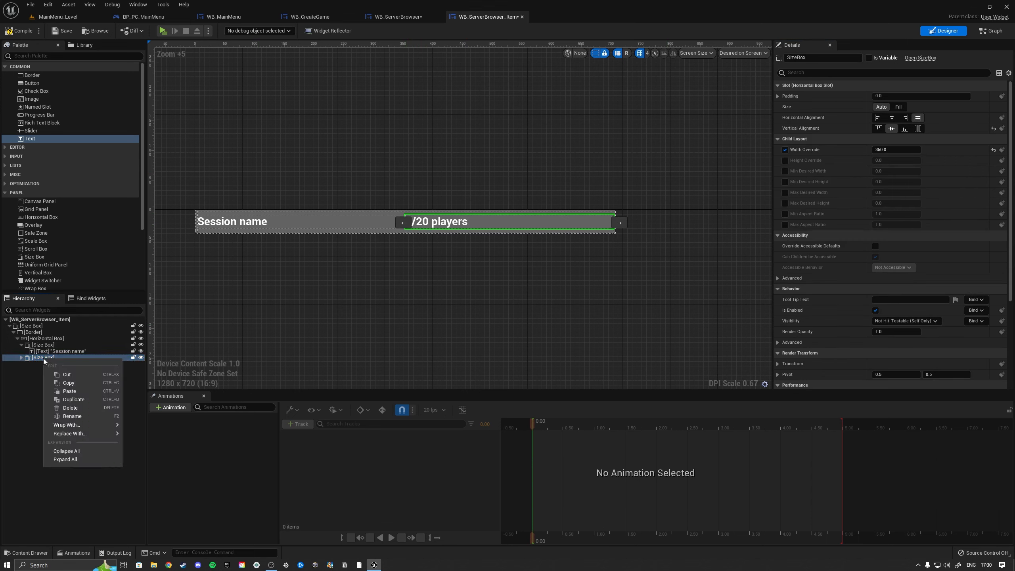
left_click(74, 399)
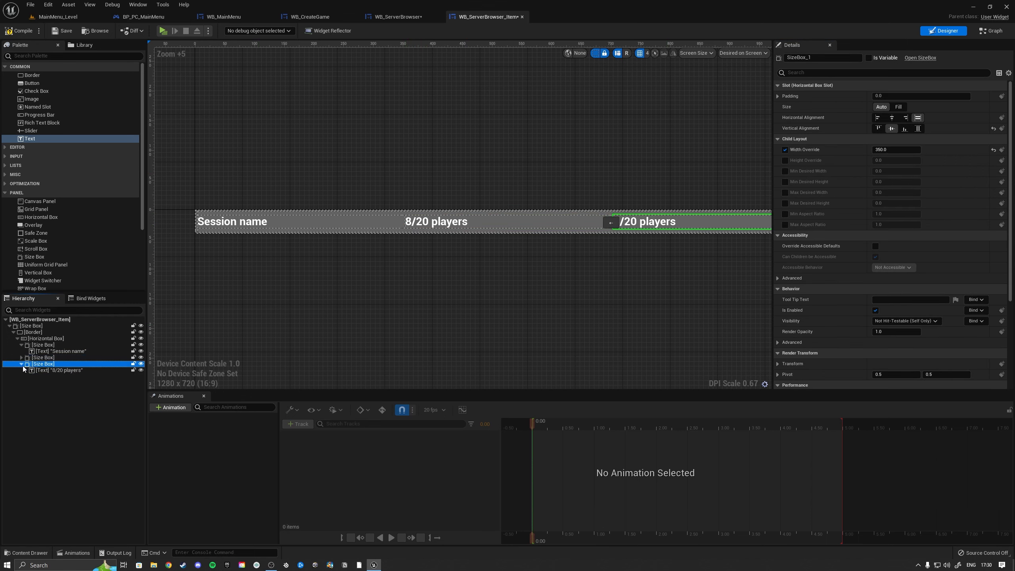
left_click(49, 371)
left_click_drag(911, 140, 793, 149)
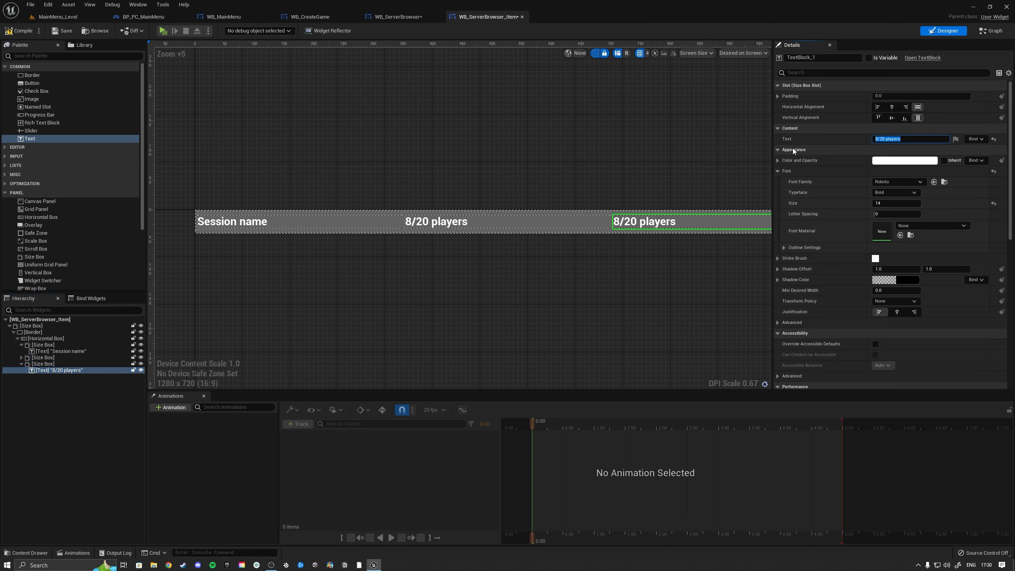
type("100 m/s")
key("Return")
scroll(445, 176, "down", 4)
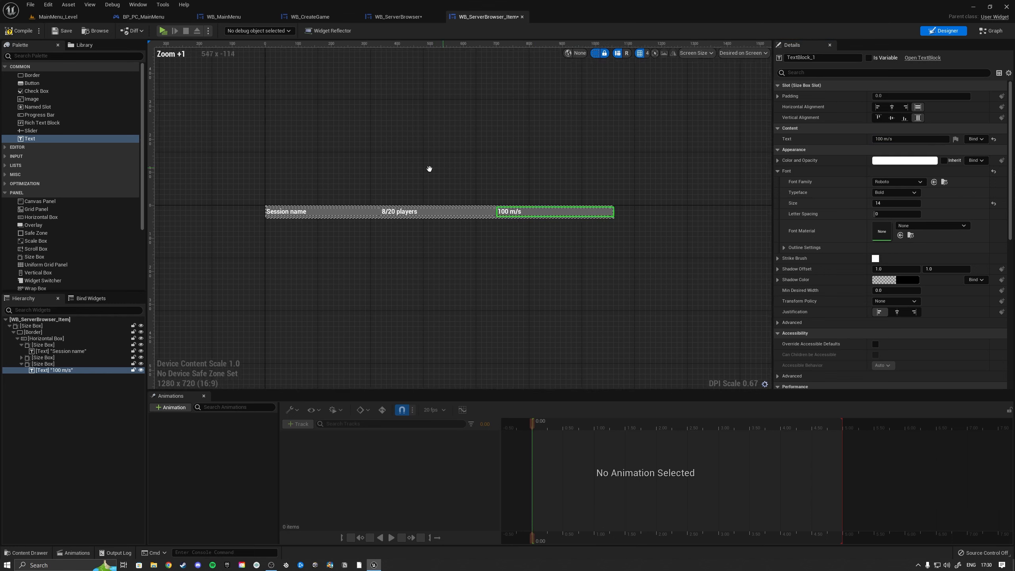
Set the width override of the Size Box around "100 m/s" to 150
right_click_drag(429, 168, 389, 172)
left_click(43, 364)
left_click(902, 151)
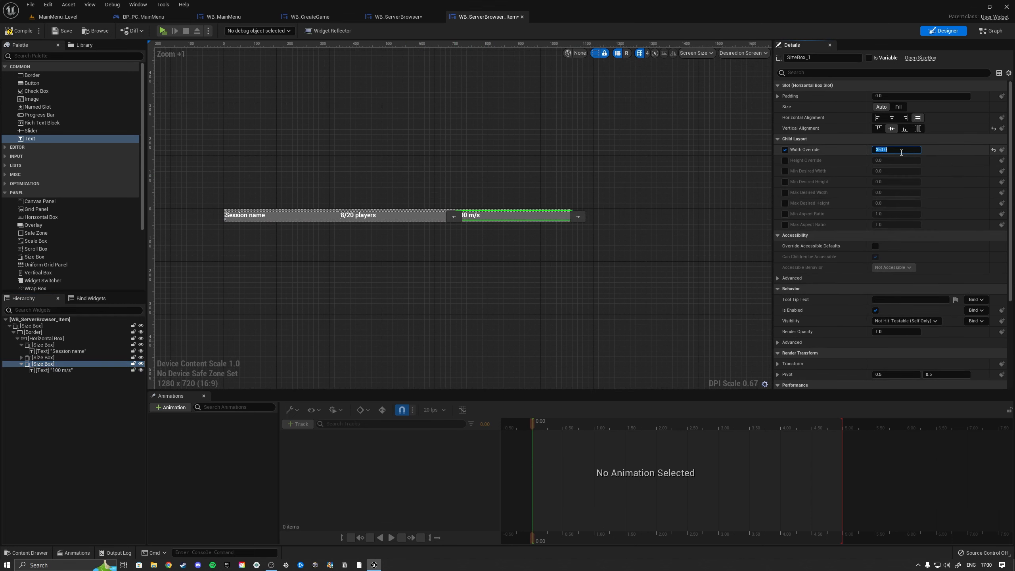
type("2")
type("50")
key("Return")
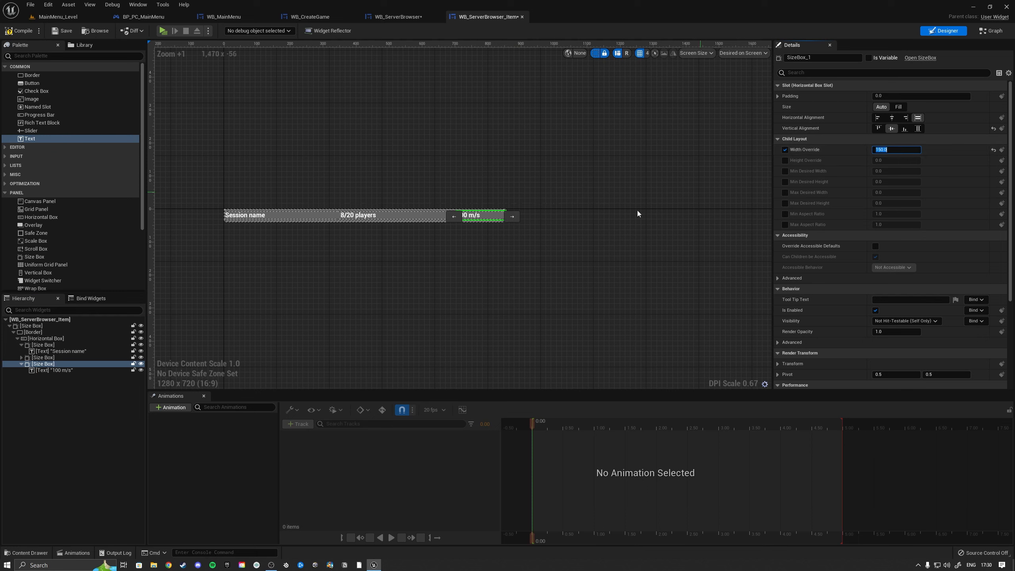
Reduce the width override of the "8/20 players" Size Box to 250, then to 200
left_click(74, 358)
left_click(912, 149)
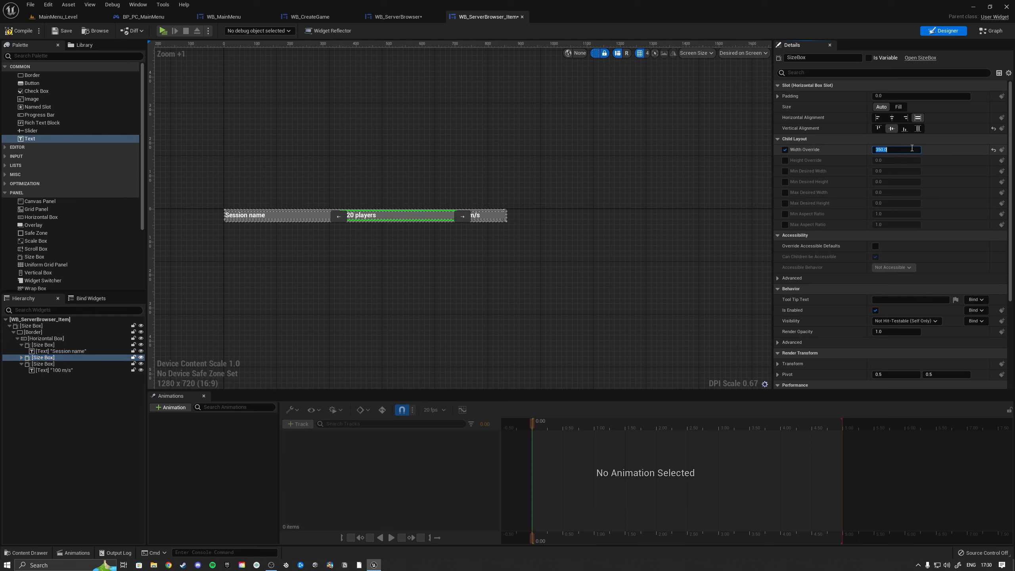
type("250")
key("Return")
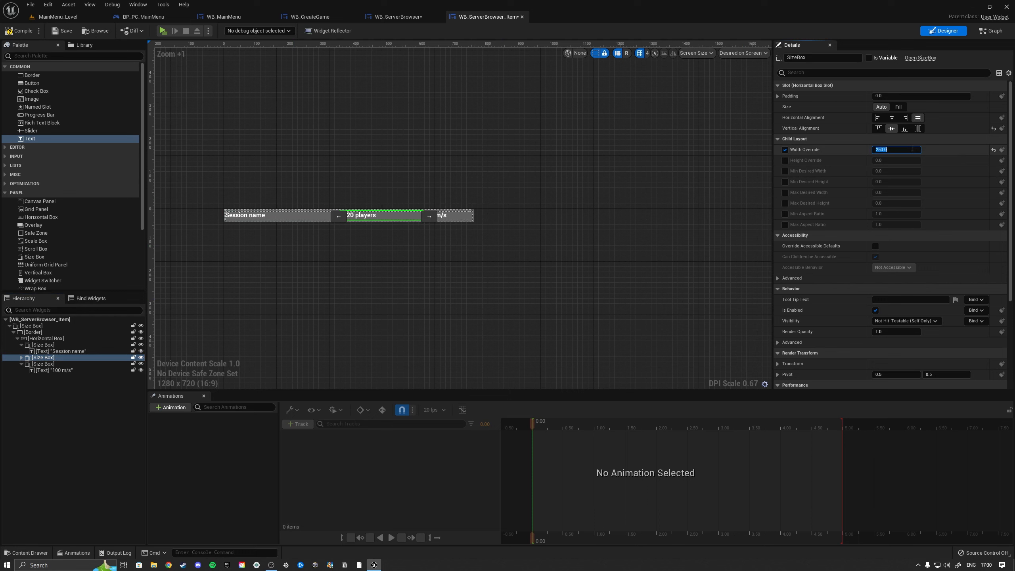
type("2")
key("Return")
Duplicate the "100 m/s" Size Box and delete the text inside the copy
left_click(21, 364)
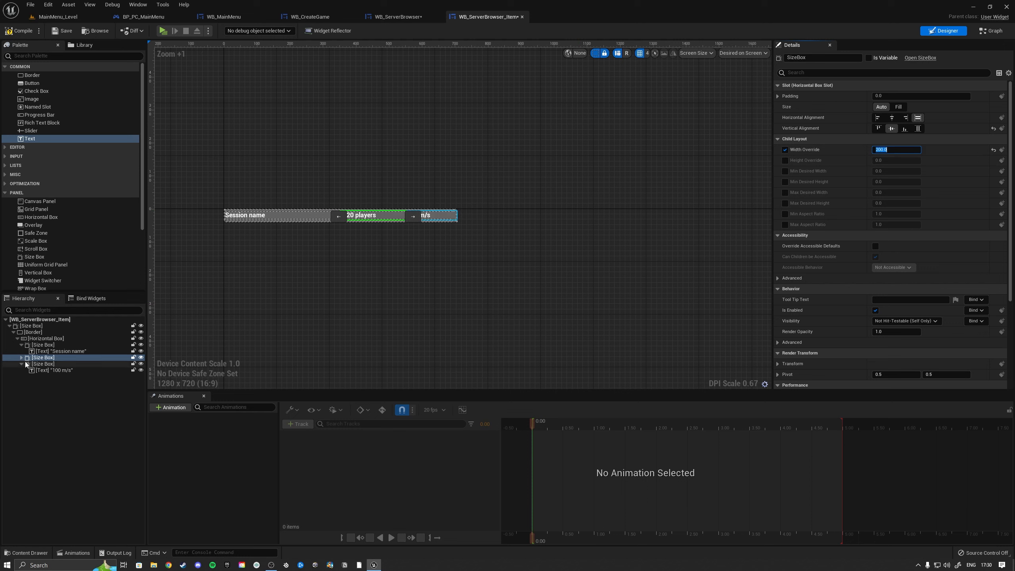
left_click(22, 344)
left_click(41, 359)
right_click(40, 358)
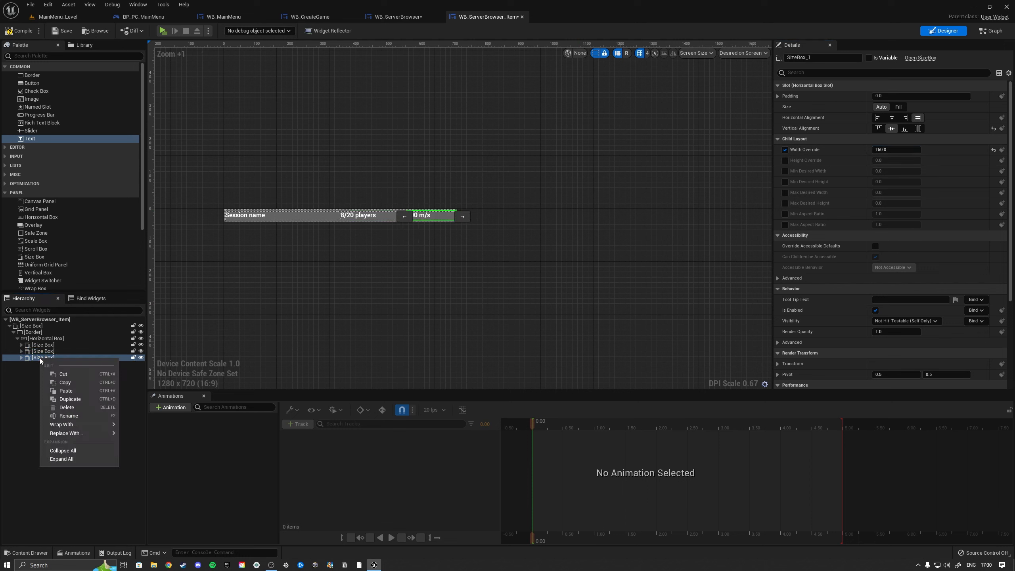
left_click(73, 399)
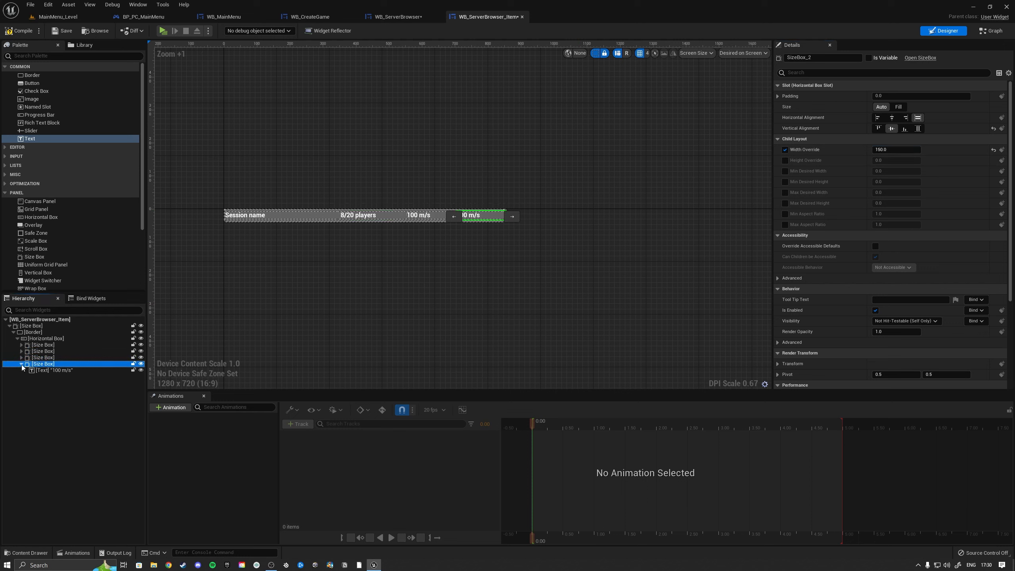
left_click(48, 371)
key("Delete")
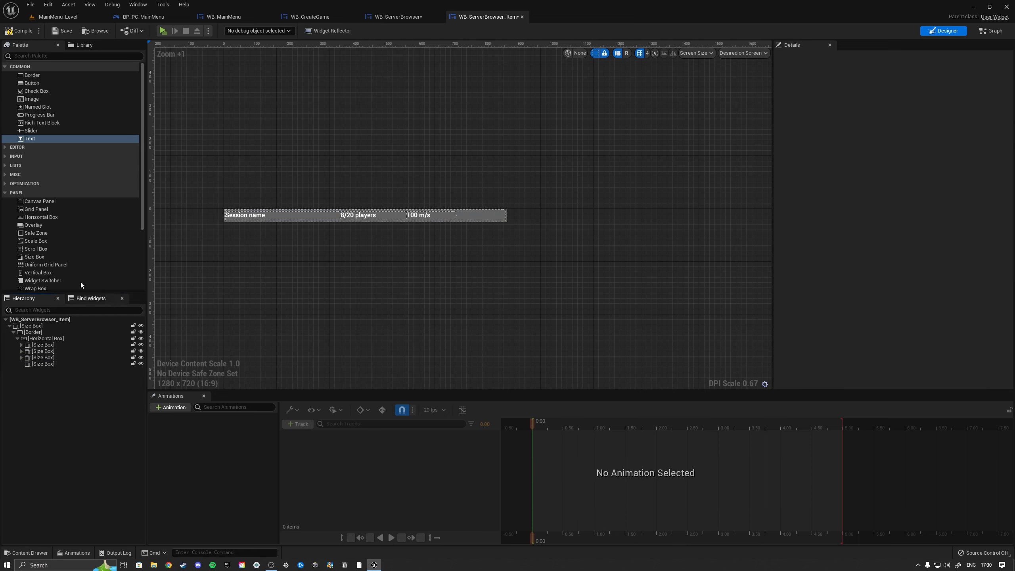
Add a WB Base Button inside the empty fourth Size Box and set its button text to "Join game"
scroll(80, 259, "down", 5)
left_click_drag(44, 249, 35, 365)
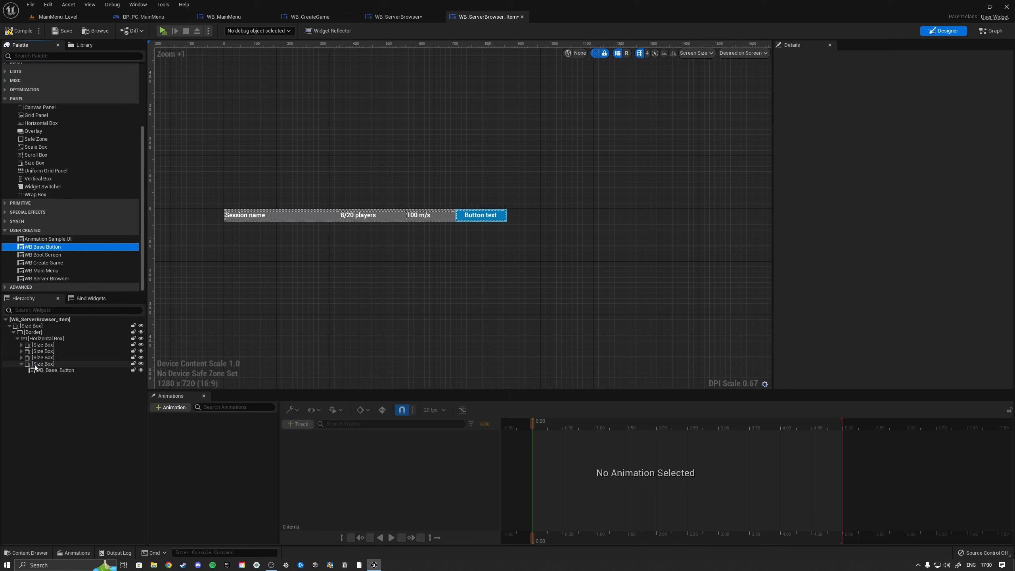
left_click(891, 139)
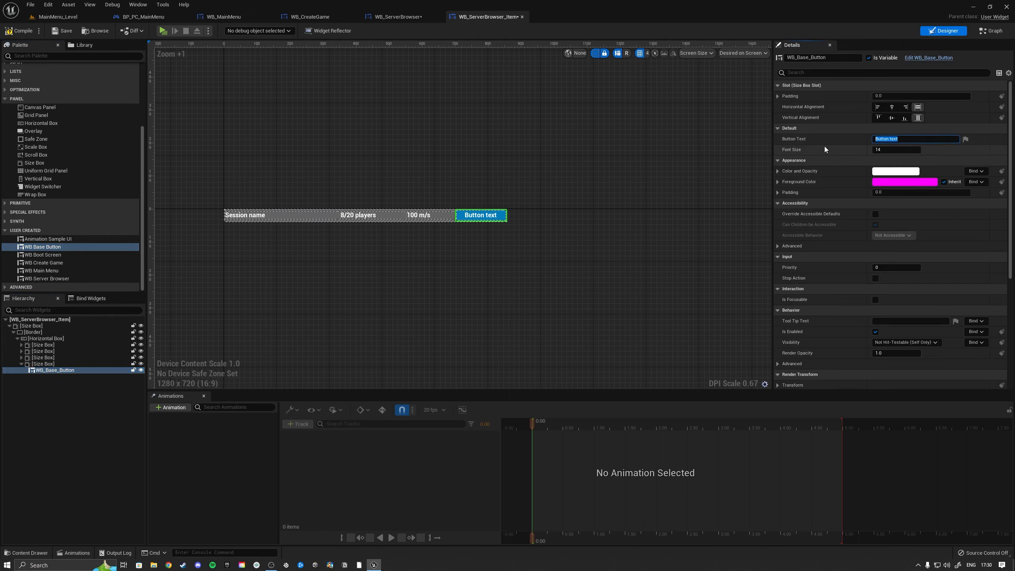
type("Join game")
left_click(394, 184)
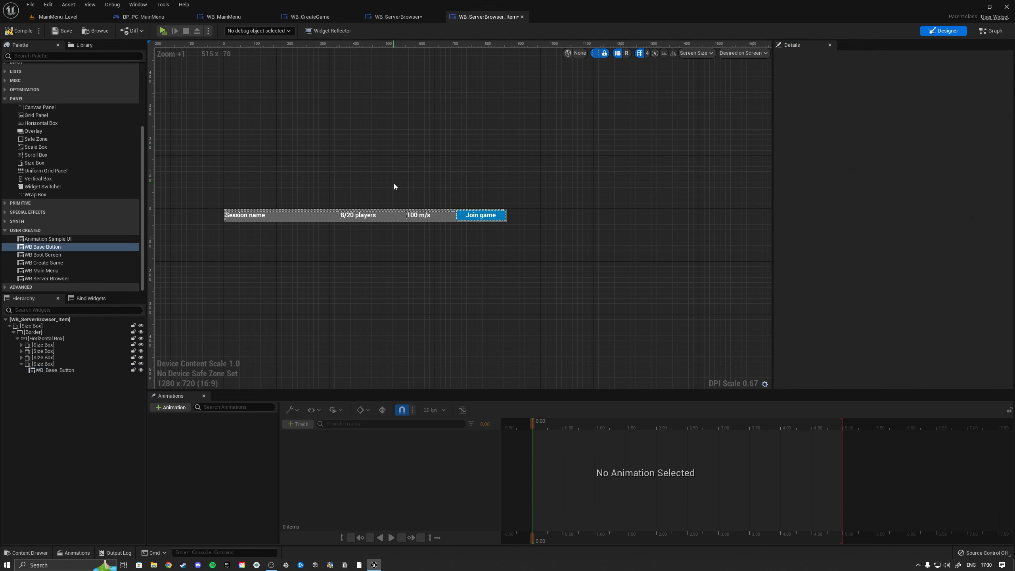
scroll(441, 181, "up", 3)
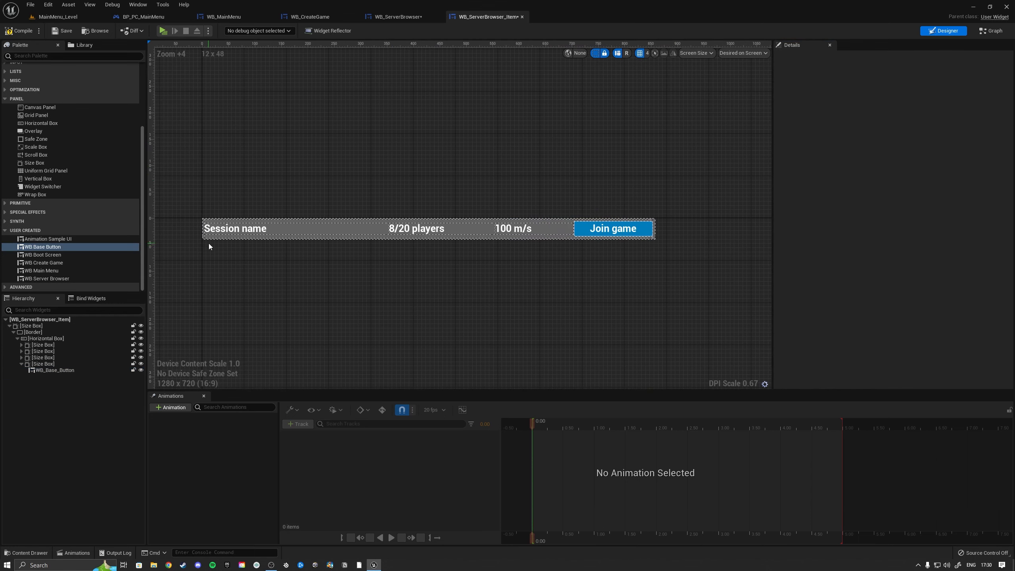
Set the padding of the Horizontal Box inside the Border to 8
left_click(21, 363)
left_click(17, 338)
left_click(38, 338)
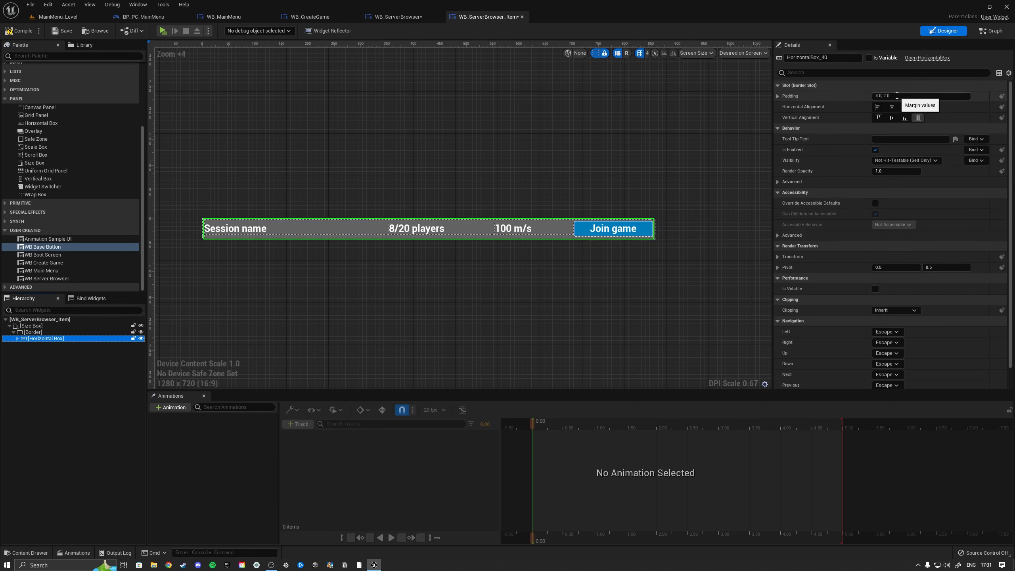
left_click(898, 95)
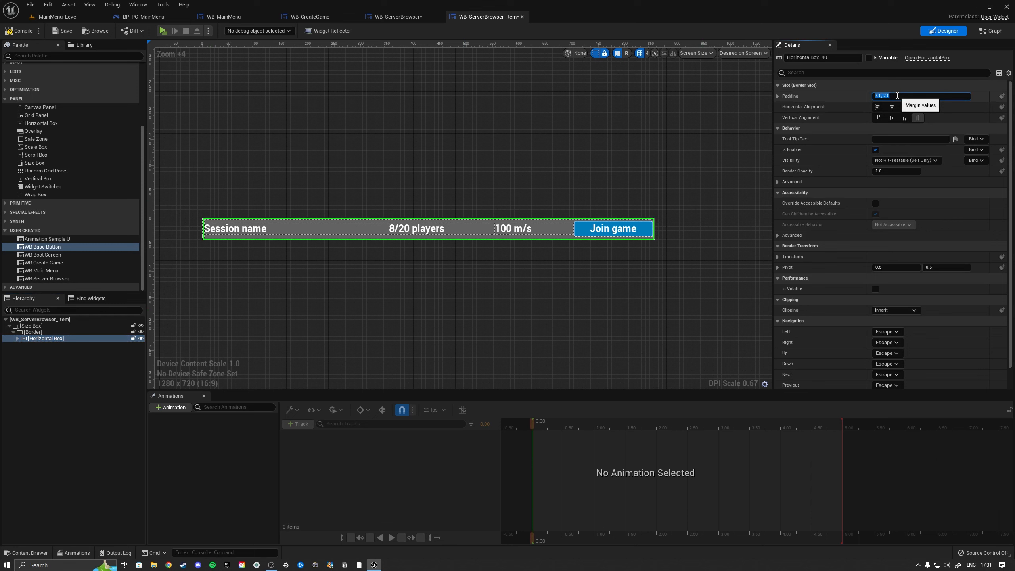
type("8")
key("Return")
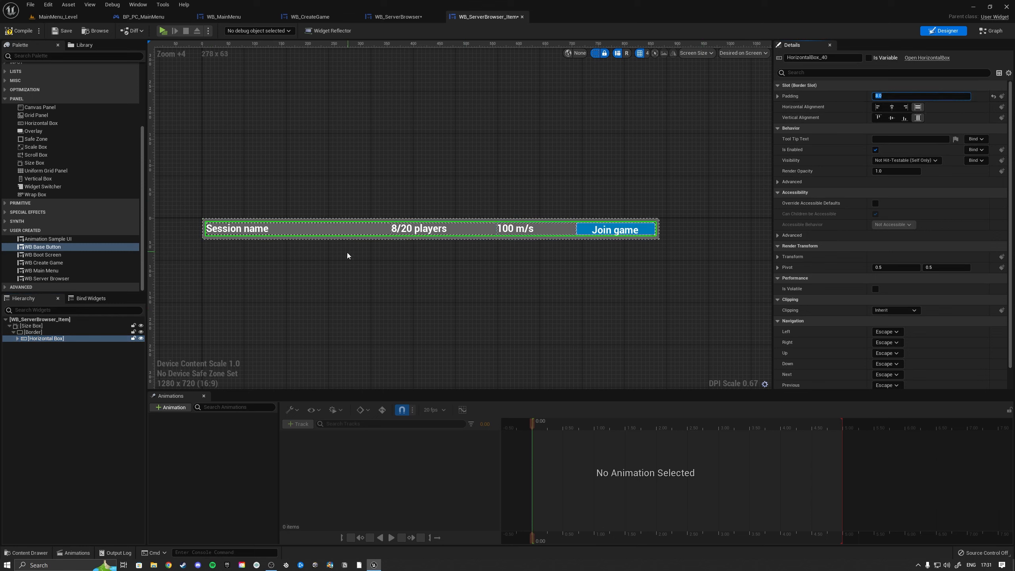
Turn off the height override on the root Size Box and compile the widget
left_click(40, 326)
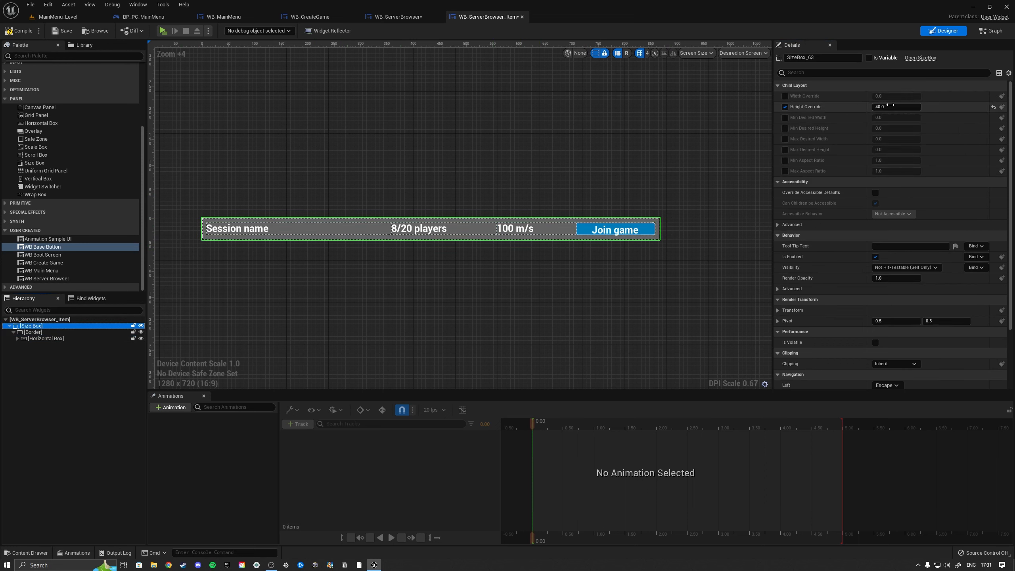
left_click_drag(919, 107, 846, 108)
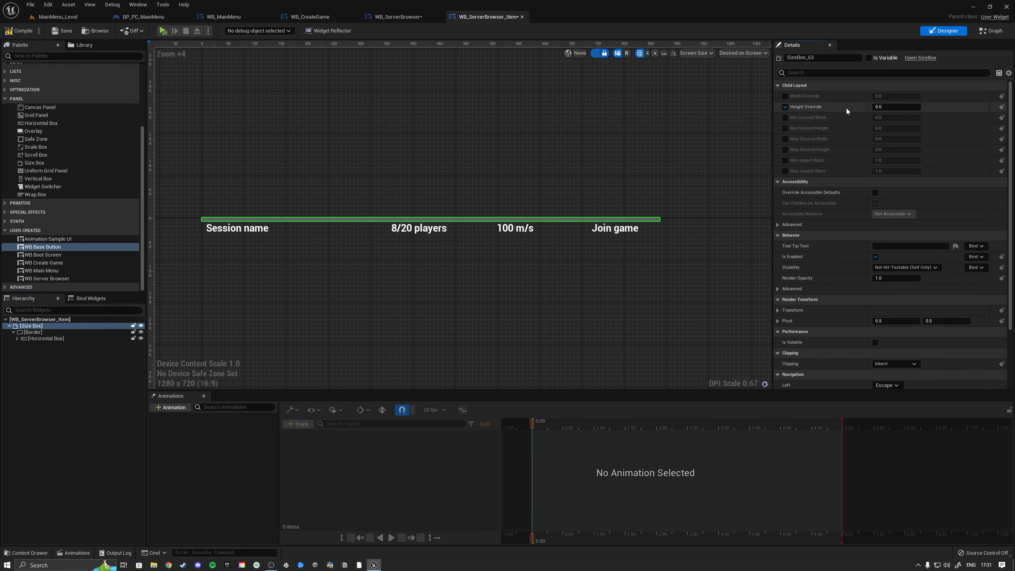
left_click(784, 107)
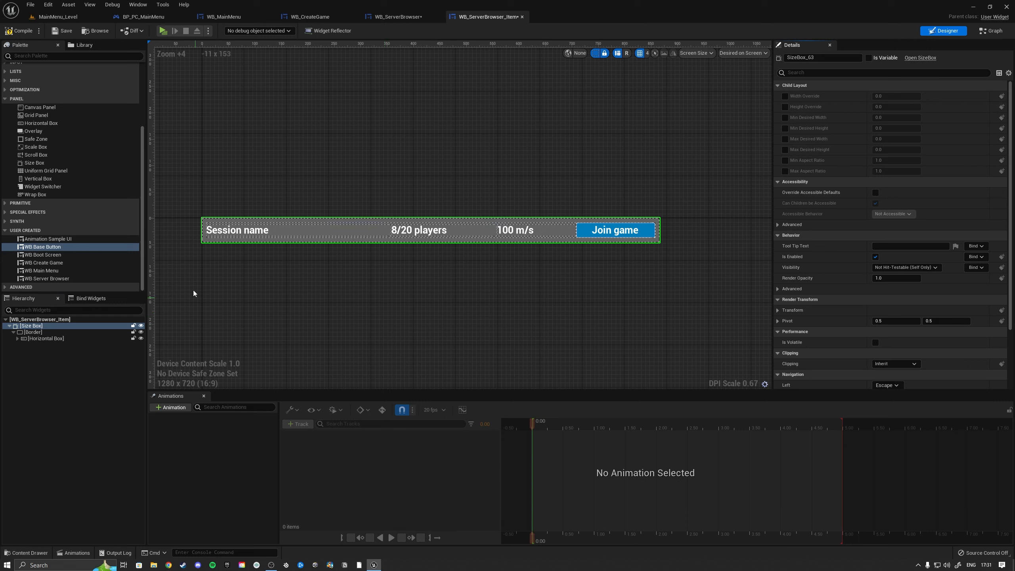
left_click(8, 31)
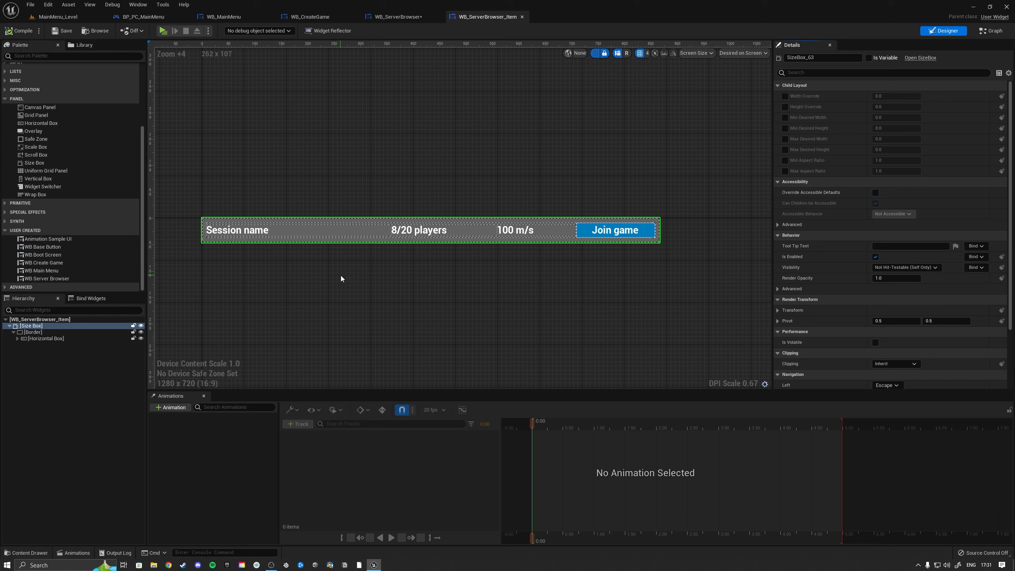
left_click(228, 302)
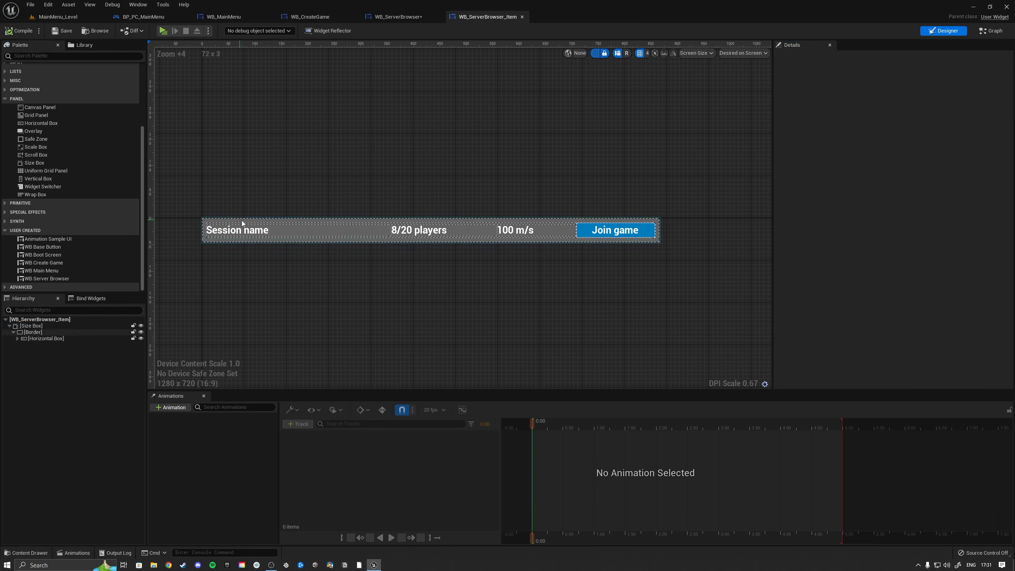
left_click(400, 17)
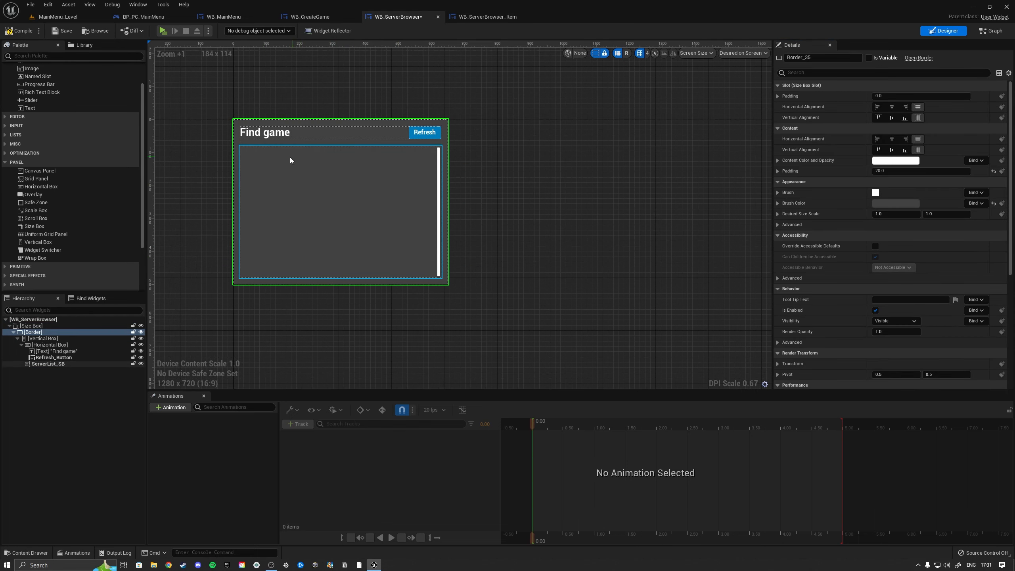
left_click(485, 16)
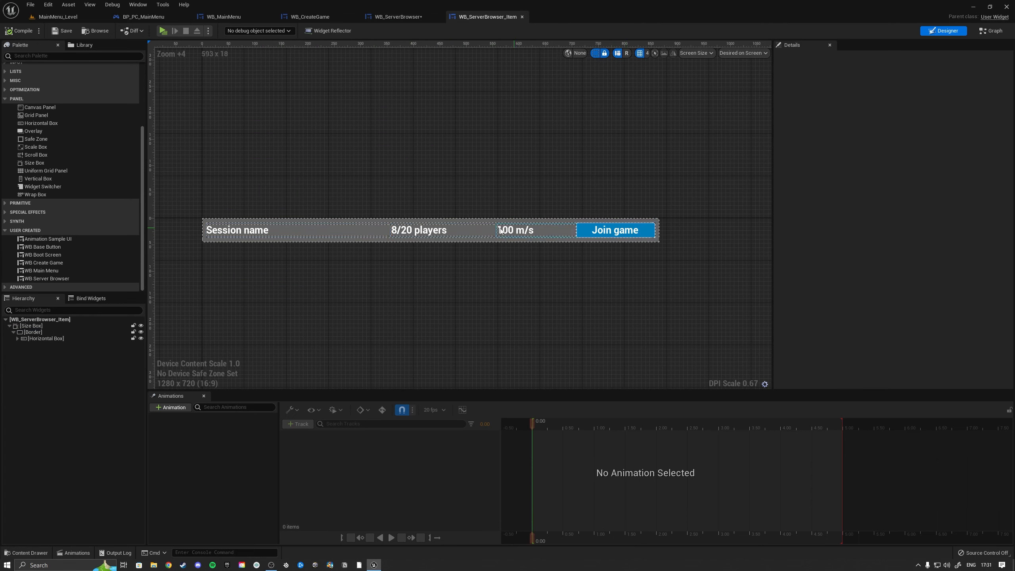
Rename the "Session name" text block in the server row as SessionName_Text
left_click(238, 231)
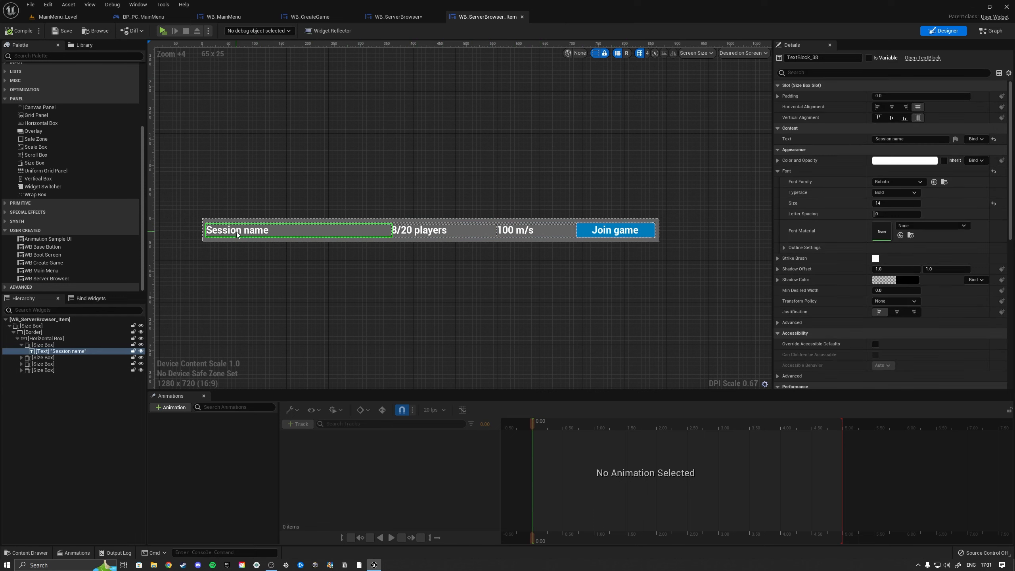
left_click(837, 57)
type("SessionName_Text")
key("Return")
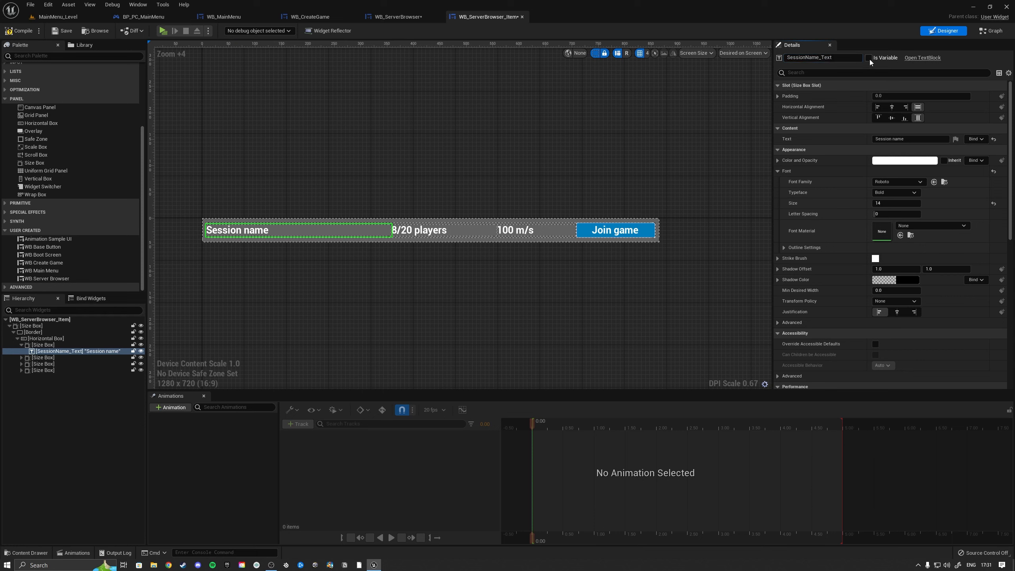
Rename the "8/20 players" text block as PlayerAmount_Text and expose it as a variable
left_click(442, 221)
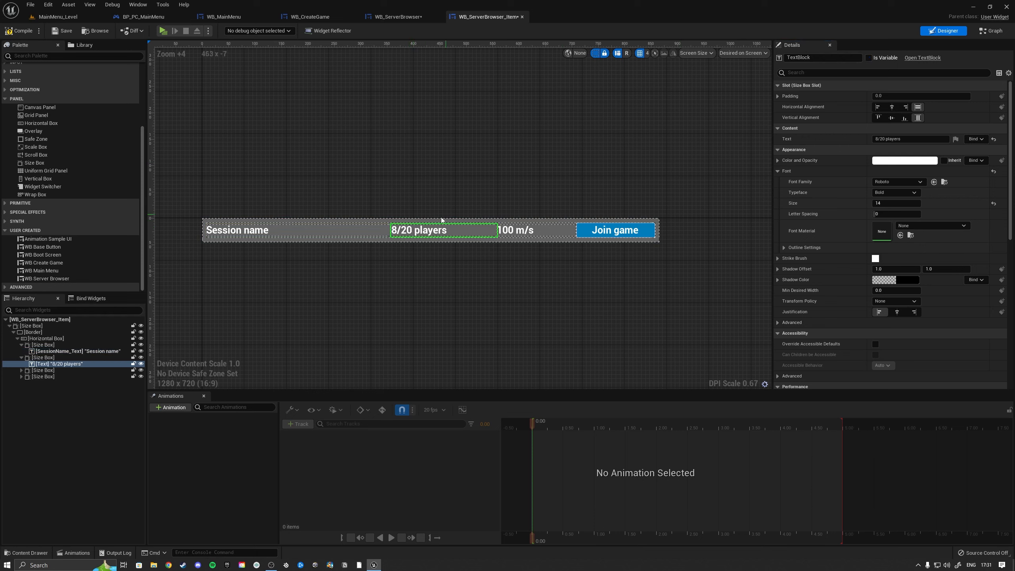
left_click(826, 58)
type("PlayerAmount_Text")
key("Return")
left_click(868, 58)
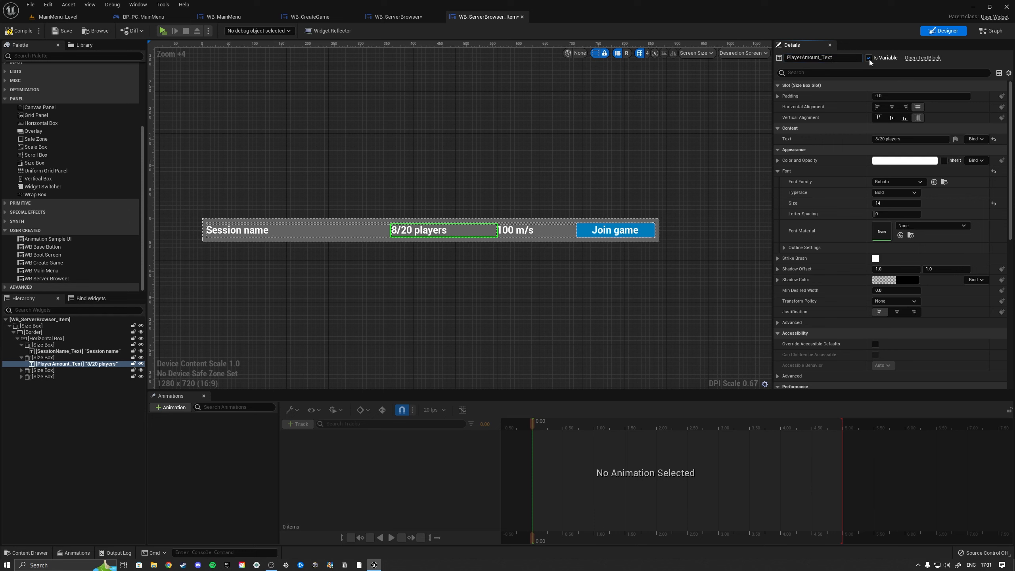
Rename the "100 m/s" text block as Ping_Text
left_click(500, 236)
left_click(833, 58)
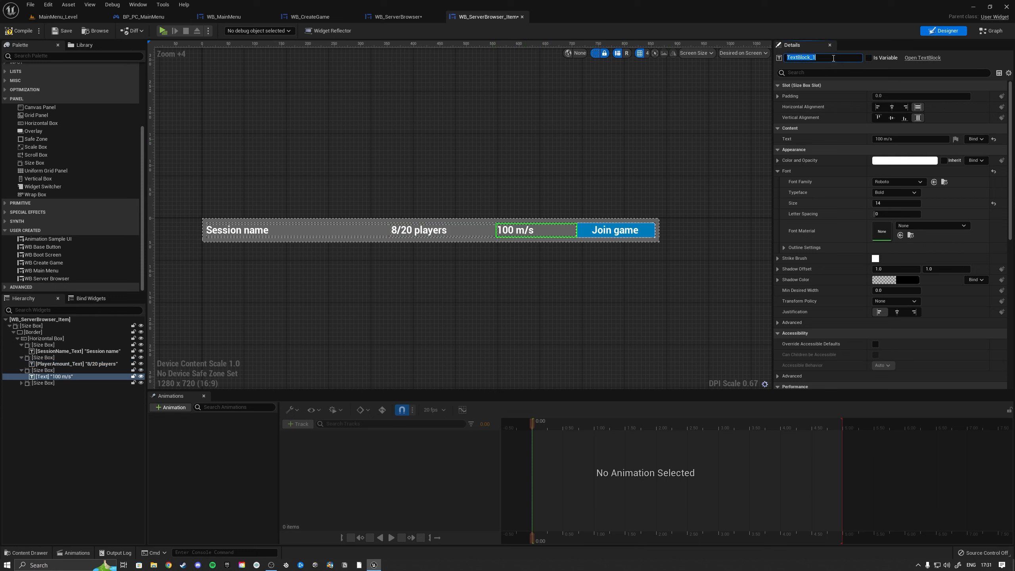
type("Ping_Text")
key("Return")
Rename the "Join game" button as JoinGame_Button, and save both this widget and WB_ServerBrowser
left_click(624, 231)
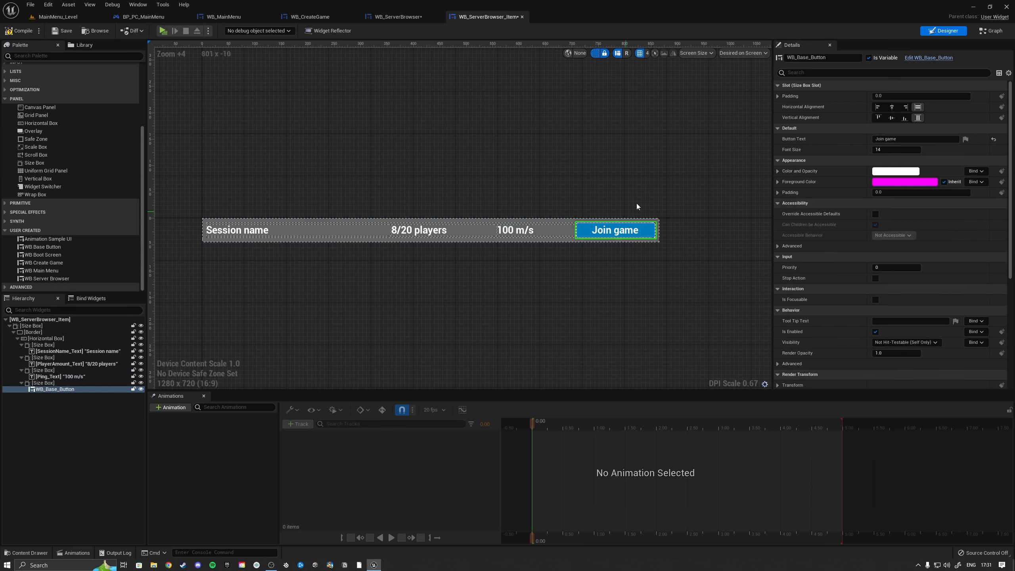
left_click(833, 57)
type("JoinGame_Button")
key("Return")
left_click(63, 31)
left_click(399, 16)
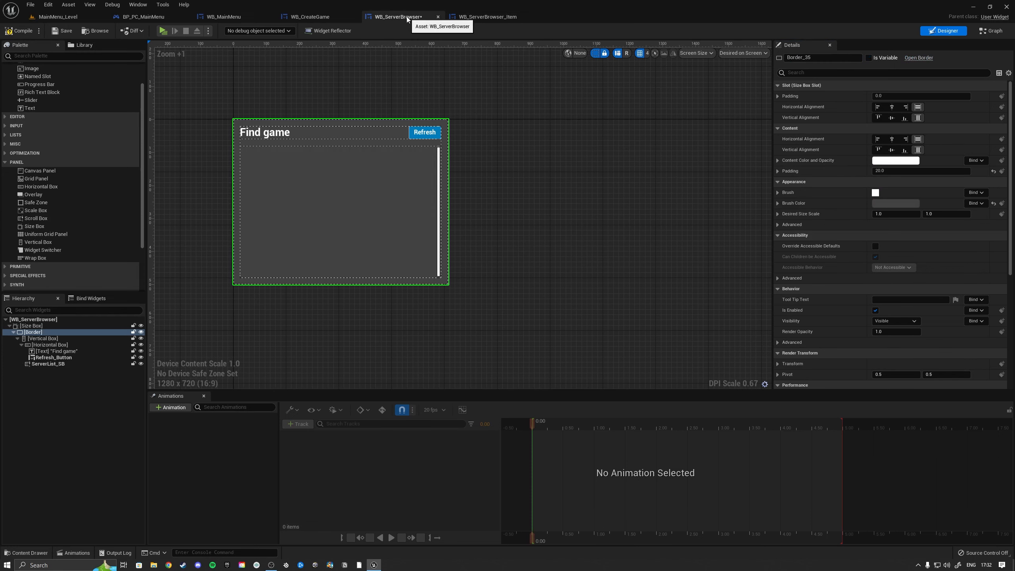
key("ctrl+s")
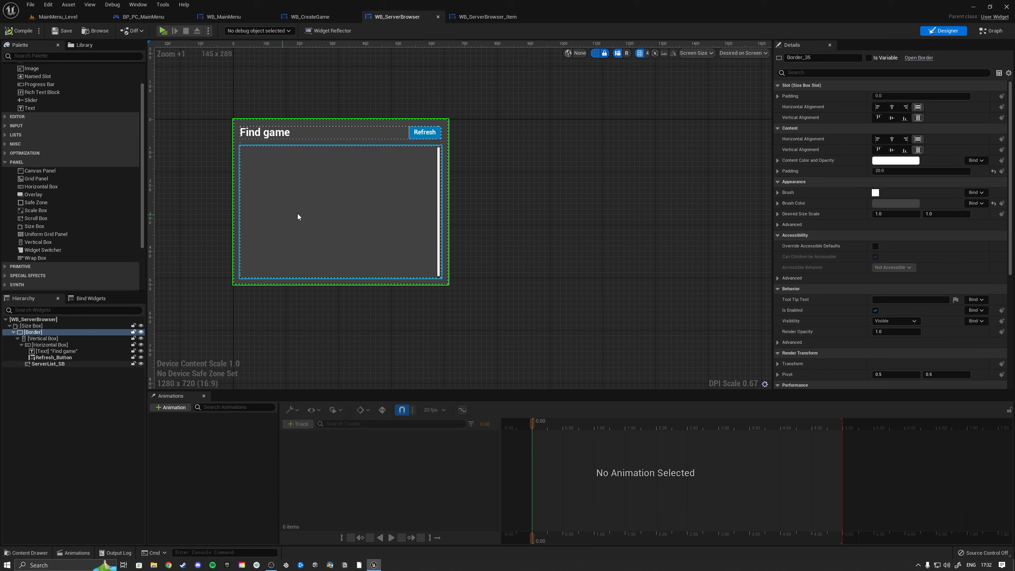
Add a WB Server Browser Item inside ServerList_SB and reset the width override on WB_ServerBrowser's root Size Box
scroll(31, 194, "down", 3)
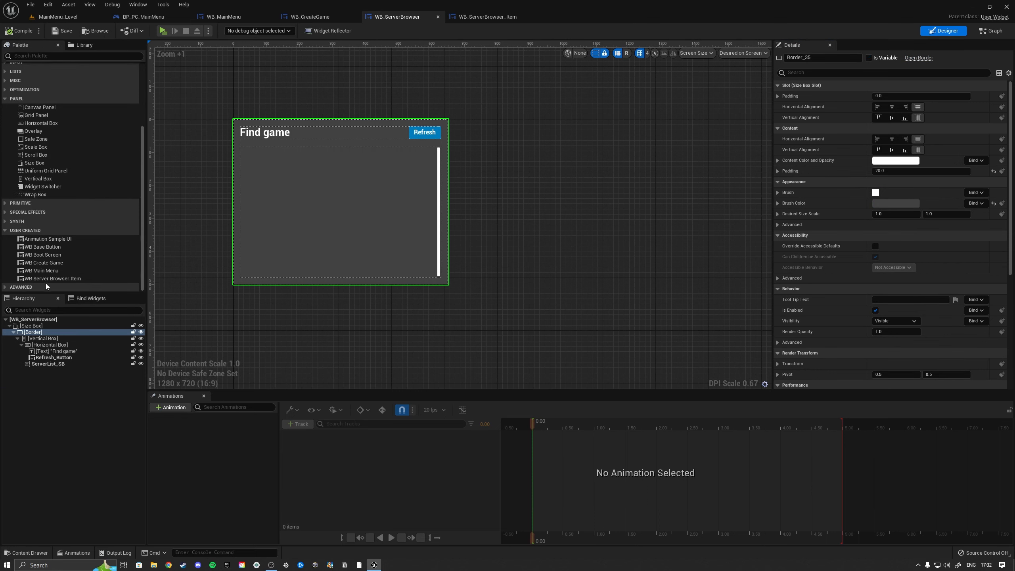
left_click_drag(42, 280, 46, 367)
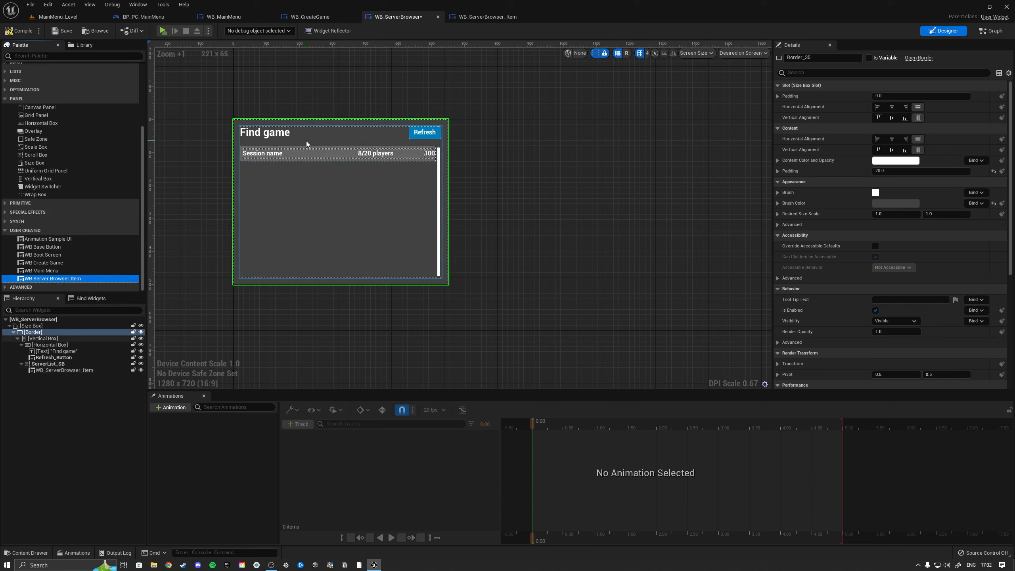
left_click(37, 326)
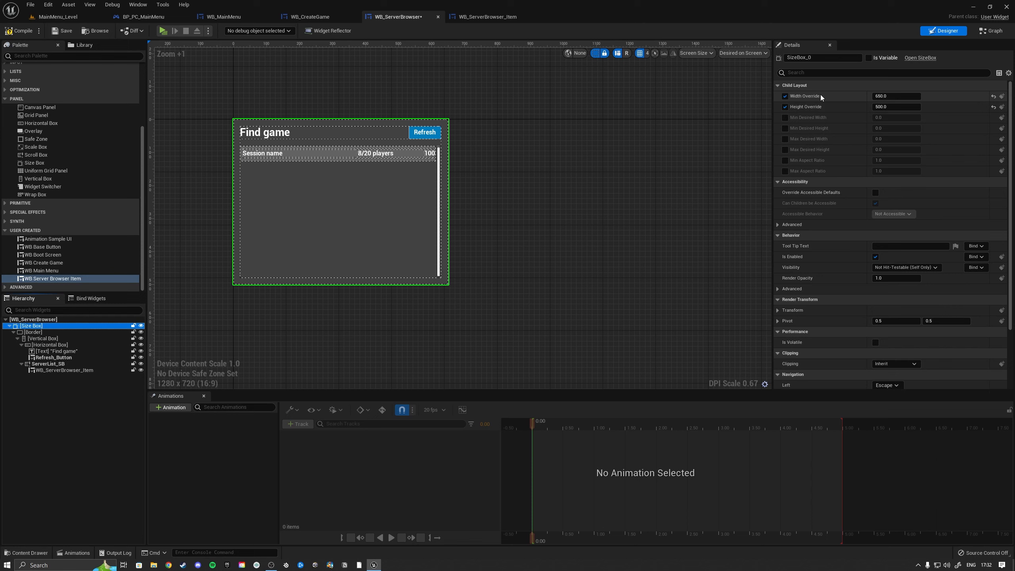
left_click(994, 98)
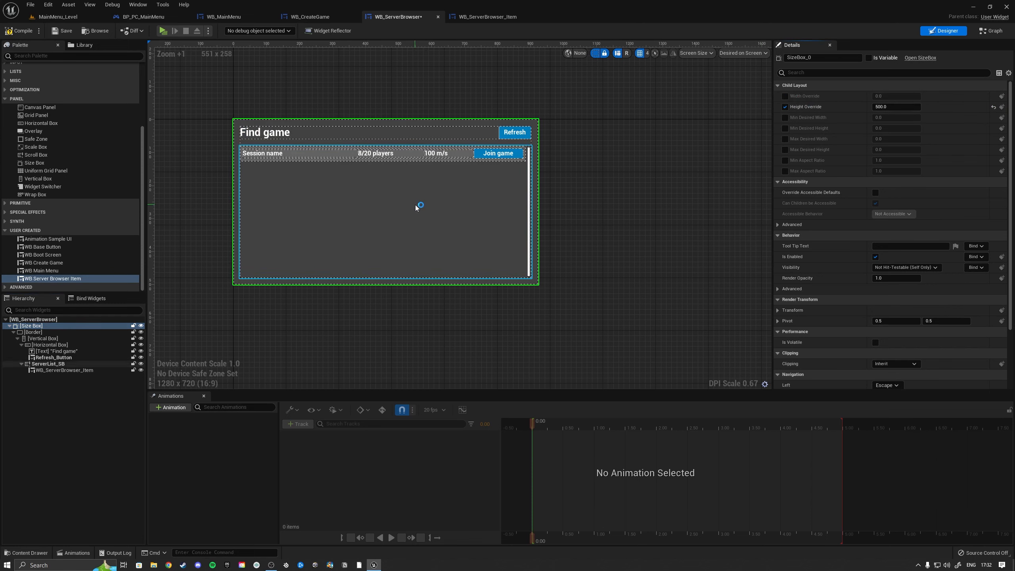
Delete the WB_ServerBrowser_Item row from the ServerList_SB scroll box
scroll(341, 89, "up", 2)
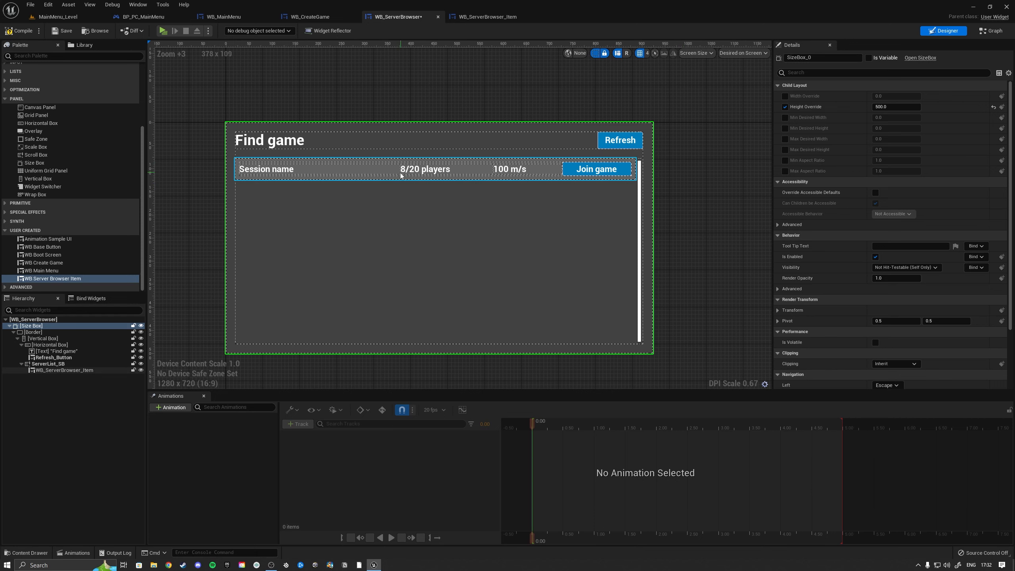
left_click(363, 174)
key("Delete")
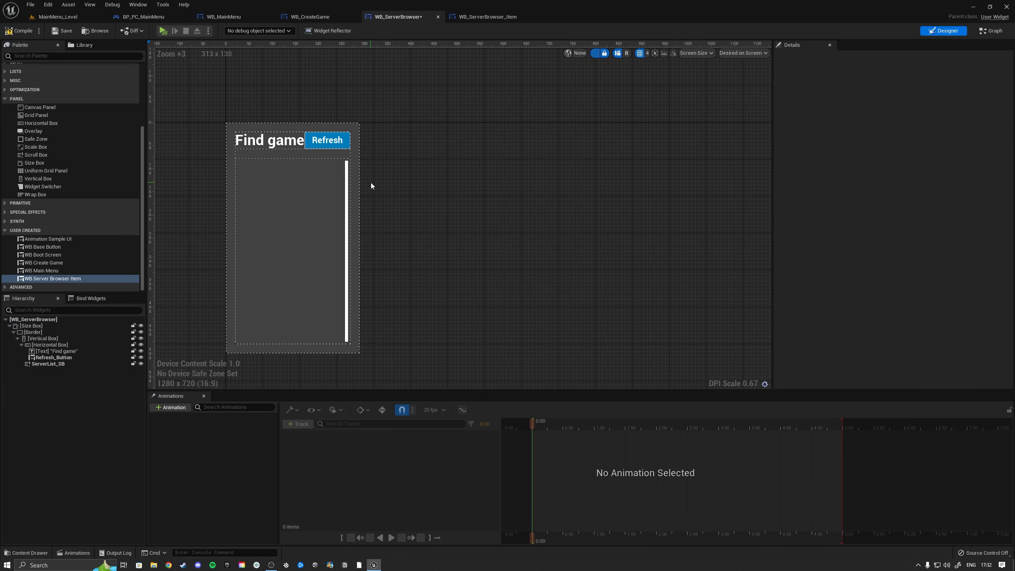
Enable the minimum desired width on WB_ServerBrowser's root Size Box, trying 600 before setting it to 800
left_click(60, 326)
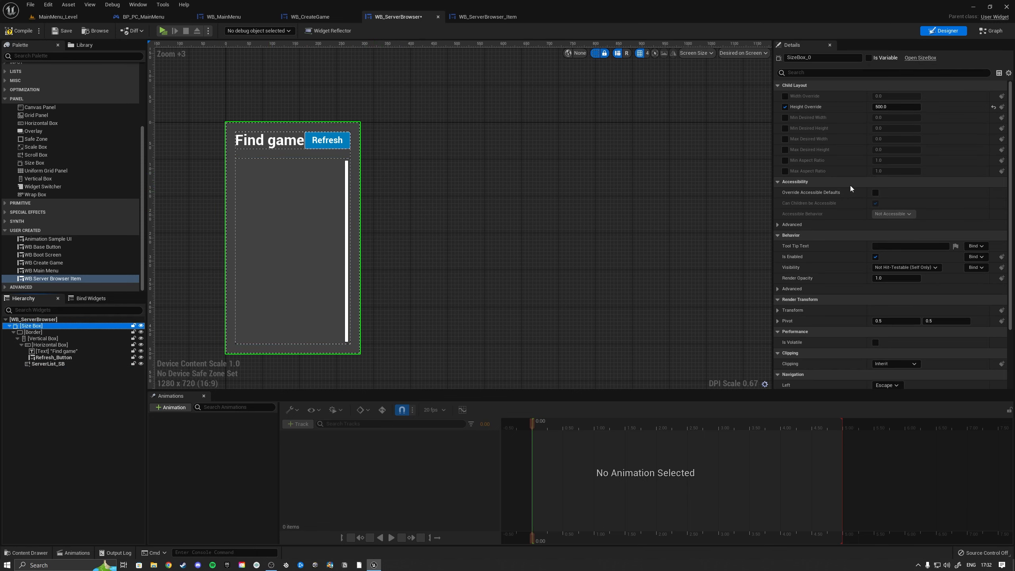
left_click(784, 117)
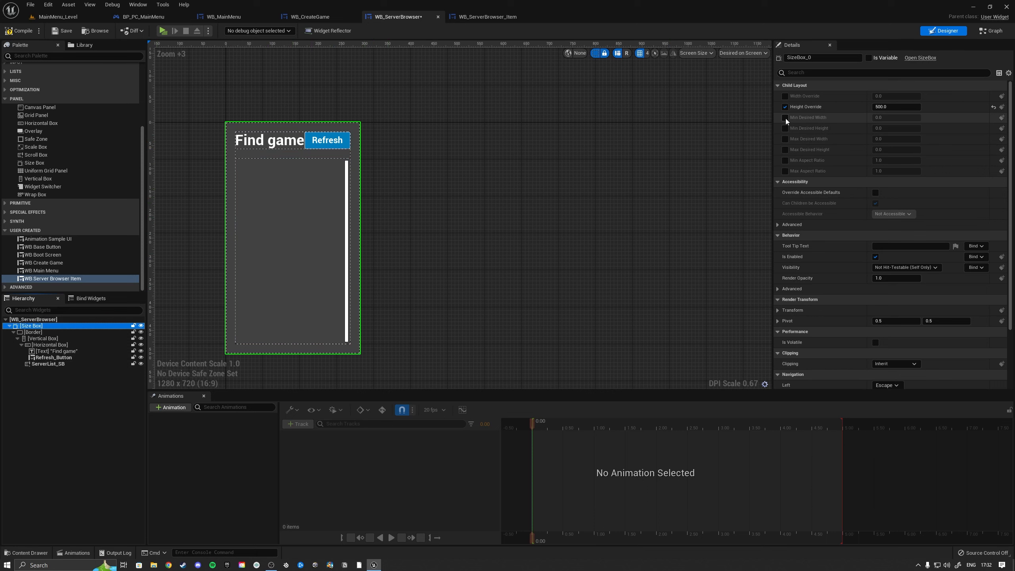
left_click(902, 118)
type("600")
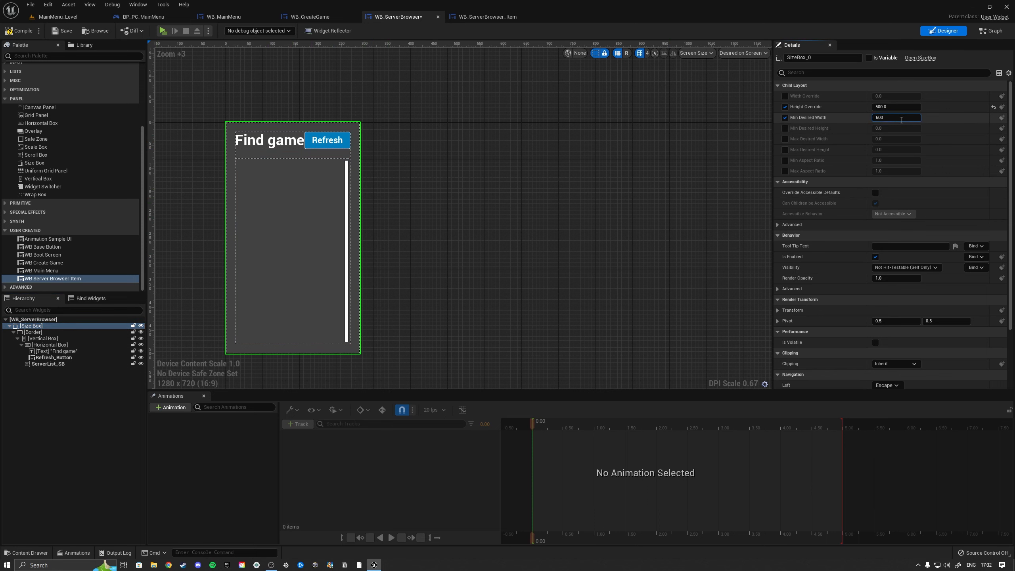
key("Return")
type("800")
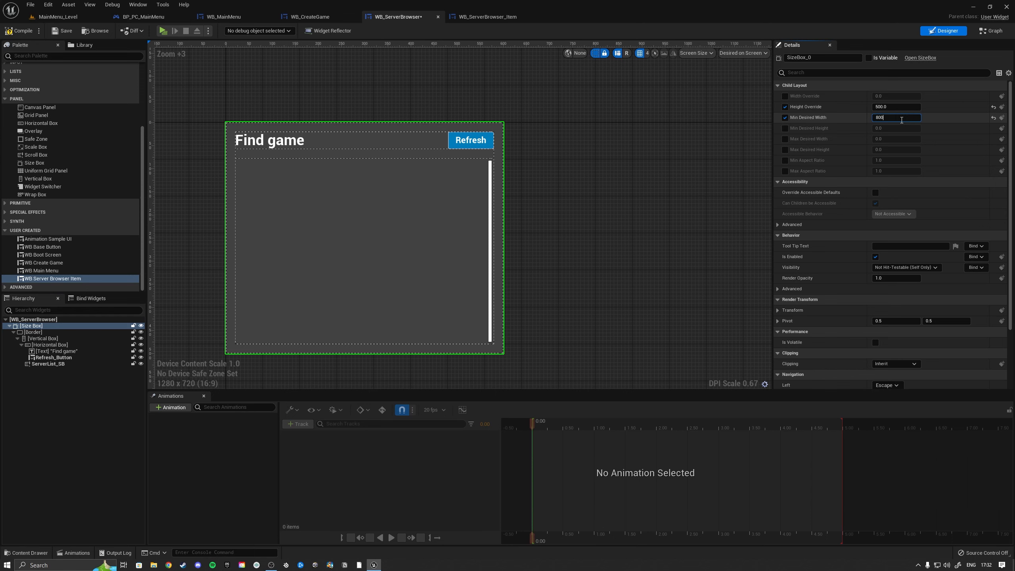
key("Return")
Check the Border's padding and the width overrides of the four inner Size Boxes in WB_ServerBrowser_Item
left_click(501, 18)
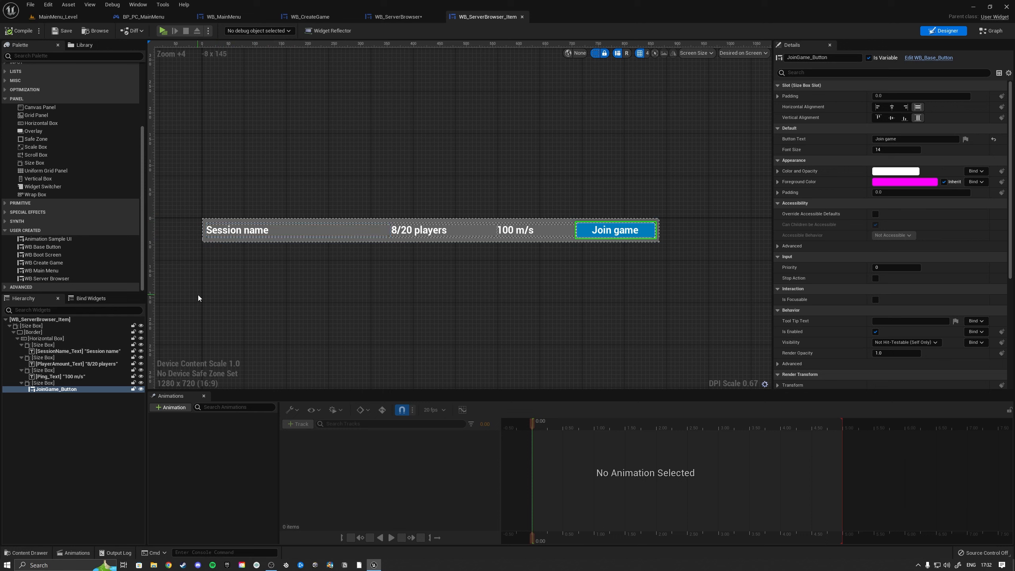
left_click(39, 330)
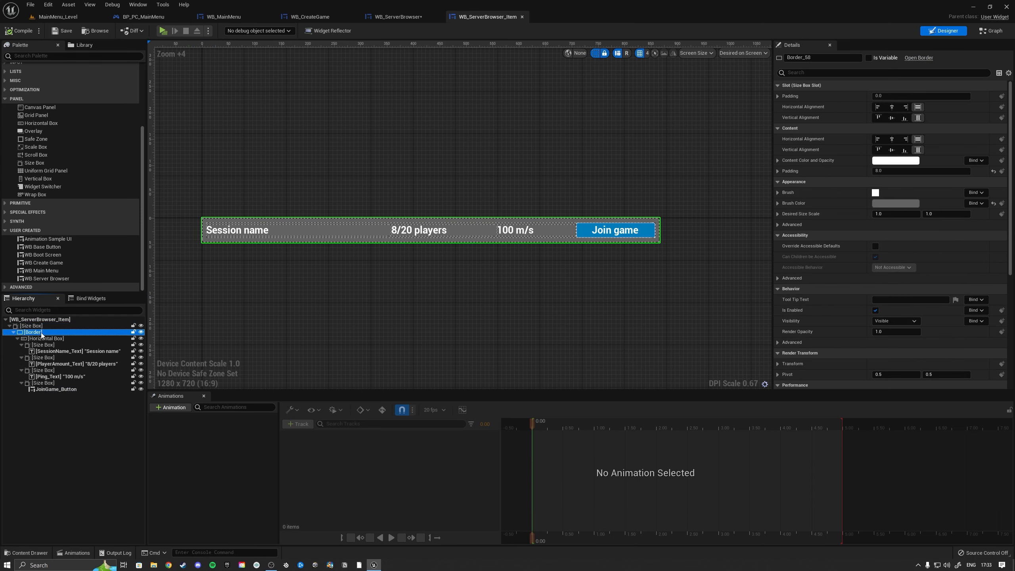
left_click(778, 171)
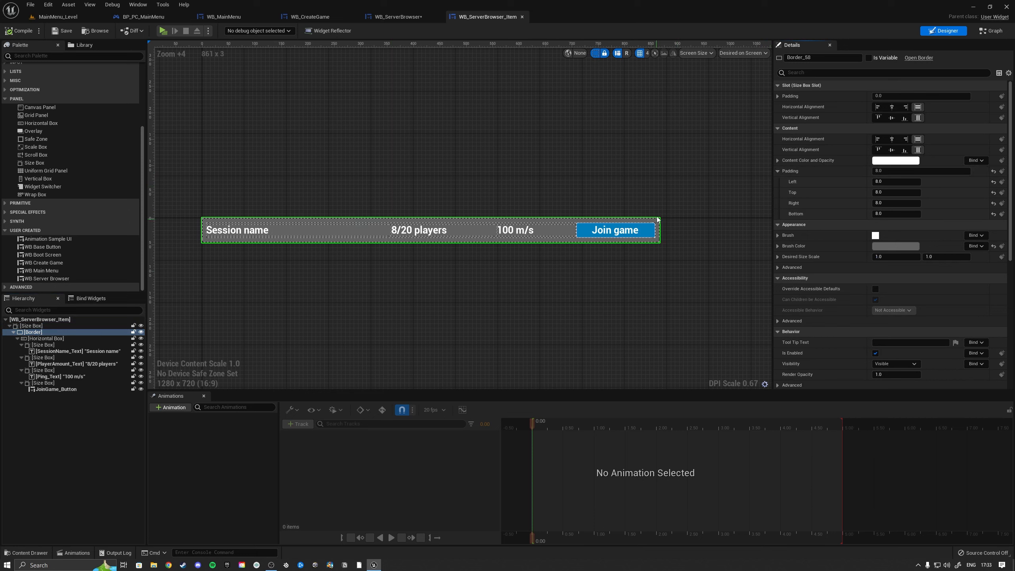
left_click(49, 344)
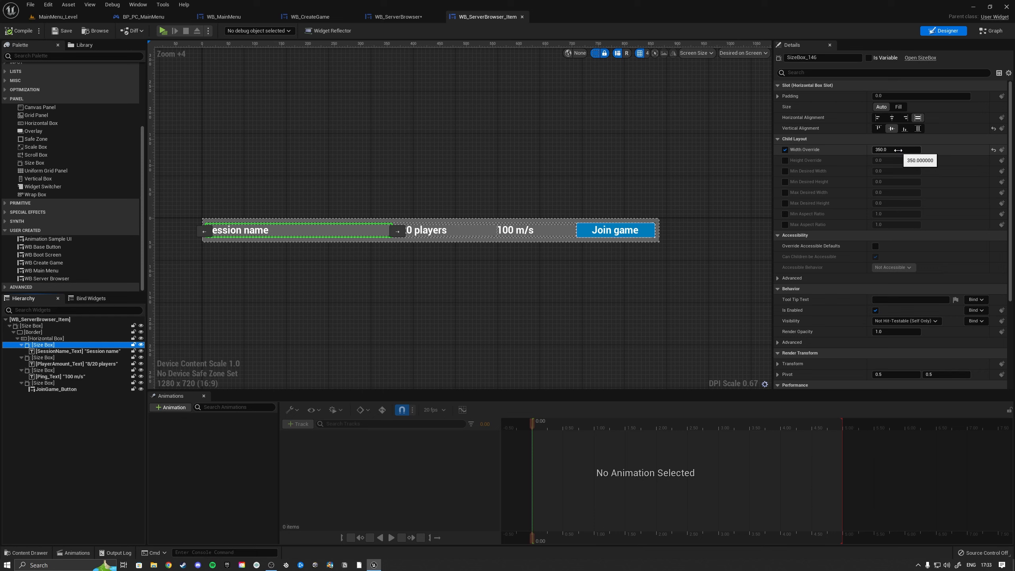
left_click(60, 356)
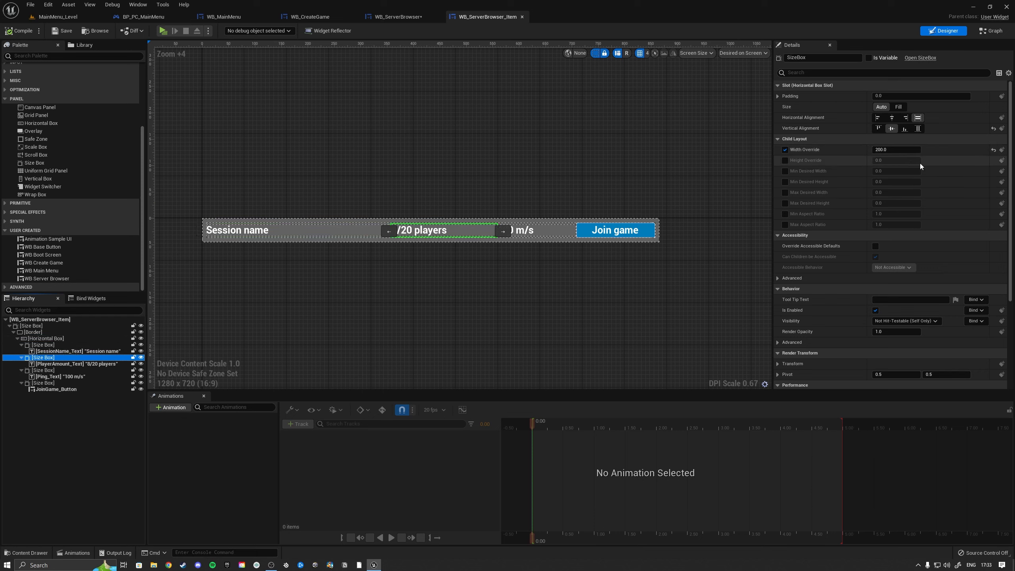
left_click(60, 370)
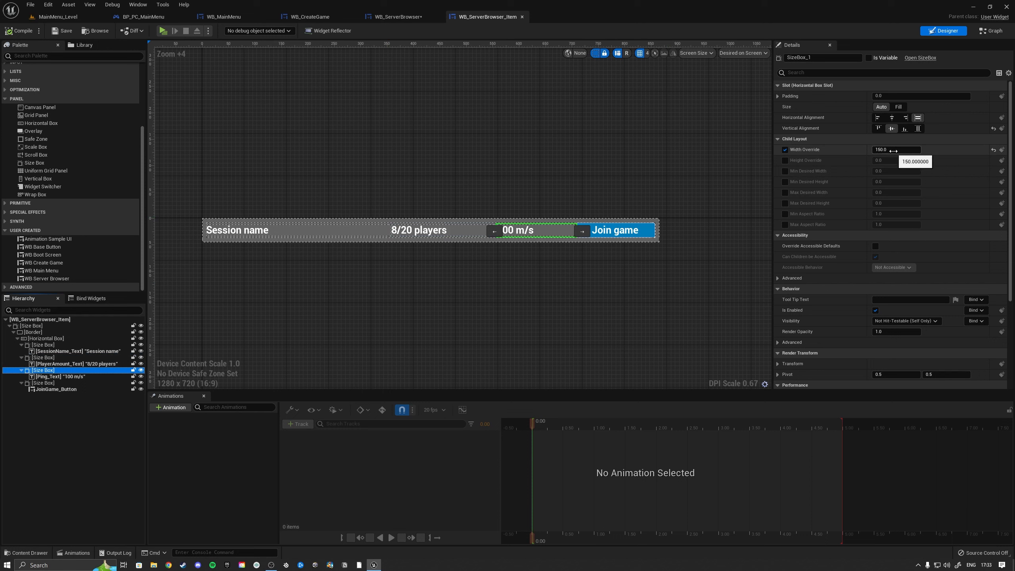
key("Down")
key("Down")
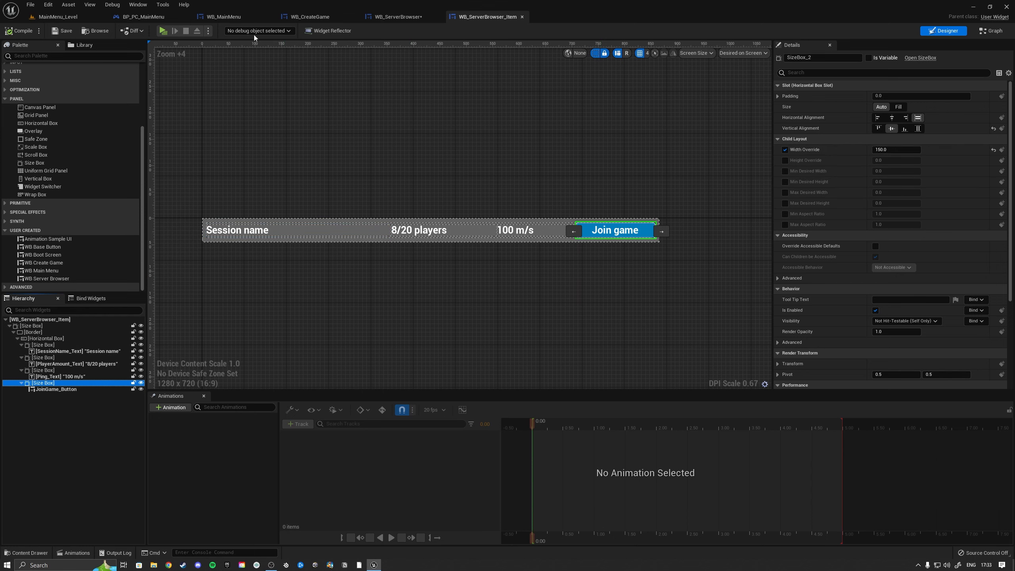
Set the minimum desired width of WB_ServerBrowser's root Size Box to 850+16 and save the widget
left_click(391, 19)
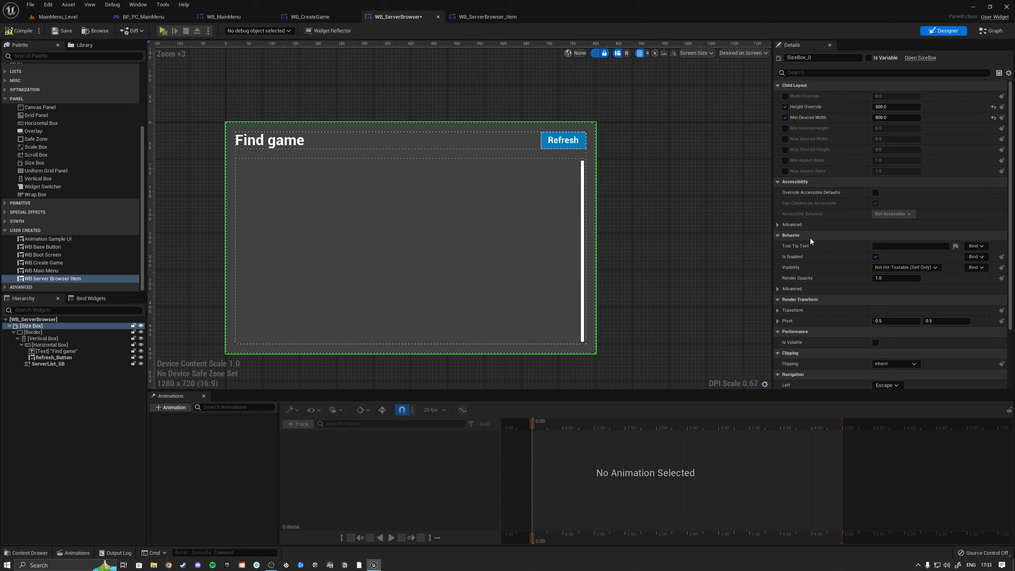
left_click(900, 116)
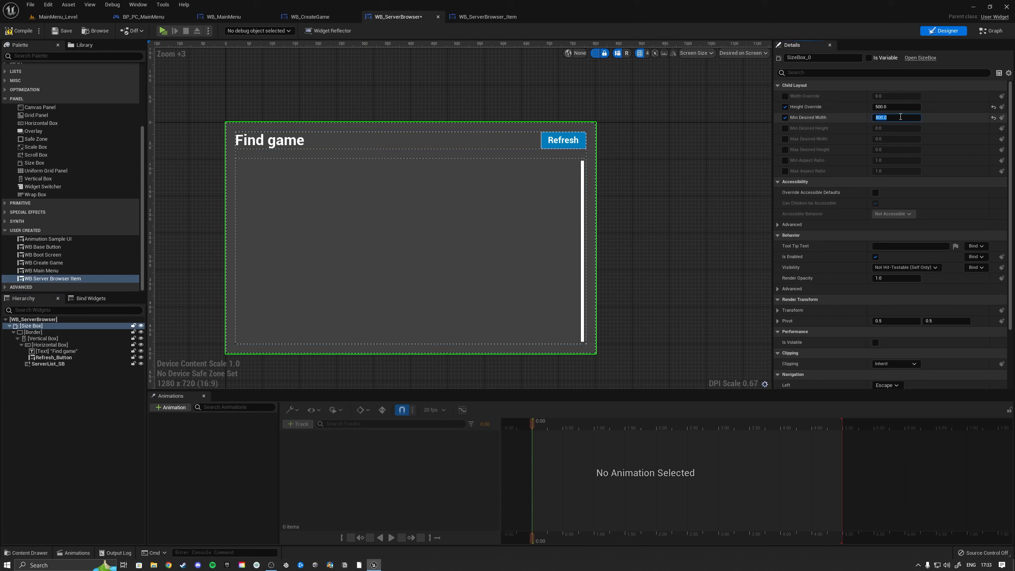
type("850+16")
key("Return")
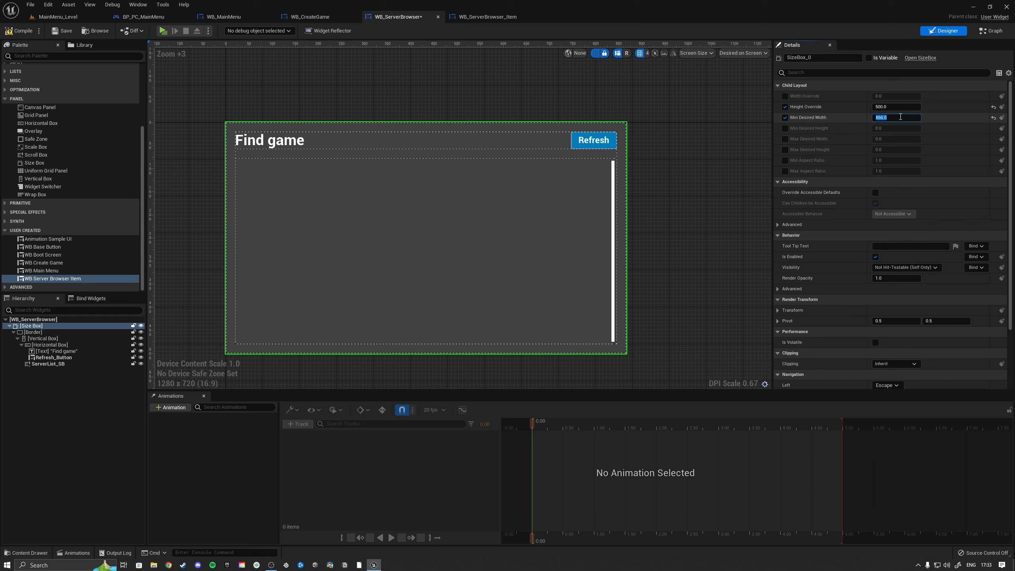
left_click(844, 122)
left_click(60, 31)
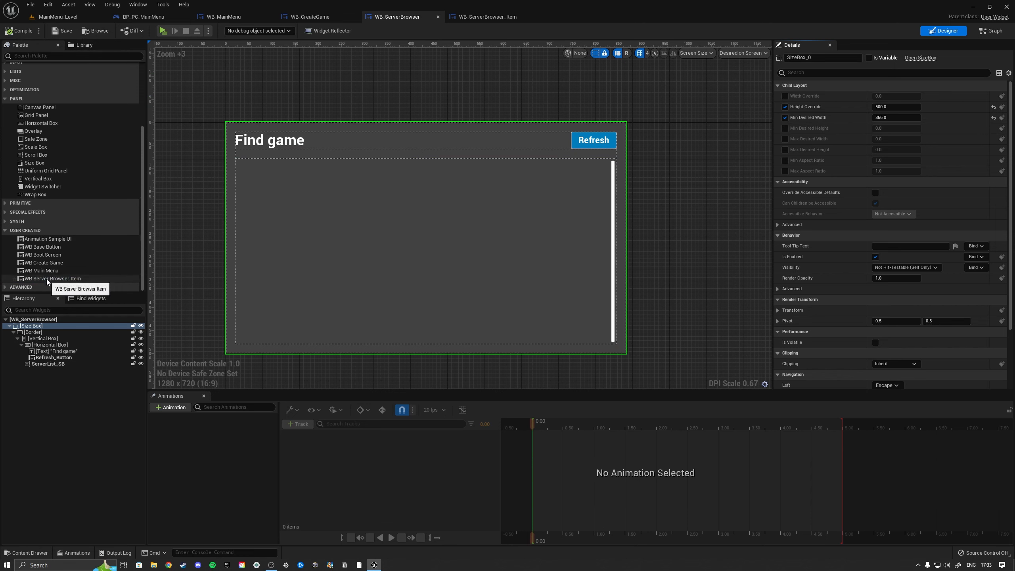
Add a WB_ServerBrowser_Item row to ServerList_SB, set the root Size Box's minimum desired width to 900, and compile
left_click_drag(46, 279, 50, 365)
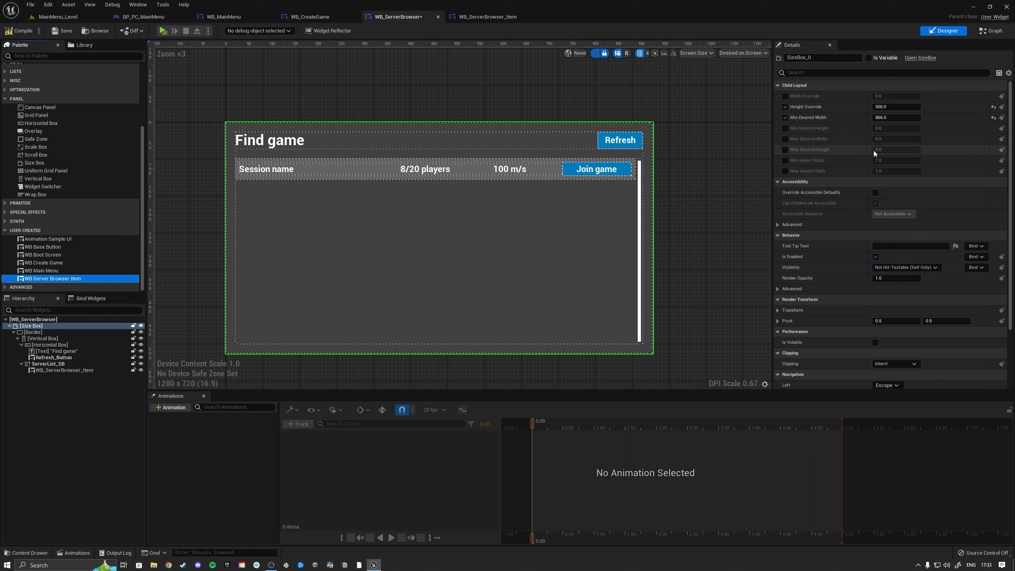
left_click(898, 117)
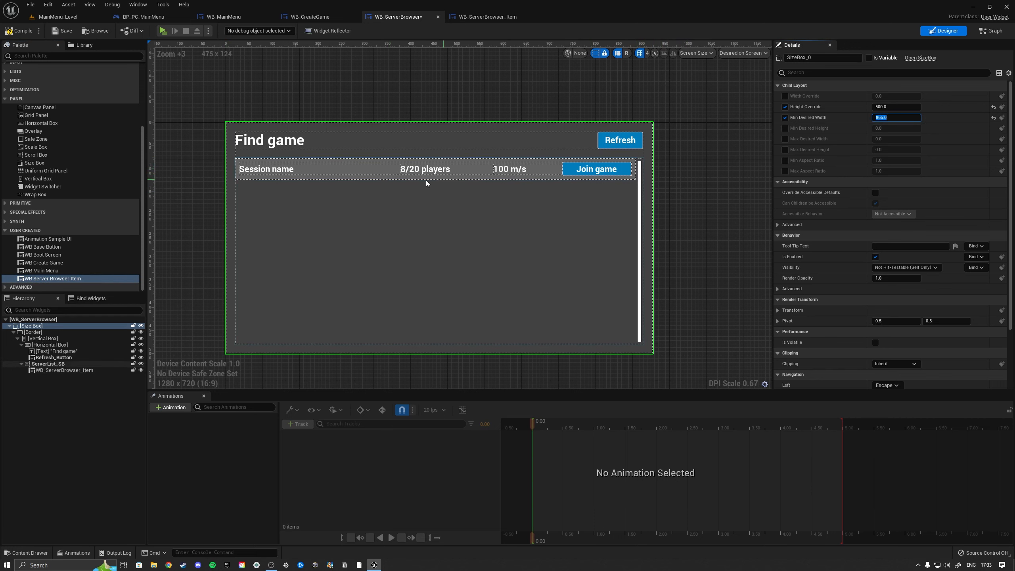
left_click(899, 117)
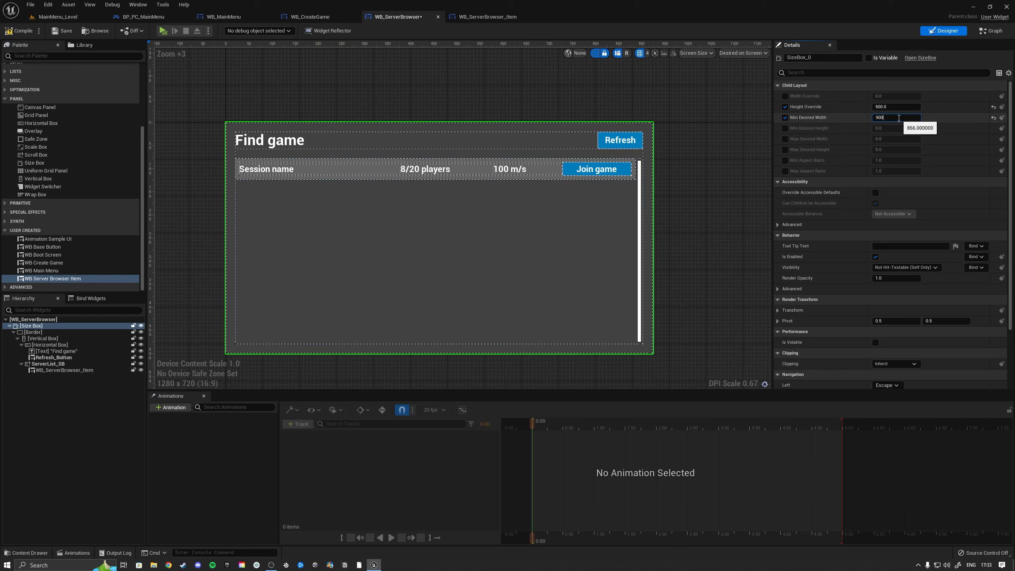
key("Return")
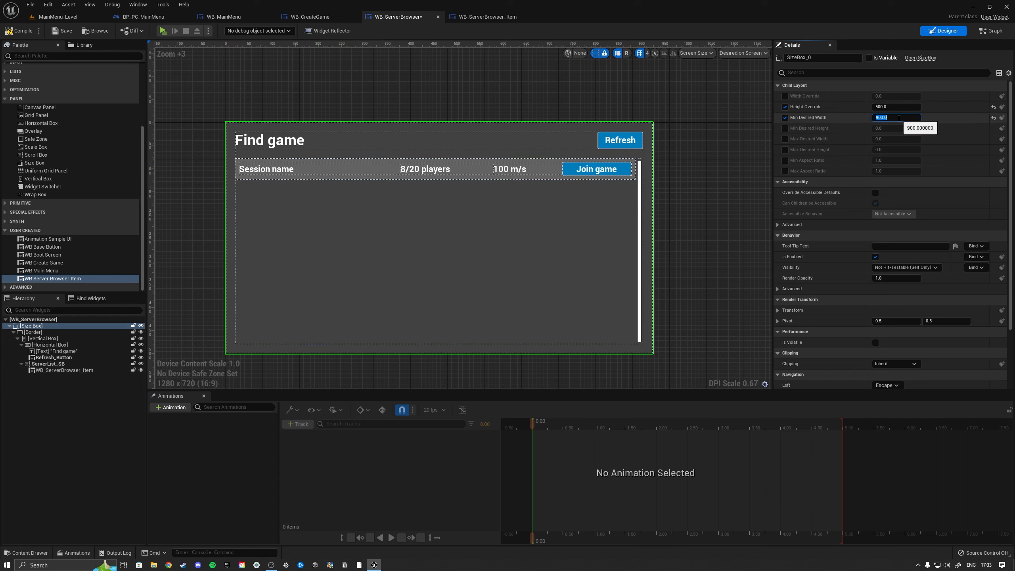
left_click(19, 36)
Duplicate the WB_ServerBrowser_Item row twice inside the ServerList_SB scroll box
left_click(58, 370)
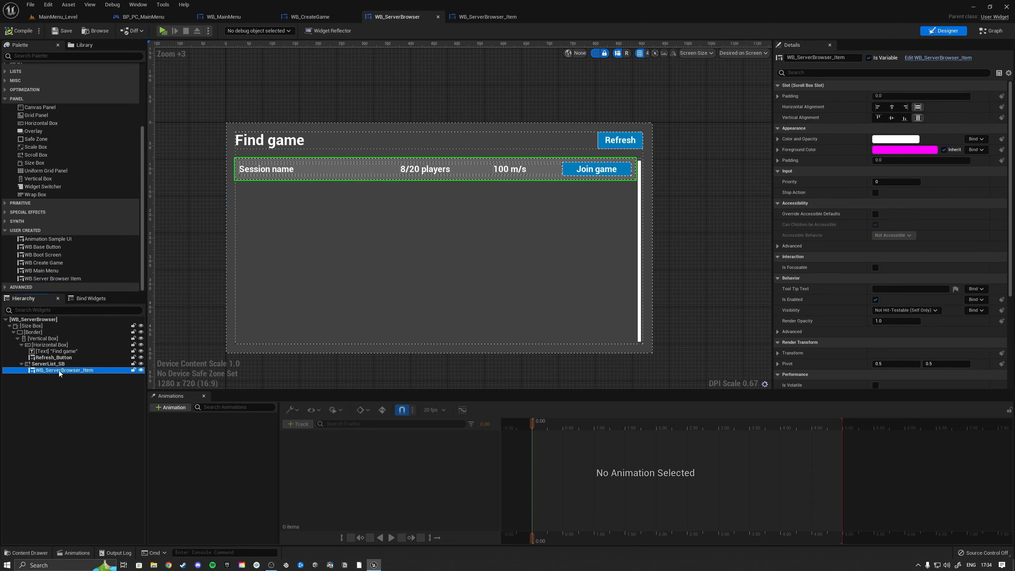
right_click(59, 371)
left_click(96, 412)
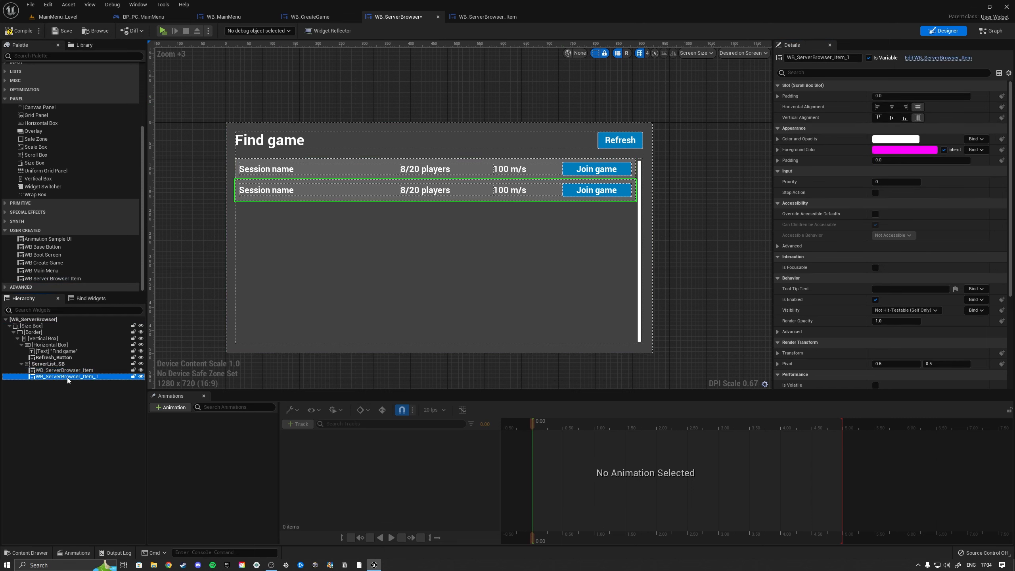
right_click(68, 378)
left_click(96, 419)
left_click(189, 180)
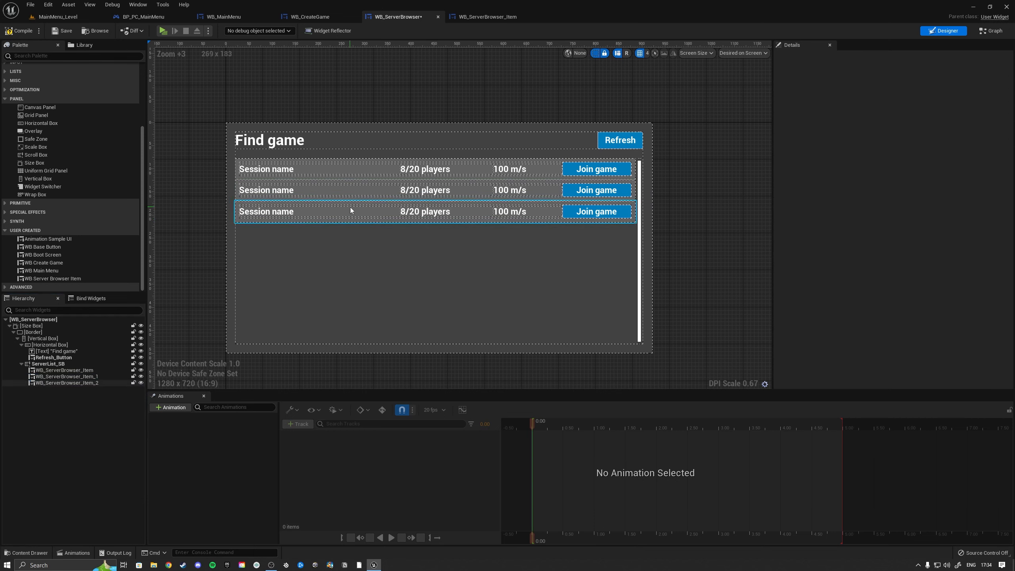
Check the slot padding of the first two WB_ServerBrowser_Item rows in ServerList_SB and save the widget
left_click(291, 191)
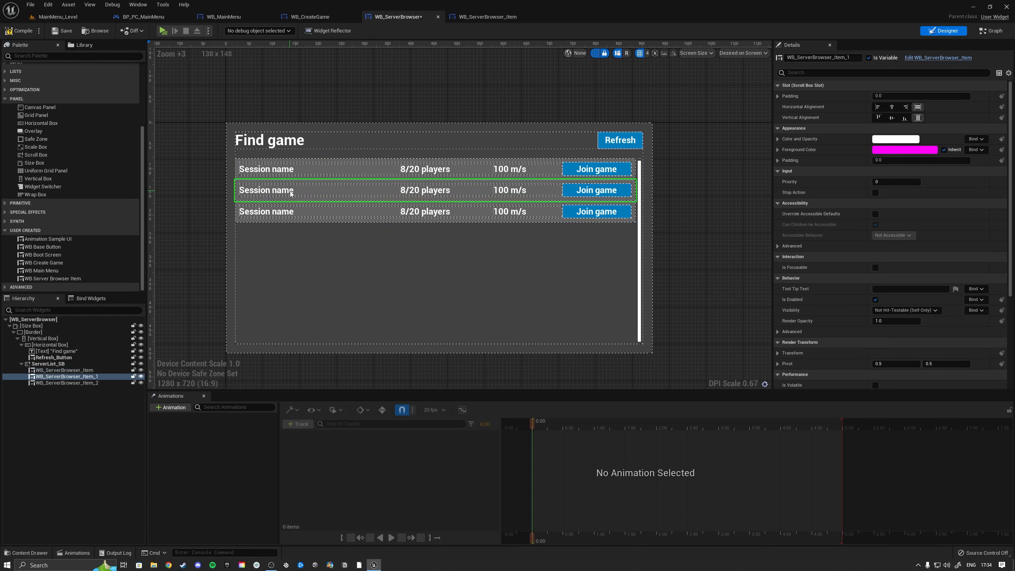
left_click(304, 172)
left_click(778, 96)
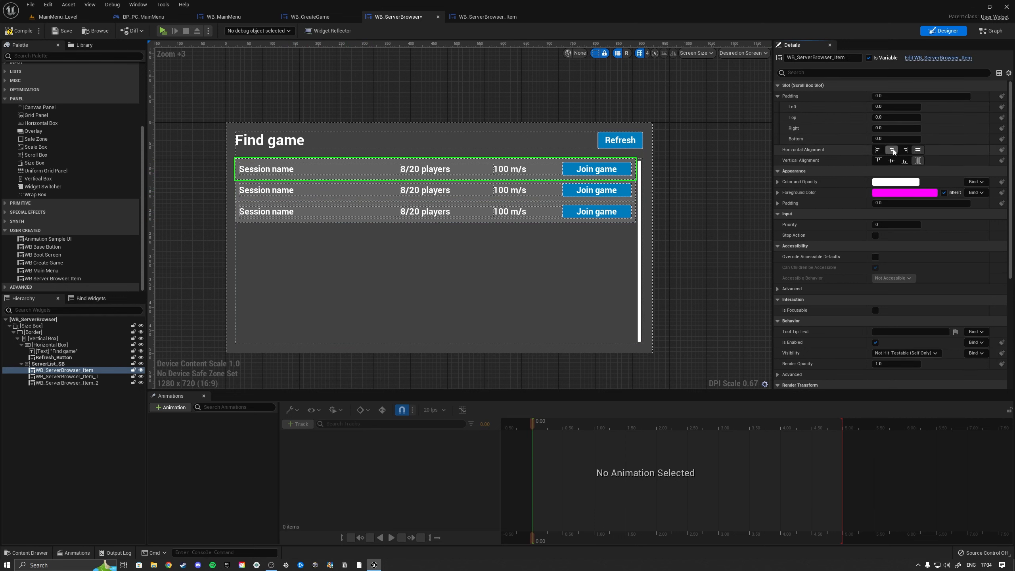
left_click(325, 196)
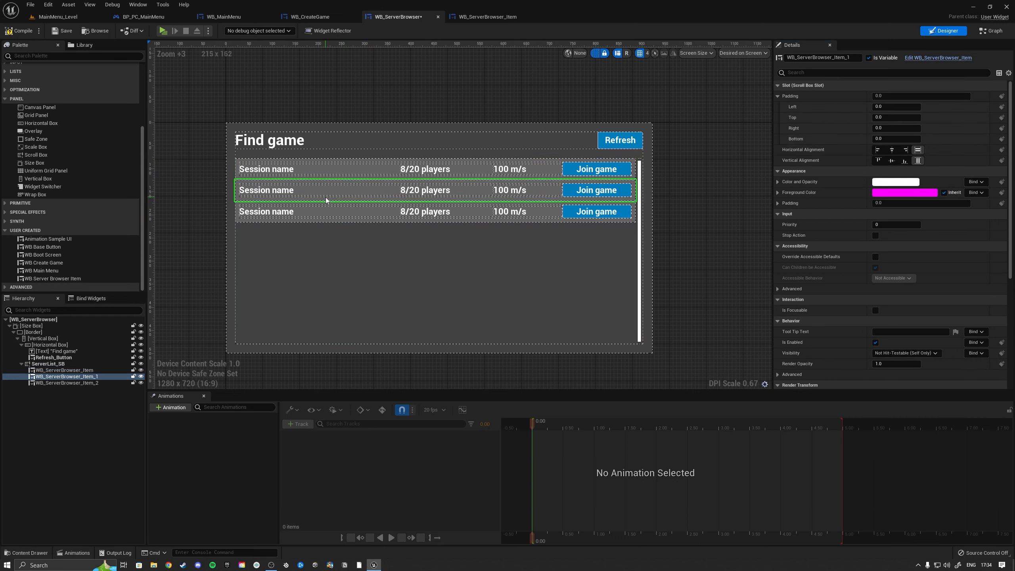
left_click(328, 173)
key("ctrl+s")
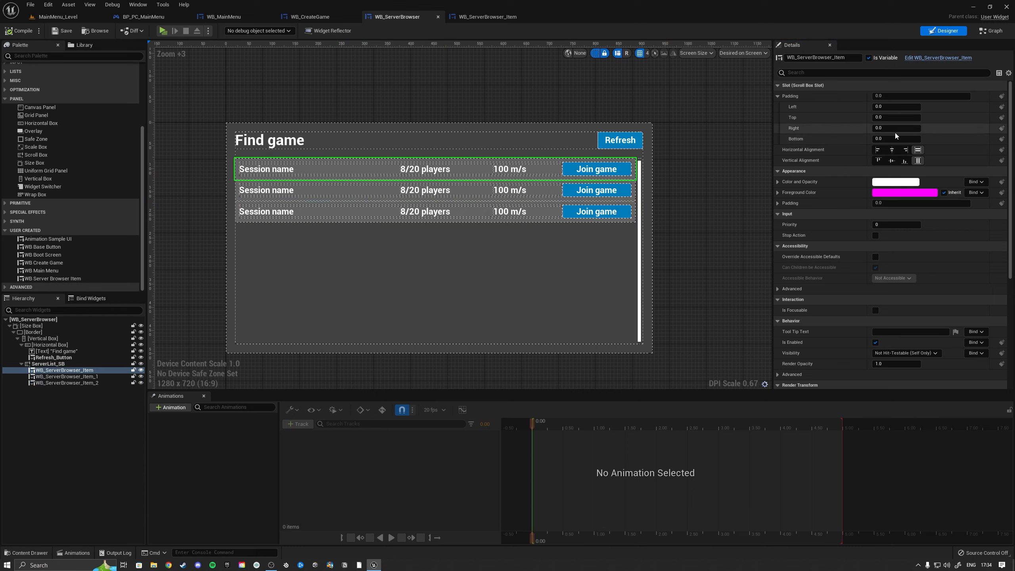
Delete all three WB_ServerBrowser_Item rows from ServerList_SB and compile WB_ServerBrowser
left_click(328, 213)
key("Delete")
left_click(321, 193)
key("Delete")
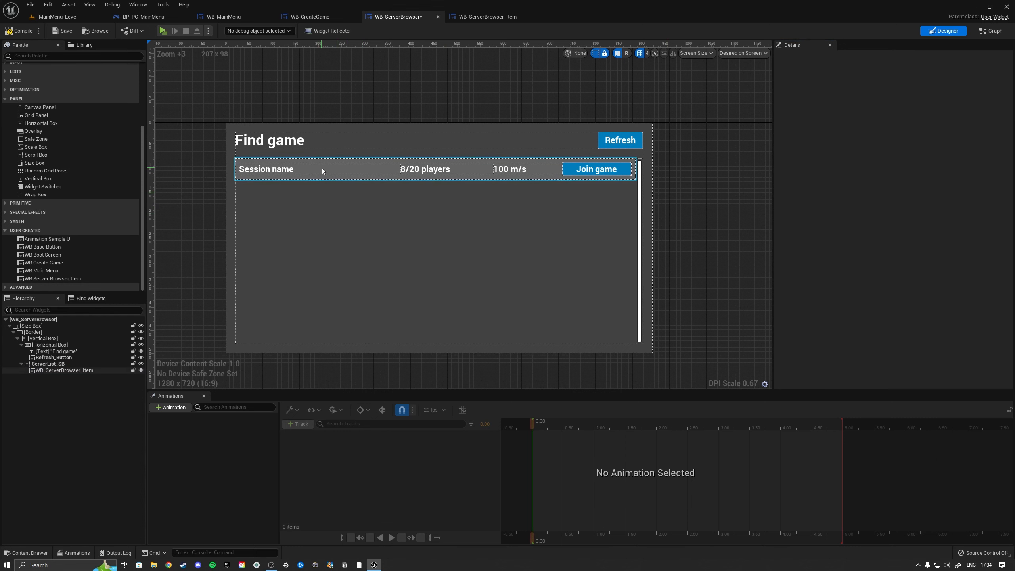
left_click(322, 169)
key("Delete")
left_click(20, 34)
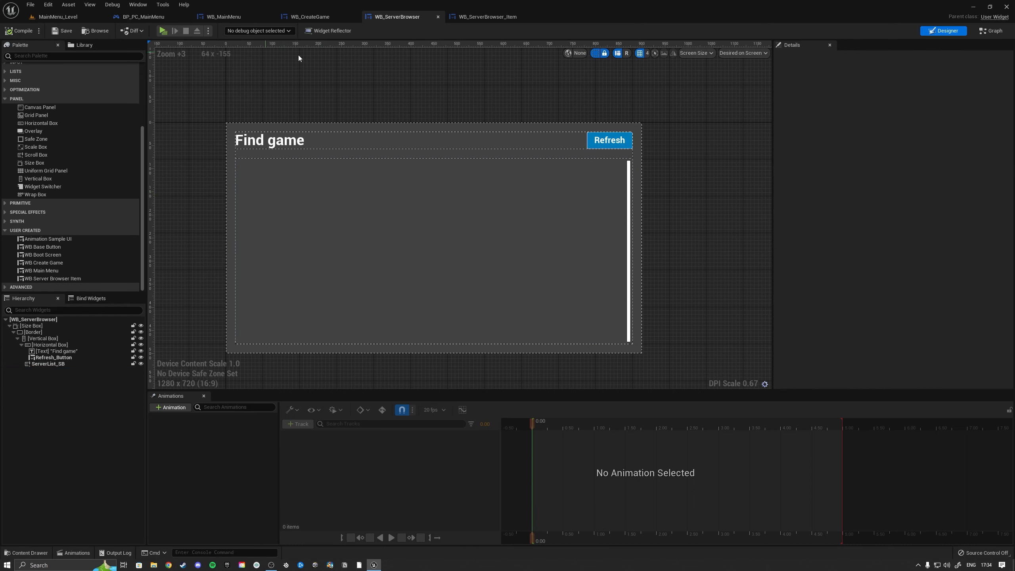
In WB_ServerBrowser_Item, wrap the root Size Box in another Size Box
left_click(488, 16)
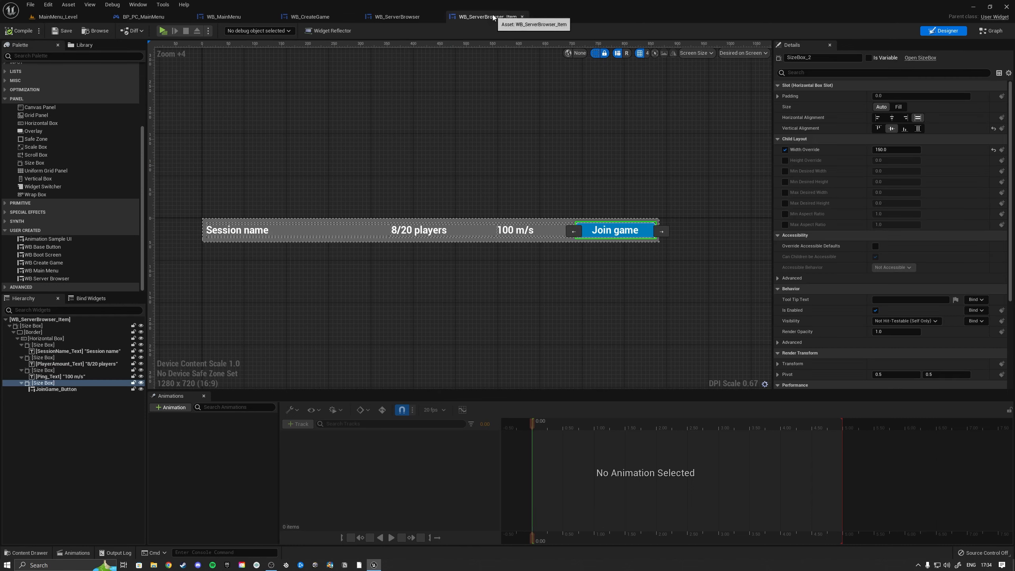
left_click(13, 332)
left_click(38, 327)
right_click(38, 327)
mouse_move(92, 401)
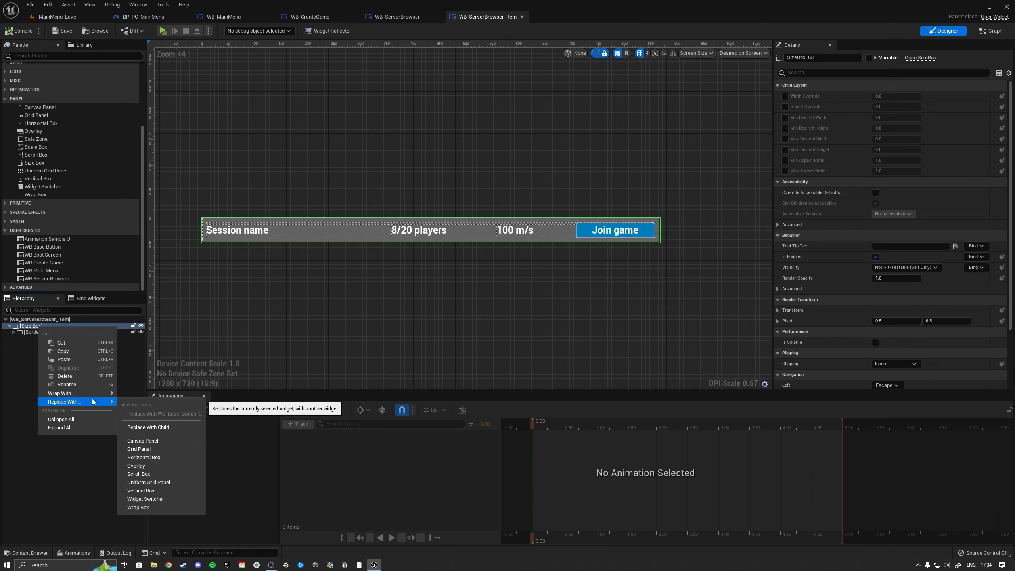
left_click(146, 512)
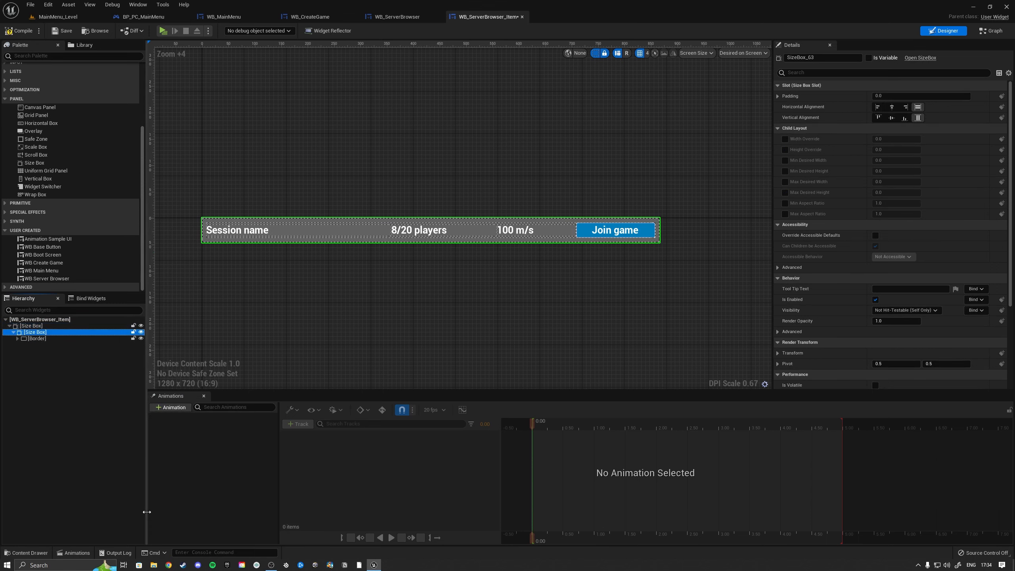
Set the bottom slot padding of the inner Size Box in WB_ServerBrowser_Item to 15 and save the widget
left_click(28, 326)
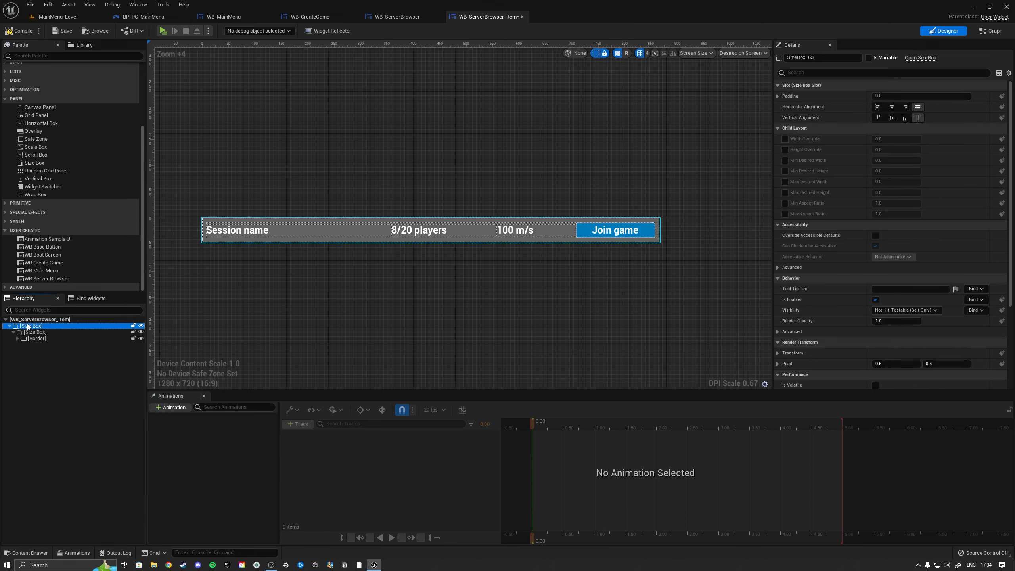
left_click(28, 333)
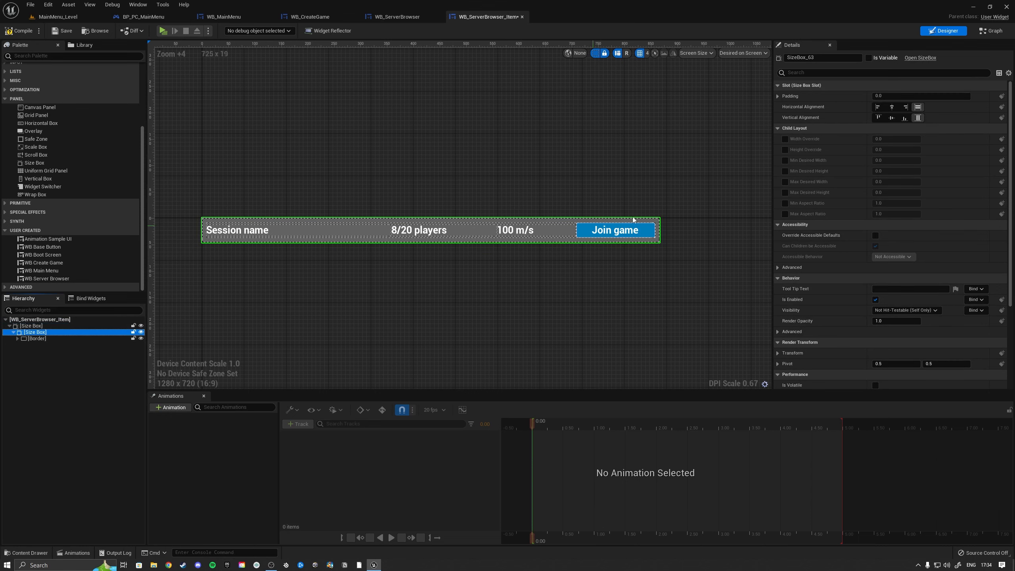
left_click(777, 96)
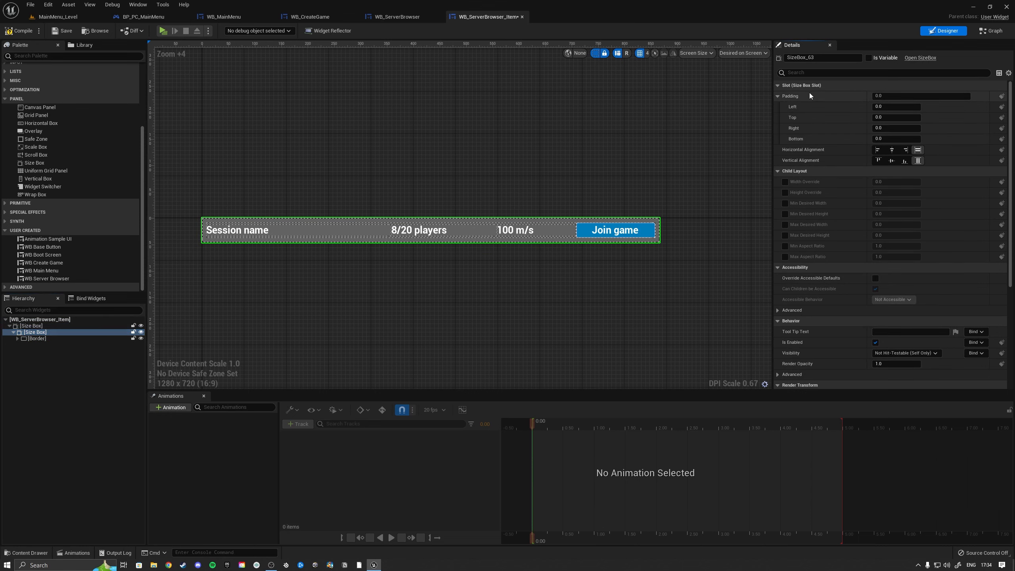
left_click(897, 139)
type("15")
key("Return")
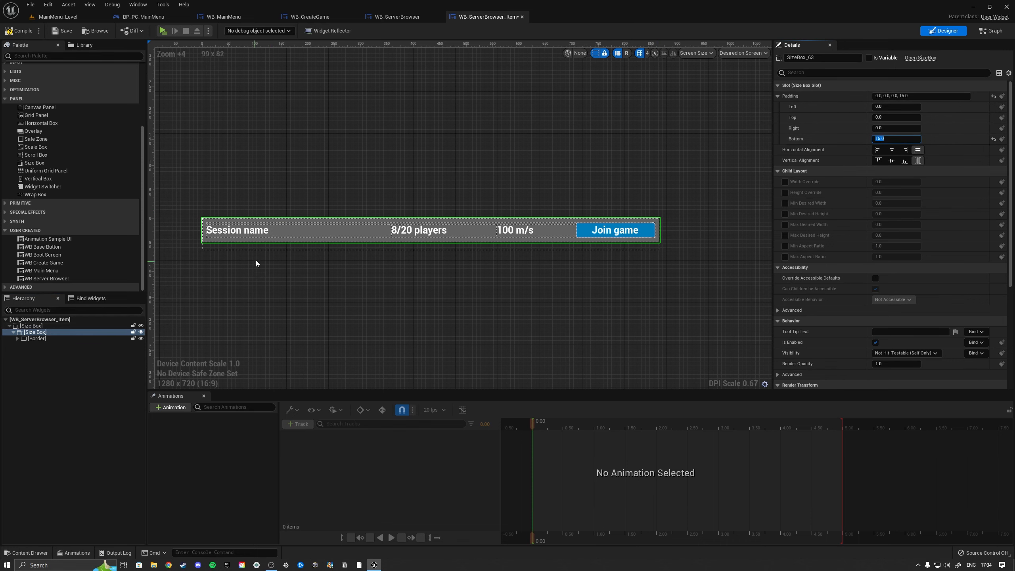
left_click(64, 32)
In WB_ServerBrowser, add a WB_ServerBrowser_Item to ServerList_SB, duplicate it twice to check the row spacing, and compile
left_click(415, 16)
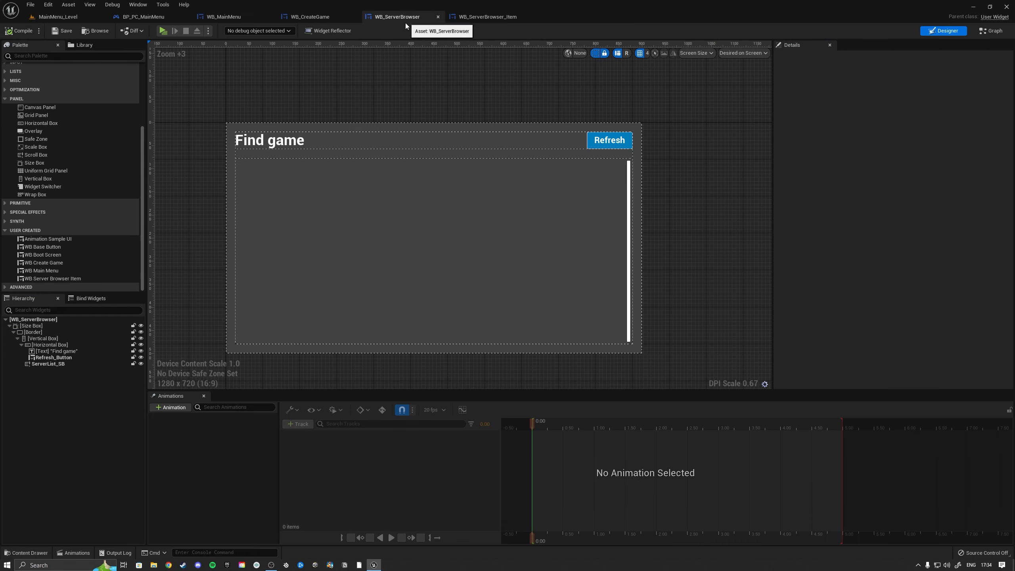
left_click(49, 365)
left_click_drag(47, 279, 41, 371)
right_click(42, 371)
left_click(71, 411)
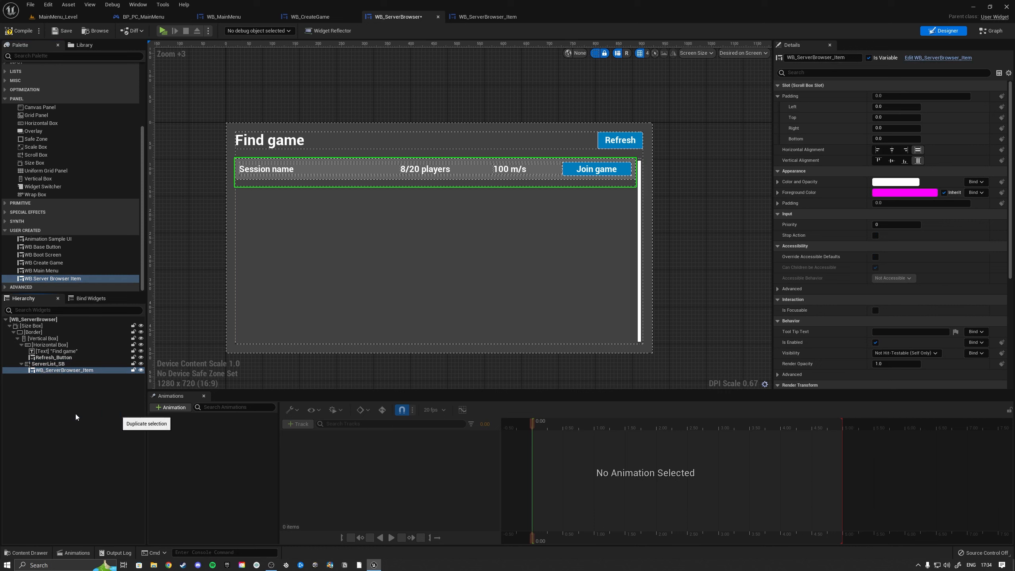
right_click(57, 378)
left_click(71, 421)
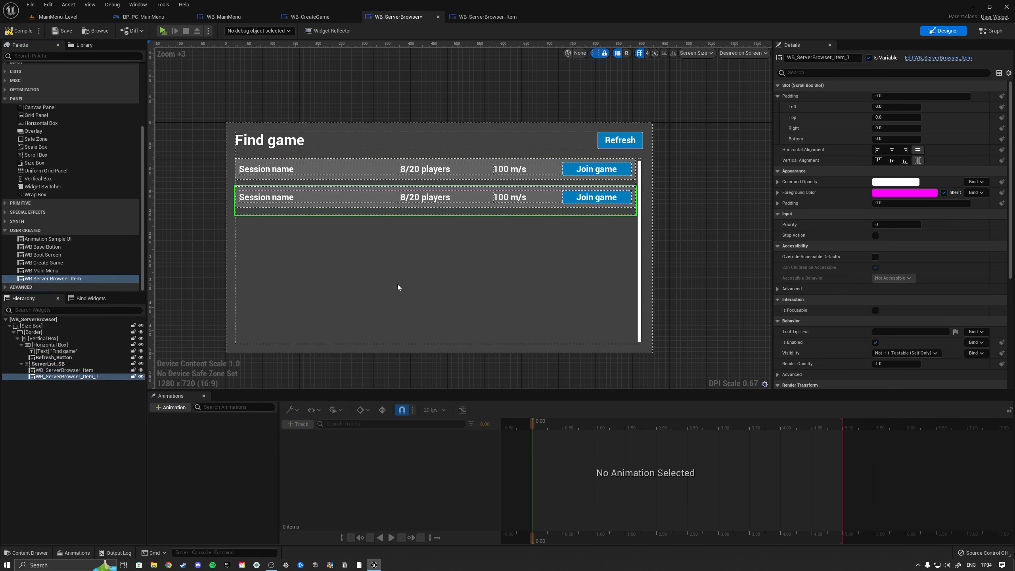
left_click(674, 233)
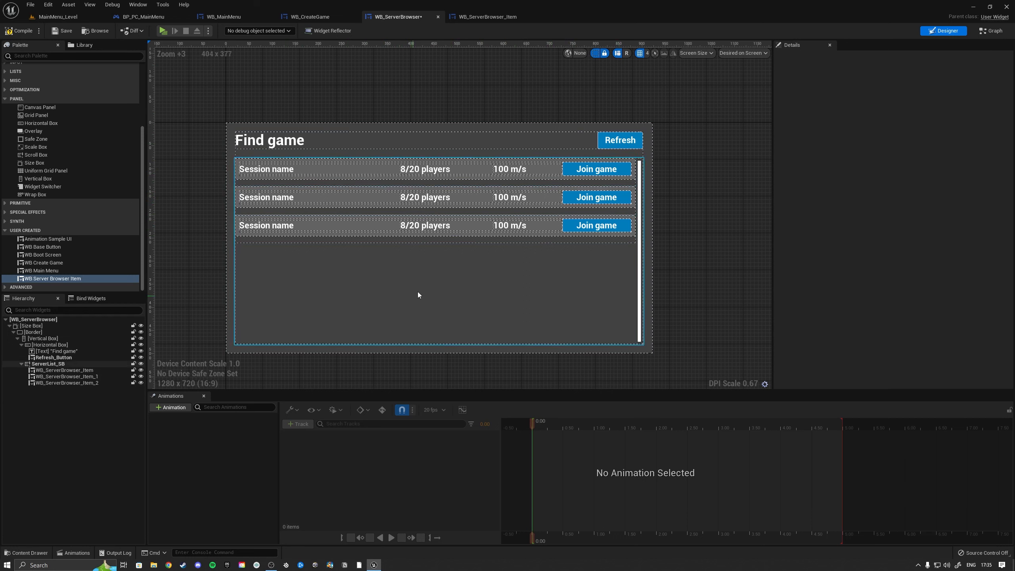
left_click(18, 30)
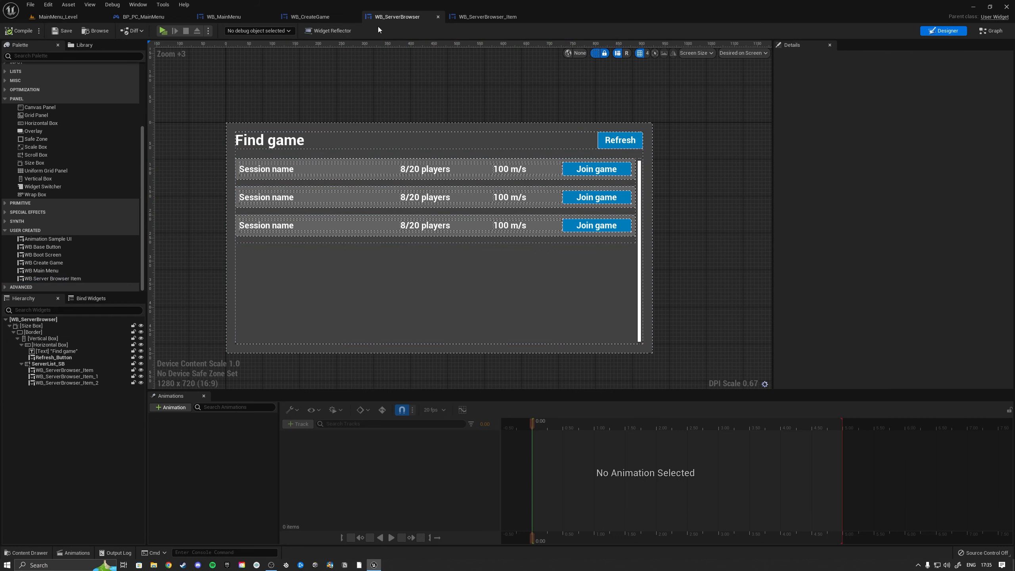
Look over WB_CreateGame, then remove the three test rows from ServerList_SB in WB_ServerBrowser and compile
left_click(324, 16)
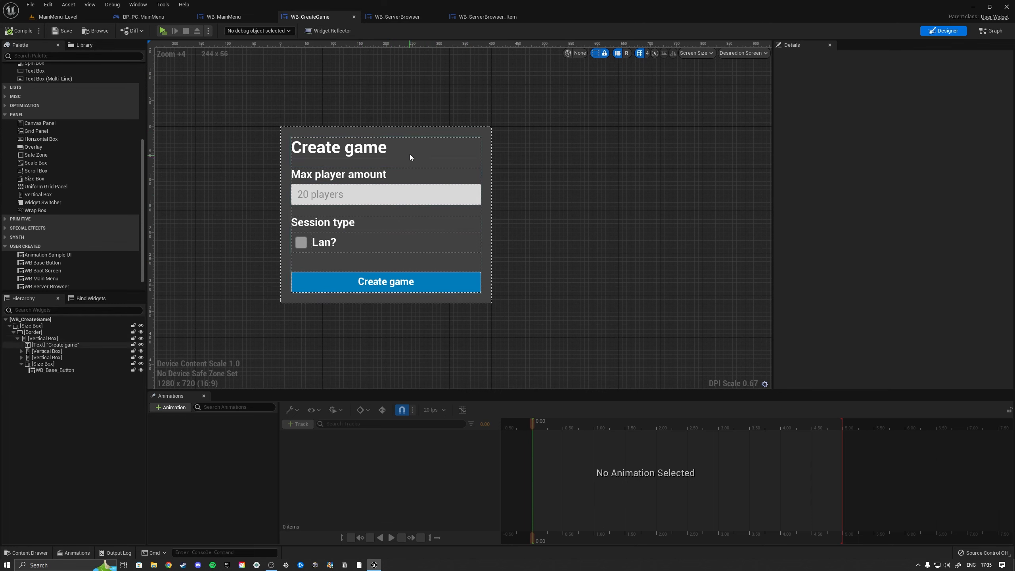
left_click(415, 18)
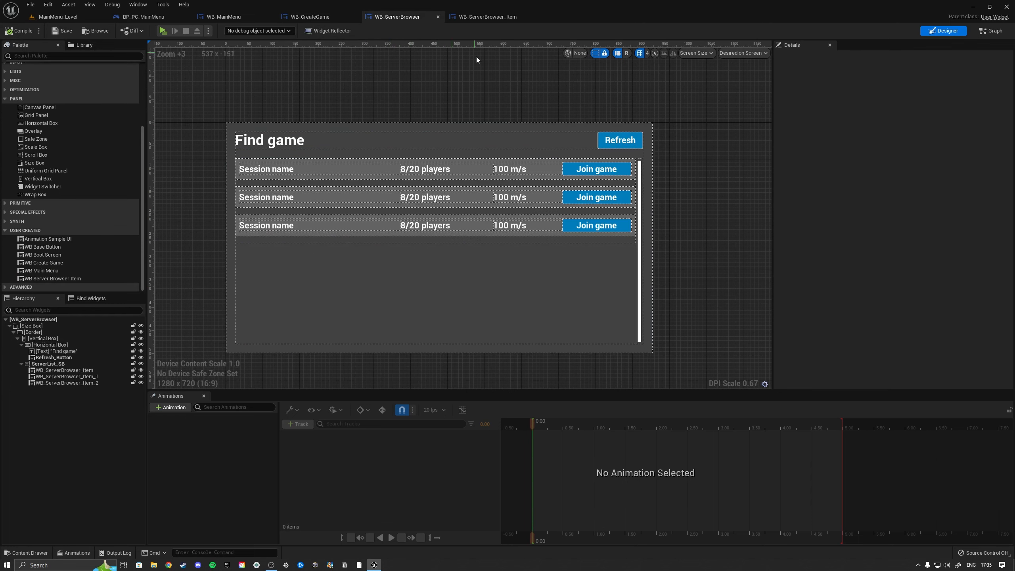
left_click(357, 235)
key("Delete")
left_click(359, 202)
key("Delete")
left_click(357, 174)
key("Delete")
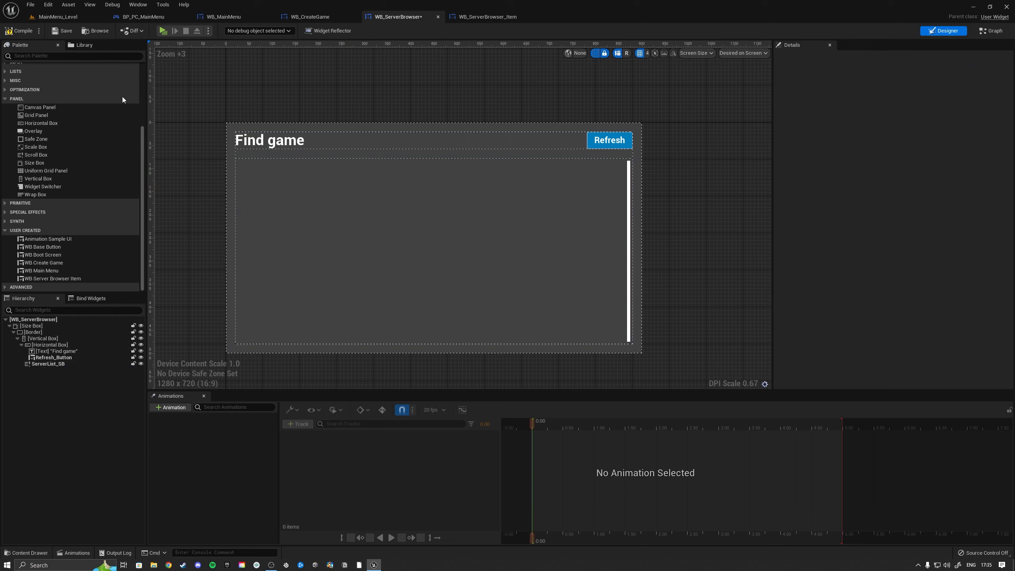
left_click(18, 31)
Close the WB_ServerBrowser_Item, WB_ServerBrowser, WB_CreateGame and BP_PC_MainMenu editors
left_click(492, 17)
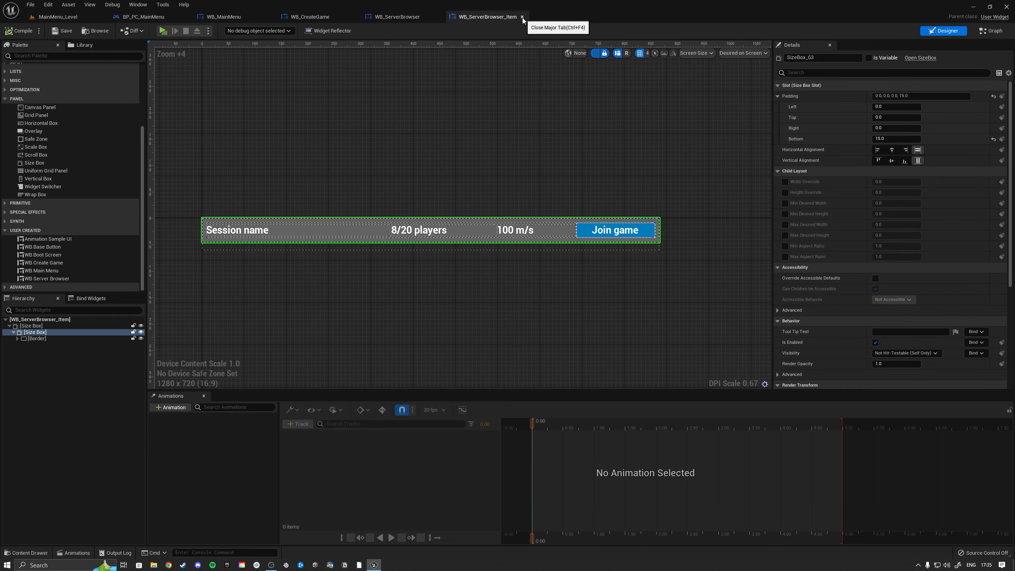
left_click(522, 18)
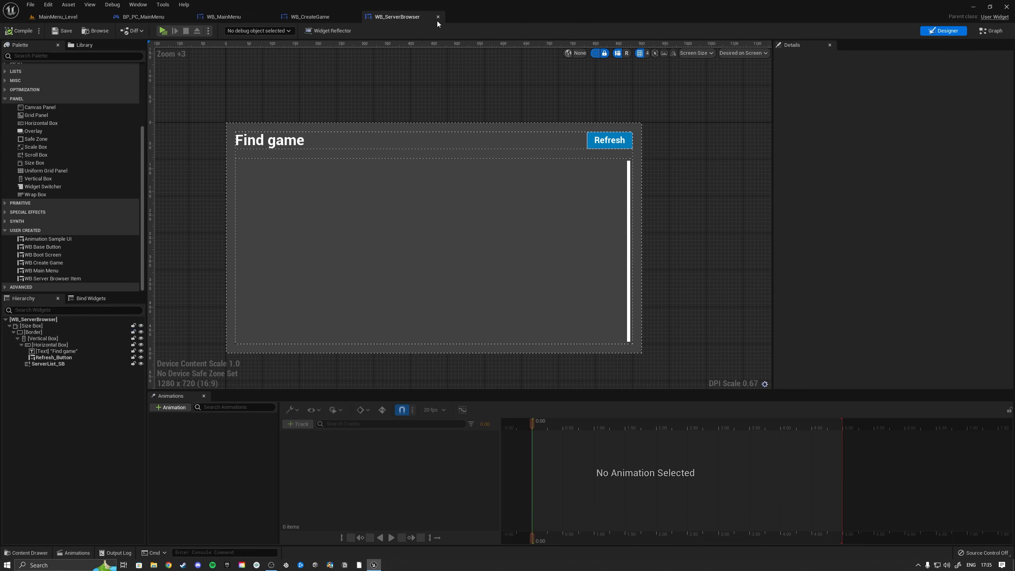
left_click(438, 18)
left_click(354, 16)
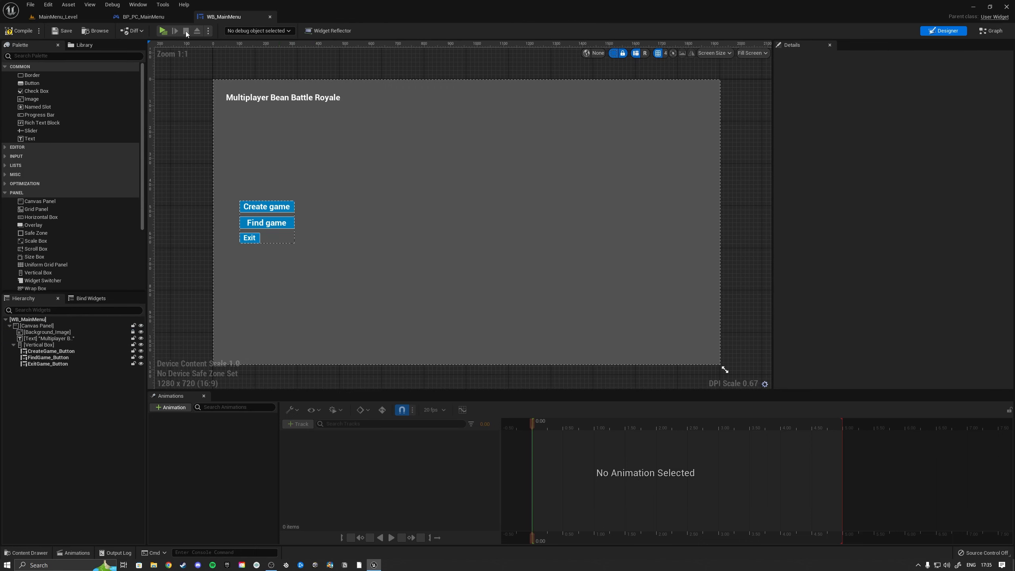
left_click(186, 16)
Open WB_MainMenu from the MainMenu content folder and inspect its CreateGame_Button and FindGame_Button
left_click(58, 17)
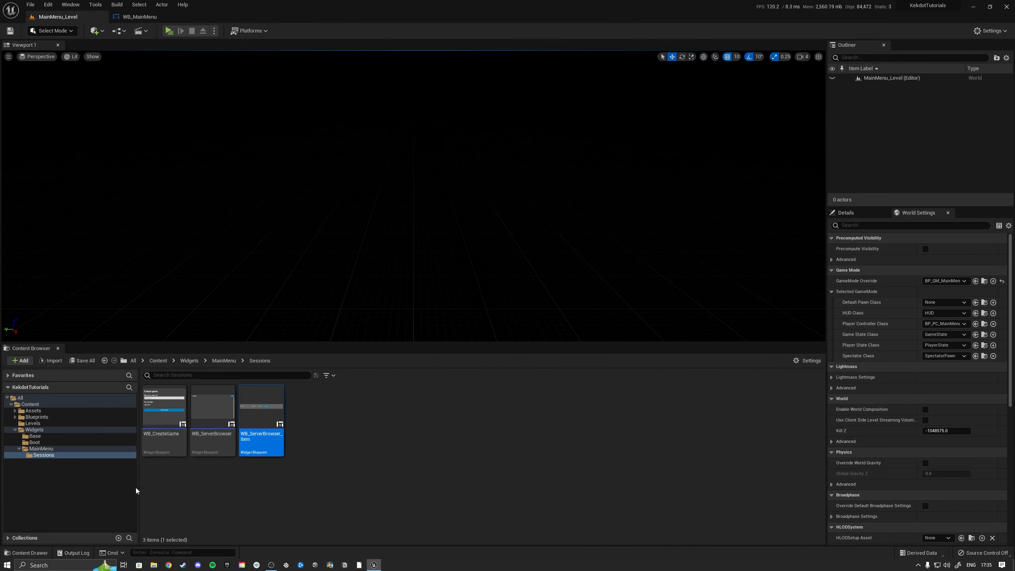
left_click(41, 448)
double_click(205, 438)
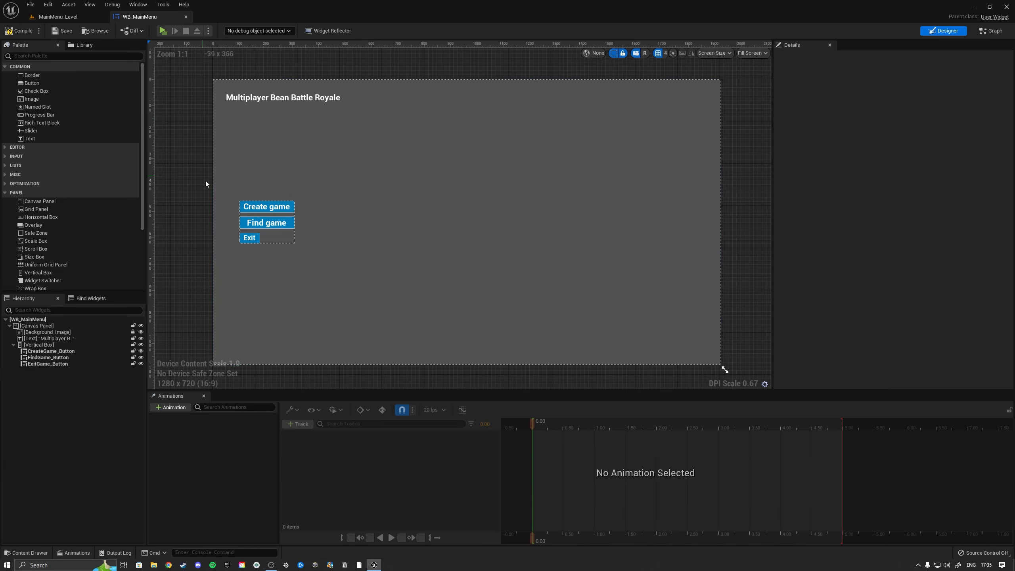
left_click(245, 210)
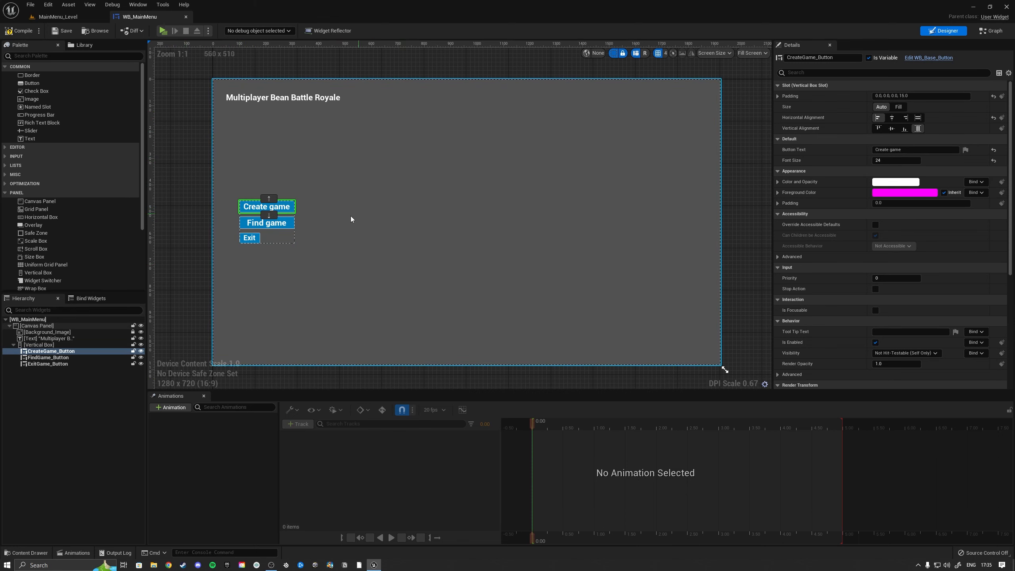
left_click(248, 227)
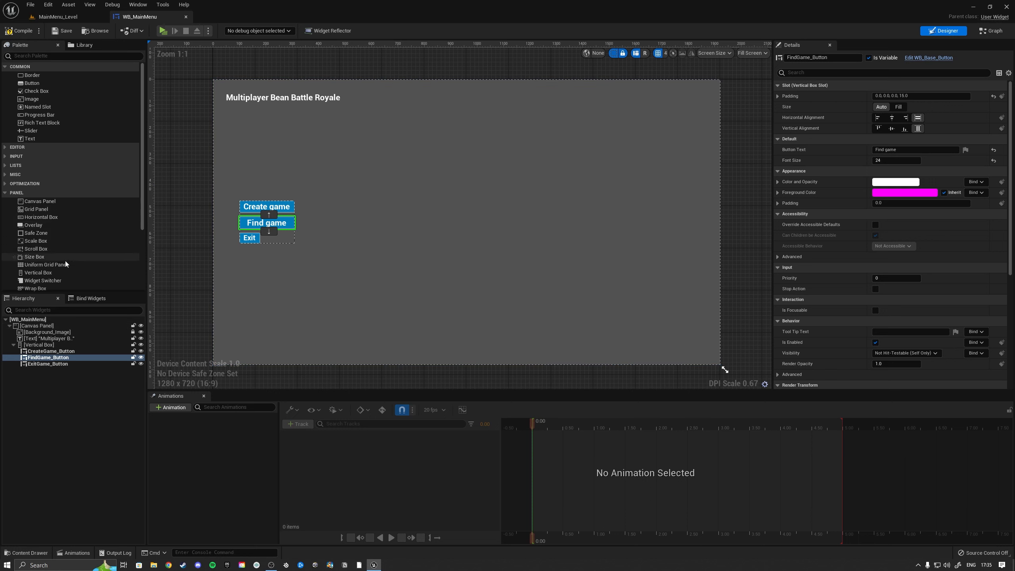
Add a Widget Switcher to WB_MainMenu's Canvas Panel and nest the Vertical Box with the menu buttons inside it
left_click(53, 282)
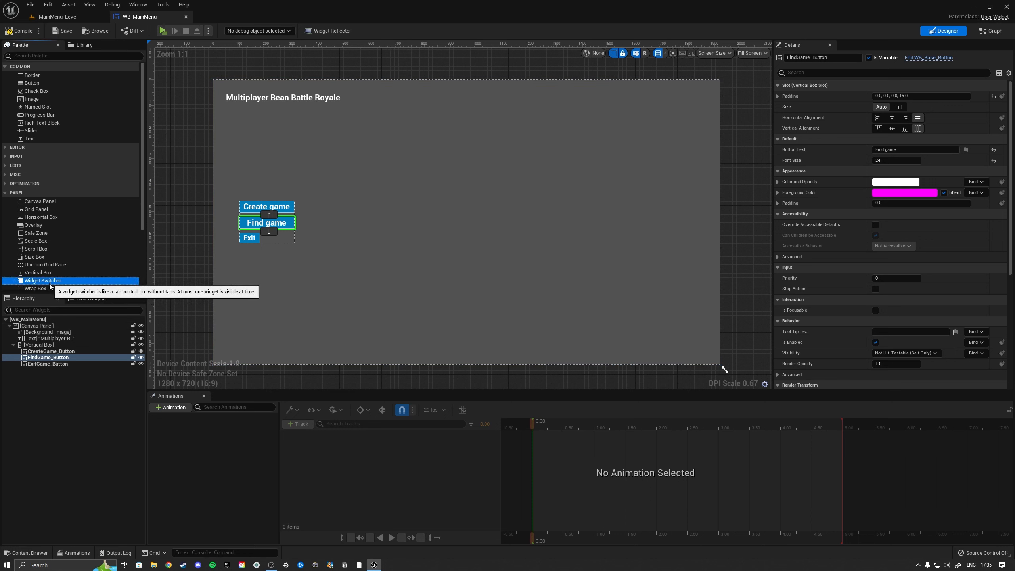
left_click(14, 345)
left_click(28, 345)
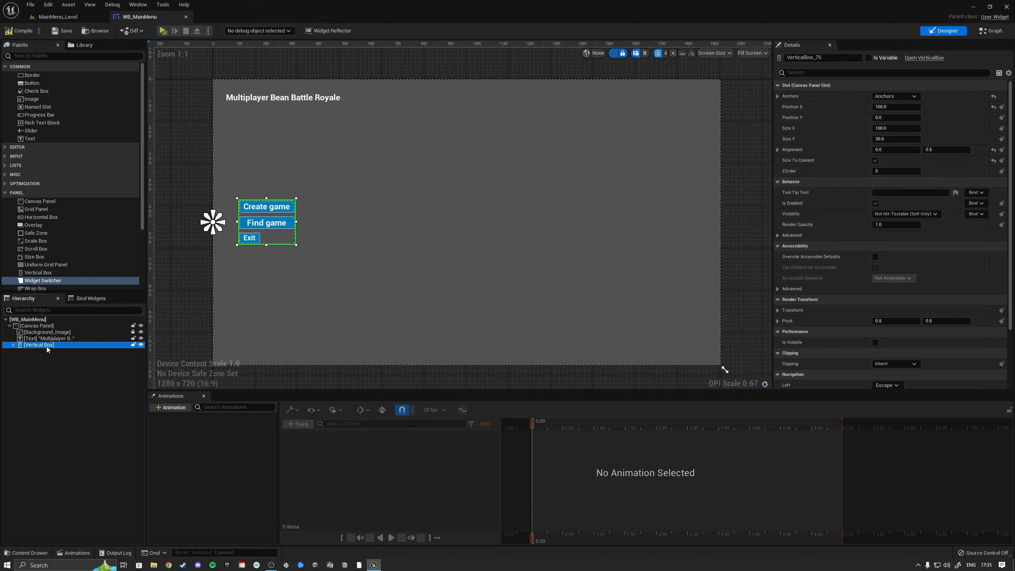
left_click(35, 282)
left_click_drag(35, 283, 35, 345)
left_click(31, 344)
left_click(31, 352)
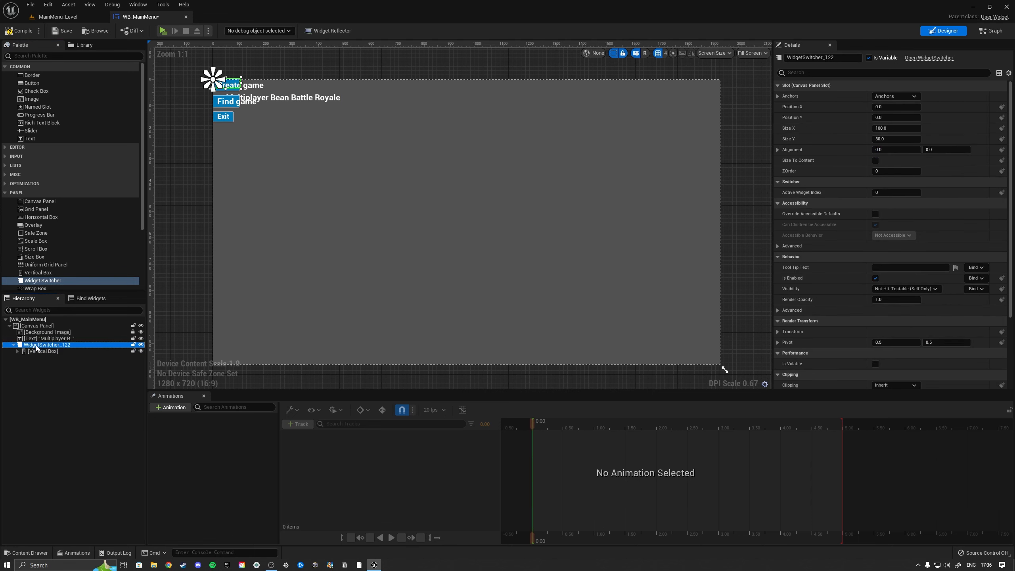
Anchor the widget switcher to stretch over the whole canvas, with all four offsets at 0
left_click(903, 96)
left_click(862, 97)
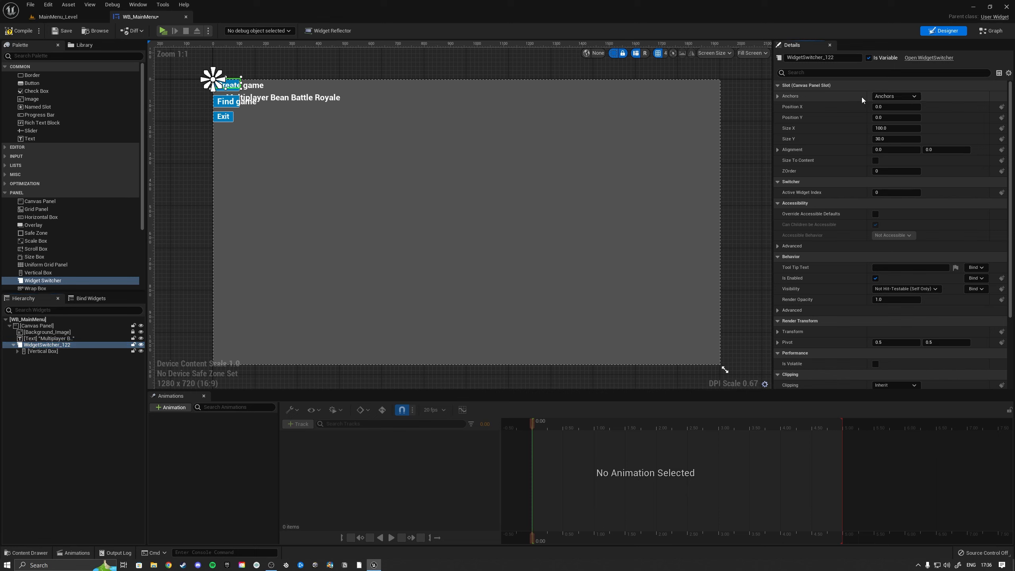
left_click(892, 96)
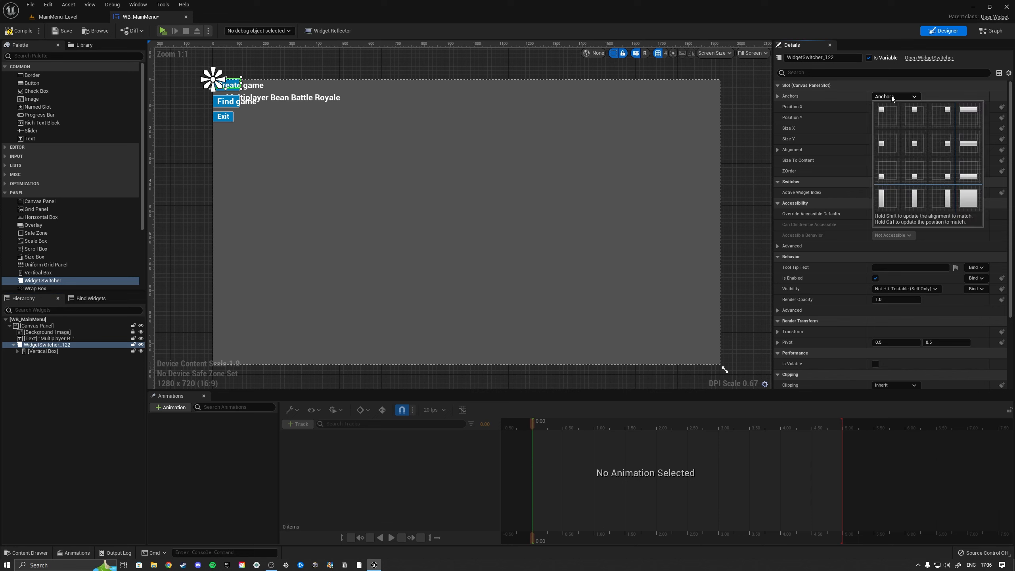
left_click(969, 199)
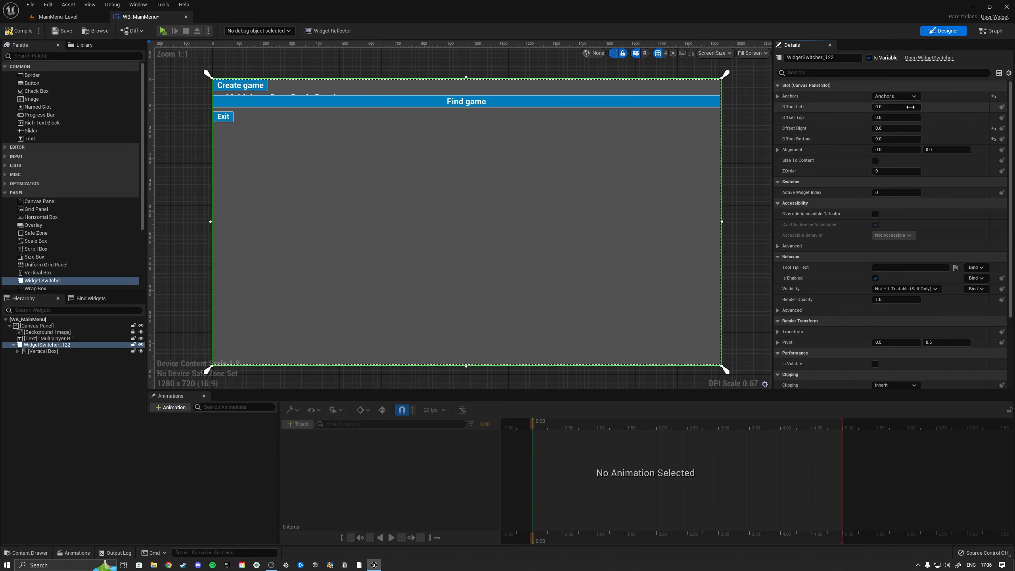
left_click(896, 95)
left_click(964, 198)
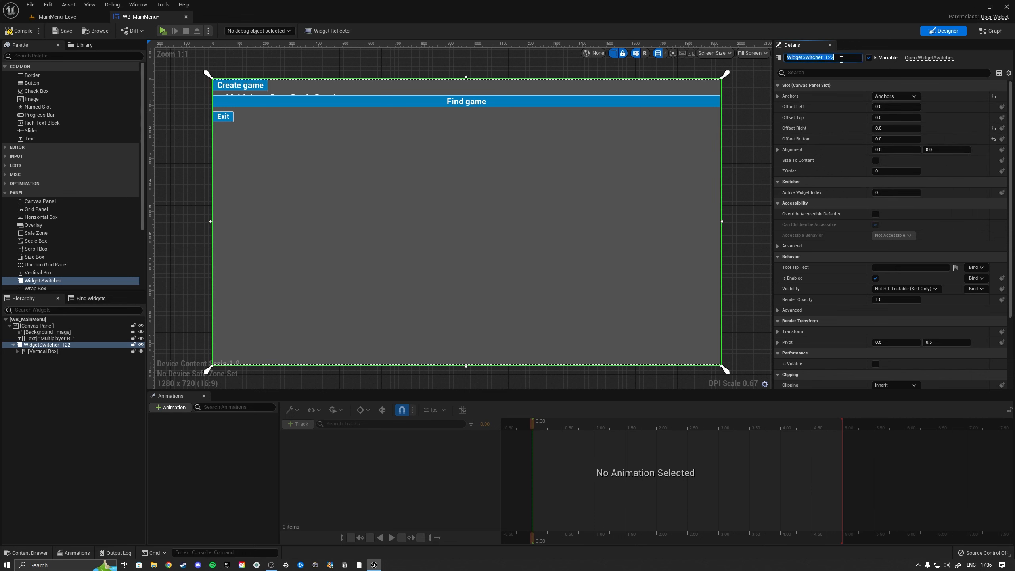
Rename the widget switcher to WidgetSwitcher and save WB_MainMenu
key("BackSpace")
key("BackSpace")
key("Return")
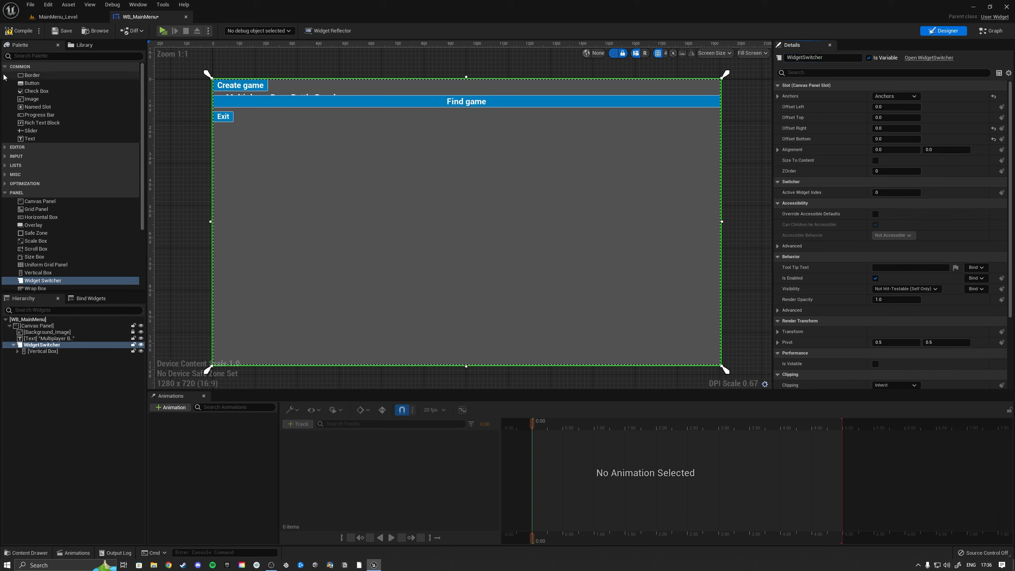
left_click(60, 33)
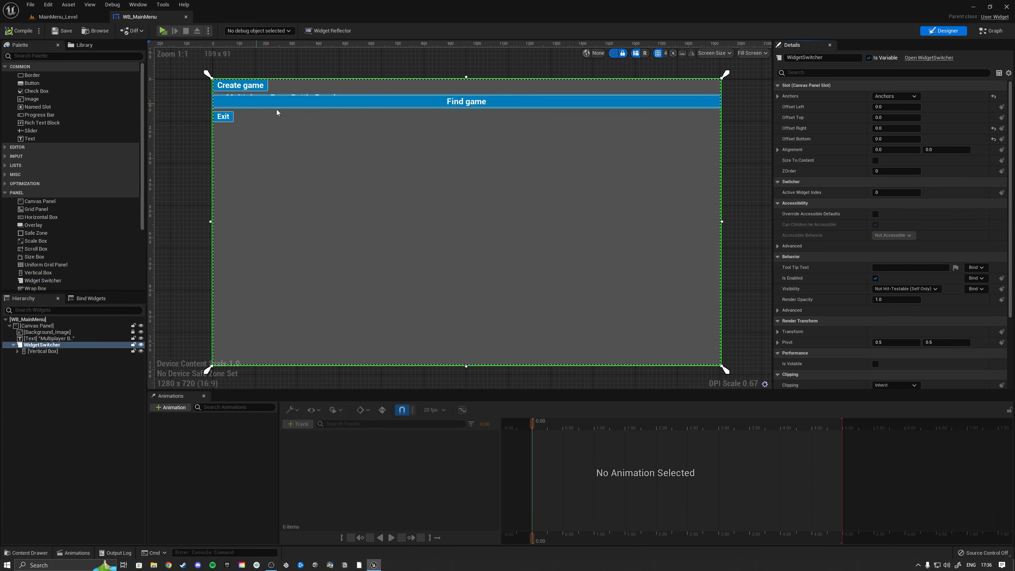
Align the buttons' Vertical Box left and vertically centered in its switcher slot, set its left padding to 100, and compile
left_click(37, 351)
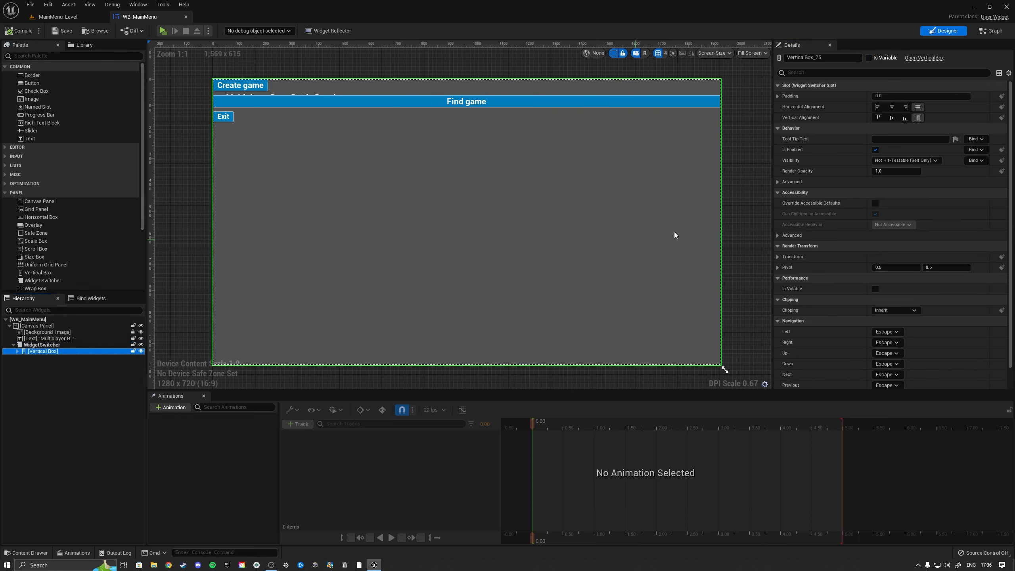
left_click(877, 106)
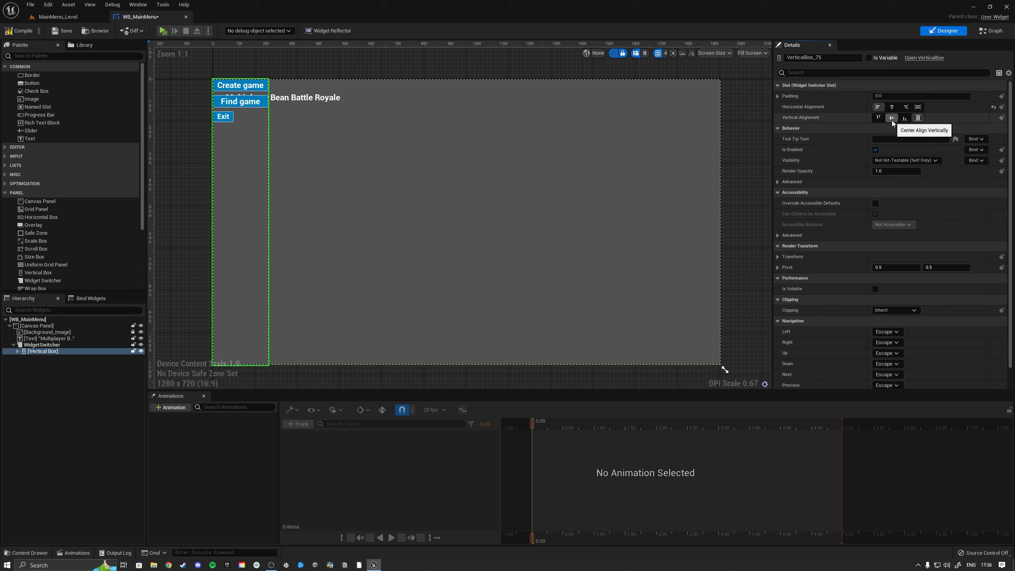
left_click(892, 118)
left_click(778, 96)
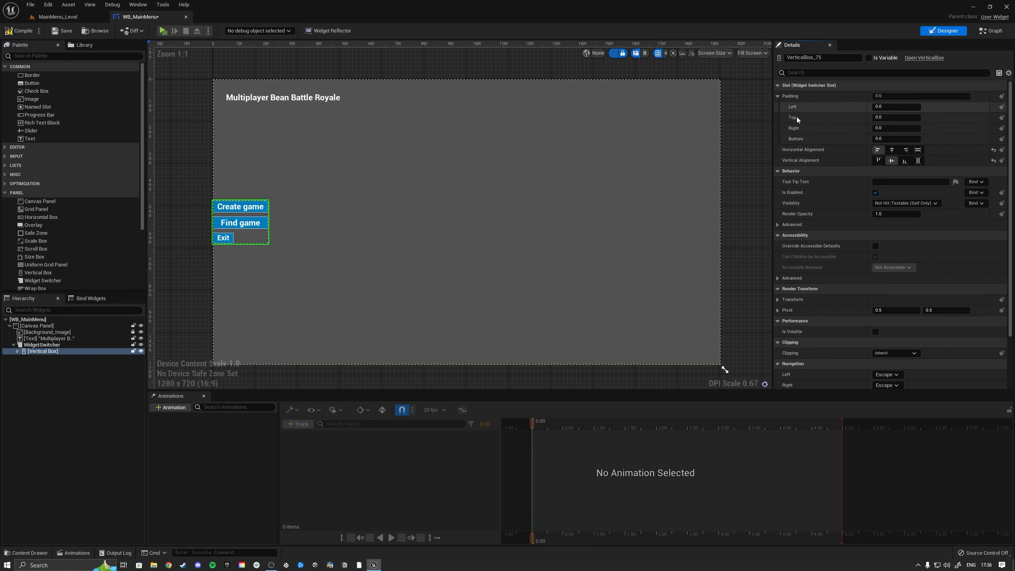
left_click(893, 106)
type("100")
key("Return")
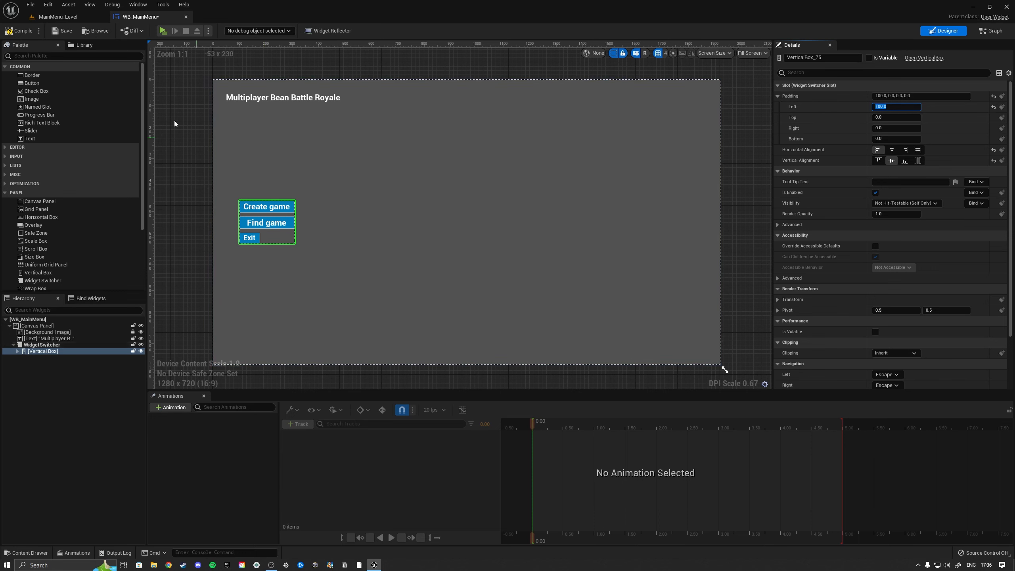
left_click(24, 33)
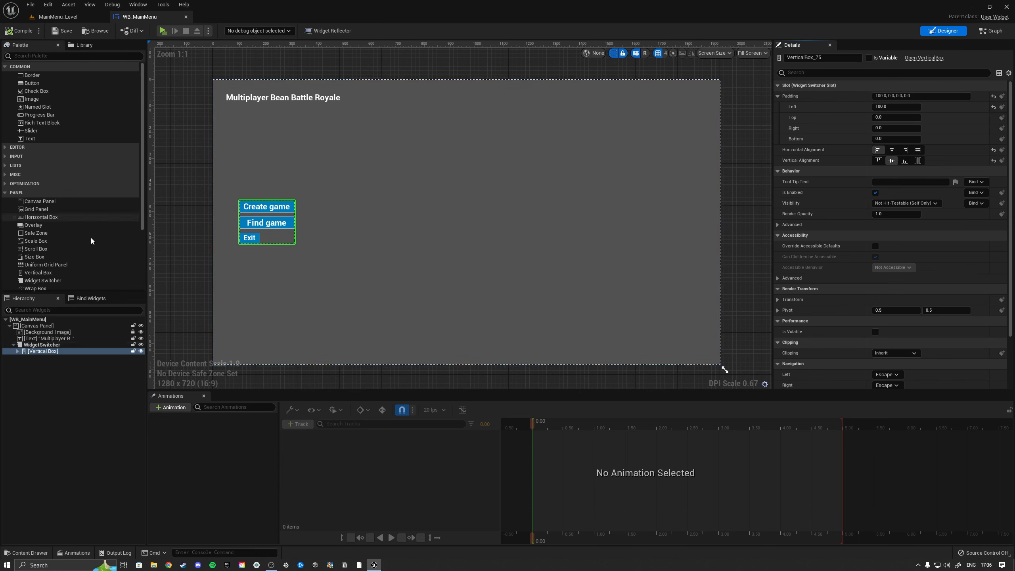
Add the user-created WB_CreateGame and WB_ServerBrowser widgets as children of WidgetSwitcher
left_click(36, 345)
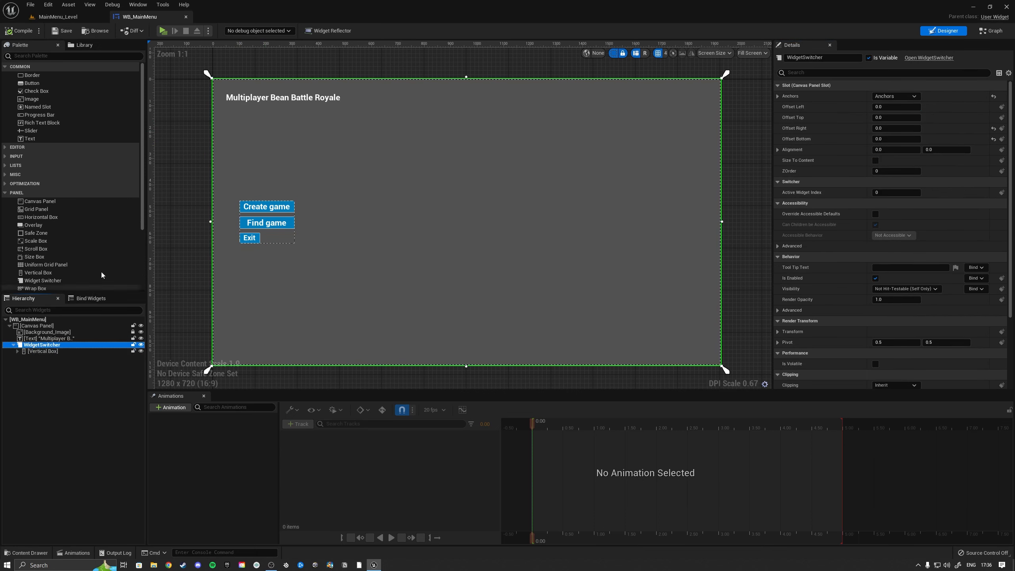
left_click_drag(143, 190, 132, 275)
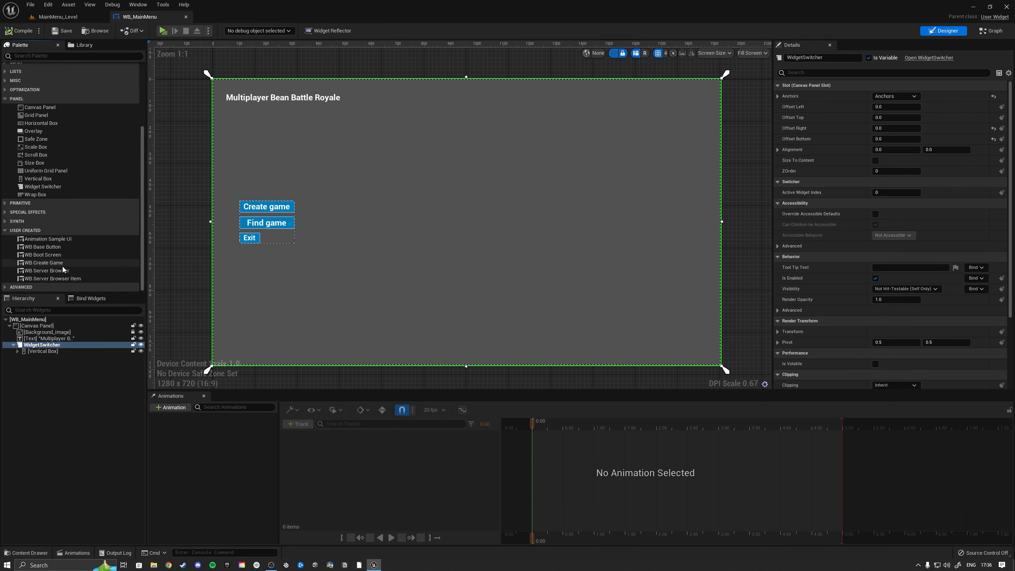
left_click(39, 265)
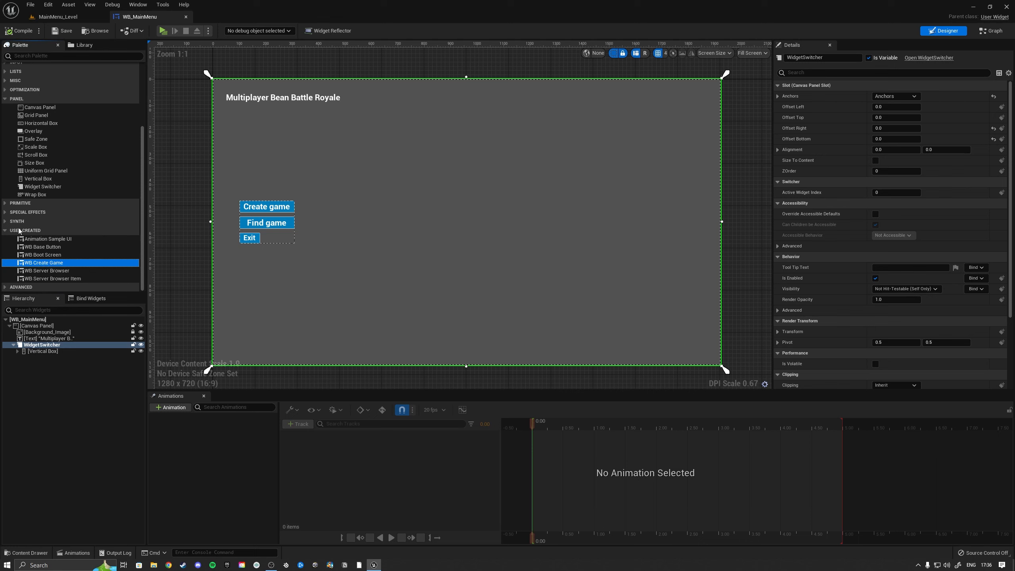
left_click_drag(44, 264, 47, 347)
left_click(36, 271)
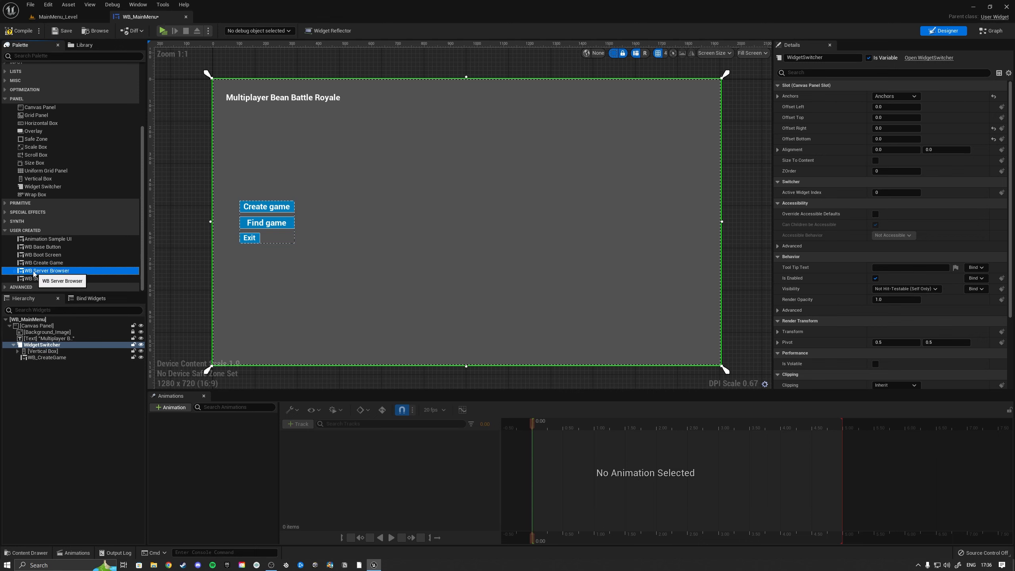
left_click_drag(33, 273, 35, 347)
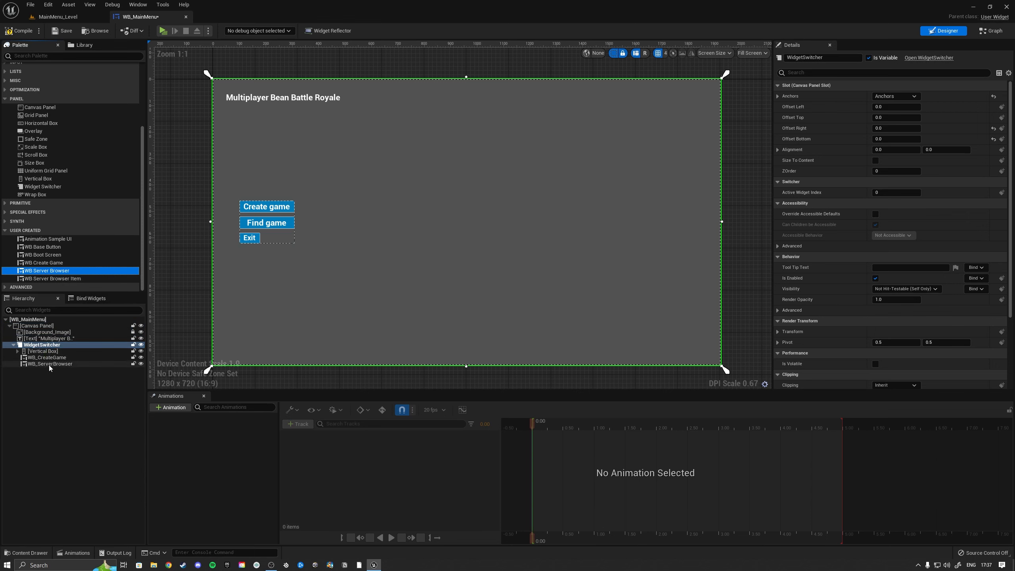
Preview the switcher's pages, then center WB_CreateGame horizontally and vertically in its slot
left_click(37, 351)
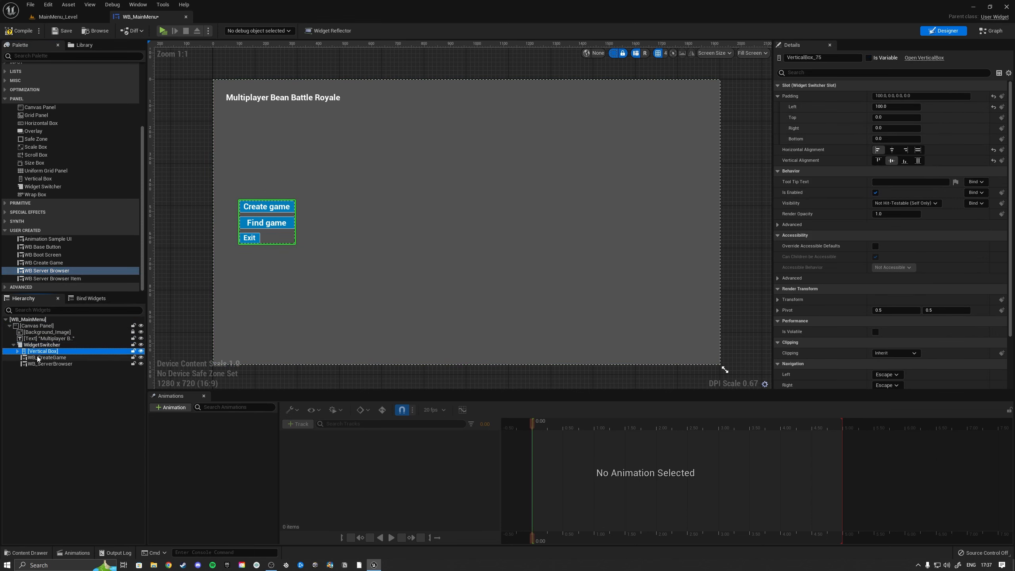
left_click(45, 358)
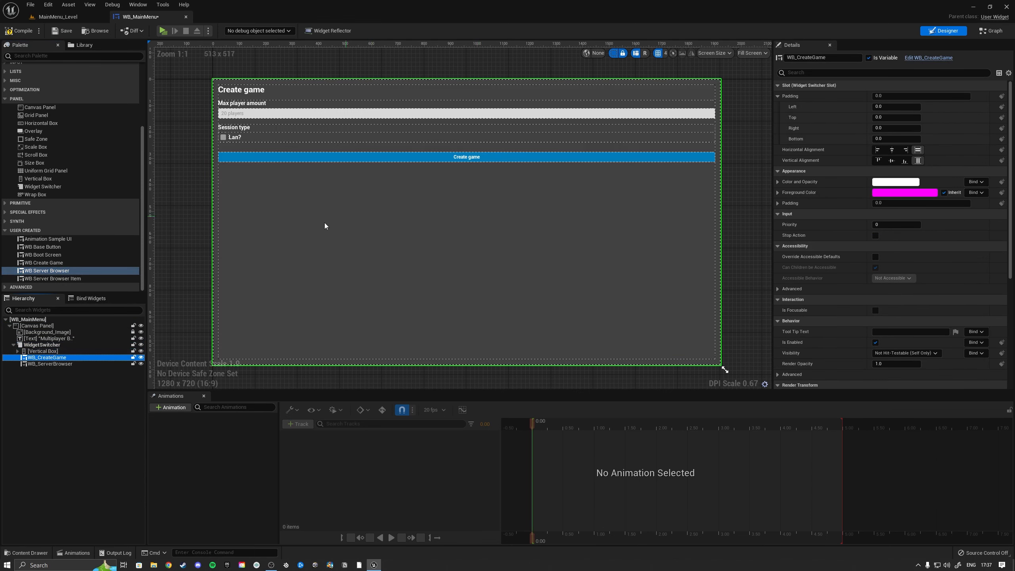
left_click(38, 363)
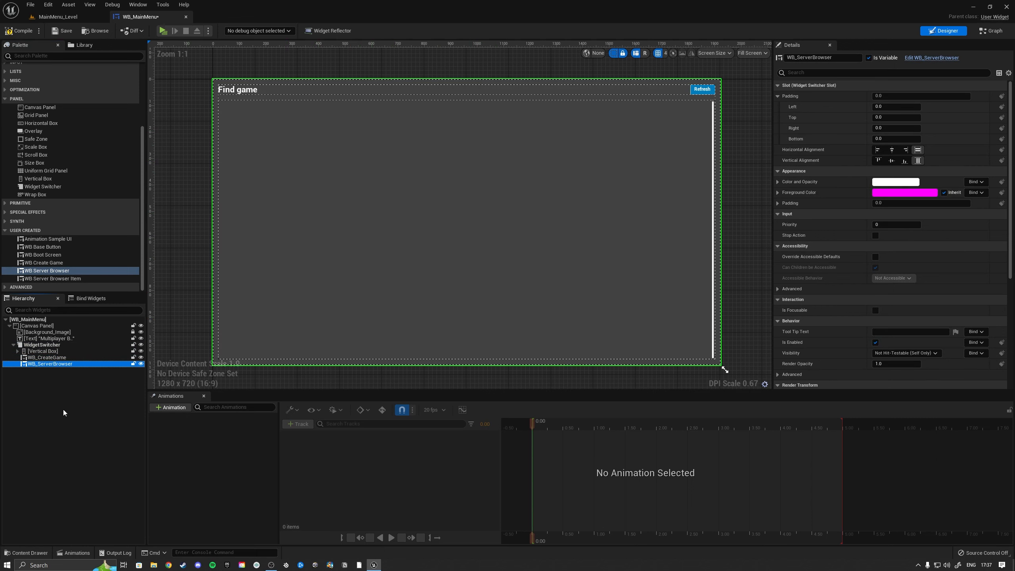
left_click(45, 358)
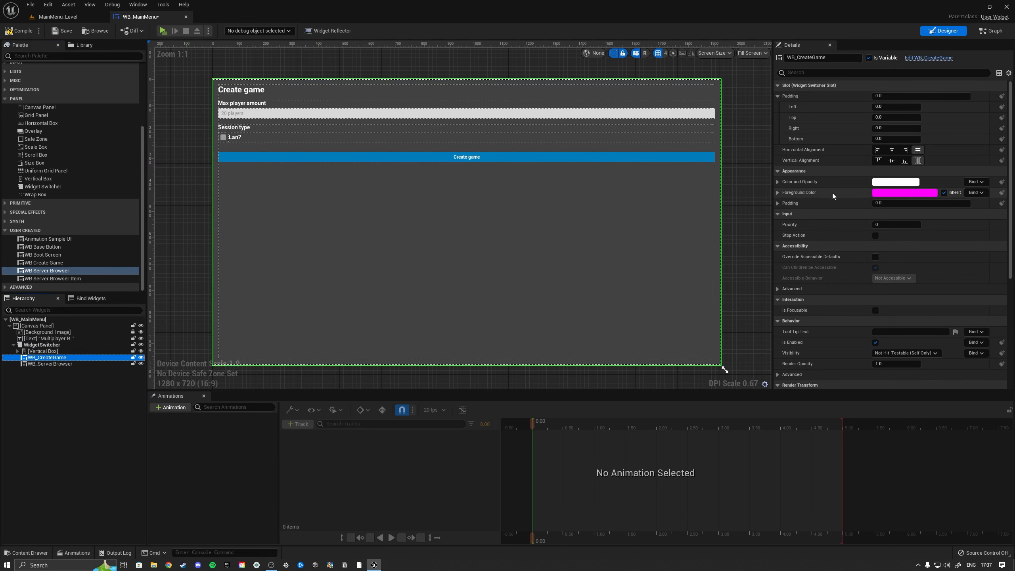
left_click(892, 150)
left_click(891, 161)
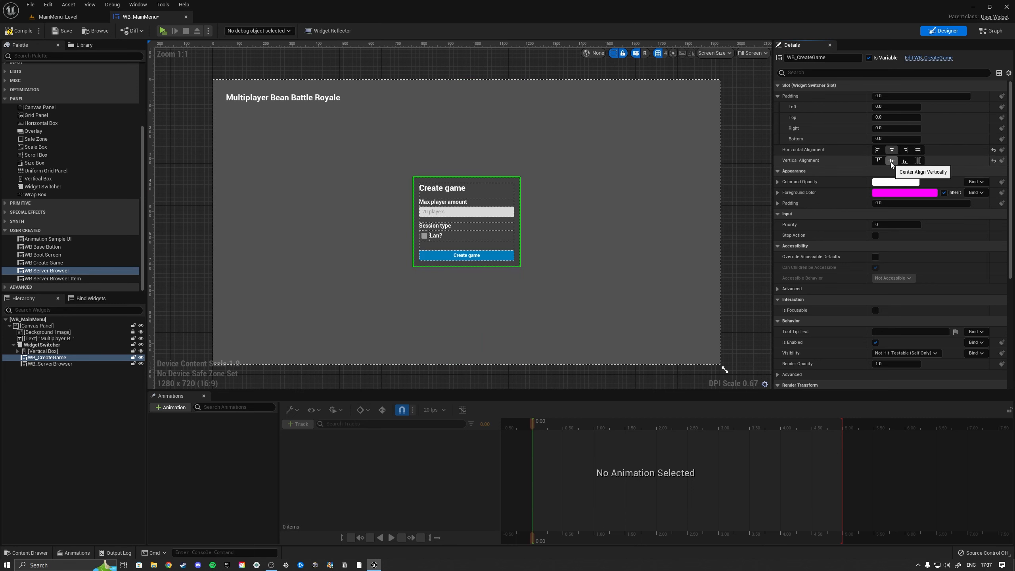
Center WB_ServerBrowser horizontally and vertically in its slot, save WB_MainMenu, and recheck the WB_CreateGame page and WidgetSwitcher
left_click(42, 364)
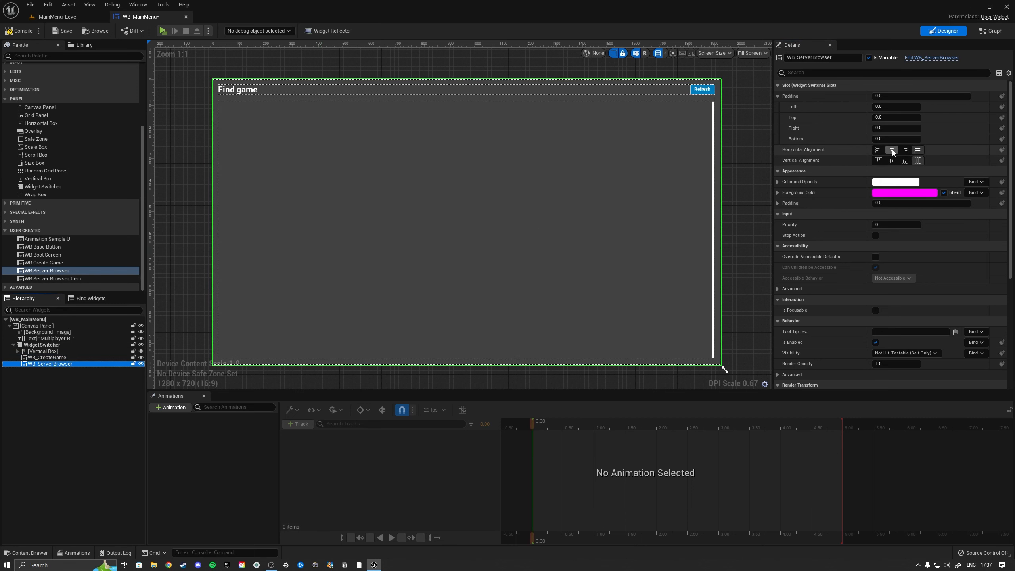
left_click(892, 150)
left_click(892, 161)
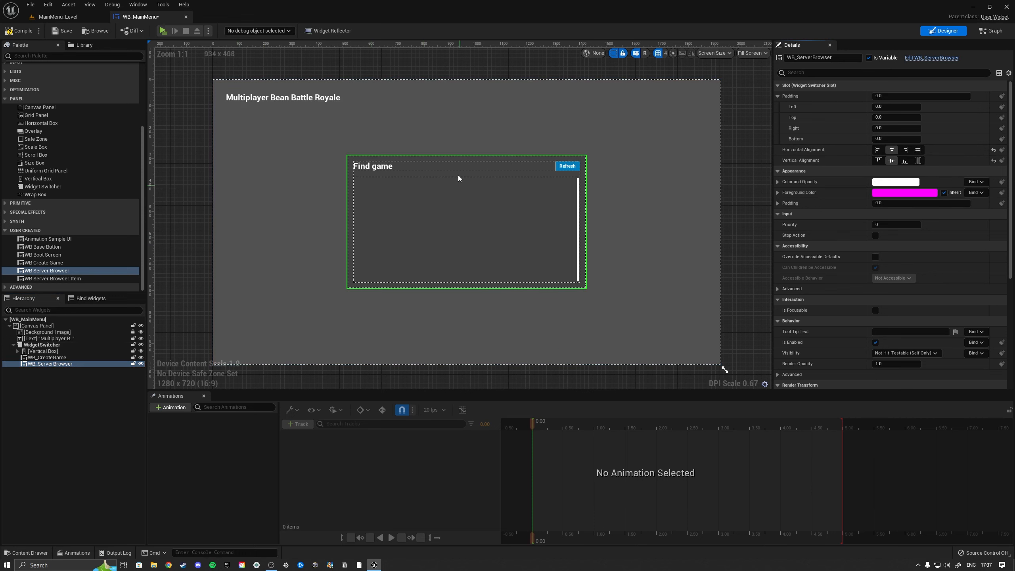
left_click(61, 31)
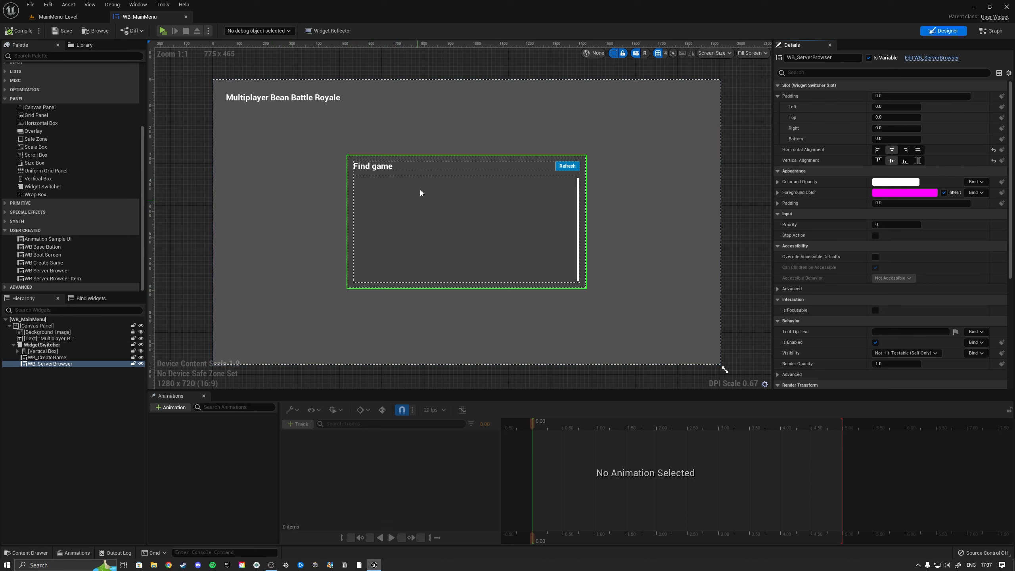
left_click(57, 358)
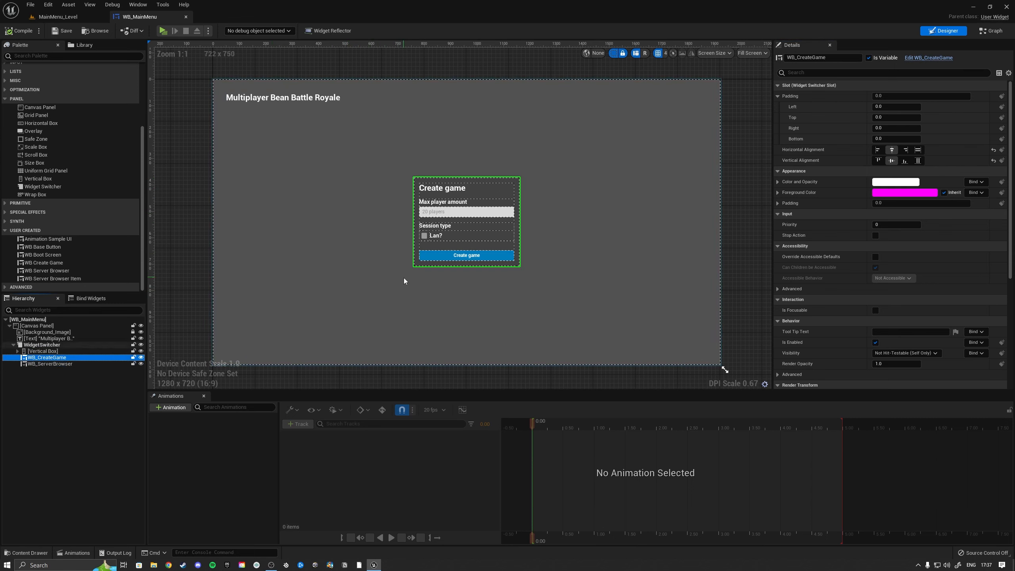
left_click(44, 344)
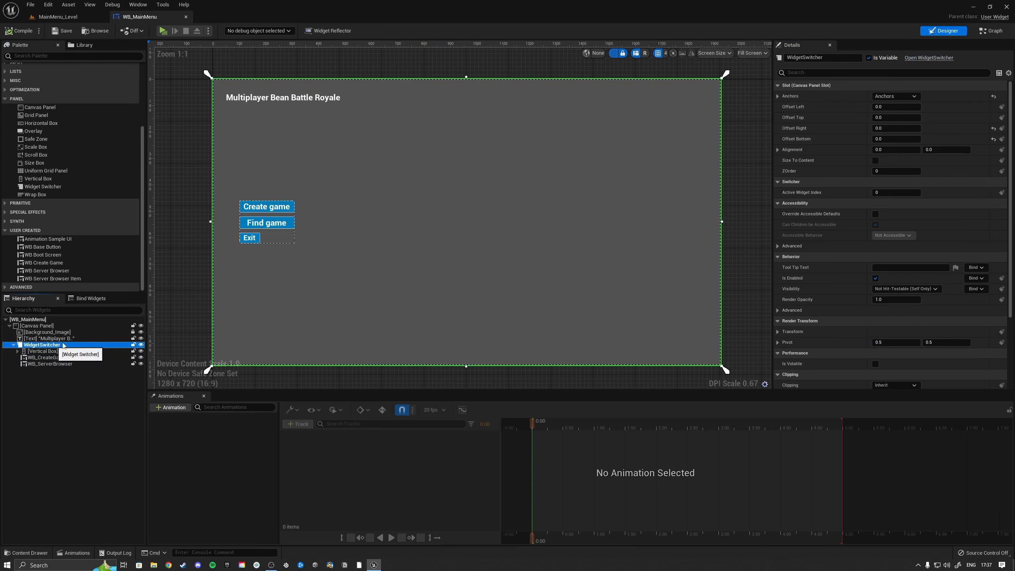
Open WB_CreateGame from the Sessions folder under MainMenu in the level editor's content
left_click(58, 16)
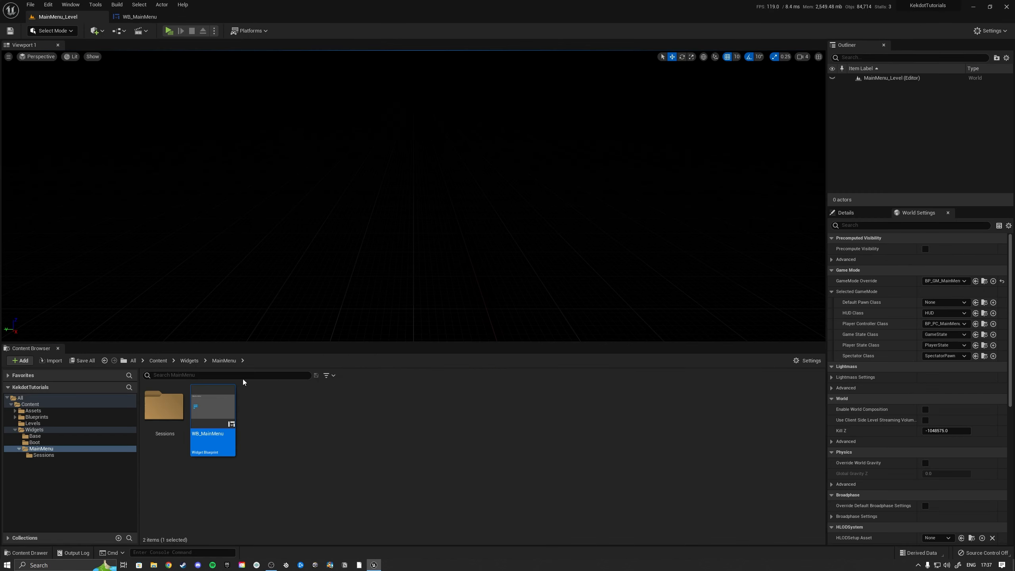
left_click(88, 458)
left_click(290, 491)
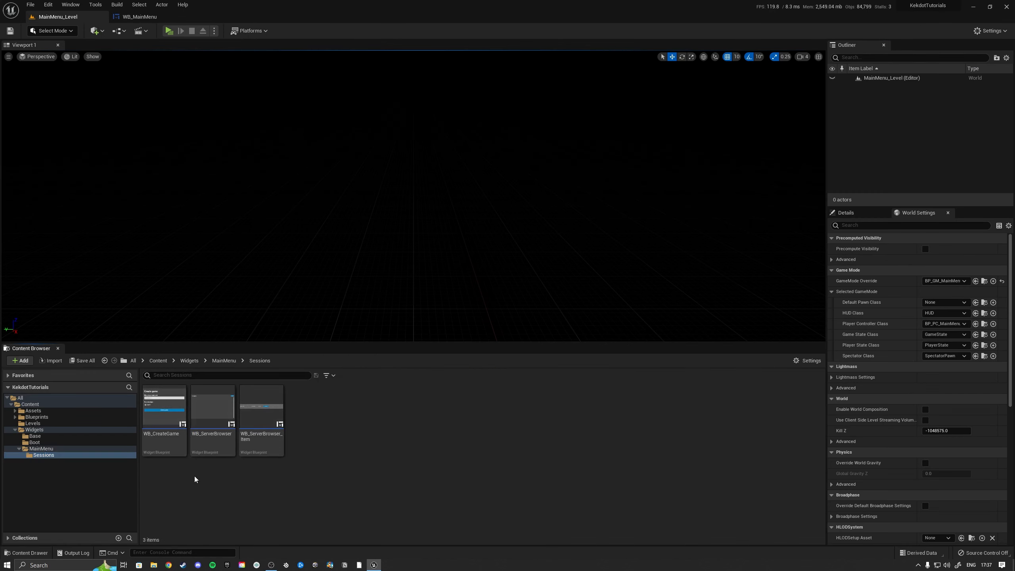
double_click(164, 412)
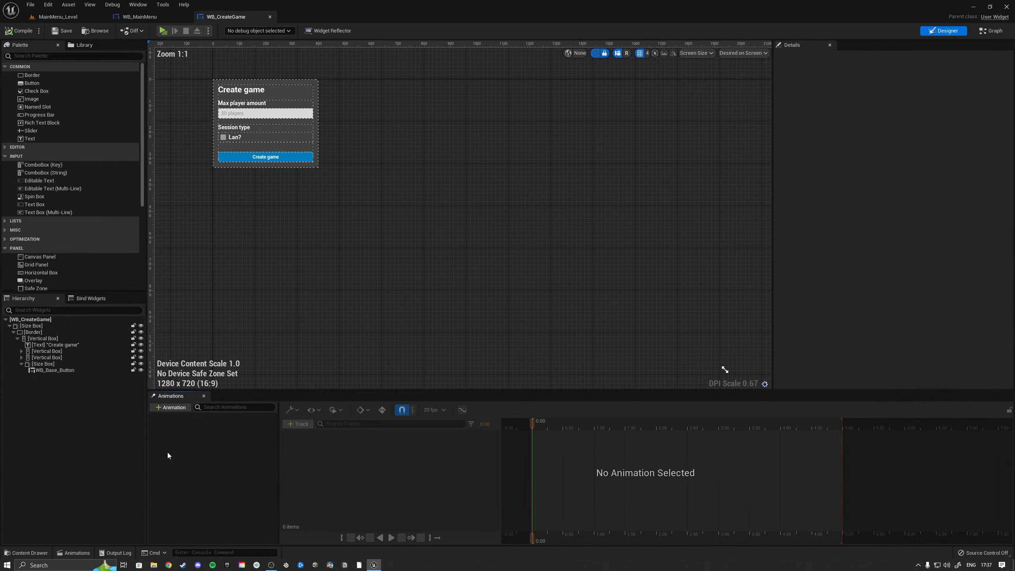
Wrap the root Size Box of WB_CreateGame in a Vertical Box
left_click(41, 339)
left_click(14, 332)
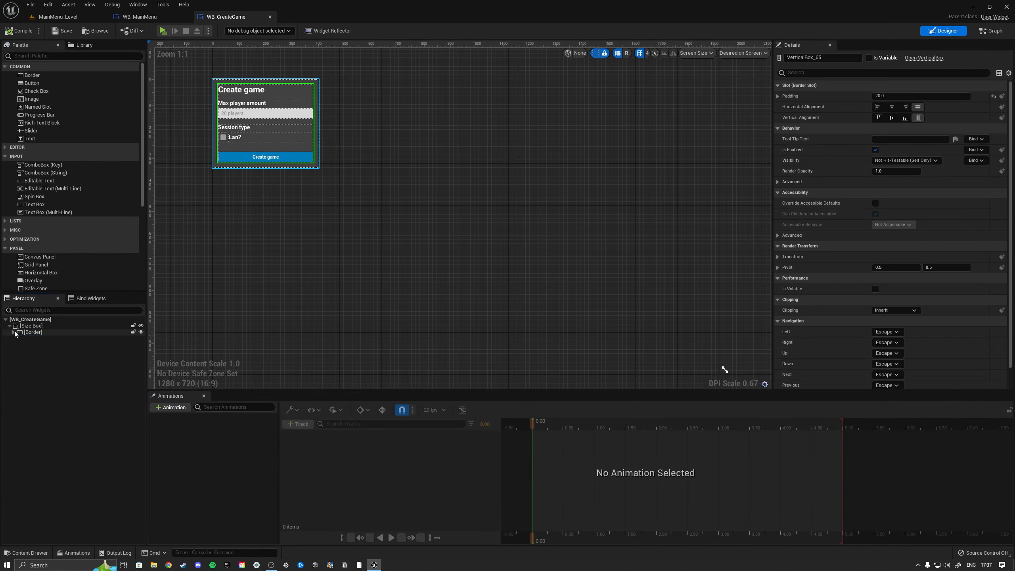
left_click(34, 326)
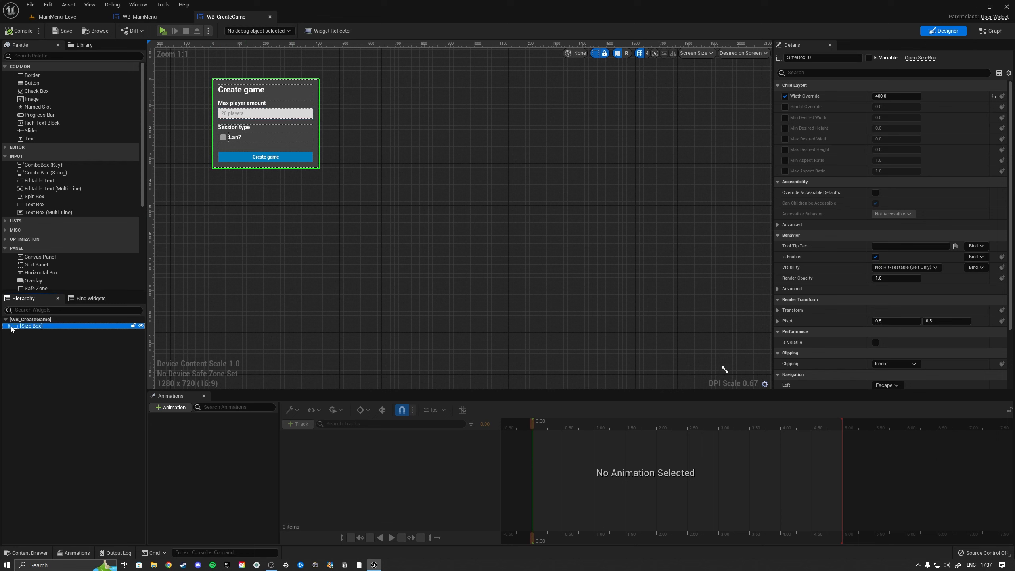
right_click(34, 327)
mouse_move(71, 394)
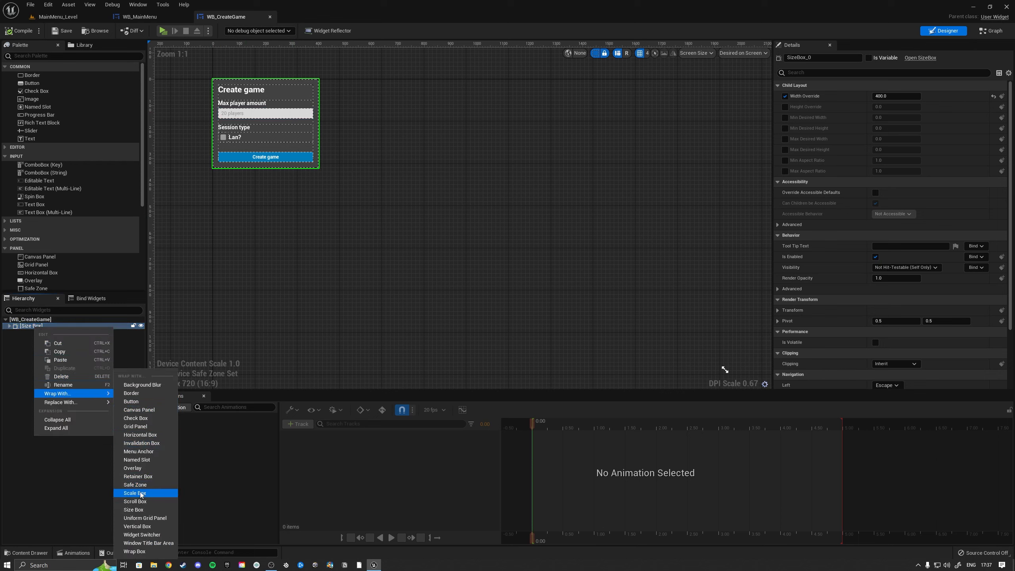
left_click(140, 526)
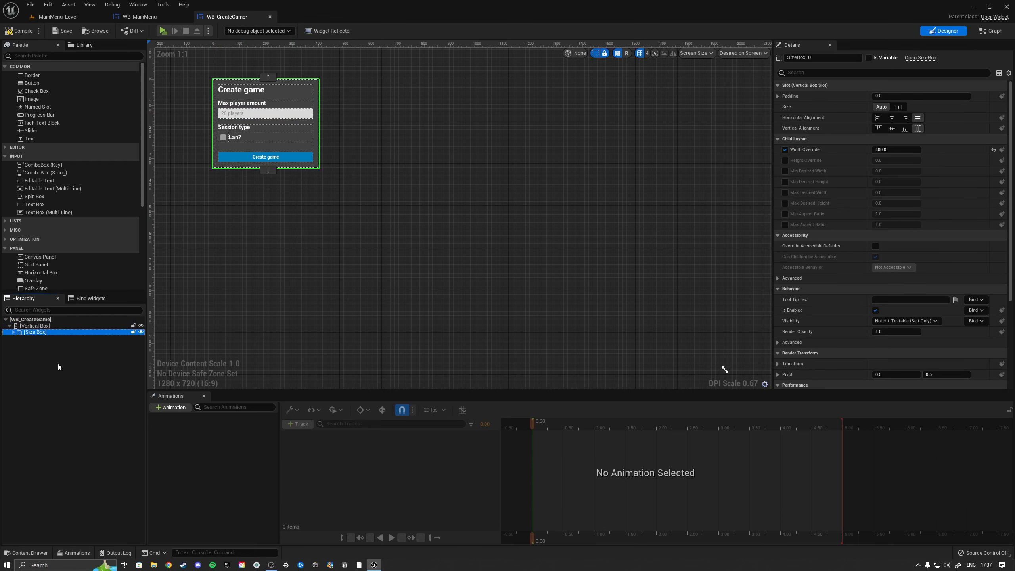
Add a user-created WB Base Button to the outer Vertical Box, below the Size Box
left_click(36, 326)
scroll(54, 191, "down", 3)
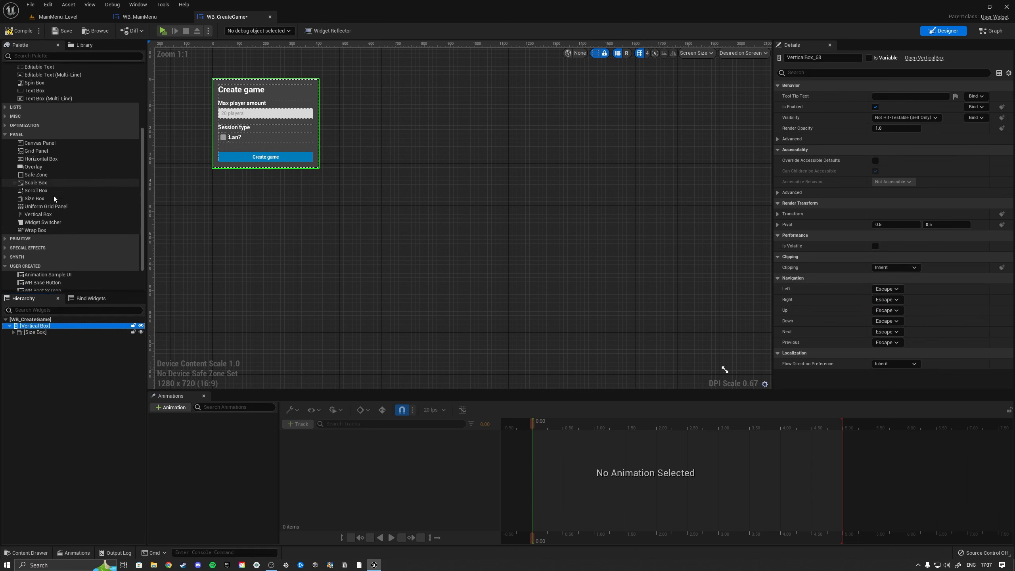
scroll(54, 195, "down", 2)
left_click_drag(42, 247, 32, 326)
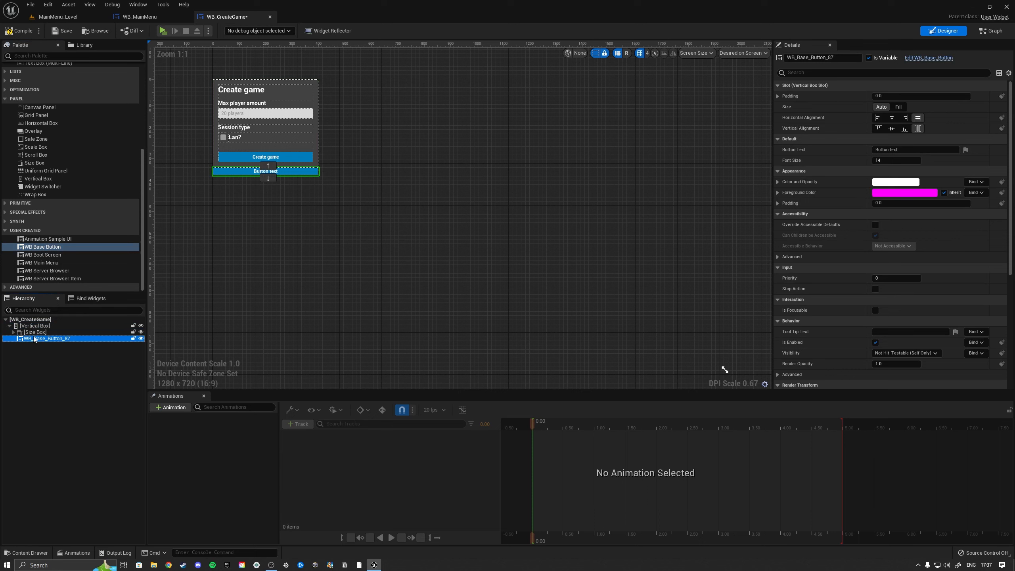
Set the Size Box's bottom padding to 15 in its Vertical Box slot
left_click(35, 333)
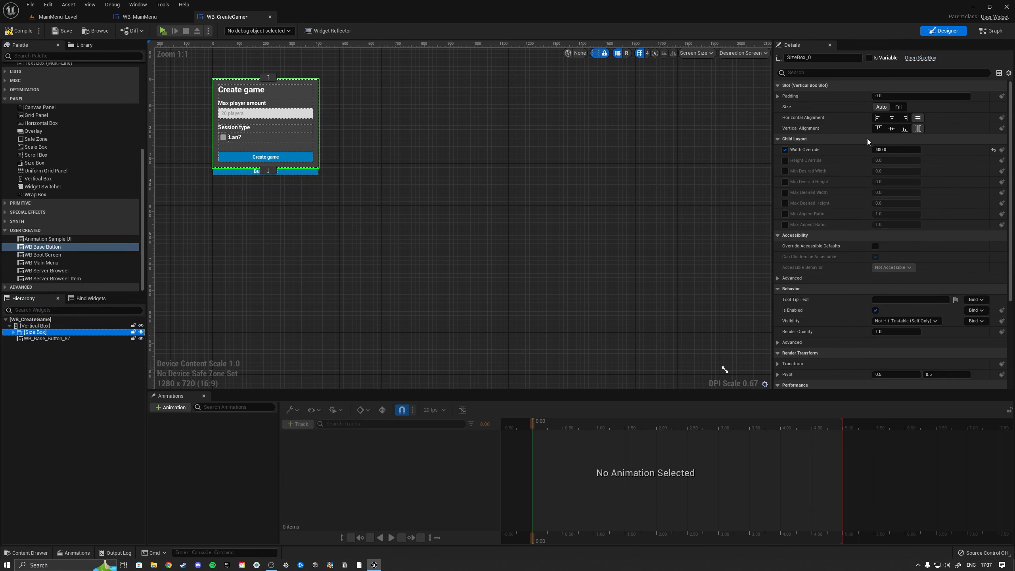
left_click(777, 96)
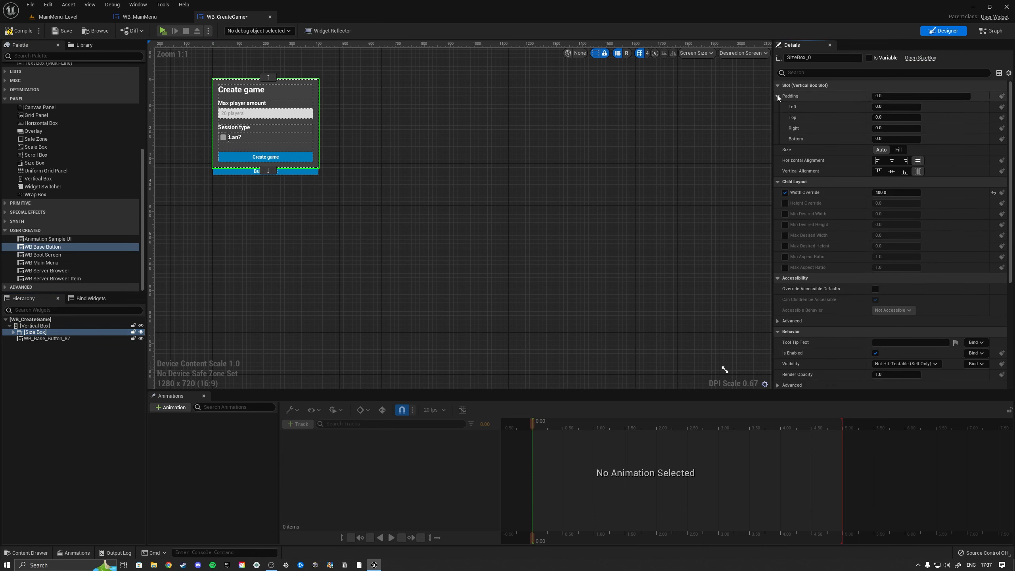
left_click(894, 140)
type("15")
key("Return")
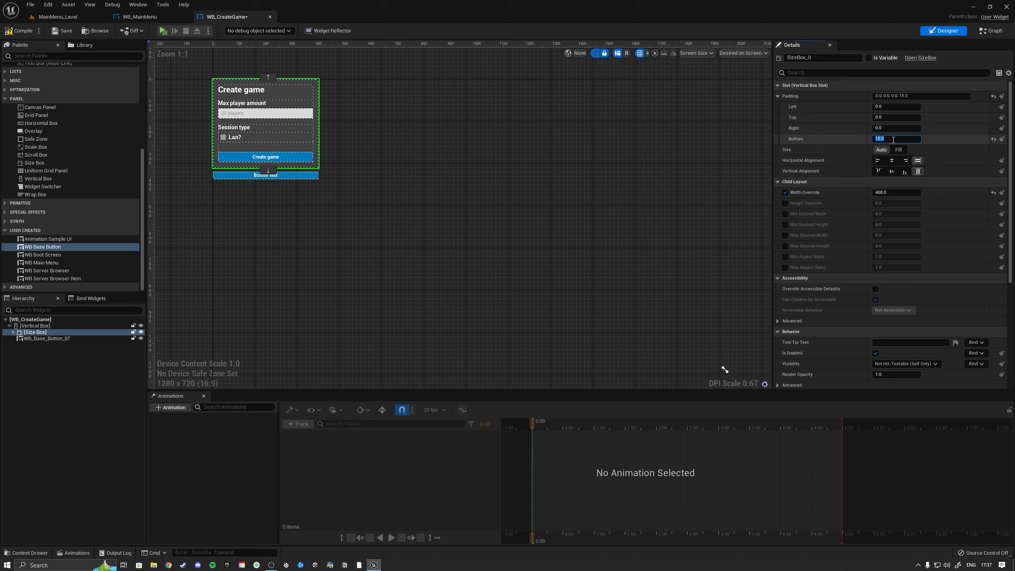
Left-align the new WB_Base_Button horizontally and set its button text to "Back"
left_click(46, 339)
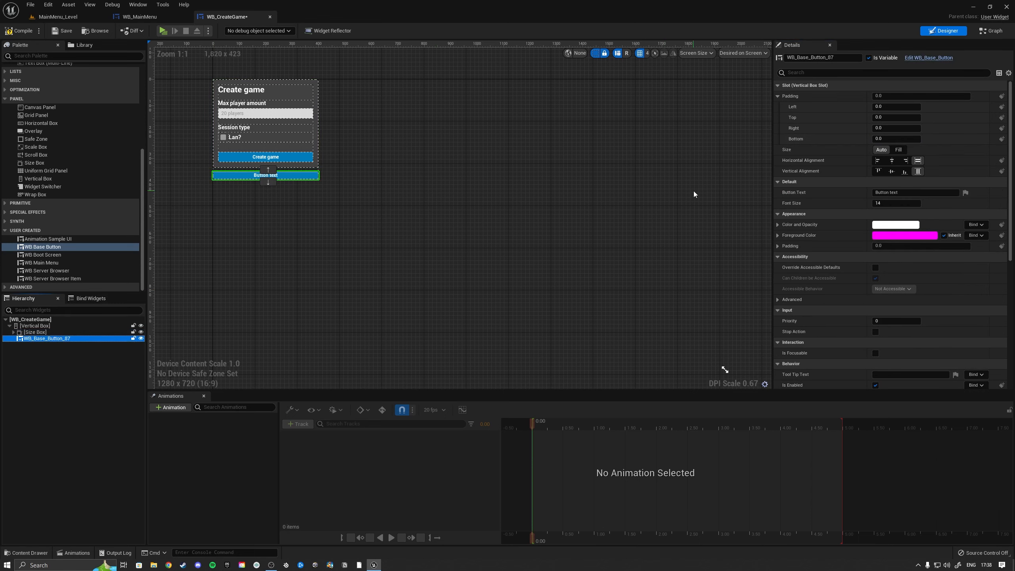
left_click(878, 161)
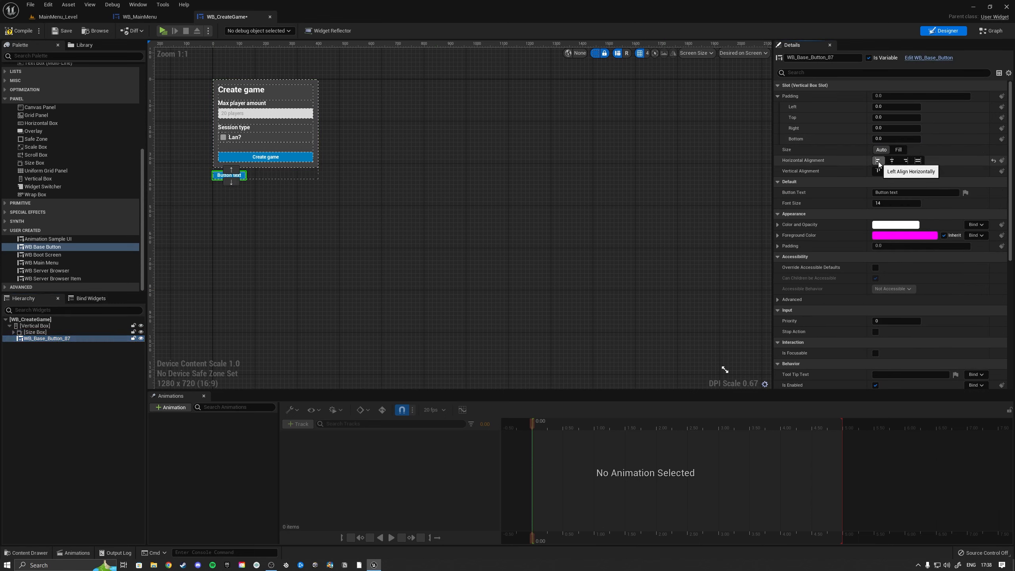
left_click(892, 193)
type("Back")
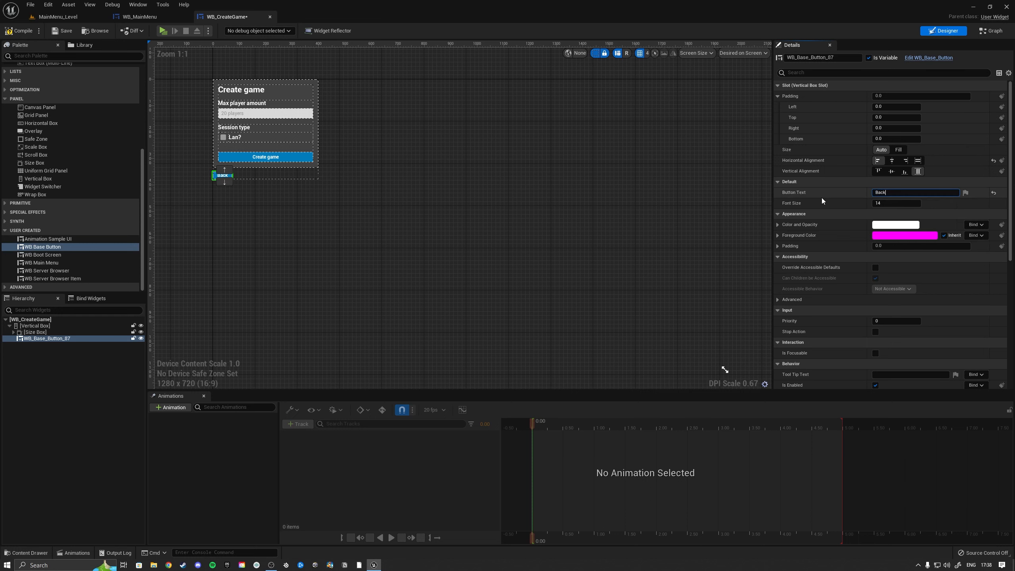
Try "Return" as the new button's text, then restore it to "Back"
scroll(490, 195, "up", 4)
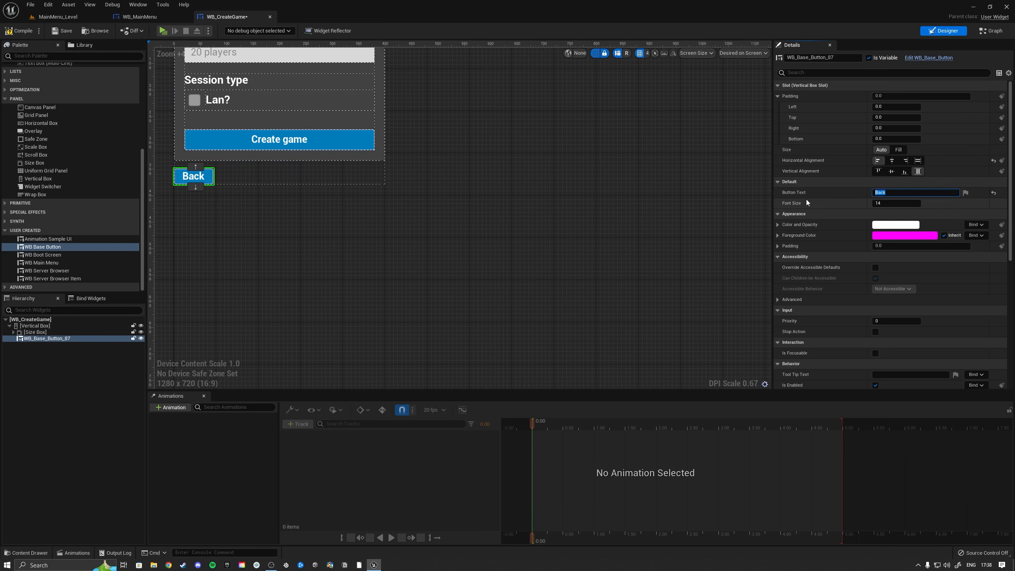
key("BackSpace")
key("BackSpace")
key("BackSpace")
key("BackSpace")
type("Return")
key("Return")
right_click_drag(481, 172, 595, 310)
scroll(524, 276, "down", 1)
left_click(891, 195)
type("Back")
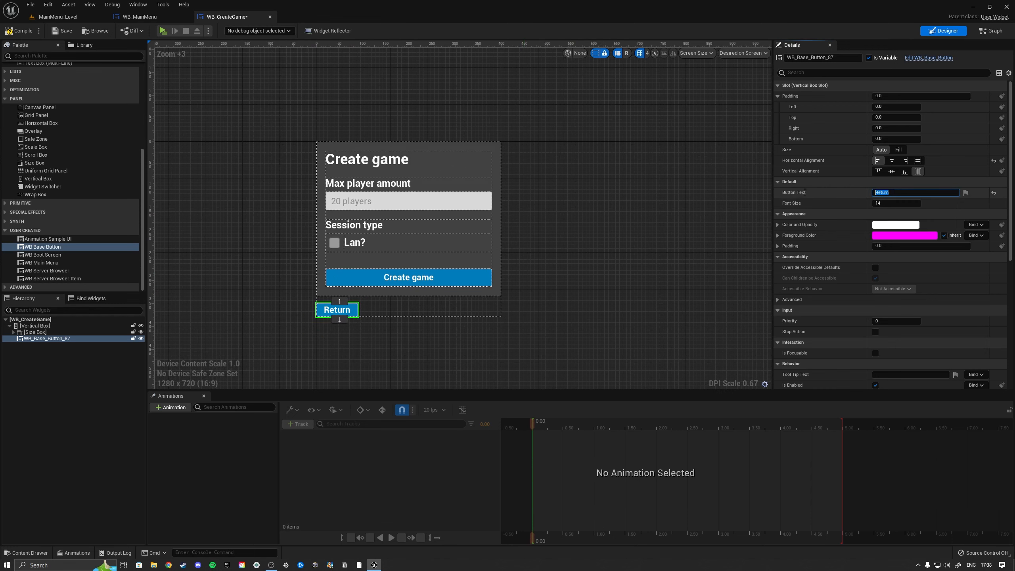
key("Return")
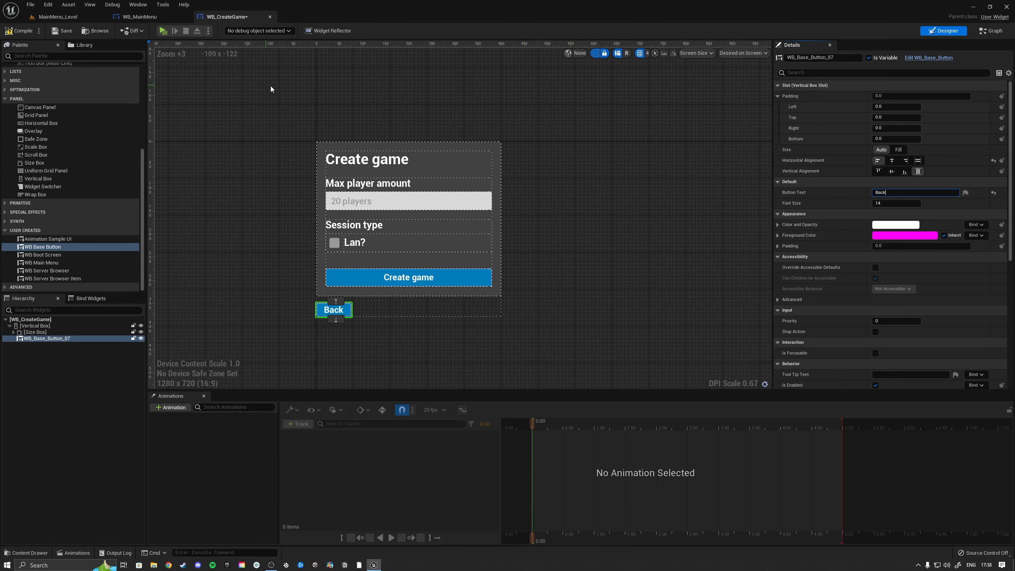
Rename the new button to Back_Btn, then compile and save WB_CreateGame
left_click(847, 58)
type("Back_Btn")
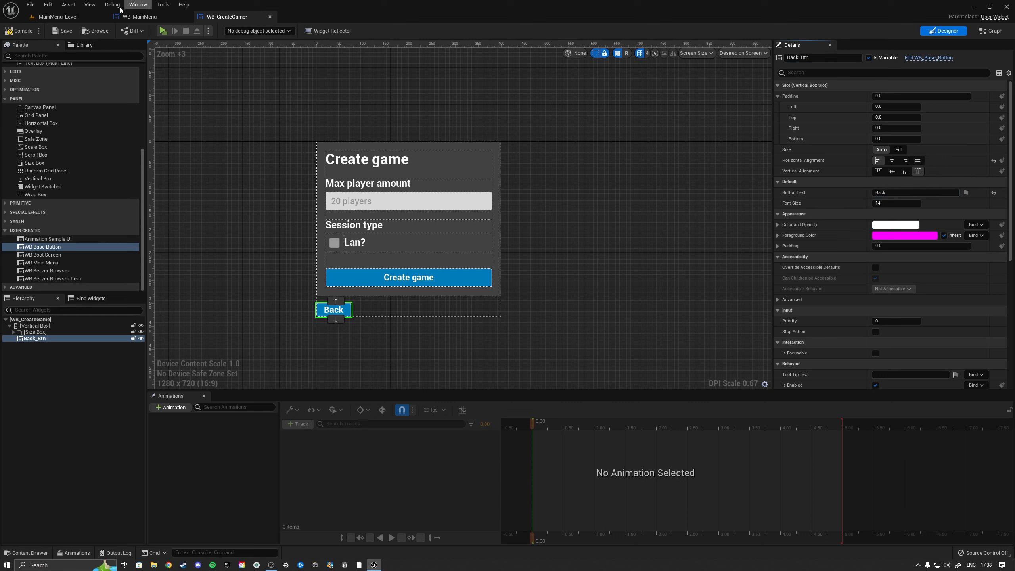
left_click(17, 31)
left_click(63, 31)
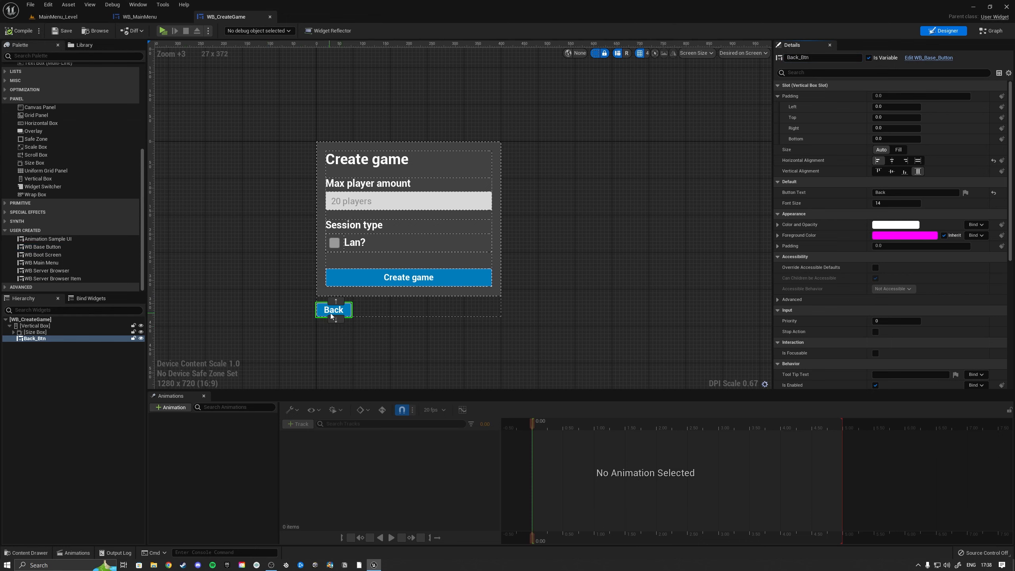
Add an On Clicked event for Back_Btn, delete the default event nodes, and move the new event up into their place
scroll(879, 280, "down", 6)
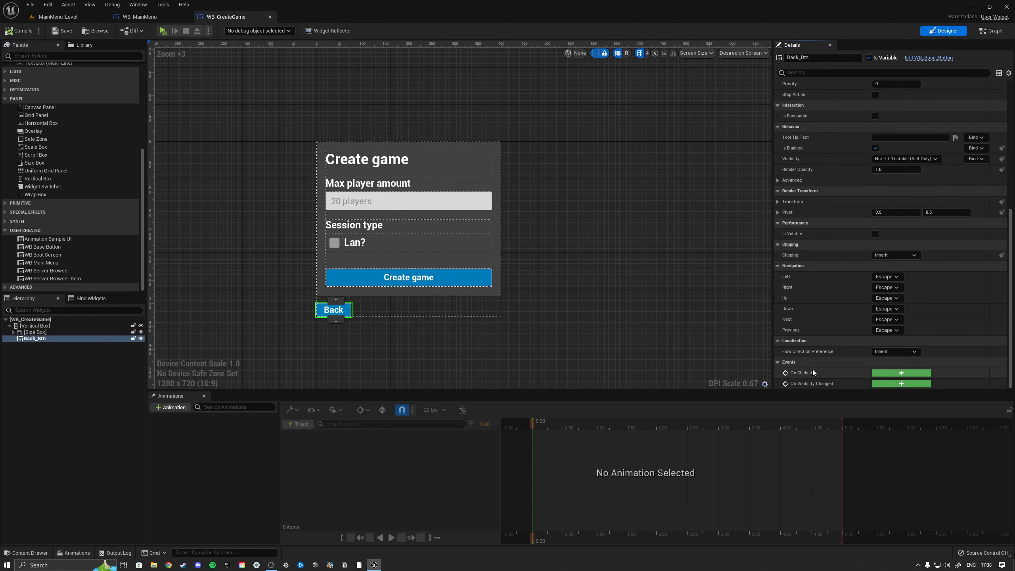
left_click(901, 373)
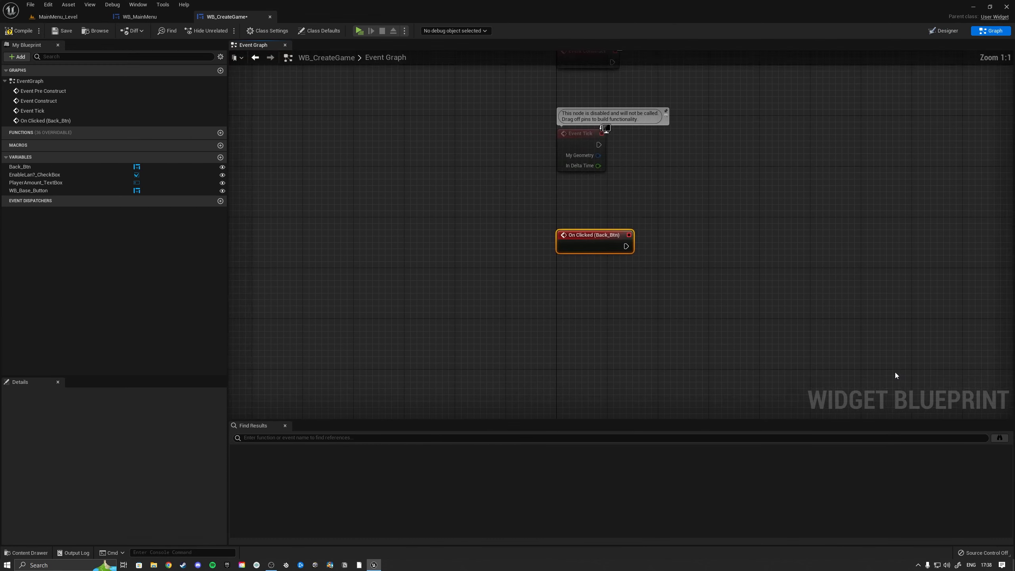
left_click_drag(390, 306, 344, 99)
key("Delete")
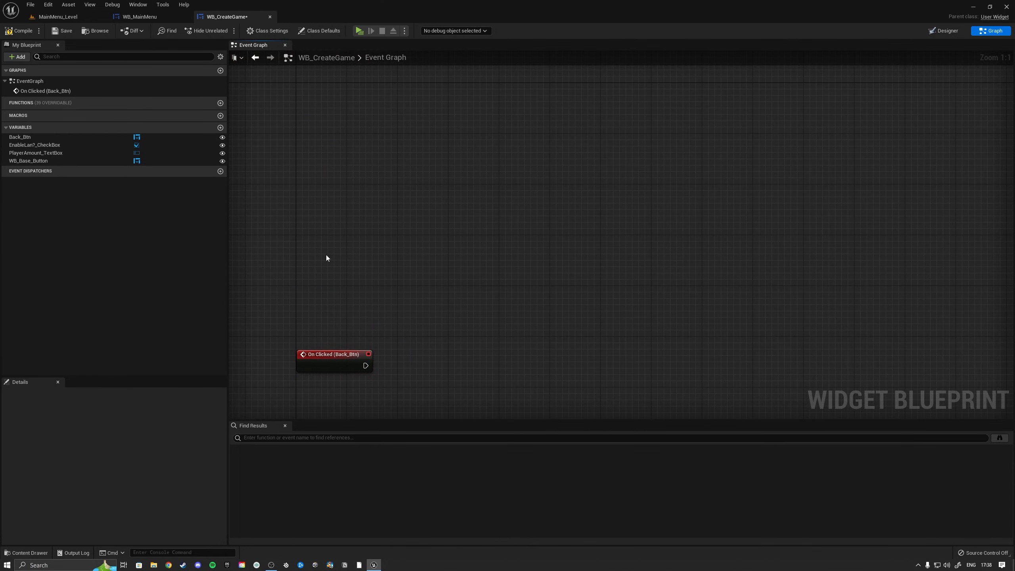
left_click_drag(323, 362, 322, 96)
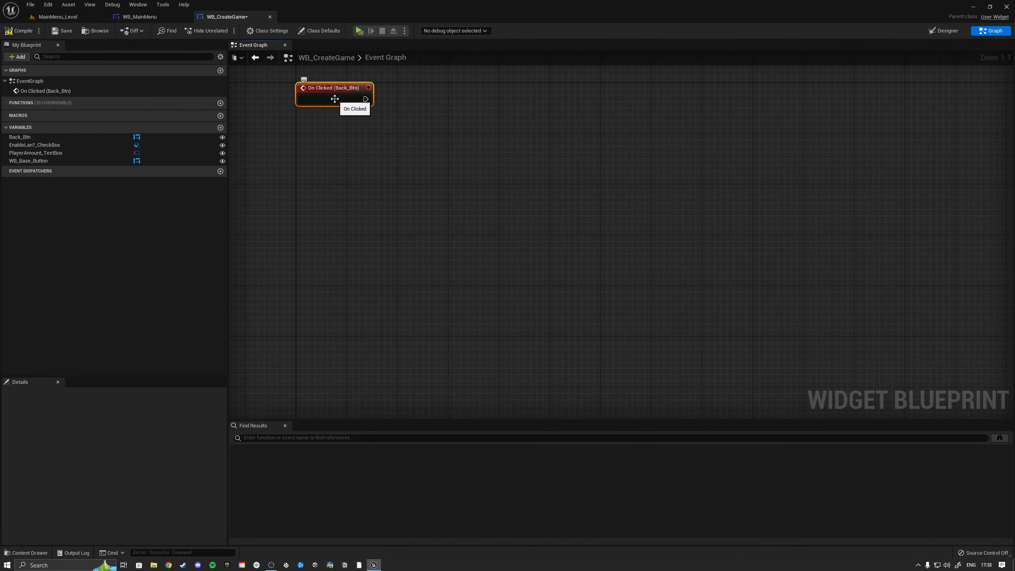
Check which events the WB_CreateGame child offers in WB_MainMenu, then return to the WB_CreateGame event graph
left_click(142, 18)
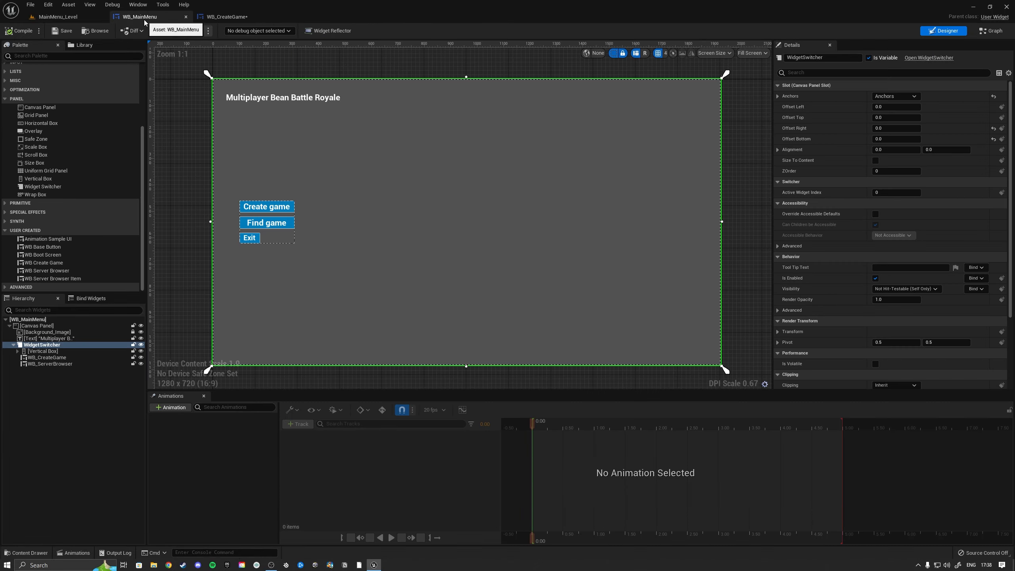
left_click(47, 358)
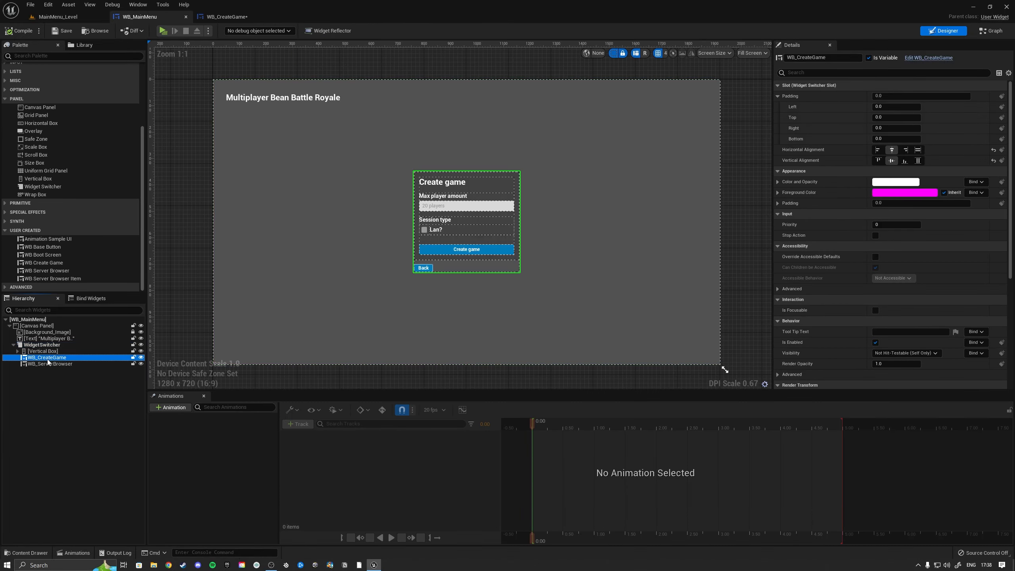
scroll(852, 373, "down", 5)
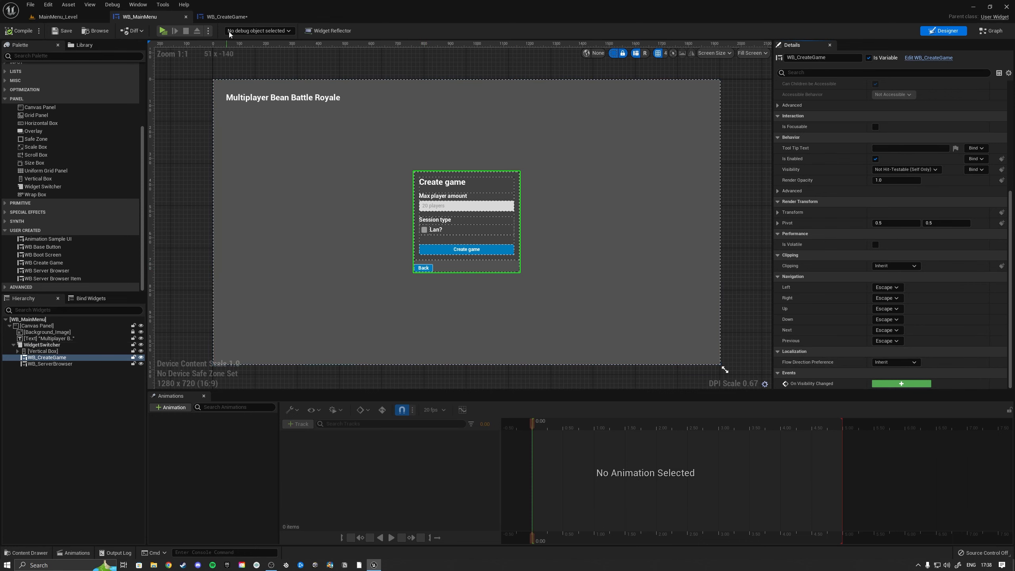
left_click(227, 16)
right_click_drag(325, 130, 318, 331)
left_click(309, 274)
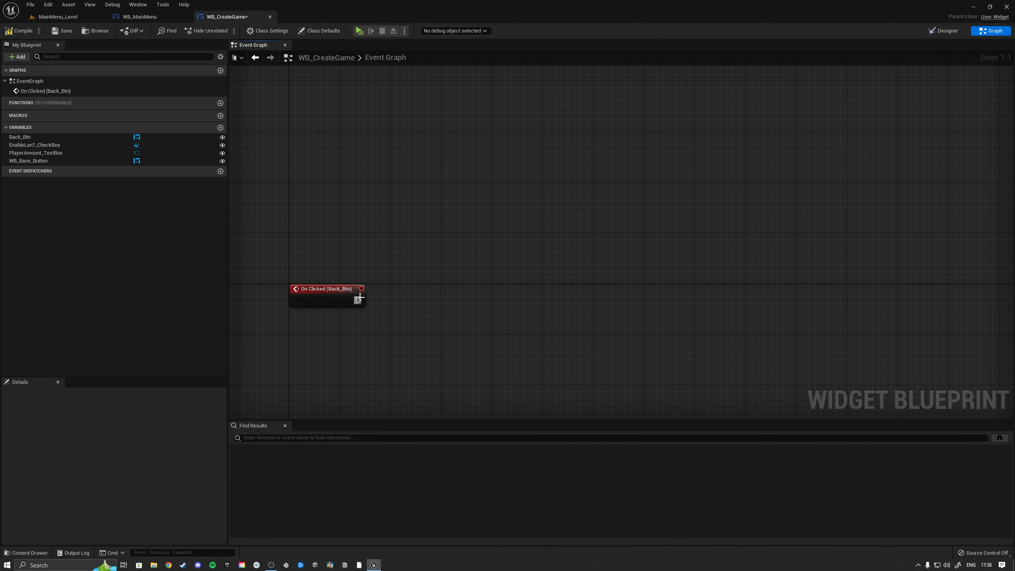
left_click(322, 296)
left_click(483, 290)
left_click(156, 17)
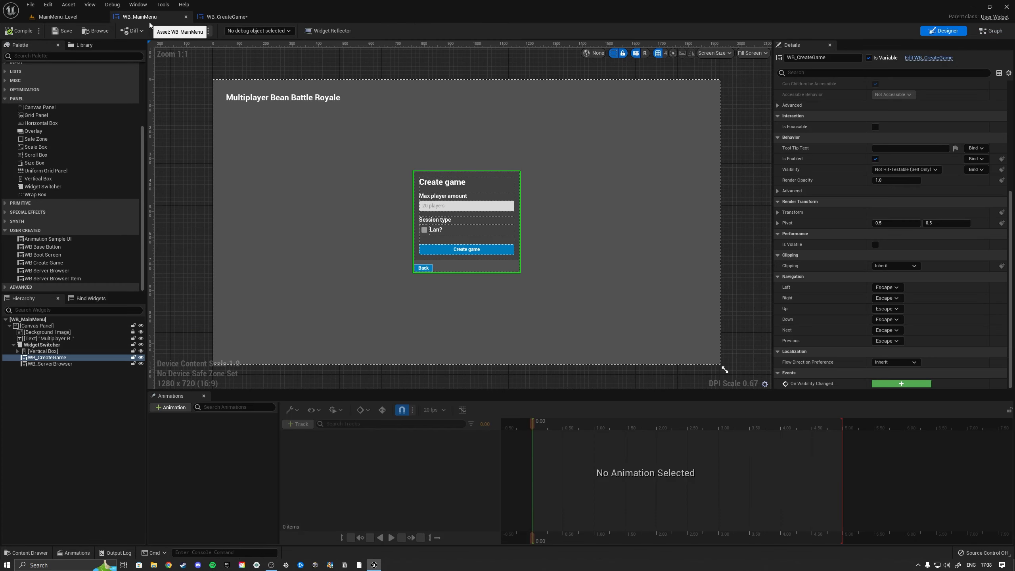
left_click(226, 17)
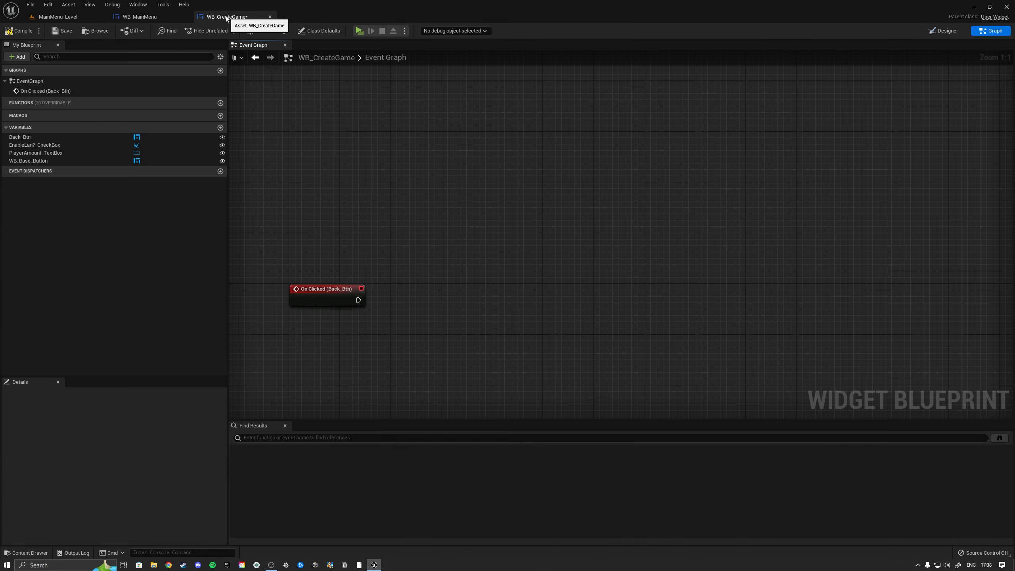
Create an event dispatcher named OnClicked_Back_Button in WB_CreateGame
left_click(220, 171)
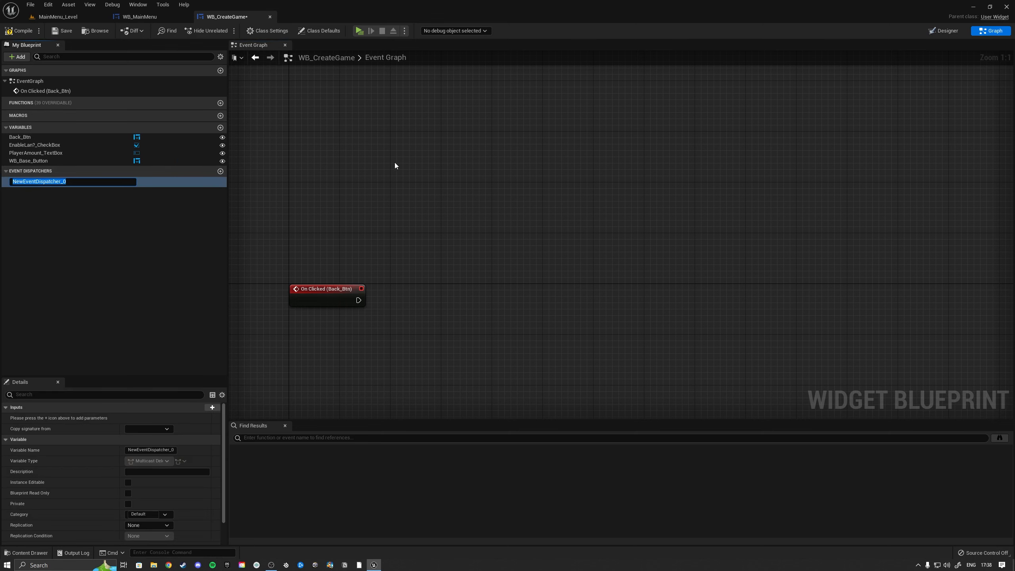
type("OnClicked_Back_Button")
key("Return")
Call OnClicked_Back_Button from Back_Btn's On Clicked event, then compile, save and close WB_CreateGame
left_click_drag(91, 180, 465, 300)
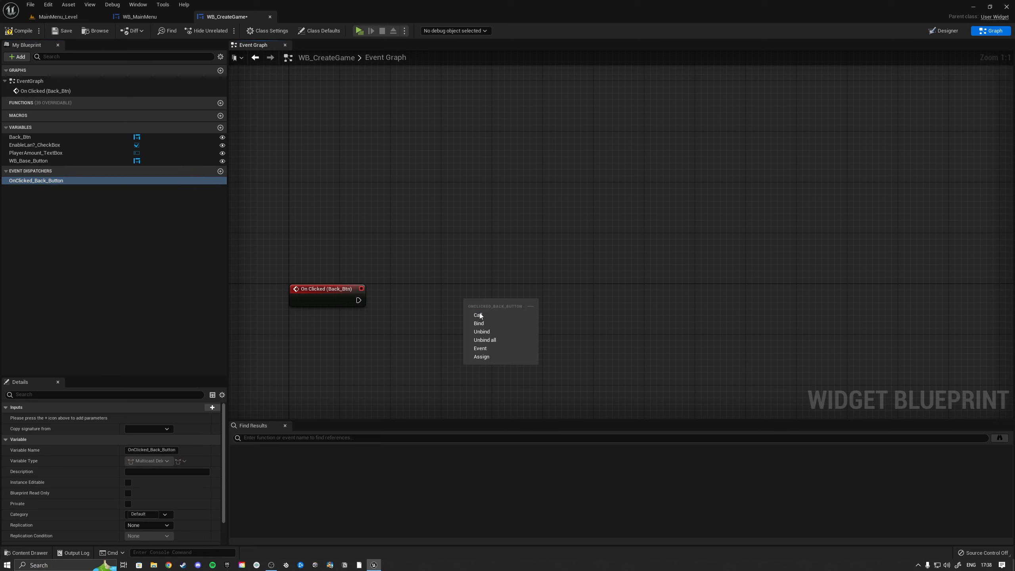
left_click(478, 315)
left_click_drag(359, 300, 422, 297)
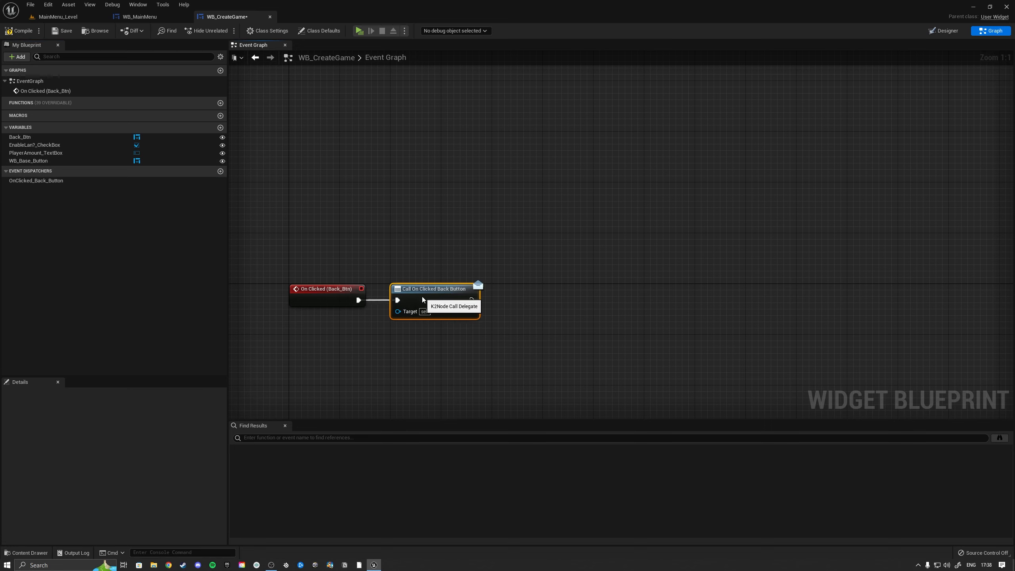
left_click(18, 31)
left_click(62, 31)
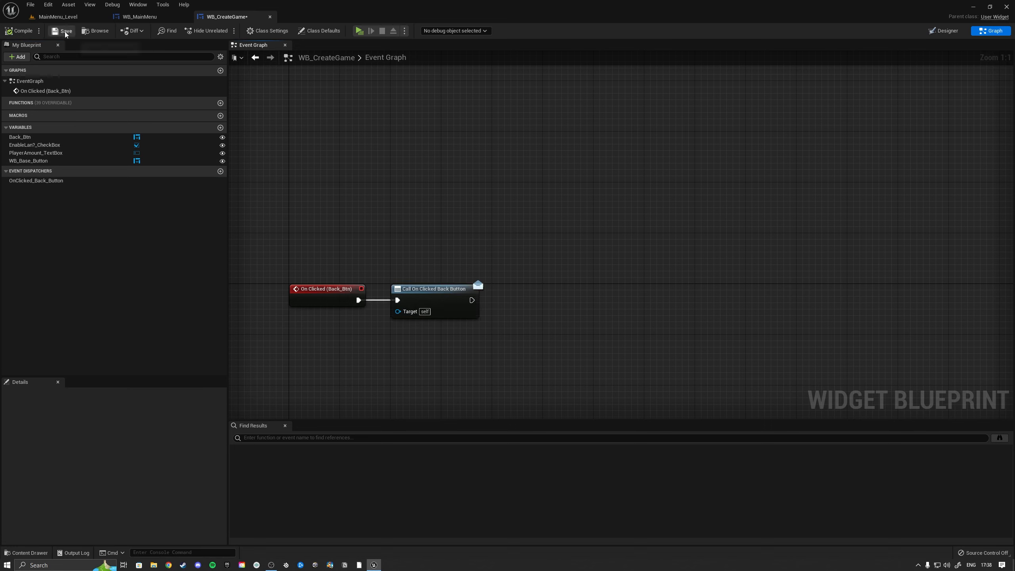
left_click(269, 17)
Open WB_ServerBrowser from the Sessions folder and wrap its root Size Box in a Vertical Box
left_click(86, 17)
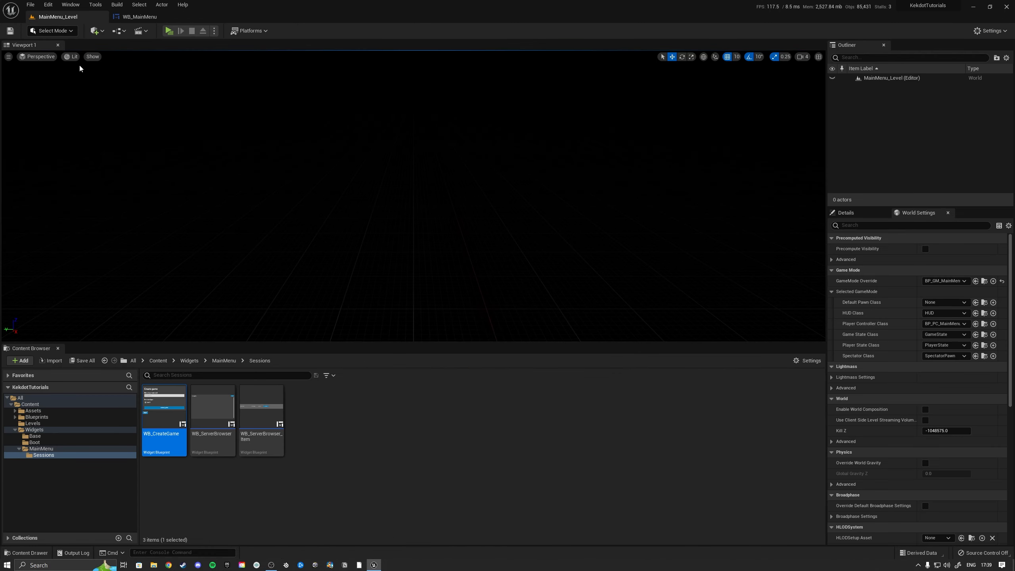
double_click(213, 416)
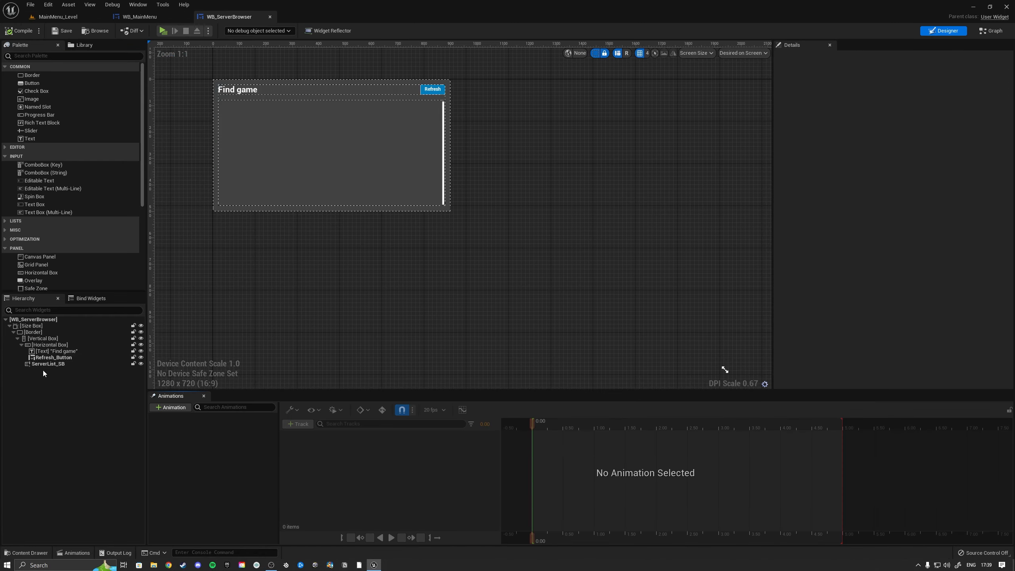
double_click(30, 325)
right_click(30, 326)
mouse_move(67, 393)
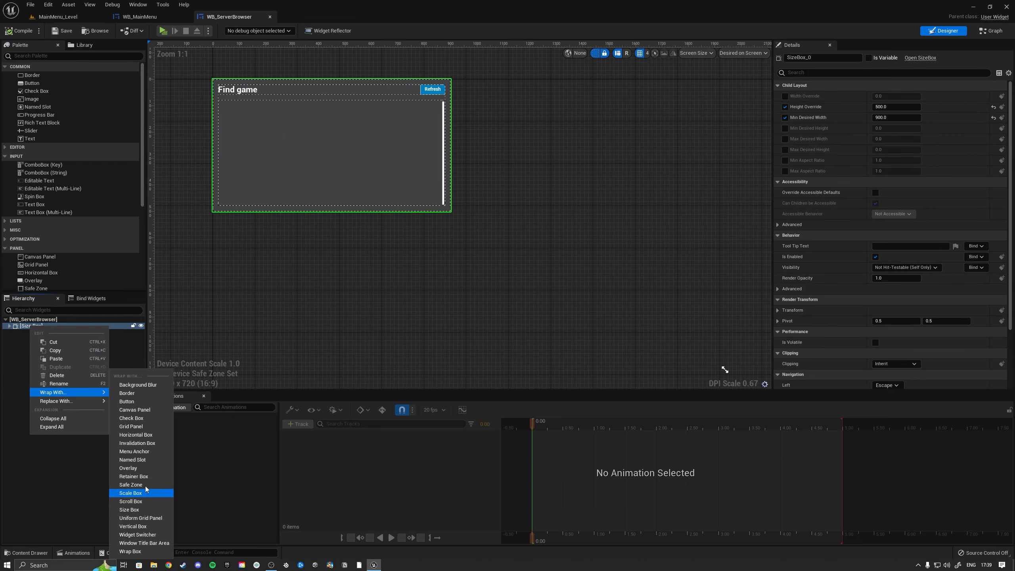
left_click(133, 526)
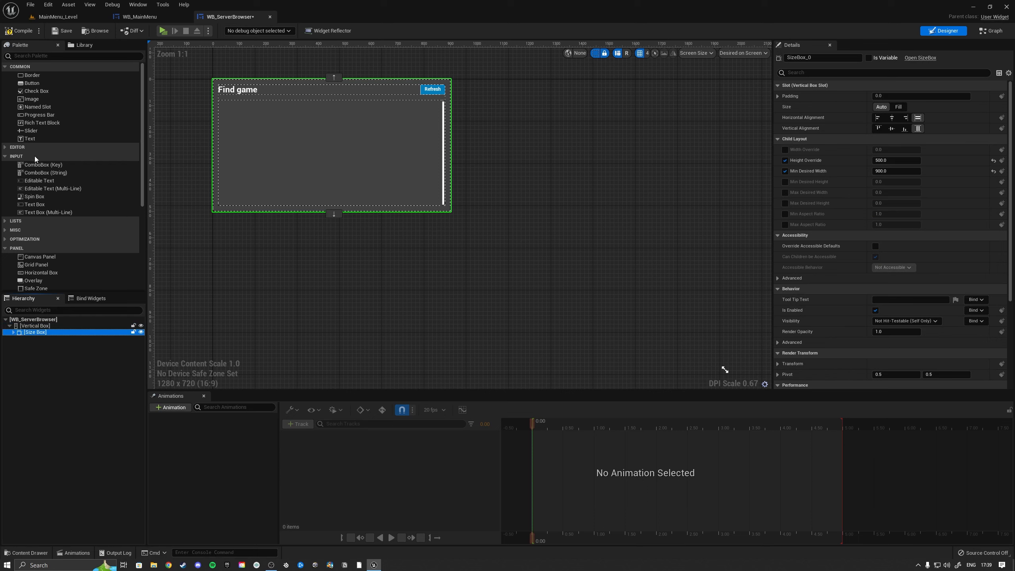
Add a WB Base Button below the Size Box in WB_ServerBrowser's Vertical Box and give the Size Box bottom padding
scroll(41, 229, "down", 5)
left_click_drag(40, 247, 36, 339)
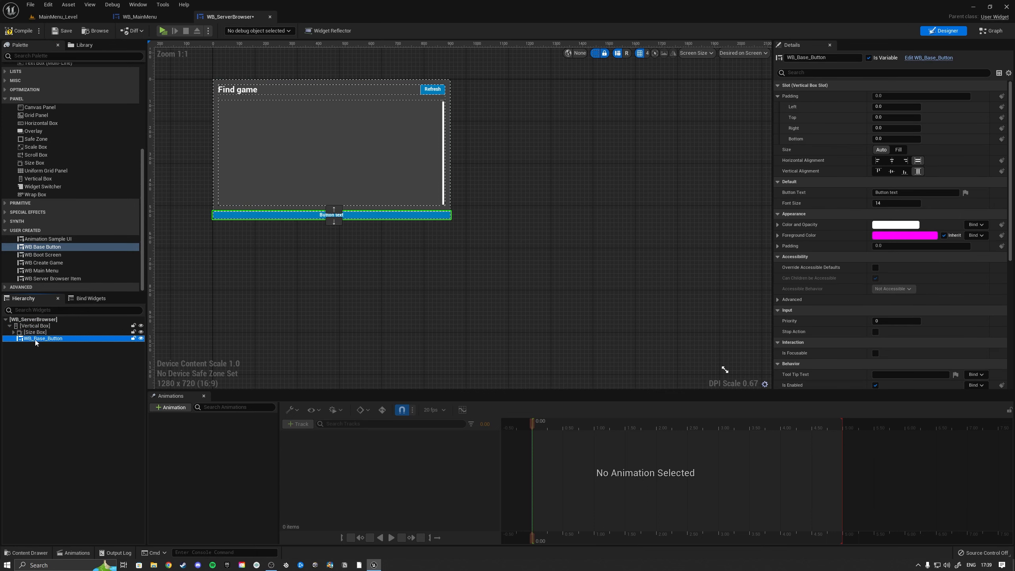
left_click(35, 332)
left_click(901, 139)
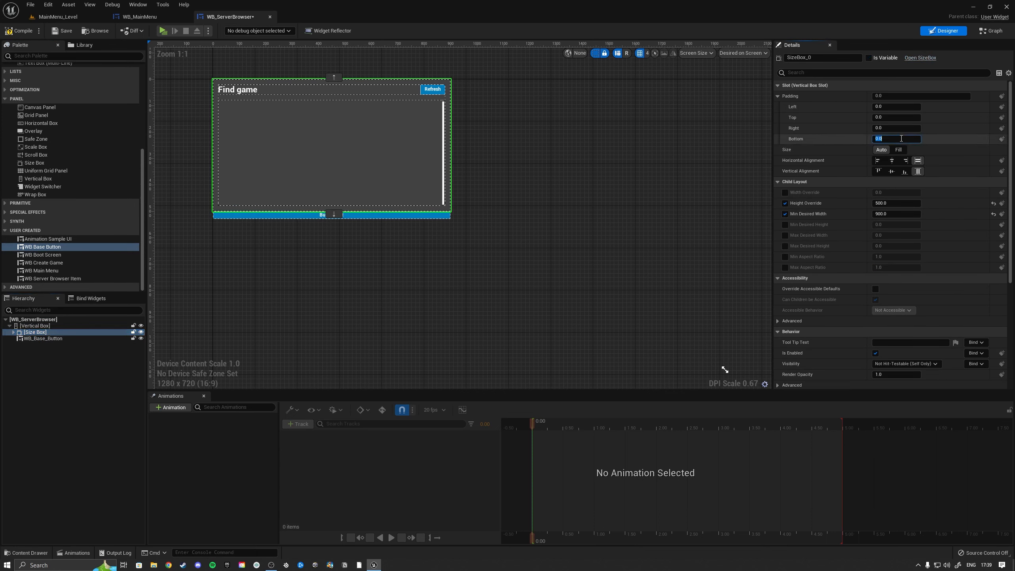
key("Return")
Set the new base button's text to Back, name it Back_Button and align it horizontally to the left
left_click(43, 338)
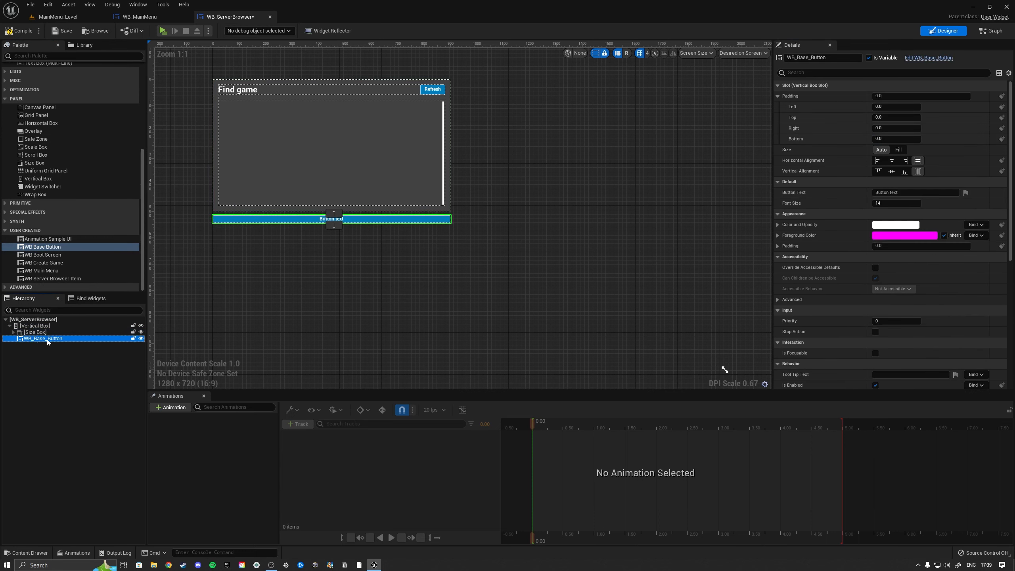
left_click(917, 194)
type("Back")
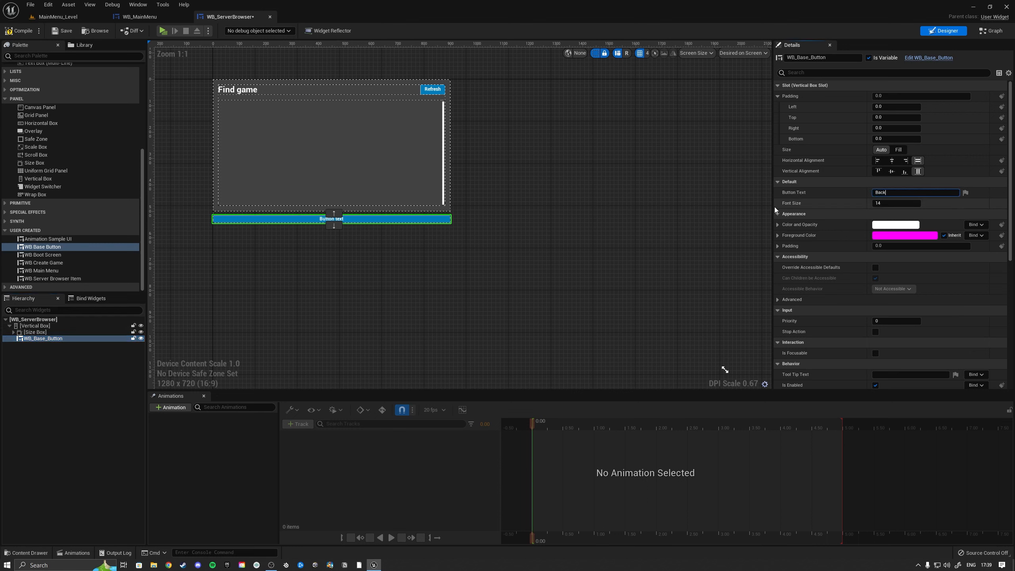
key("Return")
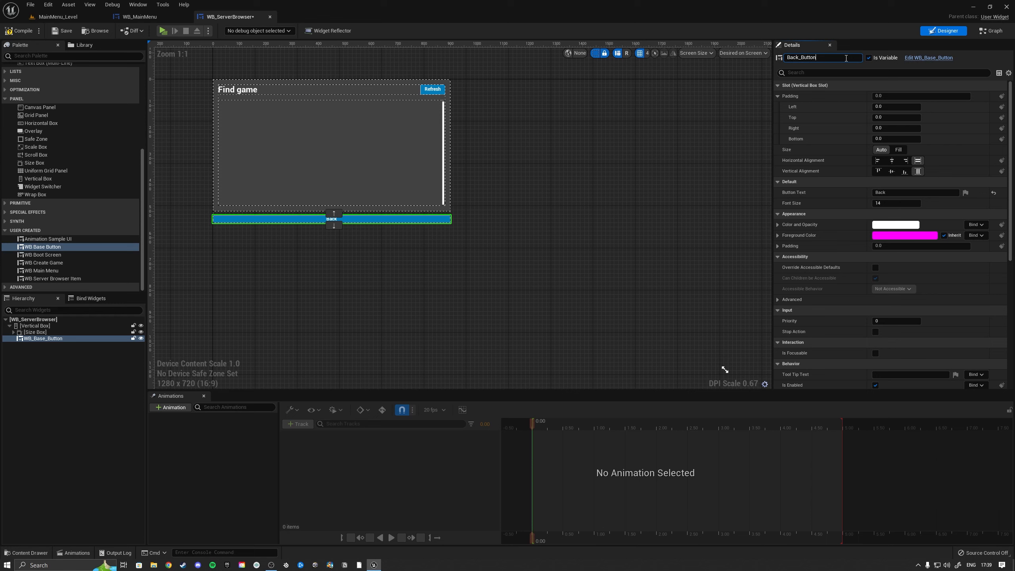
left_click(877, 160)
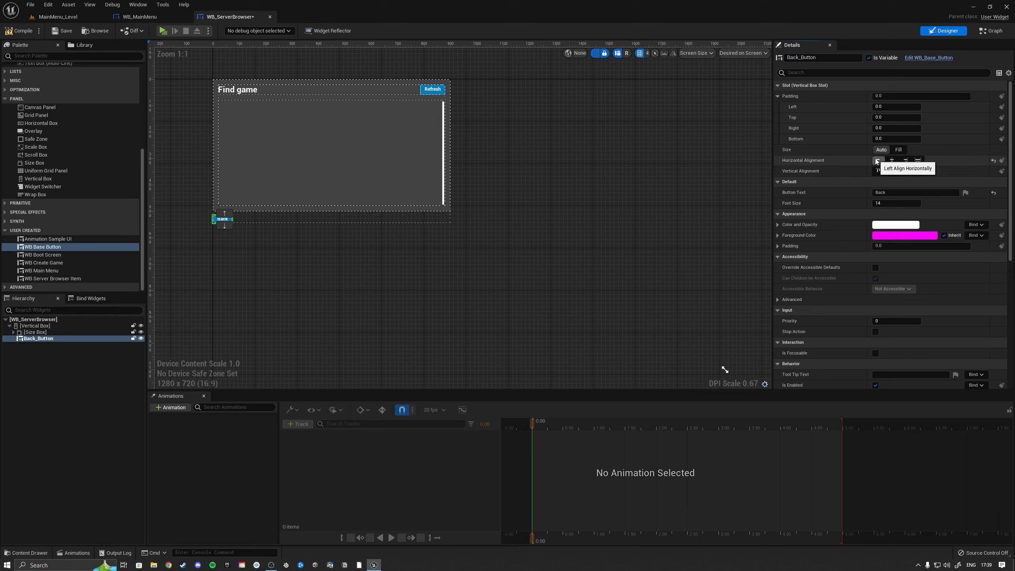
Add an On Clicked event for Back_Button and create an event dispatcher named OnClicked_Back_Button, then compile and save
scroll(988, 150, "down", 10)
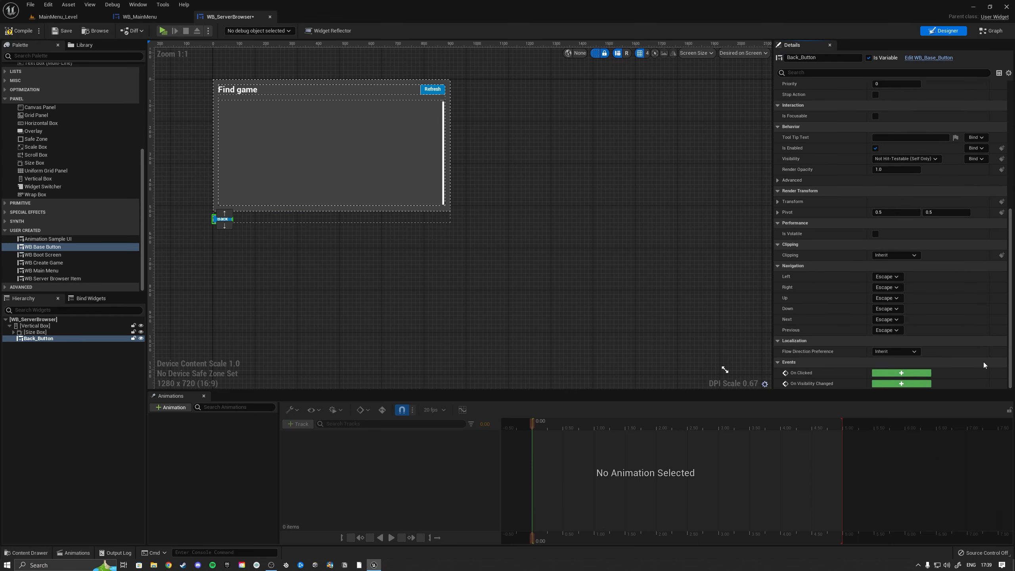
left_click(897, 375)
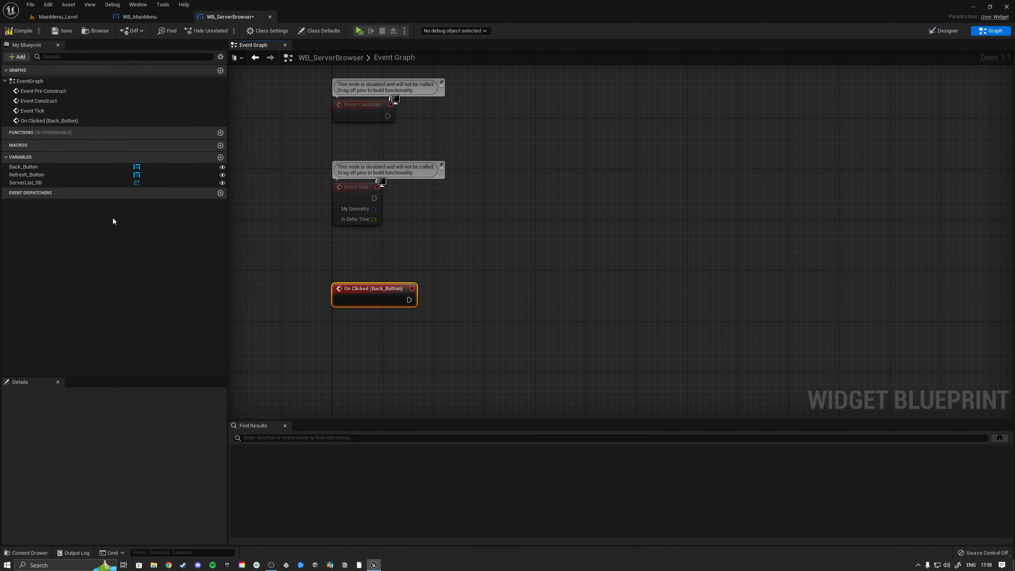
left_click(220, 193)
type("OnClicked_Back")
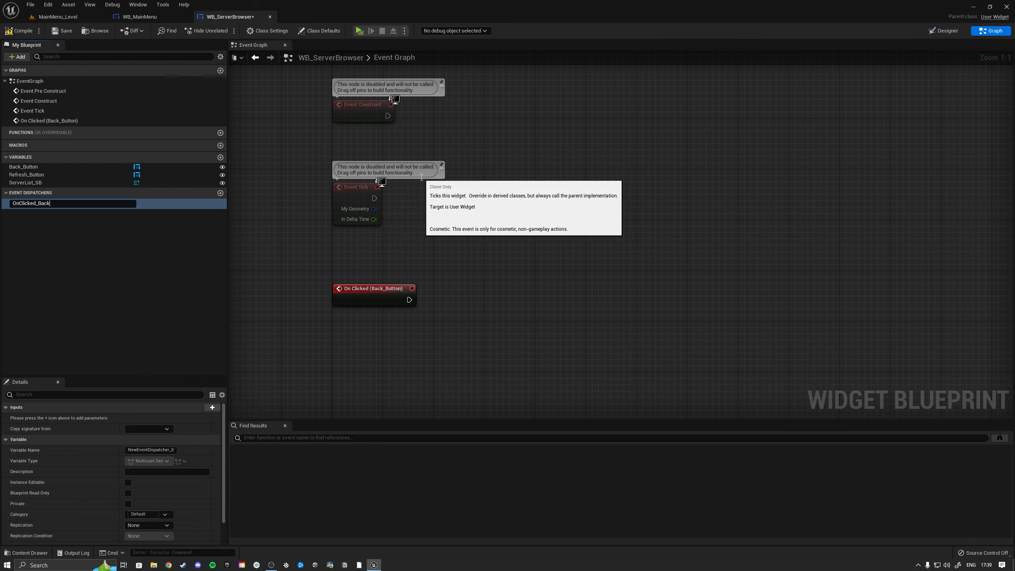
type("_Button")
key("Return")
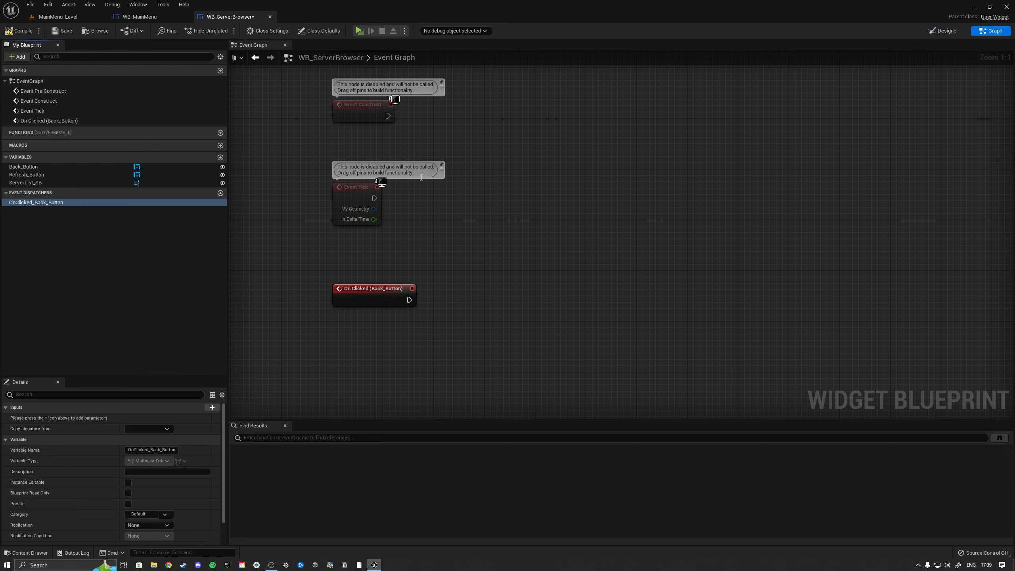
left_click(16, 32)
left_click(56, 32)
Call OnClicked_Back_Button from Back_Button's On Clicked event, then compile and save WB_ServerBrowser
right_click_drag(440, 237, 405, 225)
left_click_drag(36, 202, 439, 271)
left_click(438, 272)
left_click_drag(373, 283, 428, 278)
left_click(18, 31)
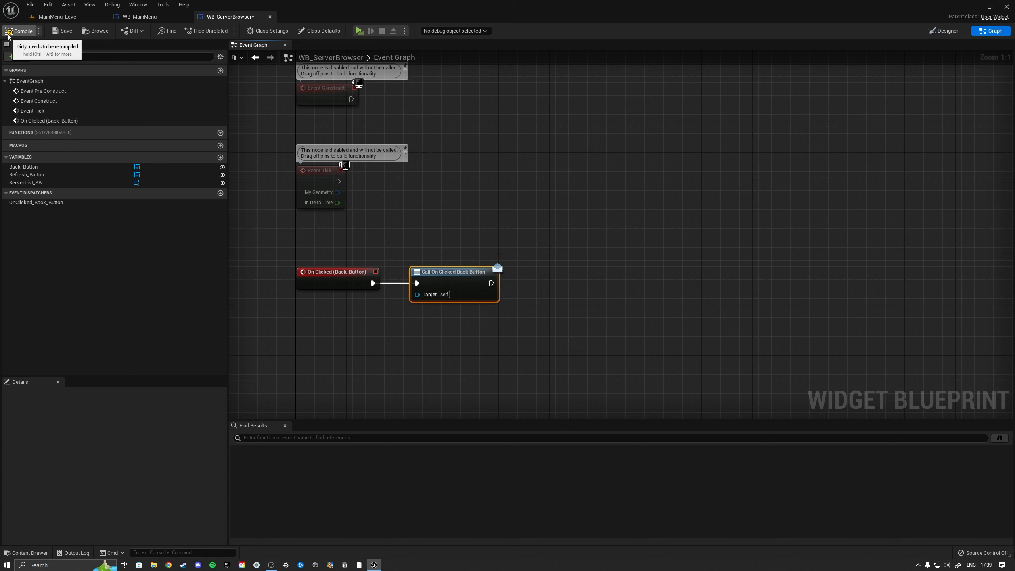
left_click(63, 31)
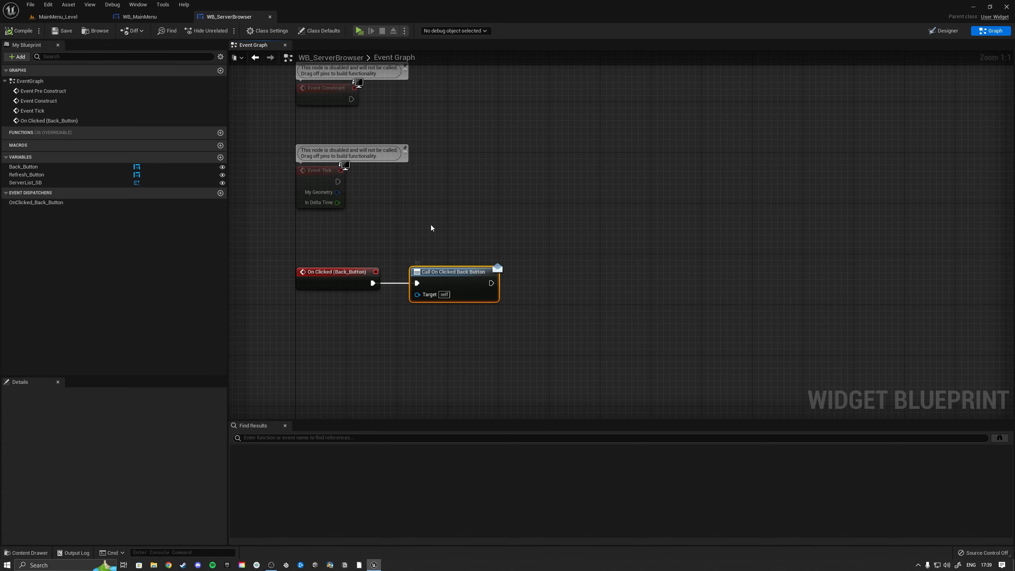
Check the WB_CreateGame child in WB_MainMenu, then rename WB_ServerBrowser's event dispatcher to OnClicked_Back_ServerBrowser
left_click(149, 16)
left_click(47, 358)
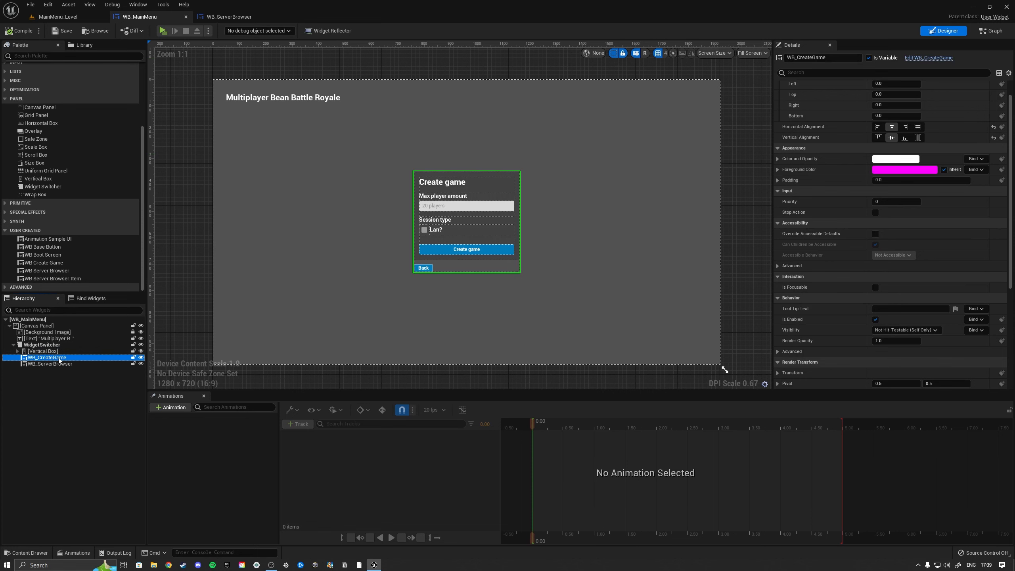
left_click(229, 17)
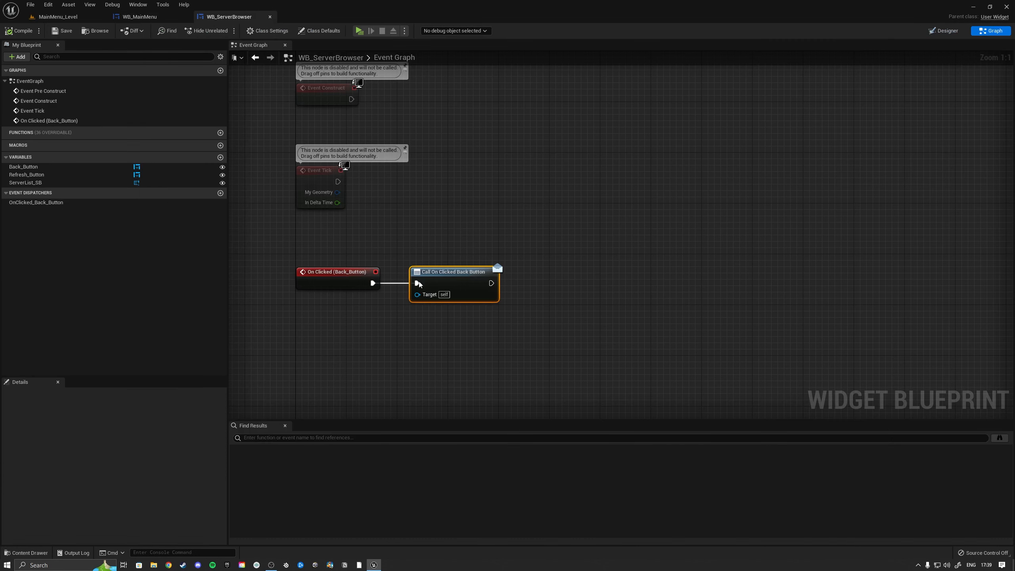
left_click(24, 203)
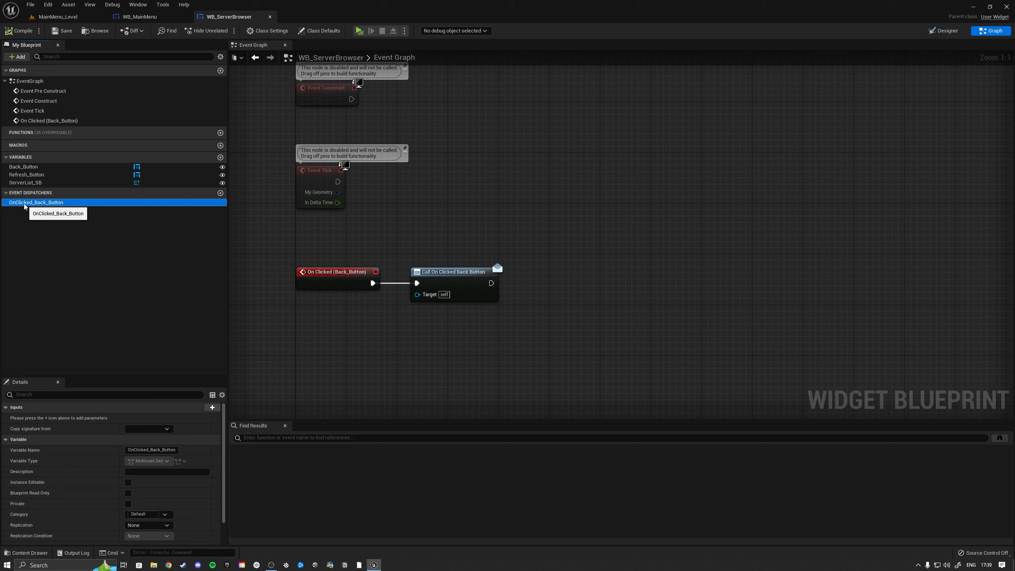
left_click(24, 203)
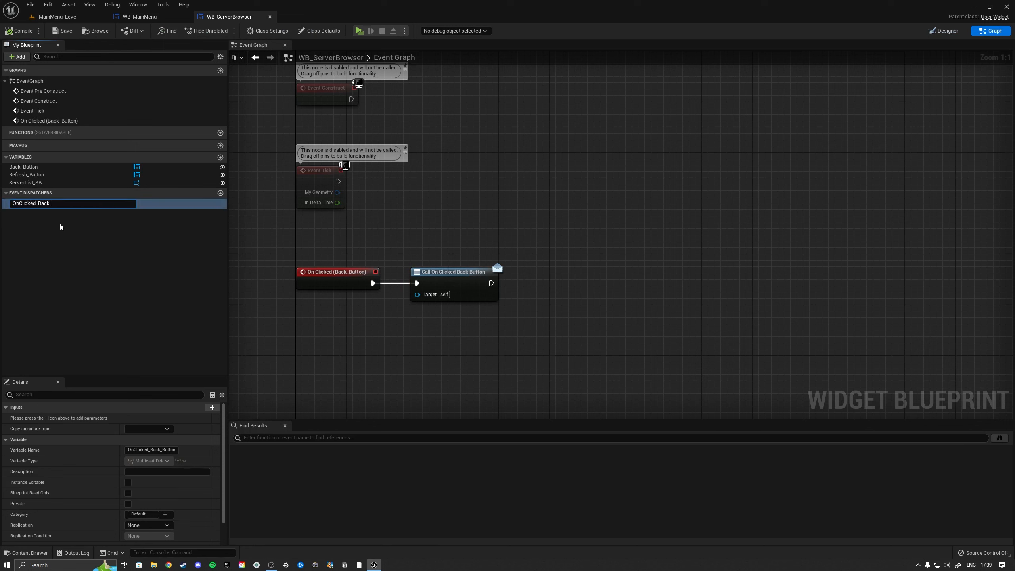
type("ServerBrowser")
key("Return")
Open WB_CreateGame from the Sessions folder, rename its event dispatcher to OnClicked_Back_CreateGame and close the widget
left_click(57, 17)
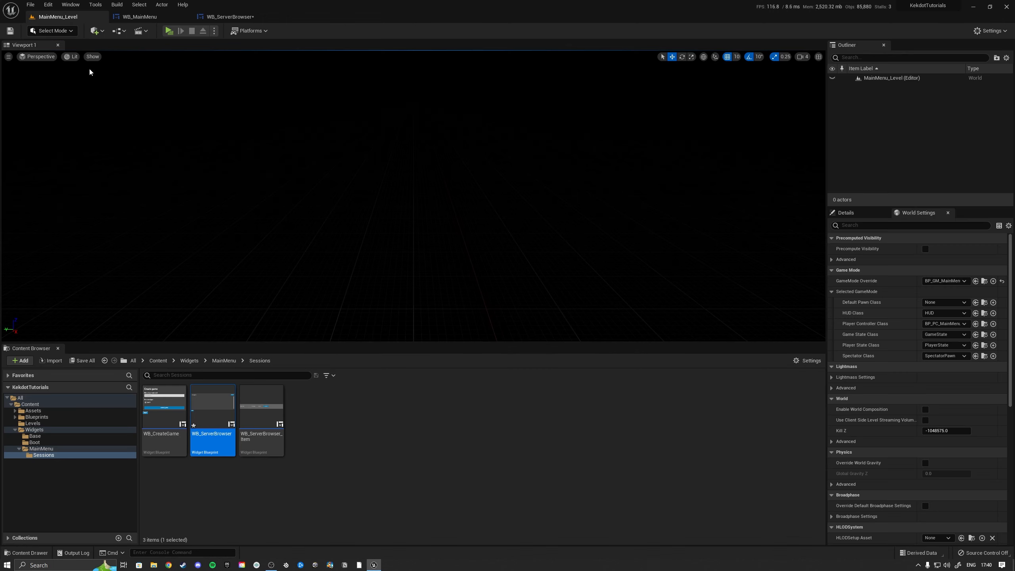
double_click(164, 440)
left_click(991, 31)
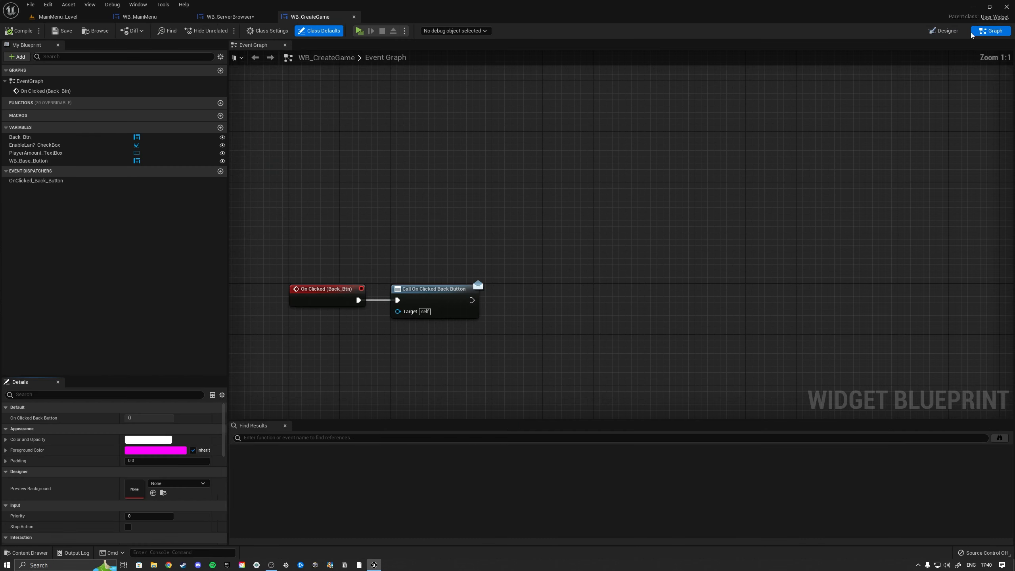
left_click(5, 173)
left_click(16, 181)
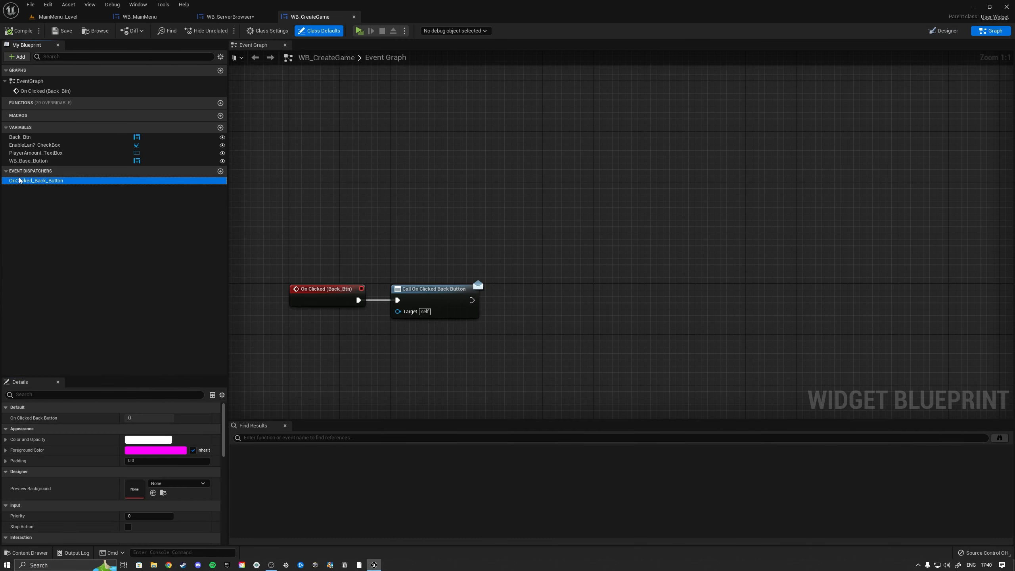
key("F2")
left_click(39, 182)
left_click_drag(40, 182, 186, 192)
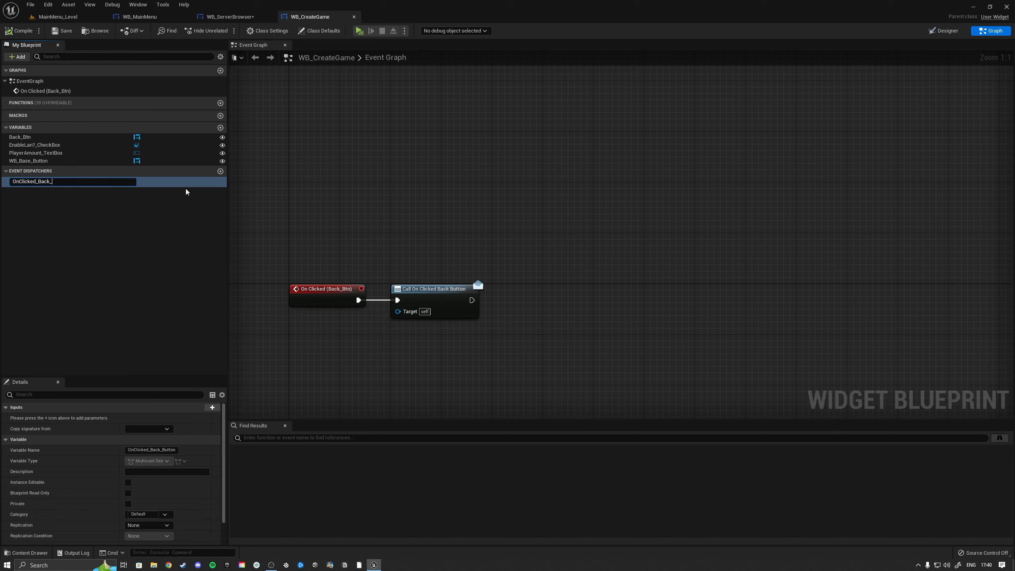
type("Back_CreateGame")
key("Return")
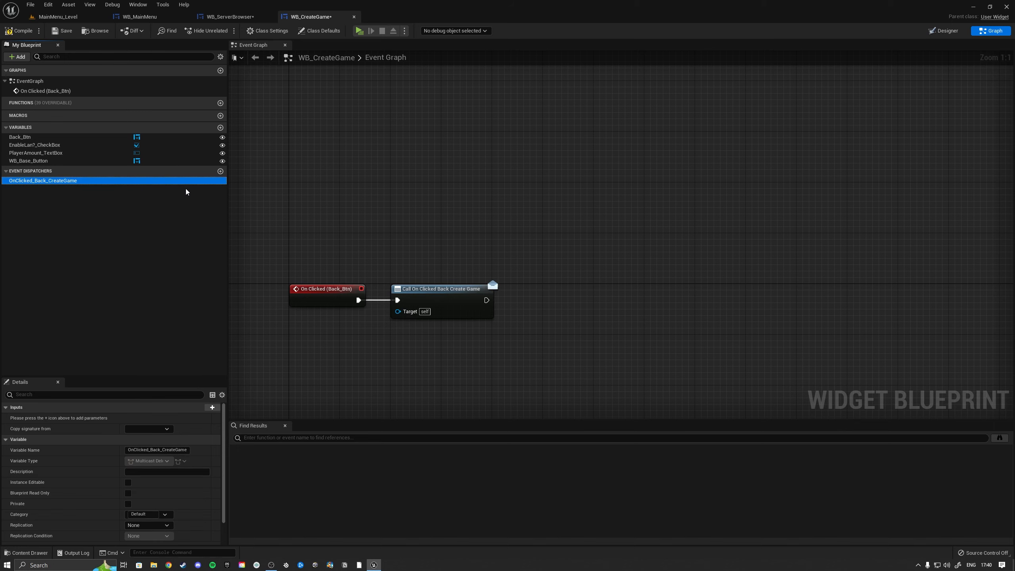
left_click(354, 17)
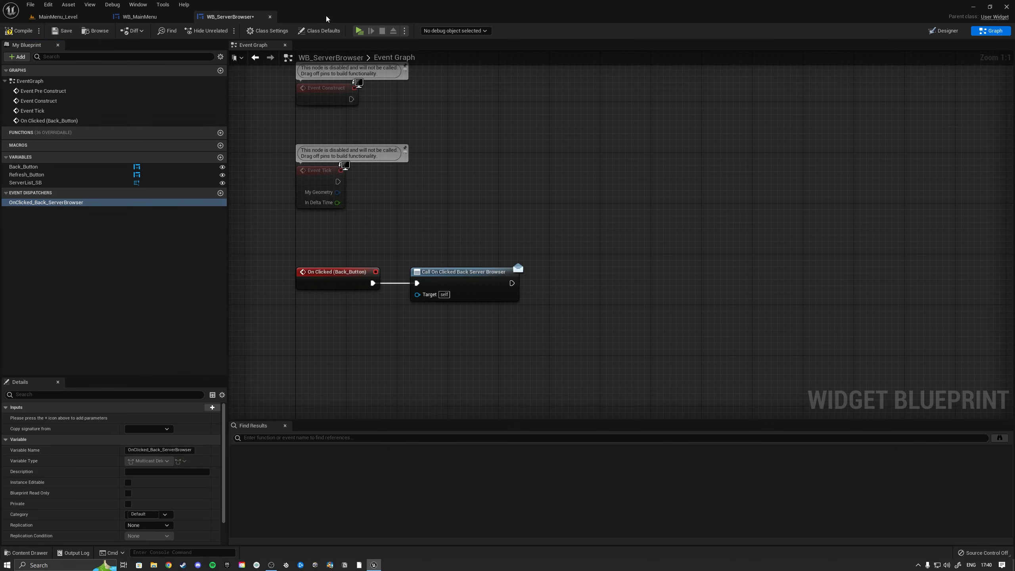
Delete the unused default event nodes from WB_ServerBrowser's event graph, then save and close the widget
right_click_drag(422, 190, 461, 287)
left_click_drag(448, 330, 323, 106)
key("Delete")
left_click_drag(384, 320, 502, 281)
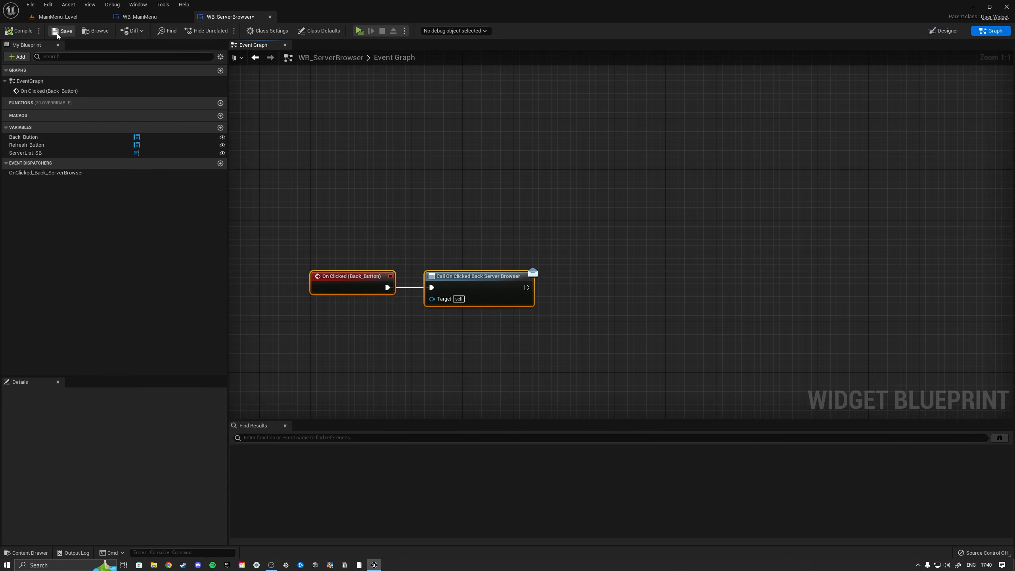
left_click(269, 16)
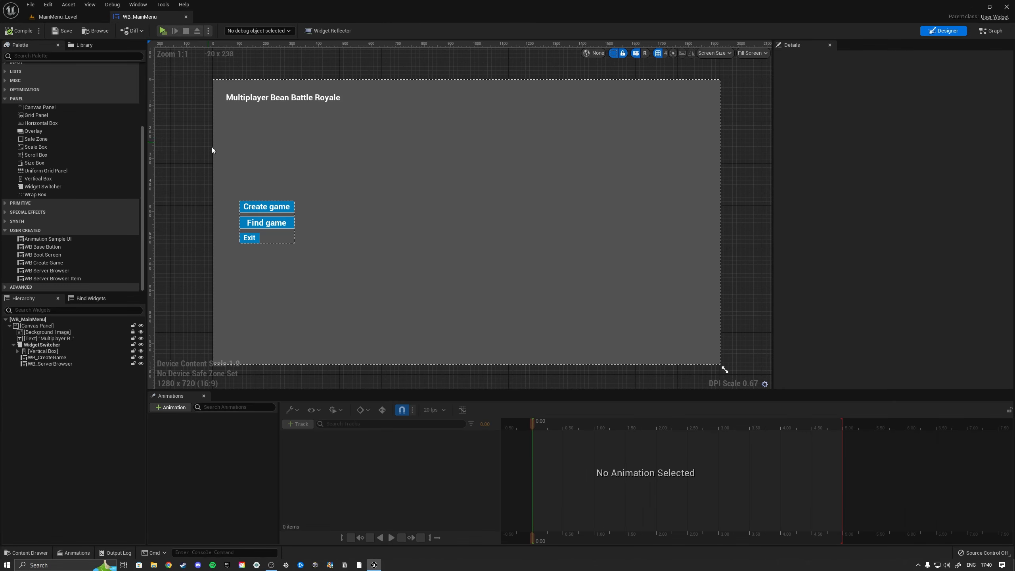
Examine the Back events offered by WB_CreateGame and WB_ServerBrowser in WB_MainMenu, and preview the widget switcher's pages
left_click(47, 358)
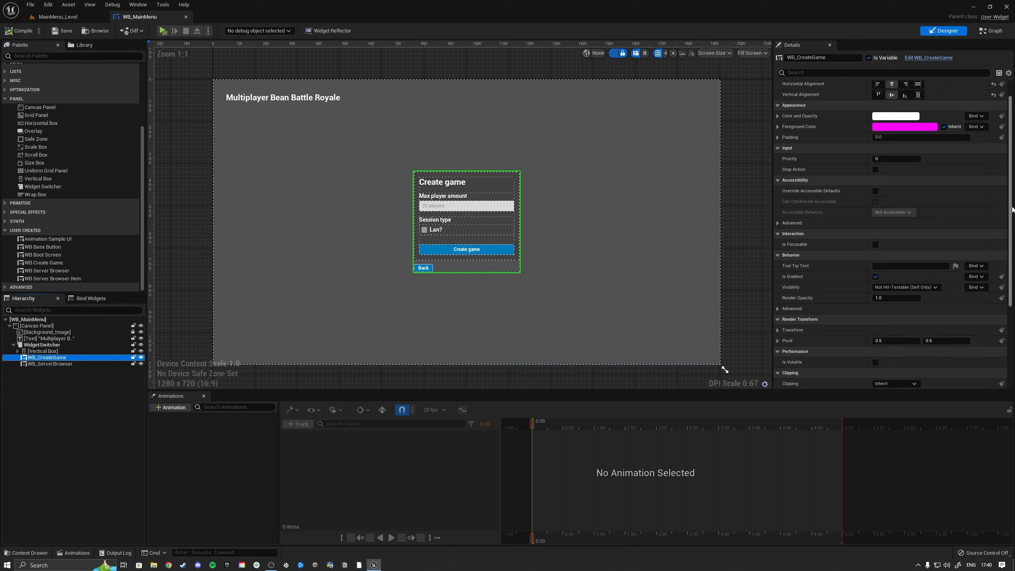
scroll(979, 248, "down", 5)
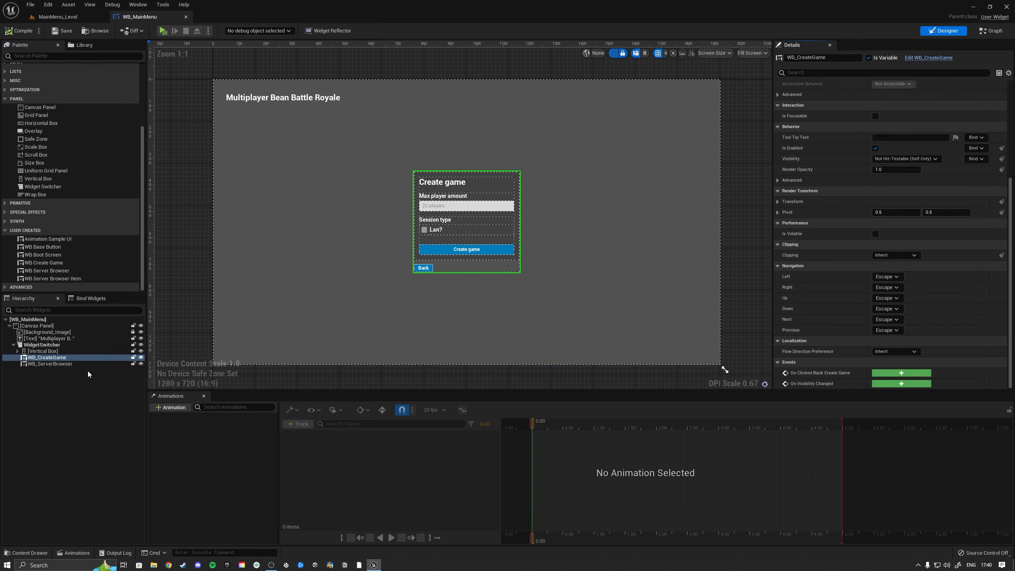
left_click(62, 365)
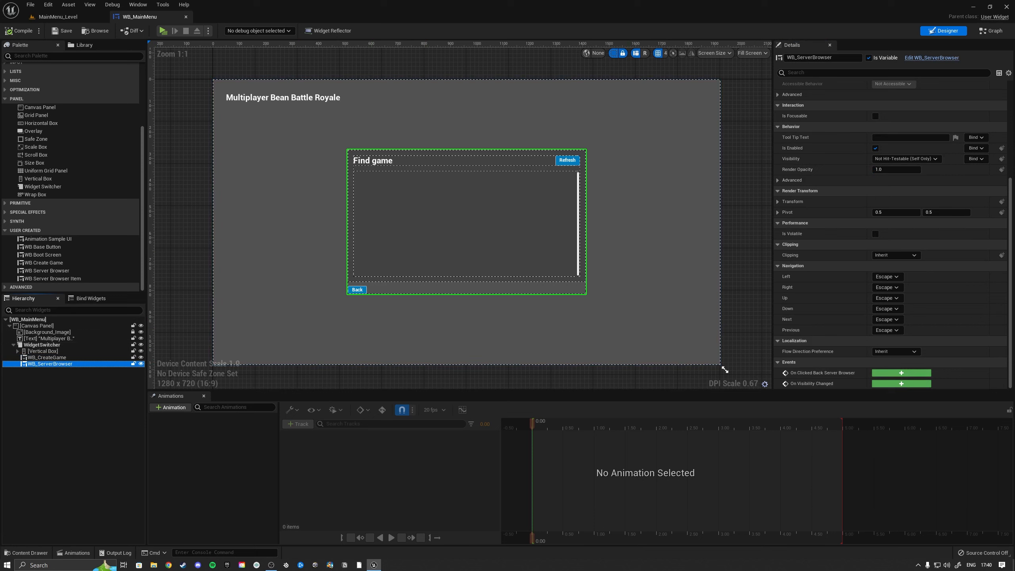
left_click(42, 351)
left_click(267, 206)
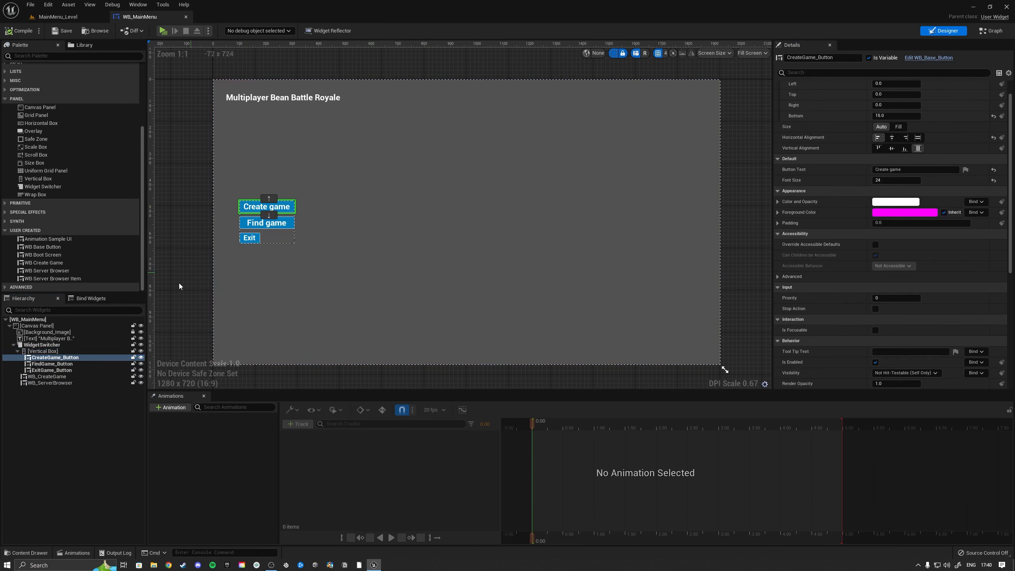
left_click(53, 377)
left_click(52, 383)
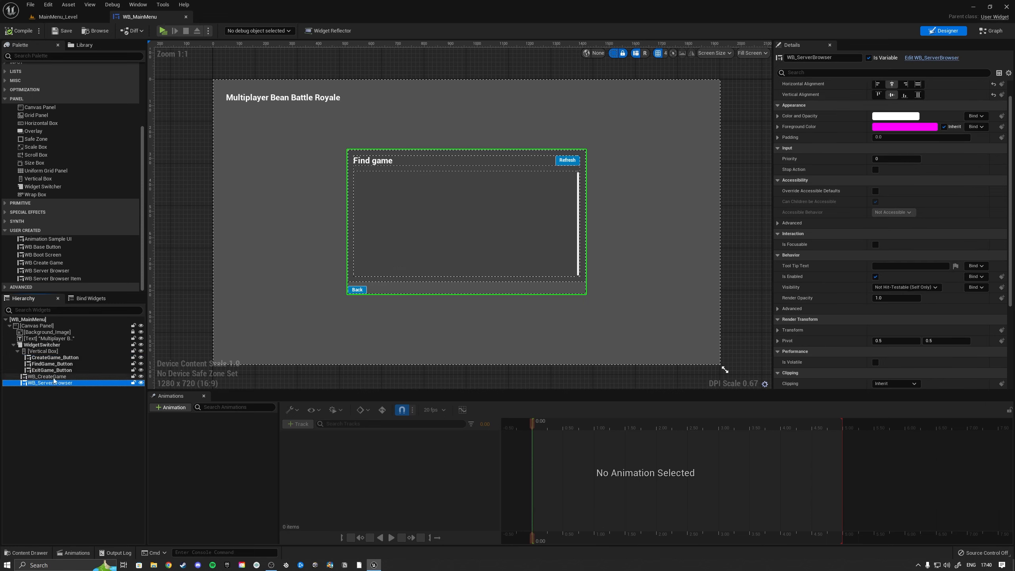
Go to CreateGame_Button's On Clicked event in the WB_MainMenu graph and delete its Print String node
left_click(49, 358)
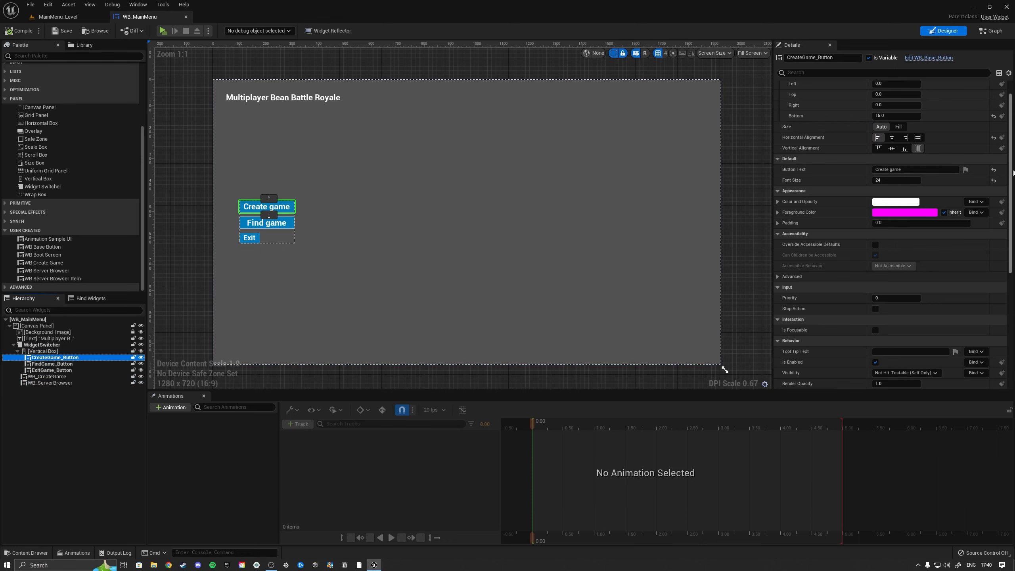
scroll(892, 232, "down", 5)
left_click(902, 372)
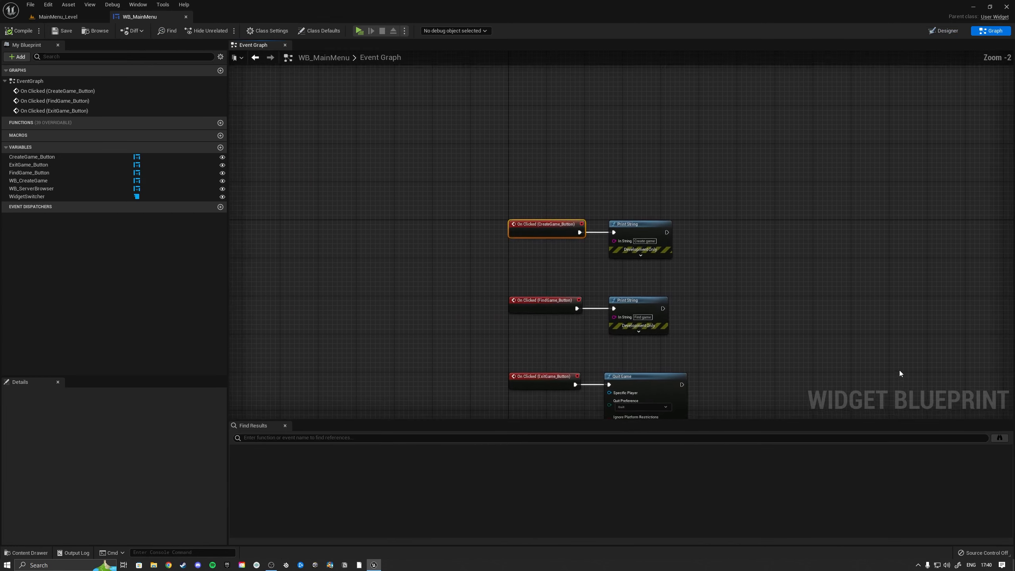
left_click_drag(505, 225, 437, 164)
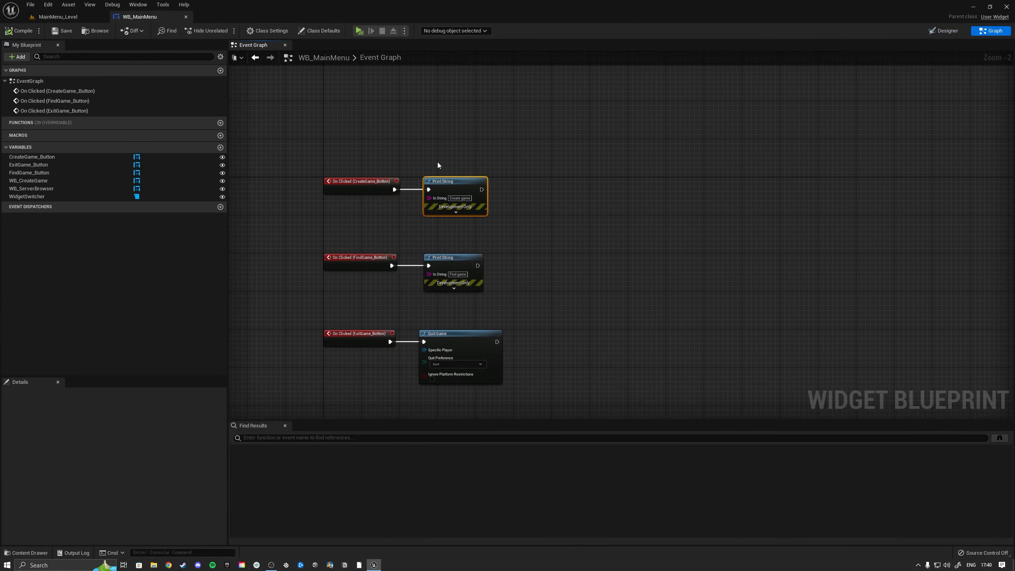
key("Delete")
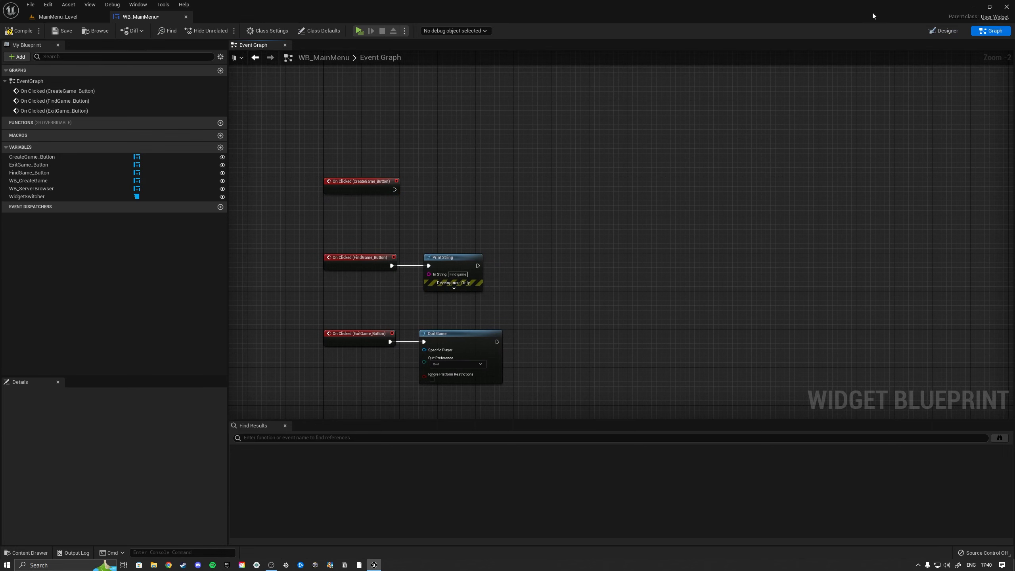
Add a WidgetSwitcher reference calling Set Active Widget Index, and wire it to CreateGame_Button's On Clicked event
left_click(935, 31)
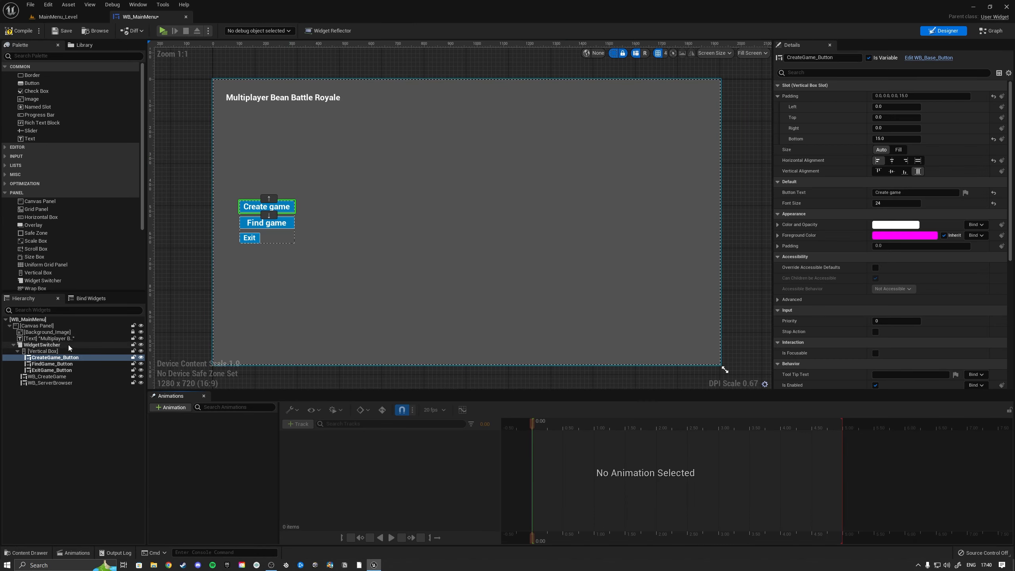
double_click(40, 345)
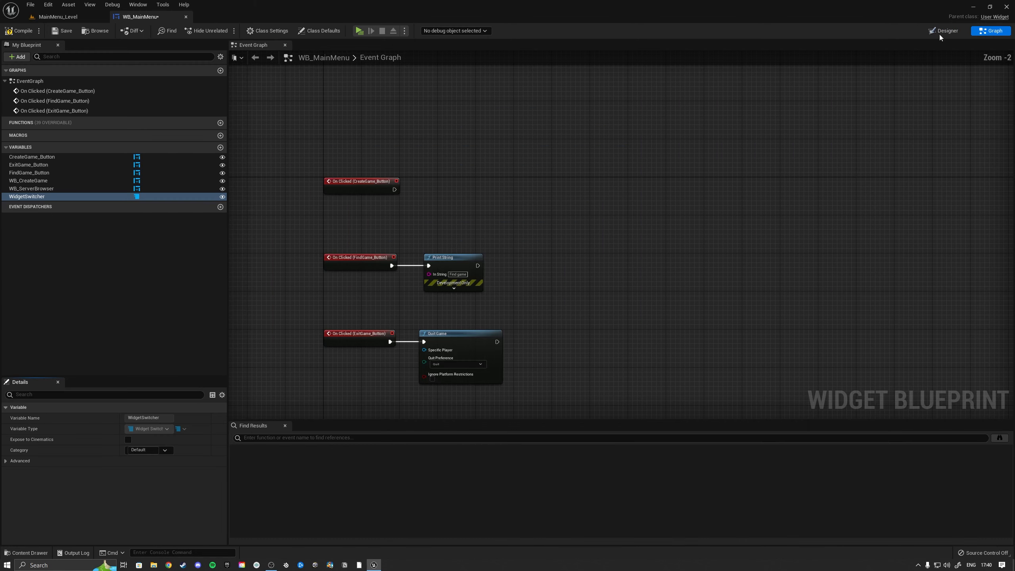
left_click_drag(32, 197, 498, 145)
left_click(583, 170)
type("set the")
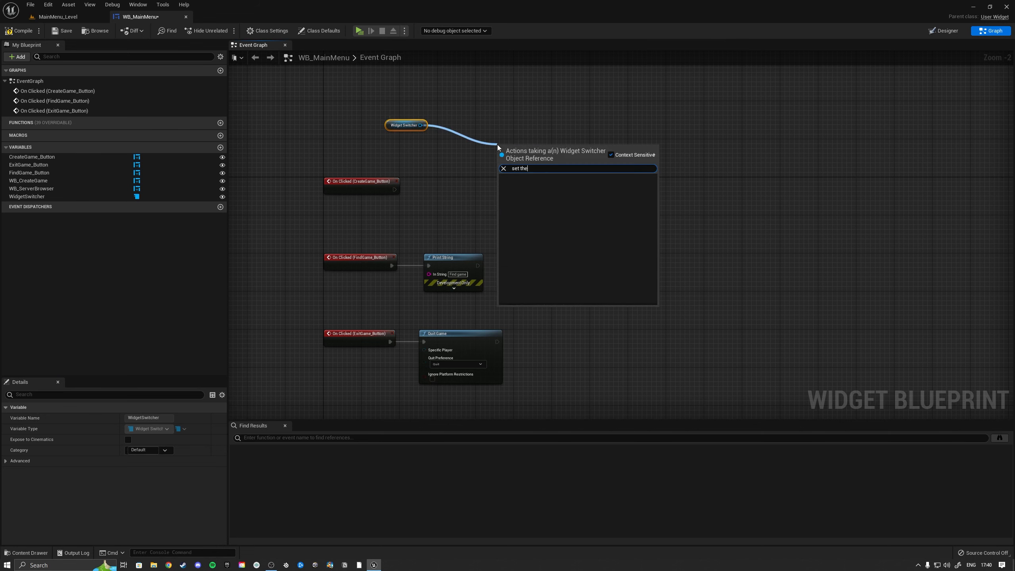
type(" act")
key("ctrl+a")
type("set active")
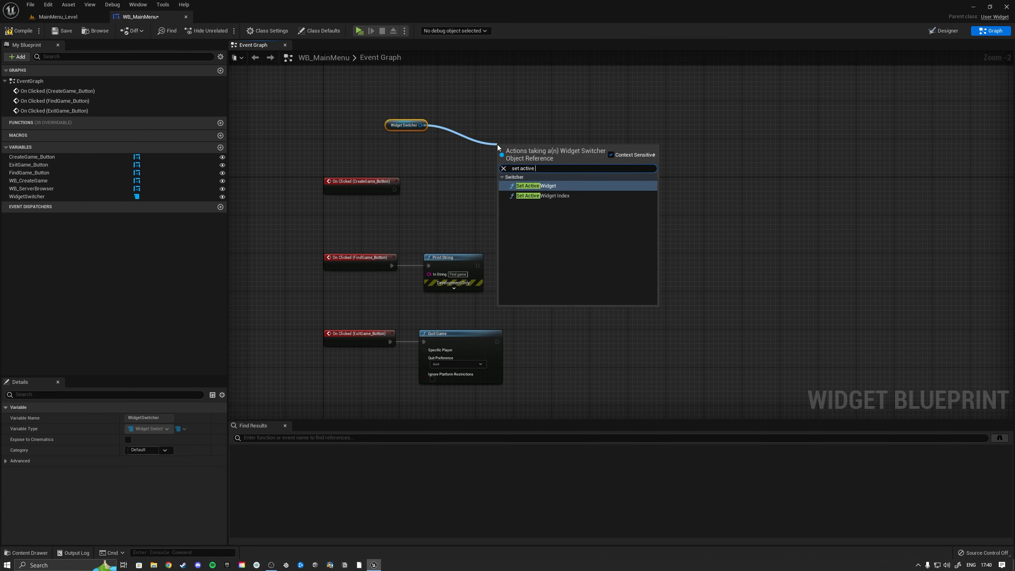
key("Down")
key("Return")
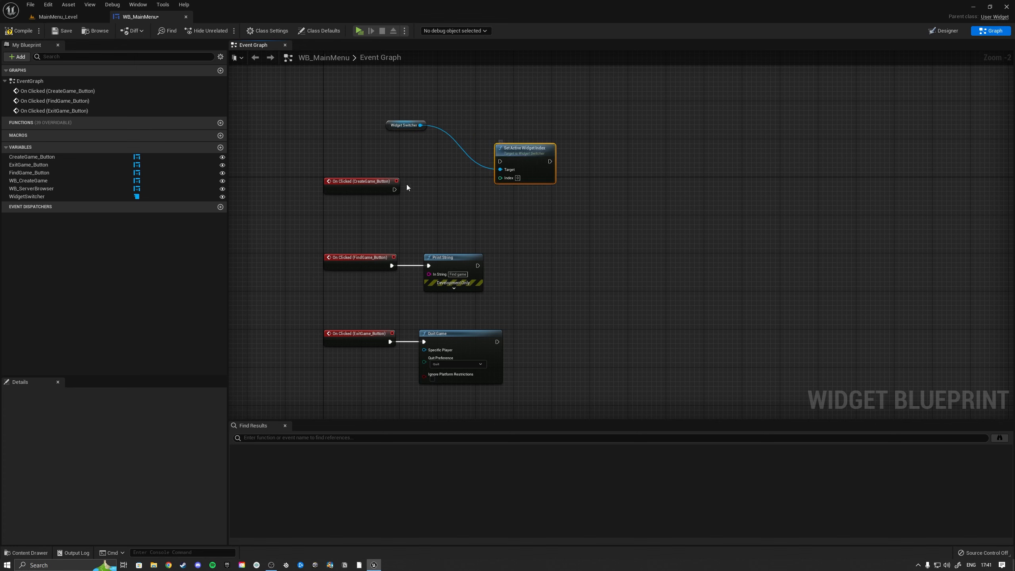
left_click_drag(395, 189, 447, 184)
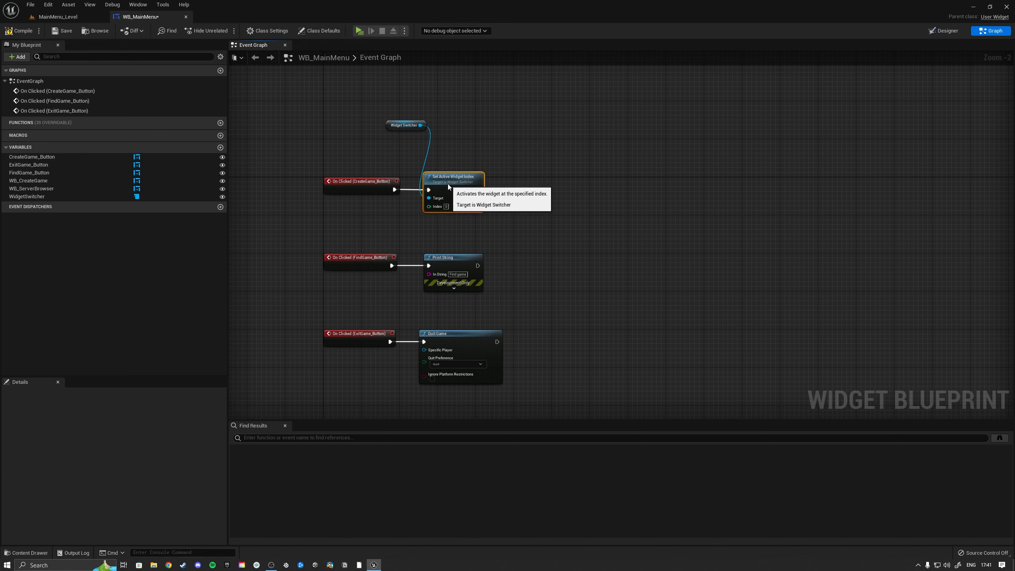
left_click_drag(406, 130, 447, 167)
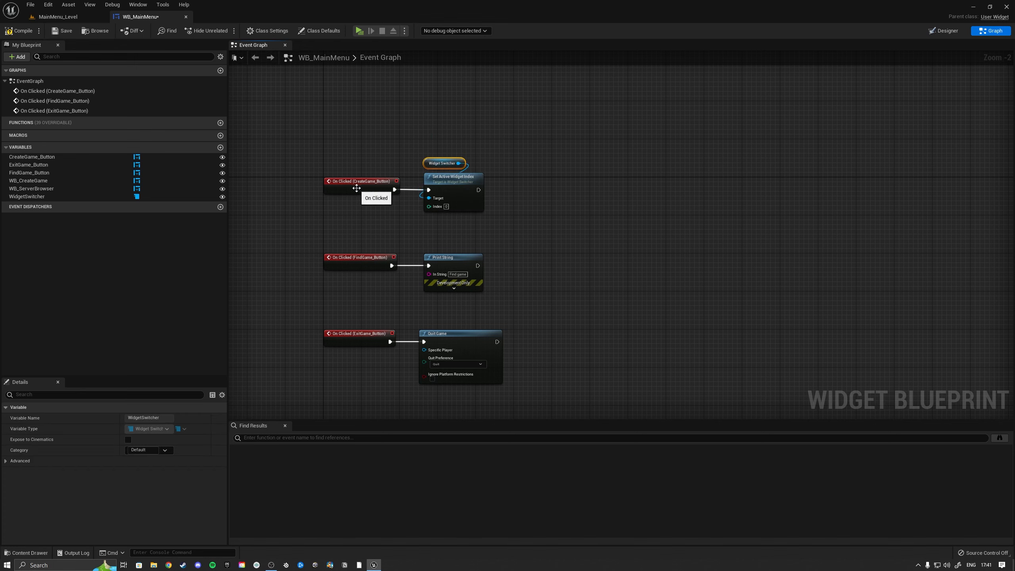
Preview WidgetSwitcher's child pages in the Designer to check the index order of the Vertical Box, WB_CreateGame and WB_ServerBrowser
left_click(943, 31)
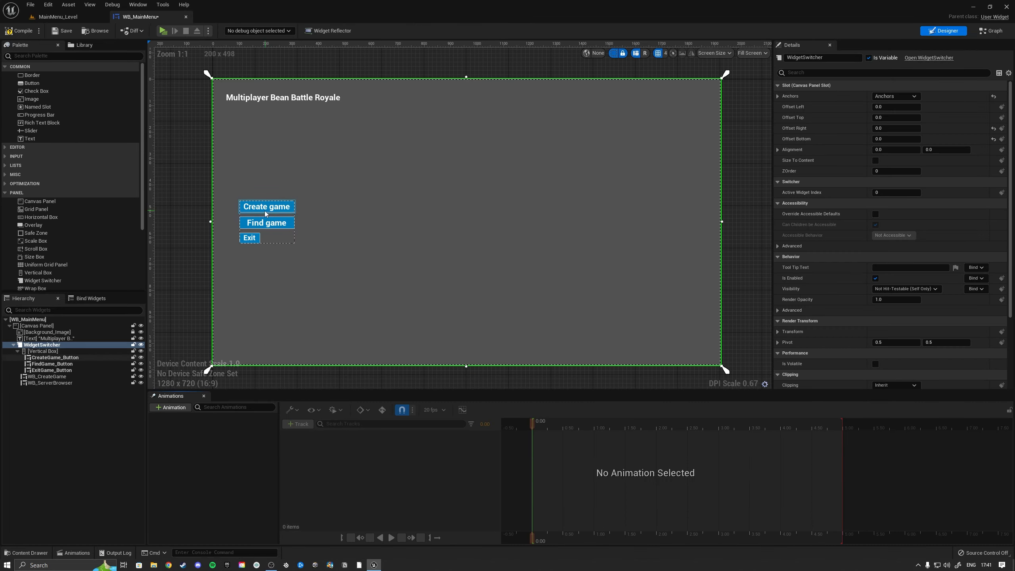
left_click(17, 351)
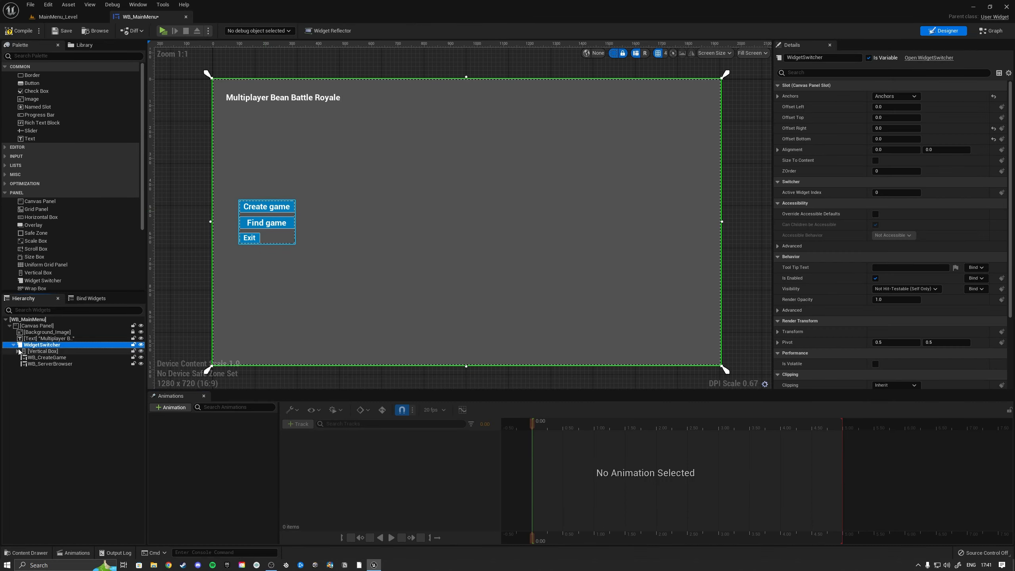
left_click(38, 358)
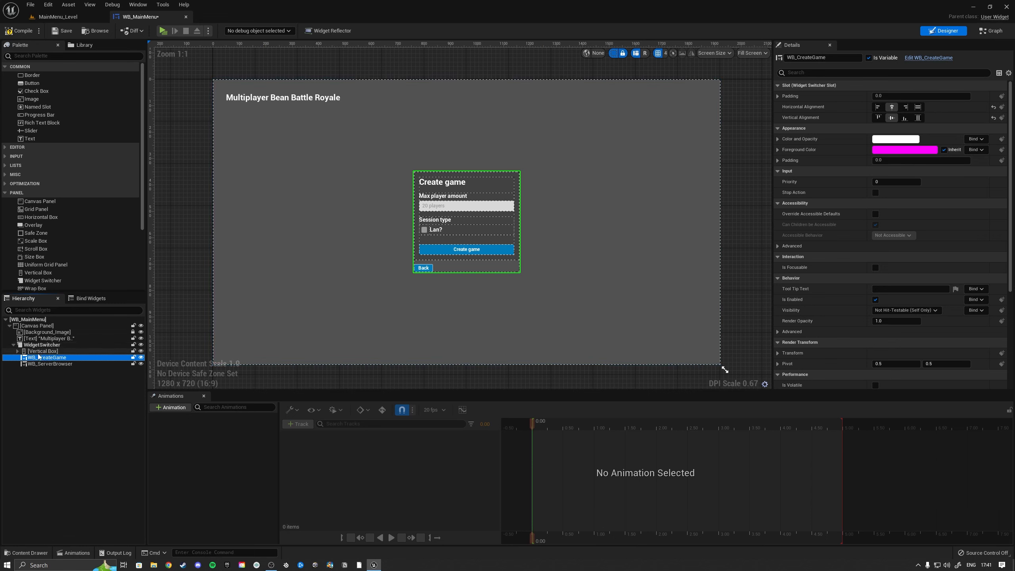
left_click(44, 352)
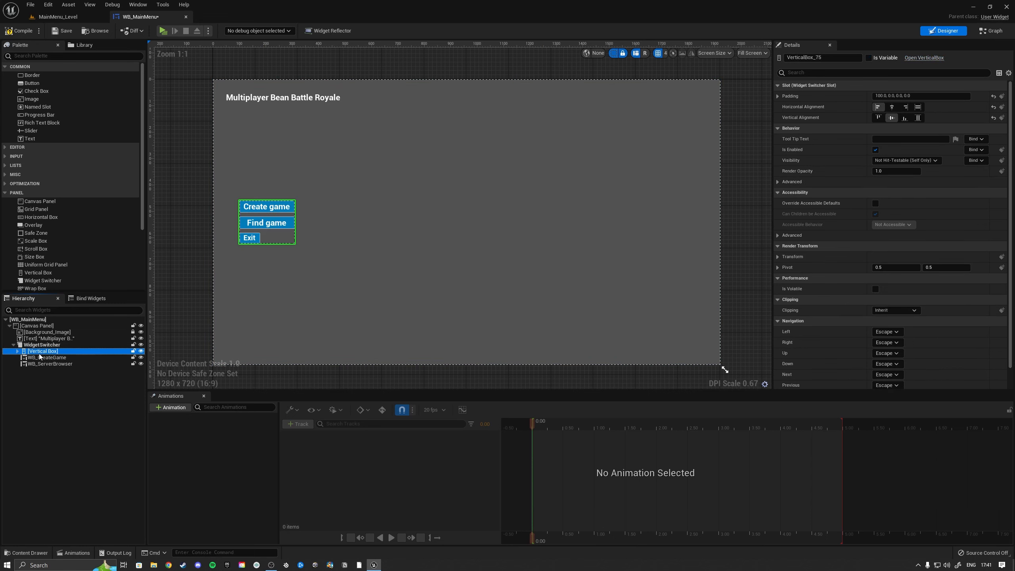
left_click(40, 358)
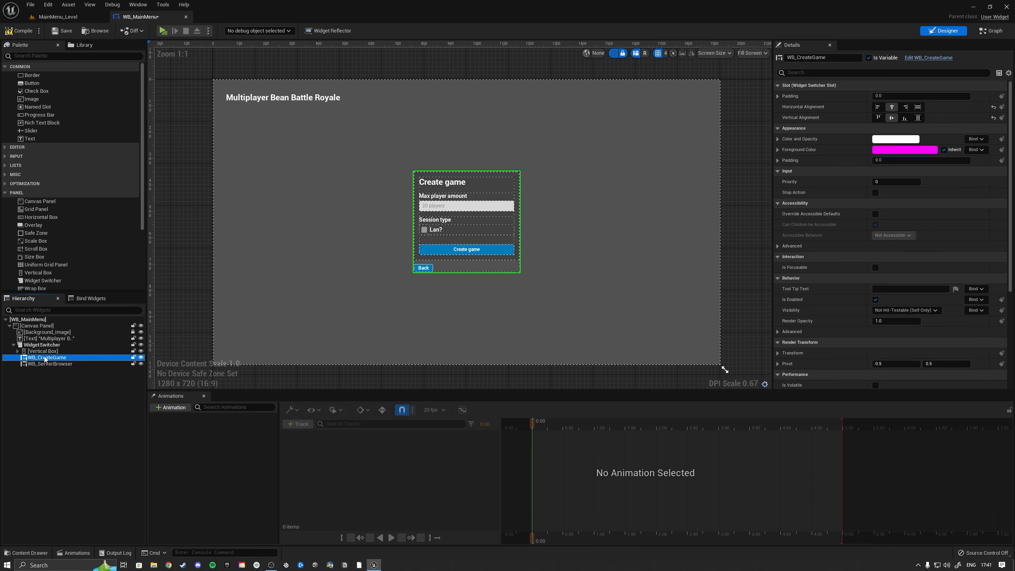
left_click(53, 364)
left_click(43, 351)
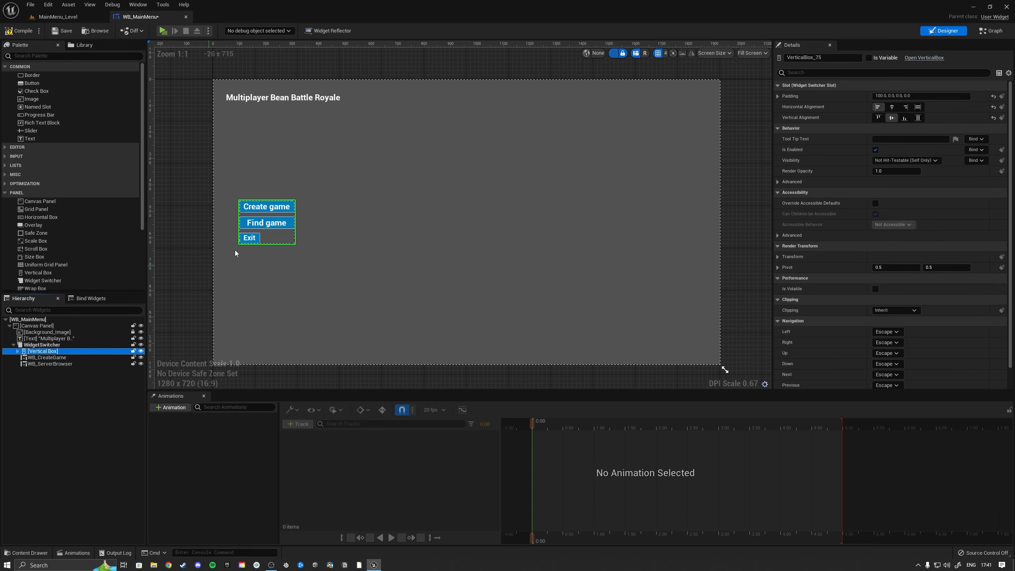
left_click(41, 358)
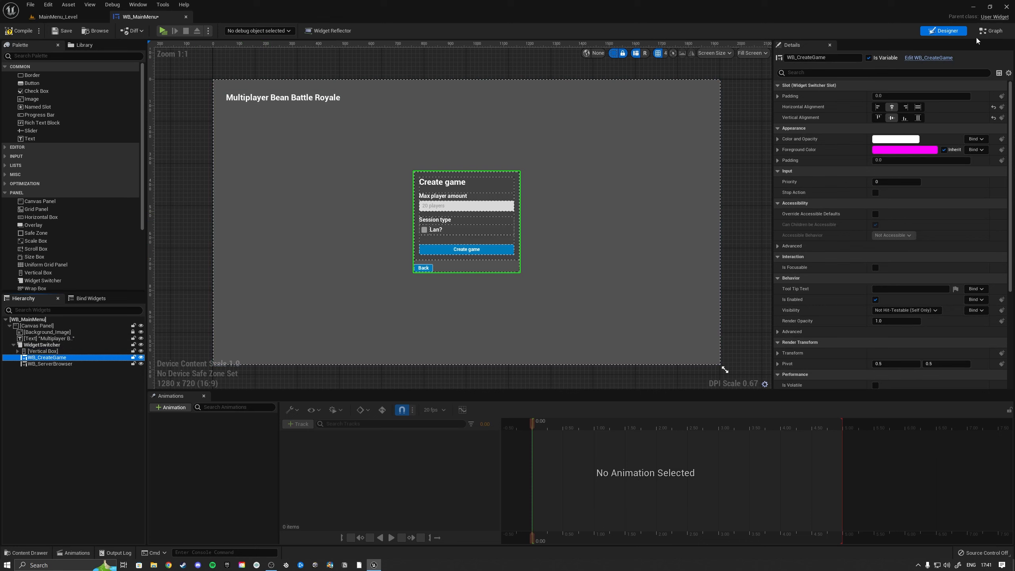
Set the Index of CreateGame_Button's Set Active Widget Index node to 1 and delete FindGame_Button's Print String node
left_click(987, 31)
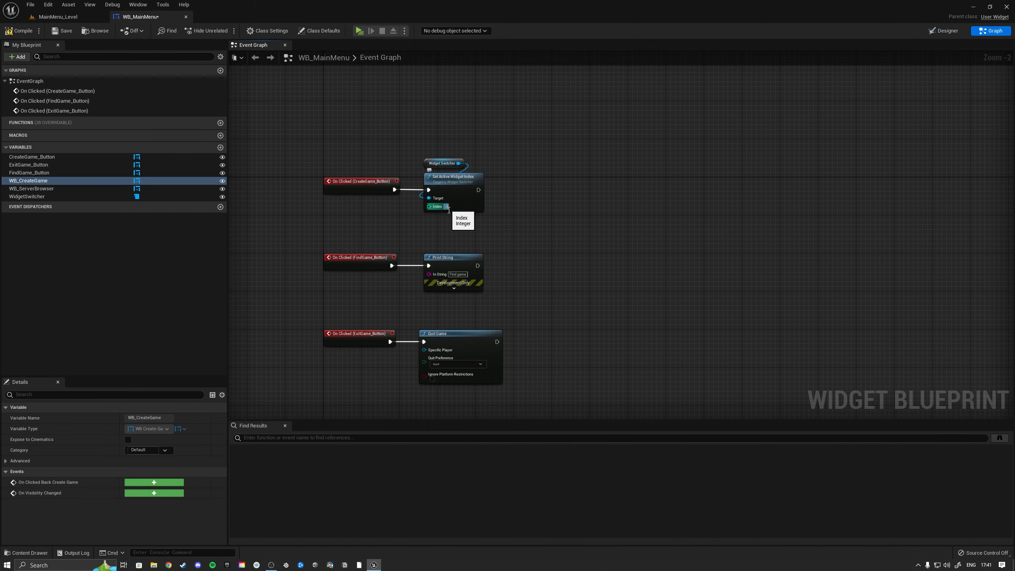
left_click(454, 258)
key("Delete")
Duplicate the Widget Switcher and Set Active Widget Index nodes for FindGame_Button's On Clicked event, with Index 2
left_click_drag(491, 226, 446, 167)
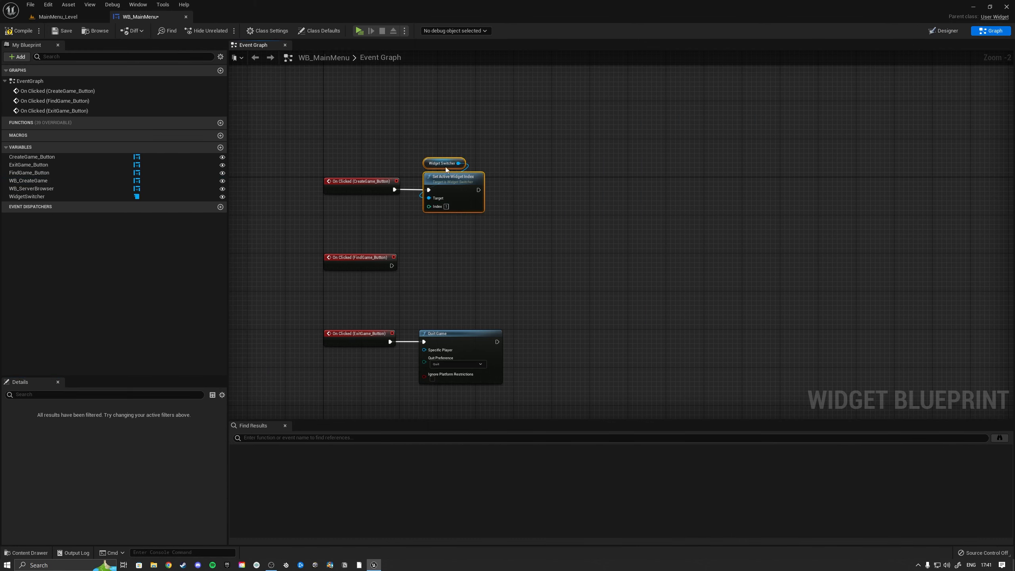
key("ctrl+c")
key("ctrl+v")
left_click_drag(392, 265, 439, 266)
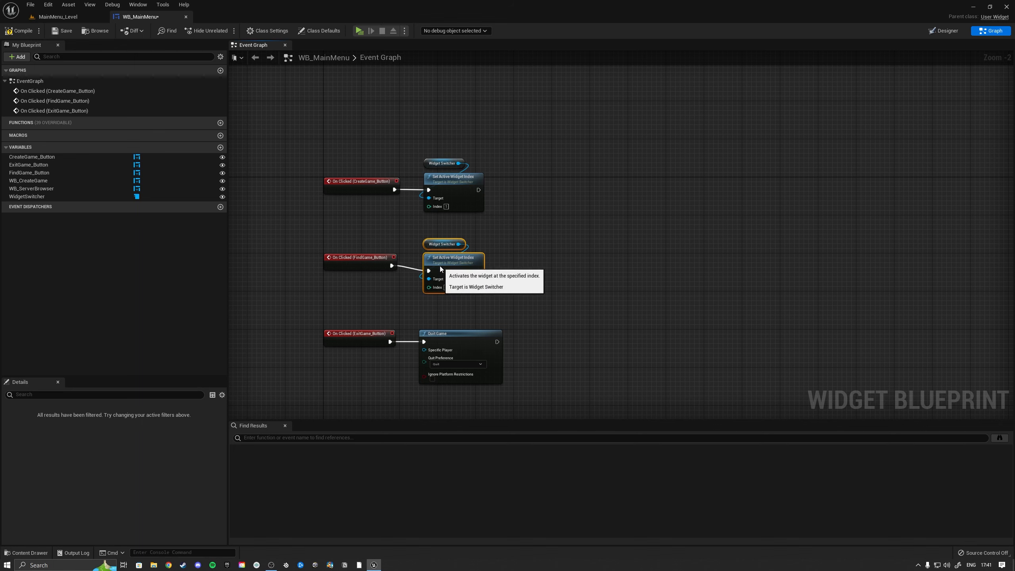
left_click(448, 282)
type("2")
left_click(530, 290)
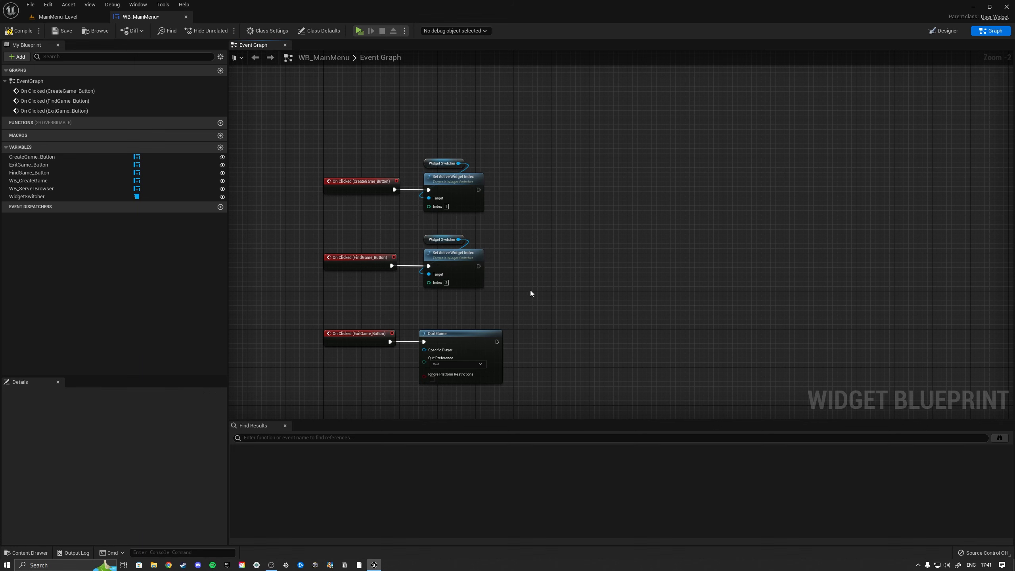
Add WB_CreateGame's On Clicked Back Create Game event to the graph and place it beside the CreateGame_Button nodes
right_click_drag(530, 291, 525, 262)
left_click(943, 31)
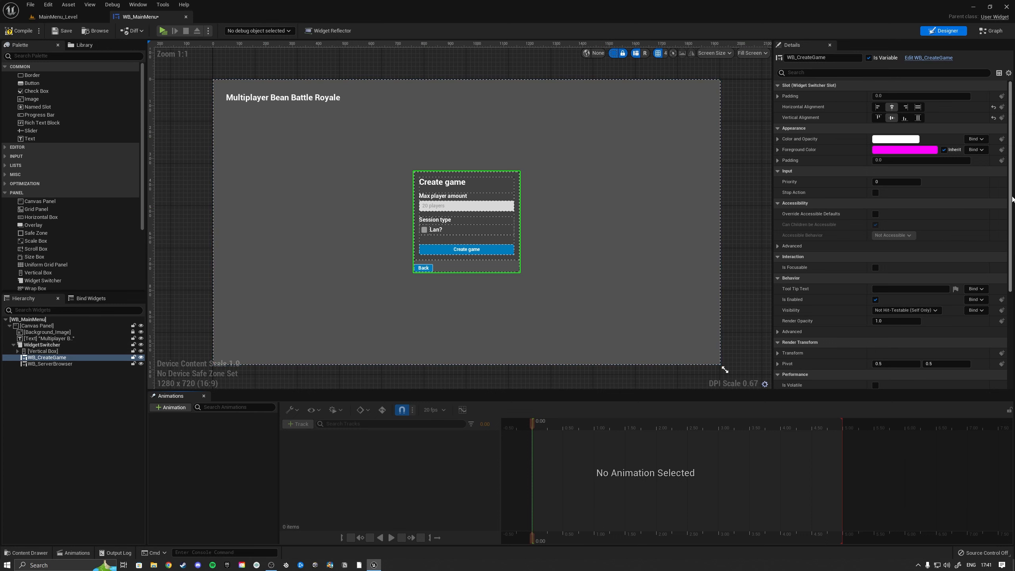
left_click_drag(1010, 201, 1011, 310)
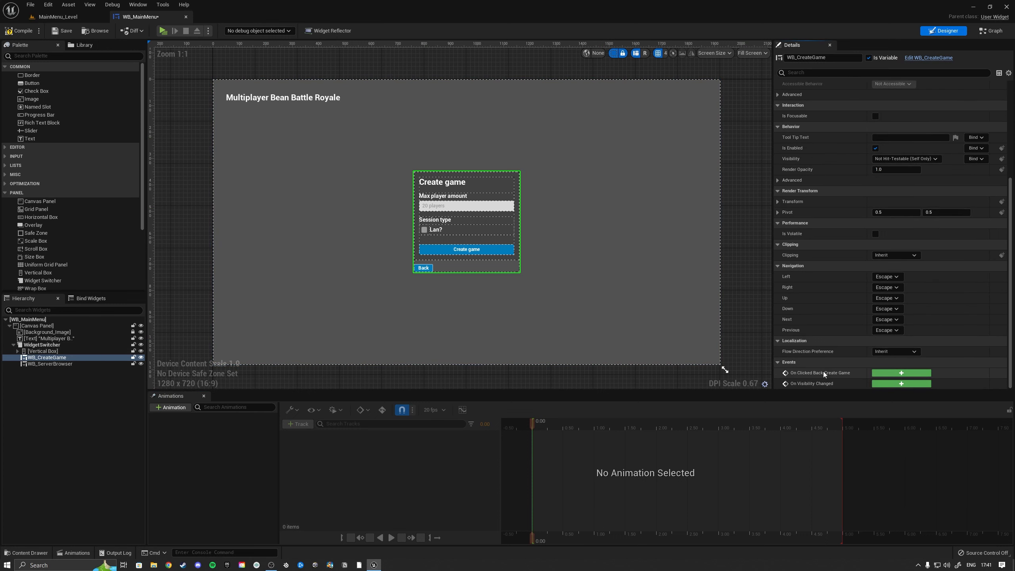
left_click(901, 372)
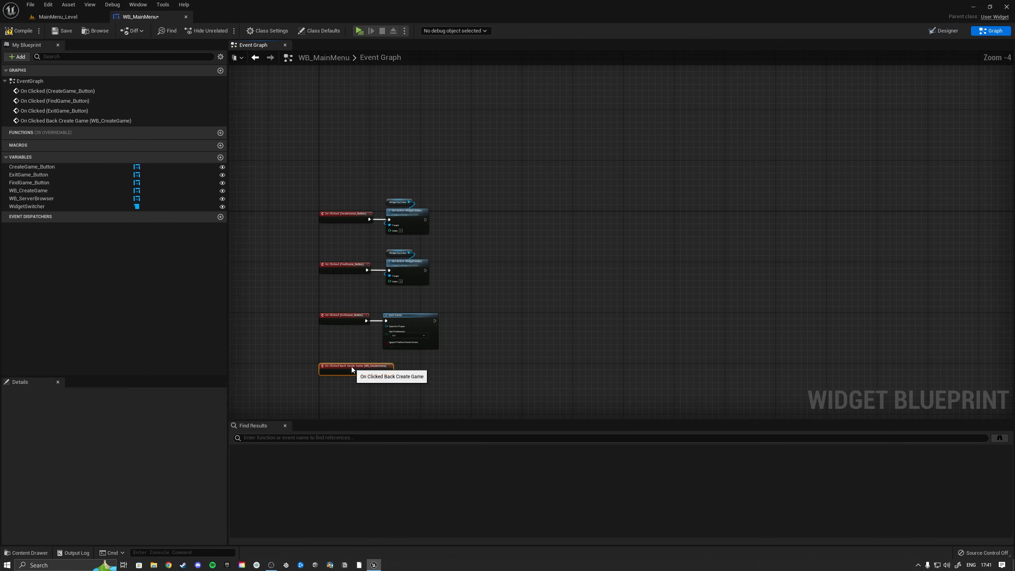
left_click_drag(351, 366, 520, 216)
scroll(488, 226, "up", 4)
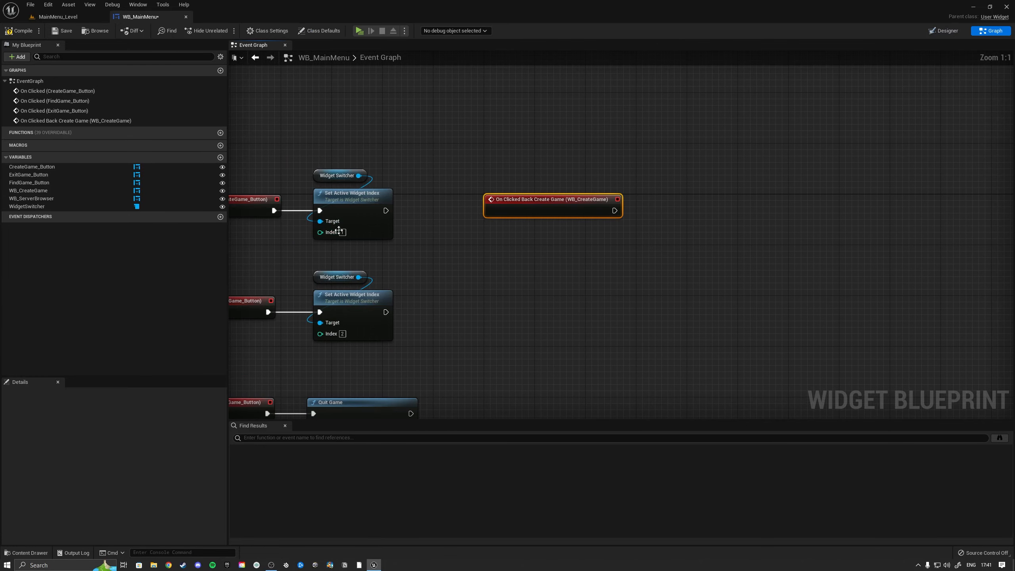
left_click(339, 232)
Add WB_ServerBrowser's On Clicked Back Server Browser event and place it below the Back Create Game event
left_click(944, 31)
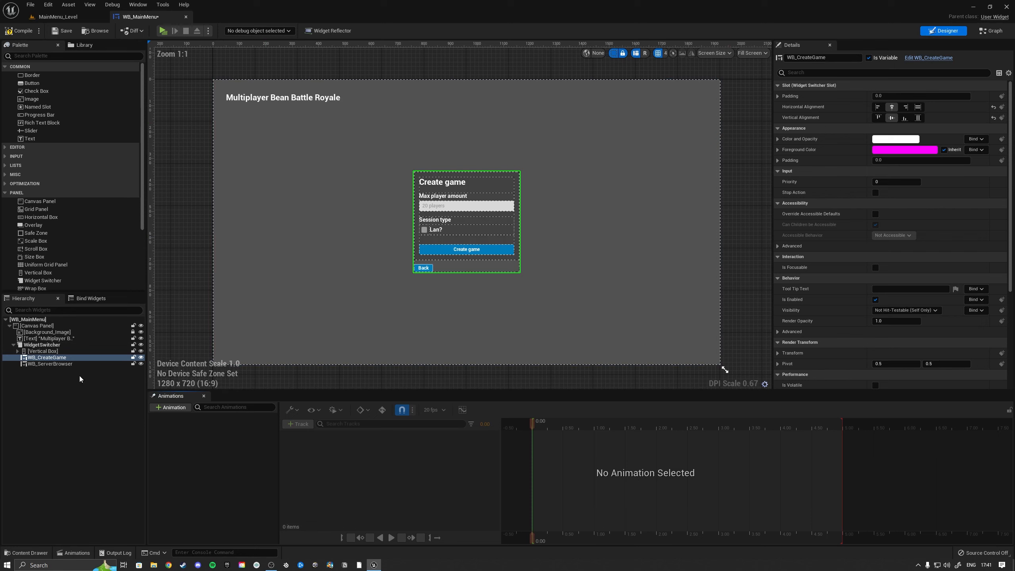
left_click(49, 364)
scroll(1008, 363, "down", 5)
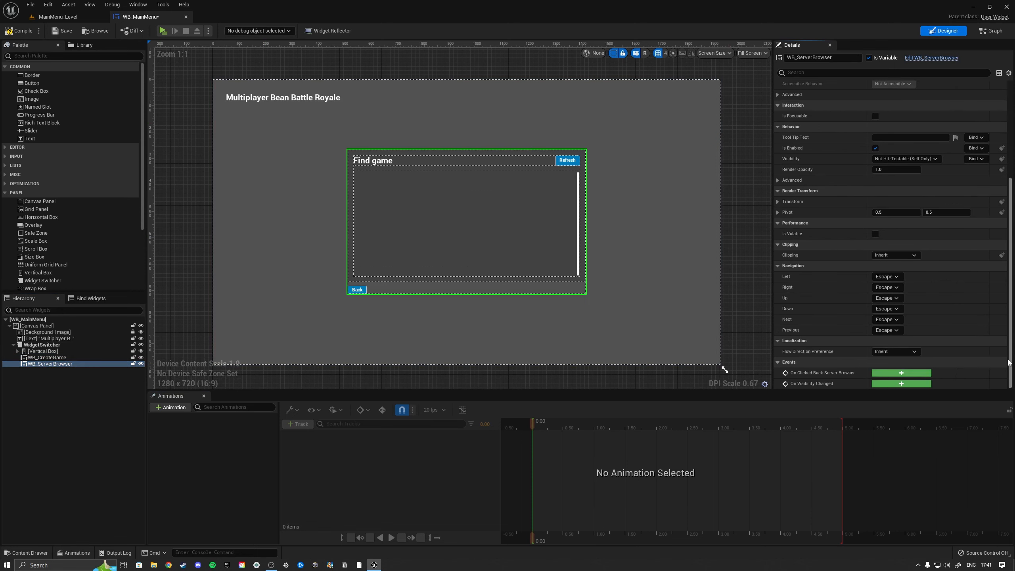
left_click(900, 374)
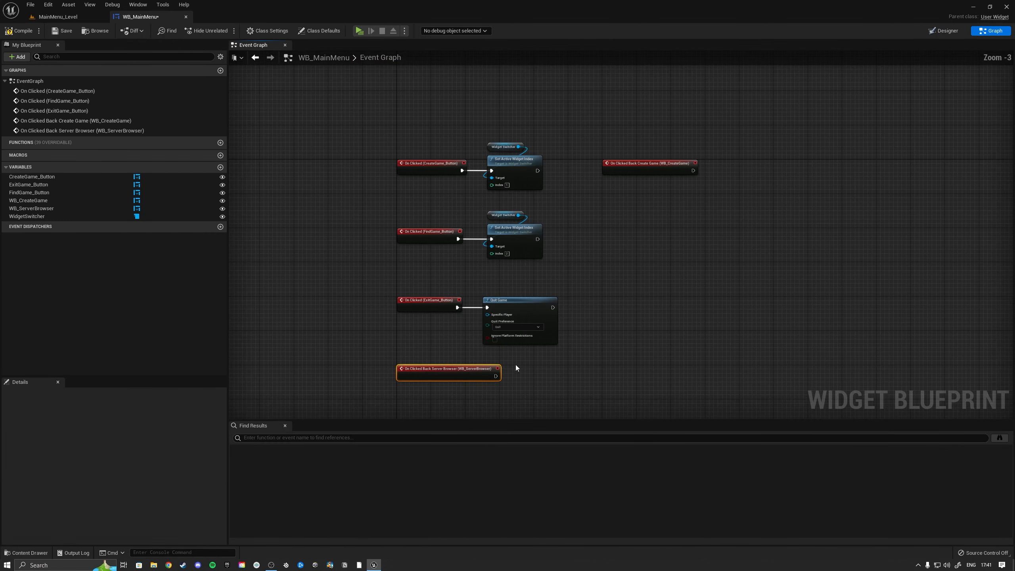
left_click_drag(450, 373, 660, 204)
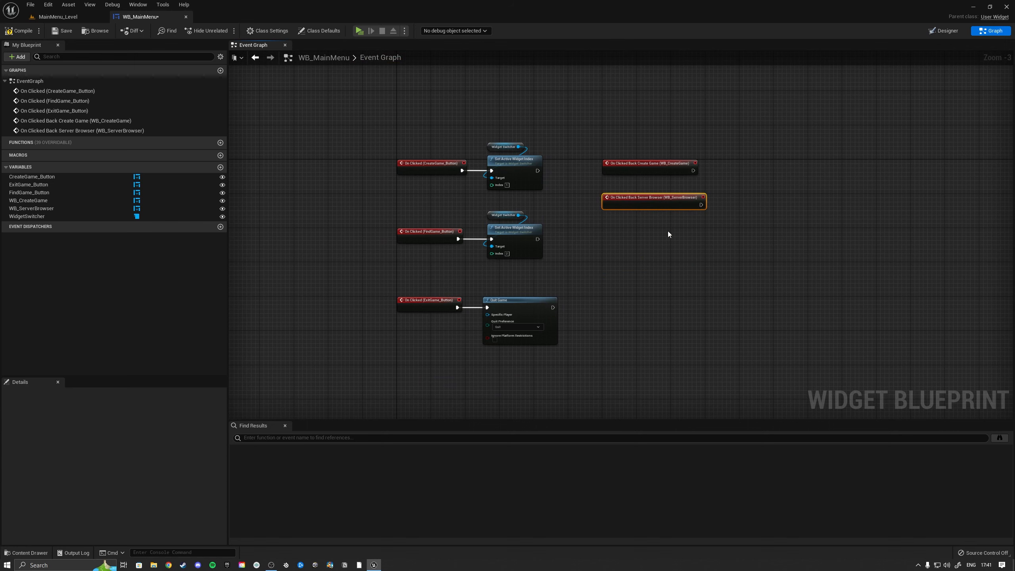
left_click(668, 231)
Wire both Back events to one copied Set Active Widget Index node with its Widget Switcher target and set Index to 0
right_click_drag(716, 226, 571, 282)
scroll(571, 283, "up", 3)
right_click_drag(256, 235, 355, 233)
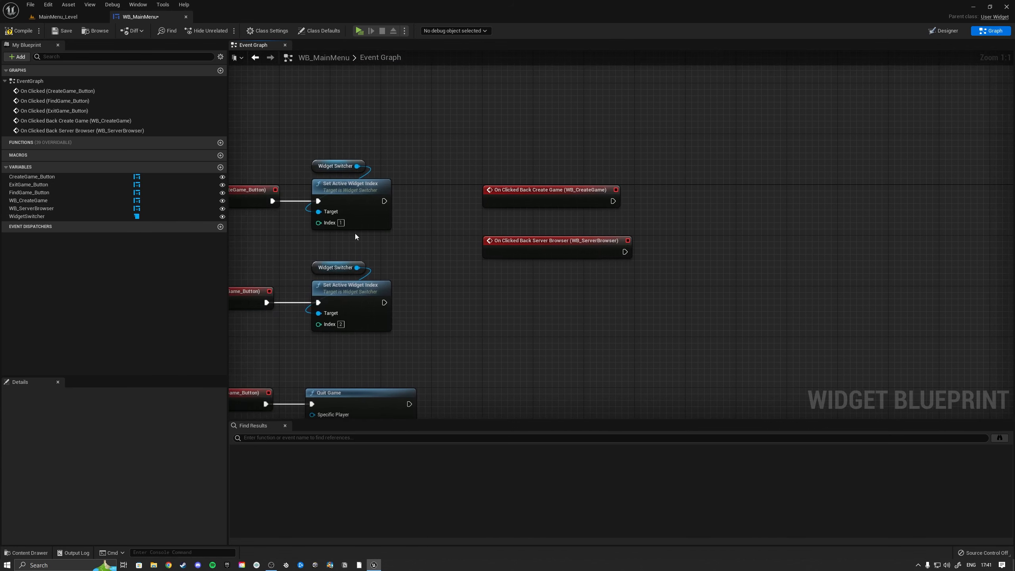
left_click_drag(384, 246, 308, 159)
key("ctrl+c")
key("ctrl+v")
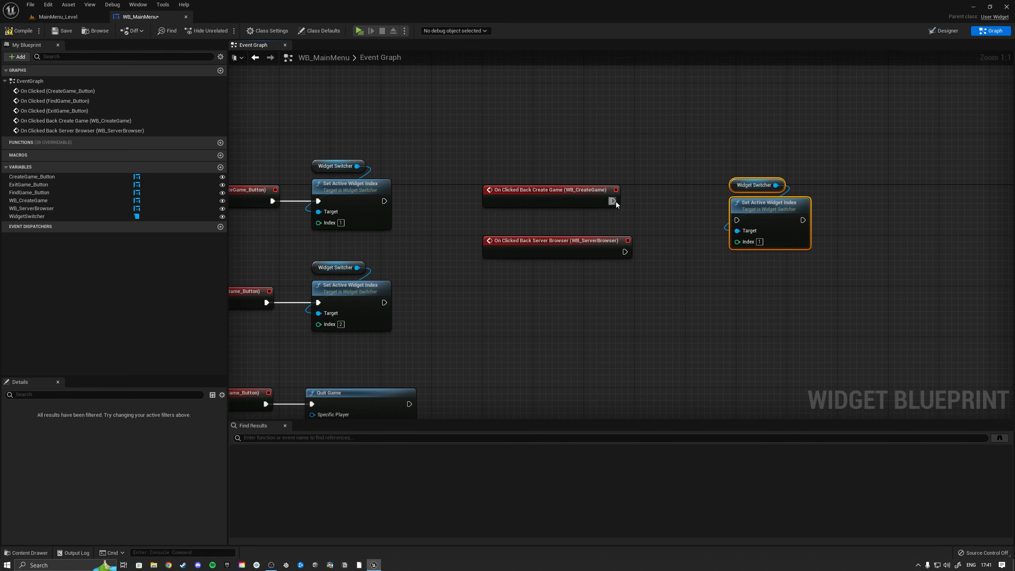
left_click_drag(613, 201, 706, 199)
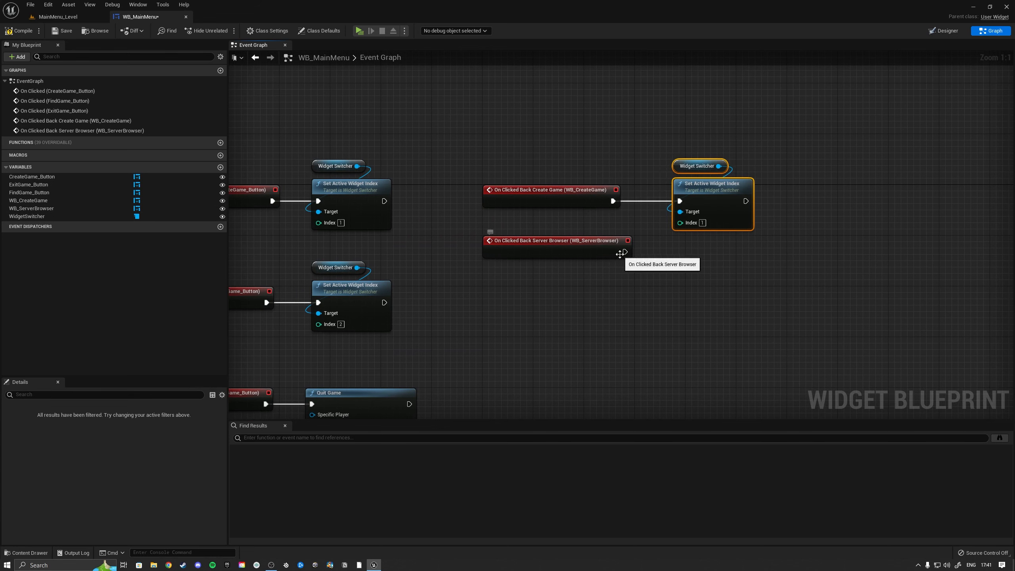
left_click_drag(622, 252, 703, 226)
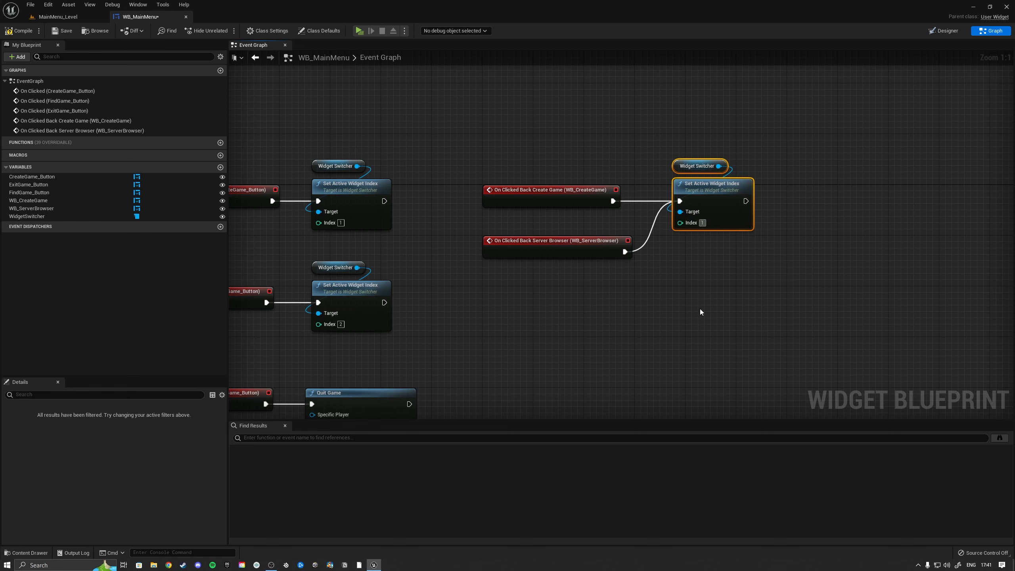
left_click(700, 309)
scroll(672, 298, "down", 3)
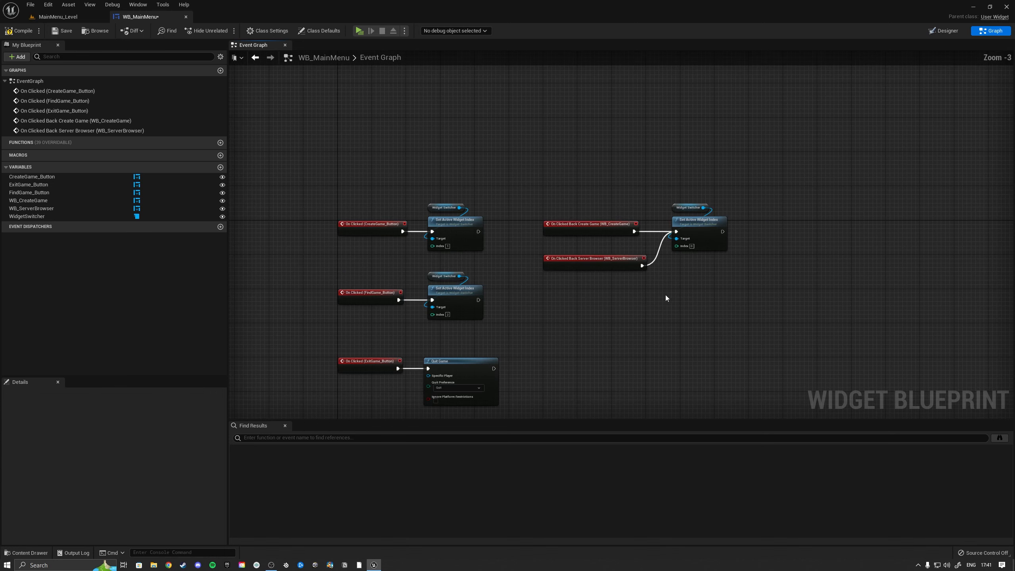
Move the ExitGame_Button nodes apart and enclose the page-switching nodes in a comment titled "Navigation controls"
right_click_drag(665, 295, 649, 204)
left_click_drag(542, 341, 356, 308)
left_click(387, 282)
left_click_drag(318, 90, 785, 206)
key("c")
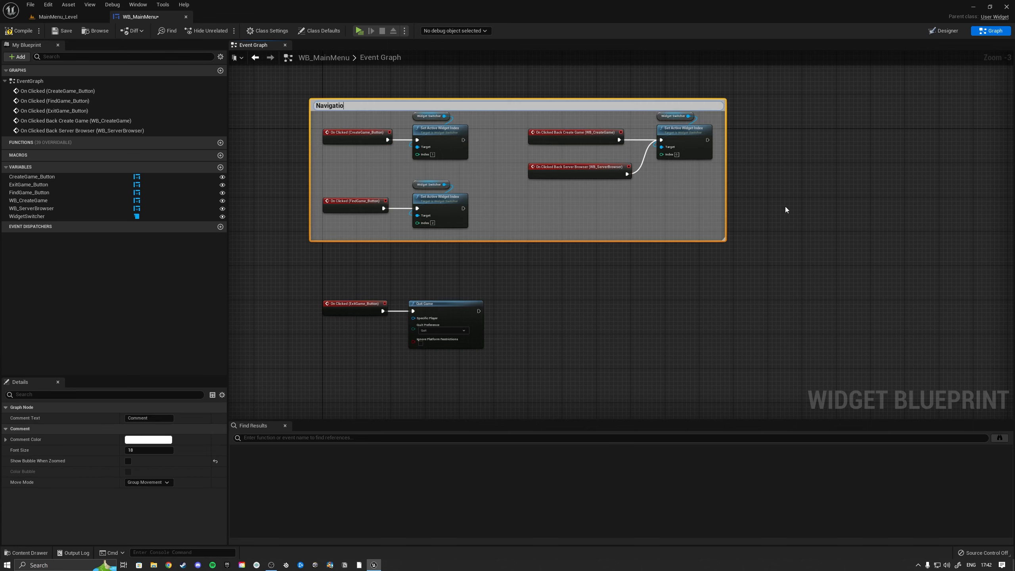
type("Navigation controls")
key("Return")
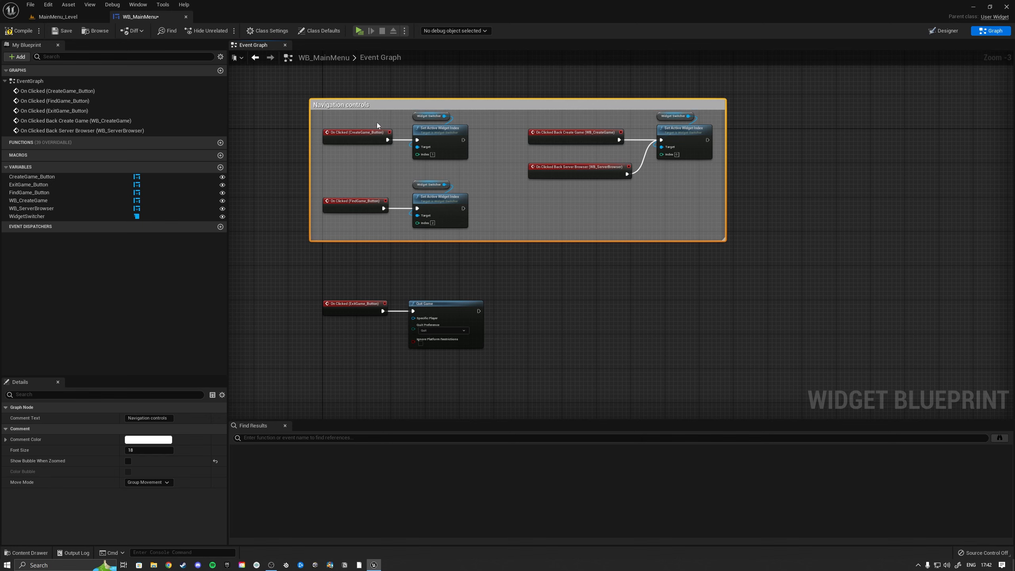
Reposition the Navigation controls comment group above the ExitGame_Button nodes, return to the Designer and save WB_MainMenu
left_click_drag(357, 107, 371, 138)
left_click_drag(503, 351, 325, 284)
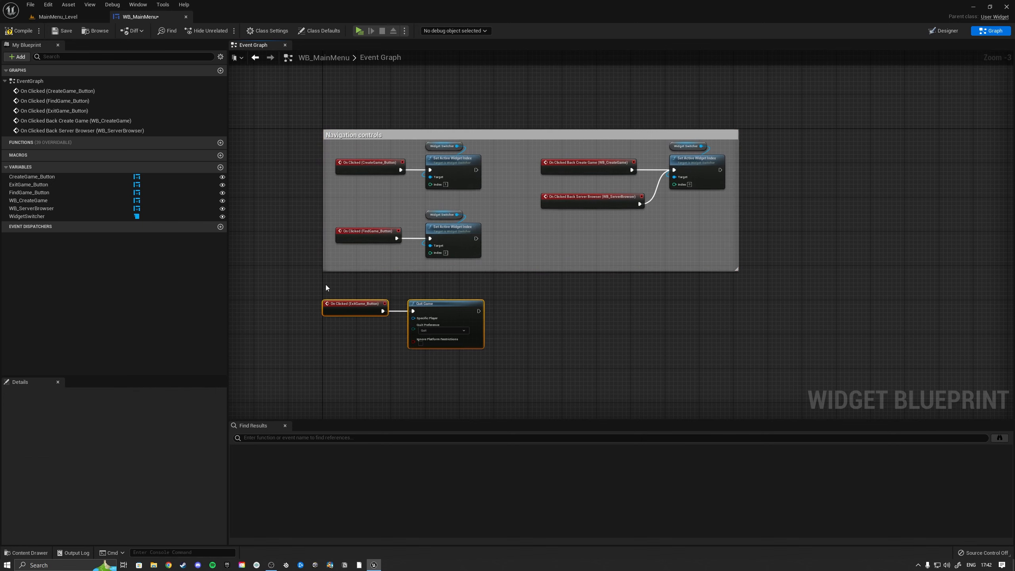
left_click(943, 31)
left_click(190, 60)
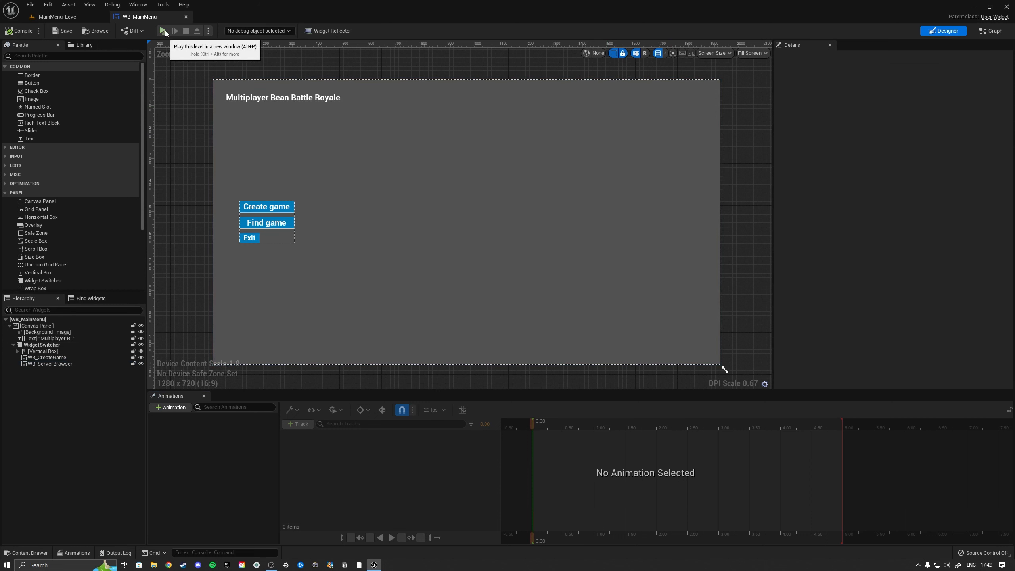
Close a brief preview of the main menu, open BootScreen_Level from the Levels folder and play it in a maximized window
left_click(164, 30)
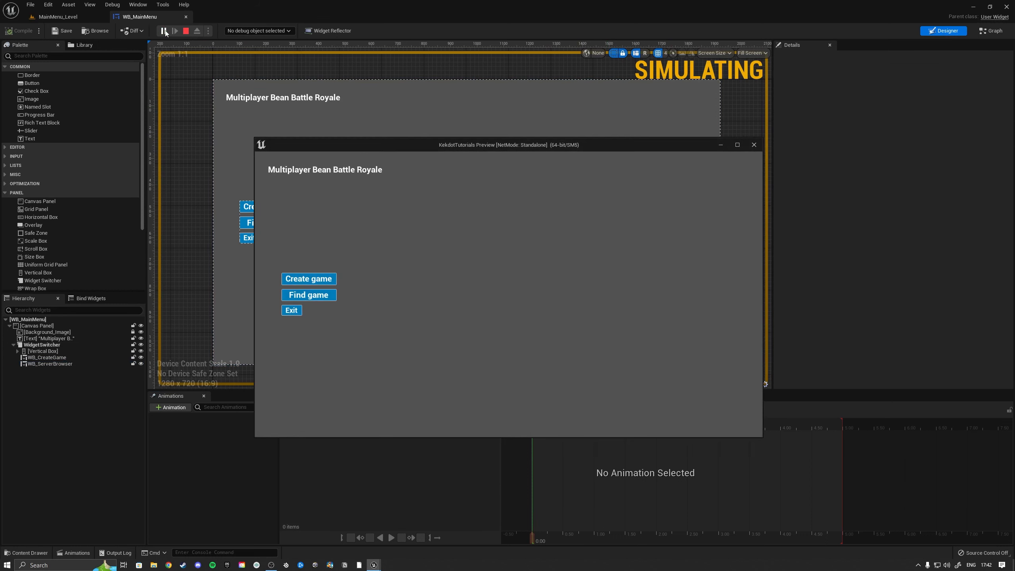
left_click(754, 145)
left_click(81, 16)
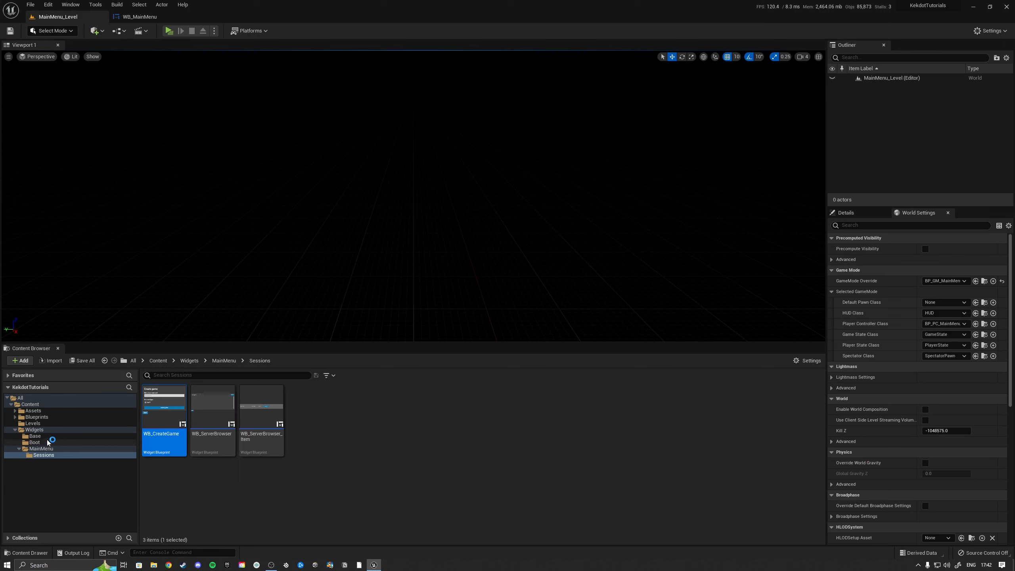
left_click(33, 423)
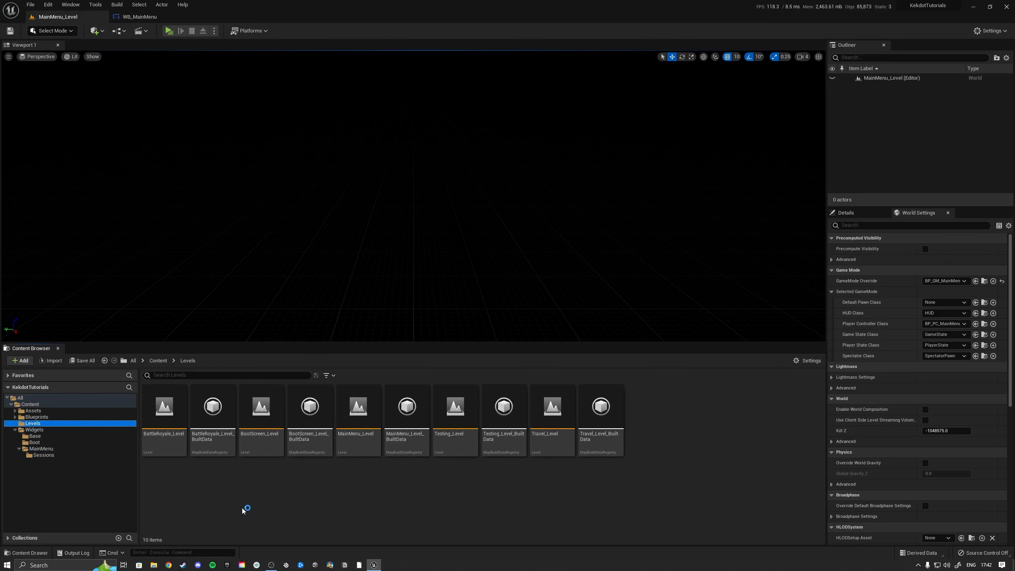
double_click(266, 441)
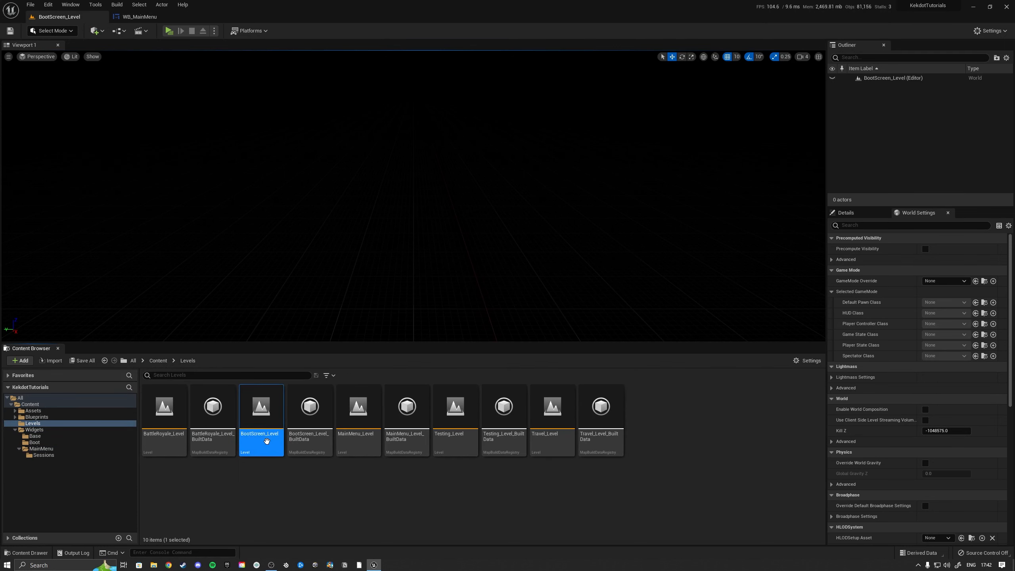
left_click(169, 31)
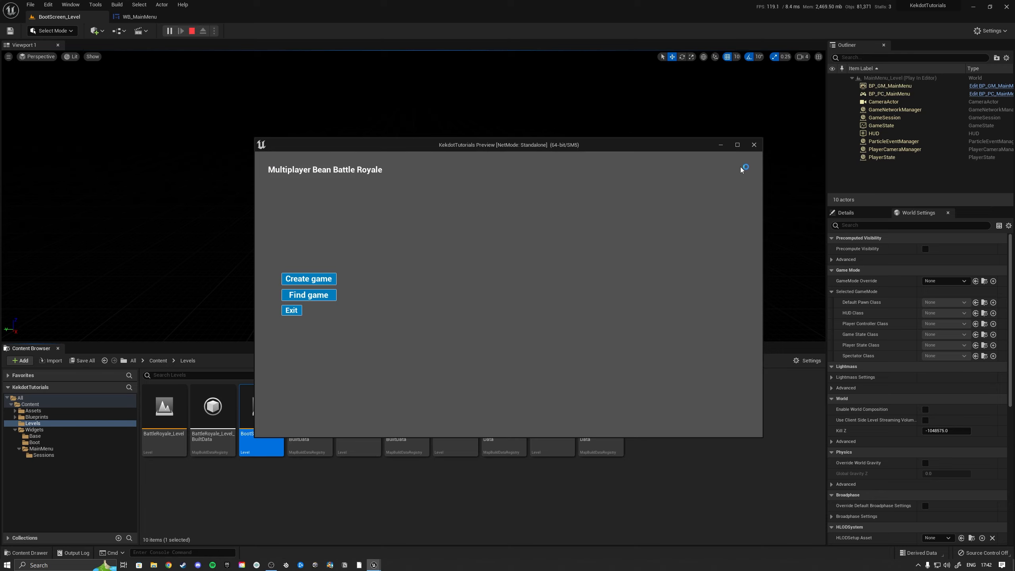
left_click(739, 145)
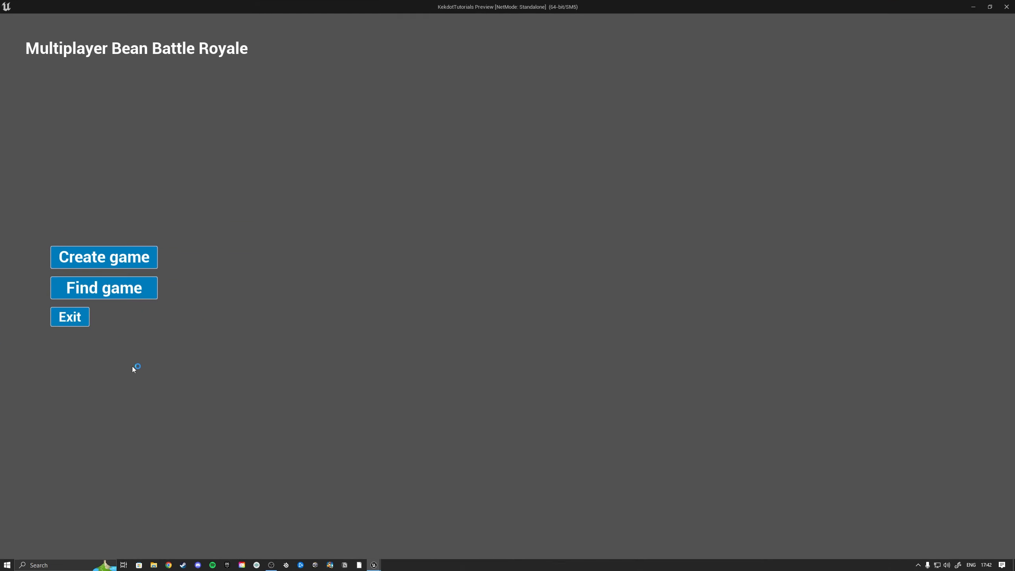
Test the Create game page with "fsgh" as max player amount, Lan enabled and Create game triggered, and return to the main menu
left_click(94, 262)
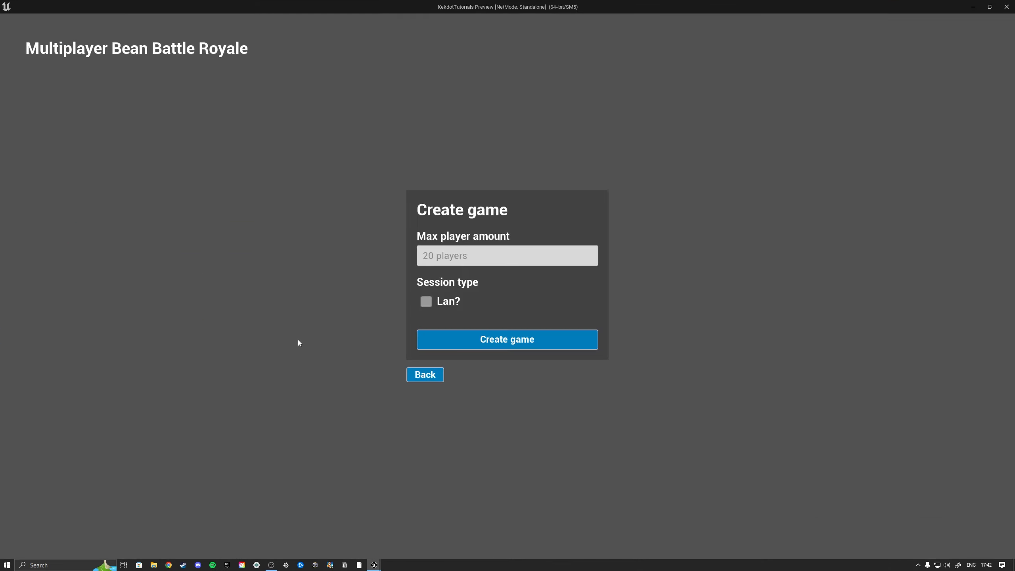
left_click(483, 259)
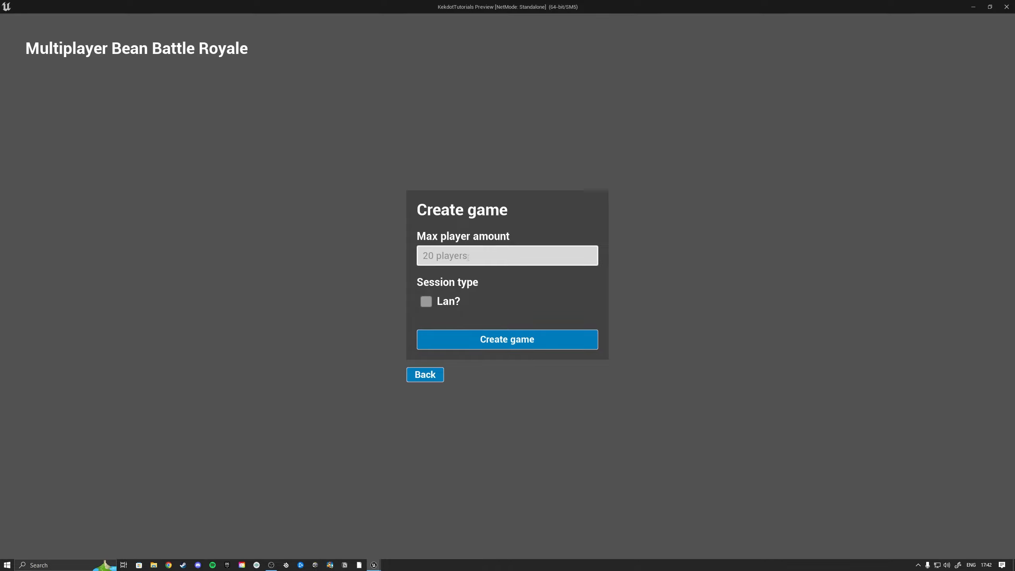
type("fsgh")
left_click(427, 302)
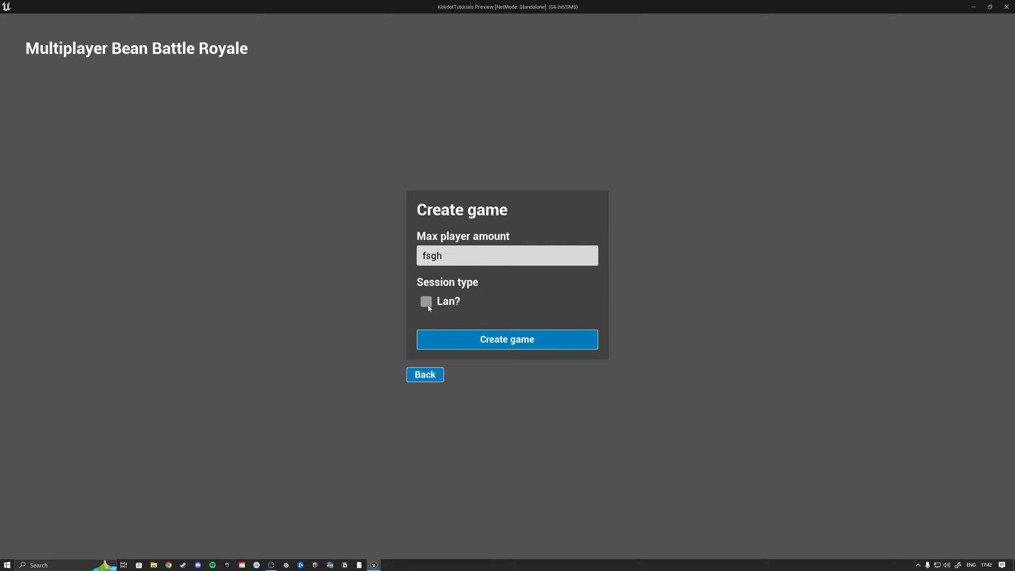
left_click(535, 343)
left_click(425, 381)
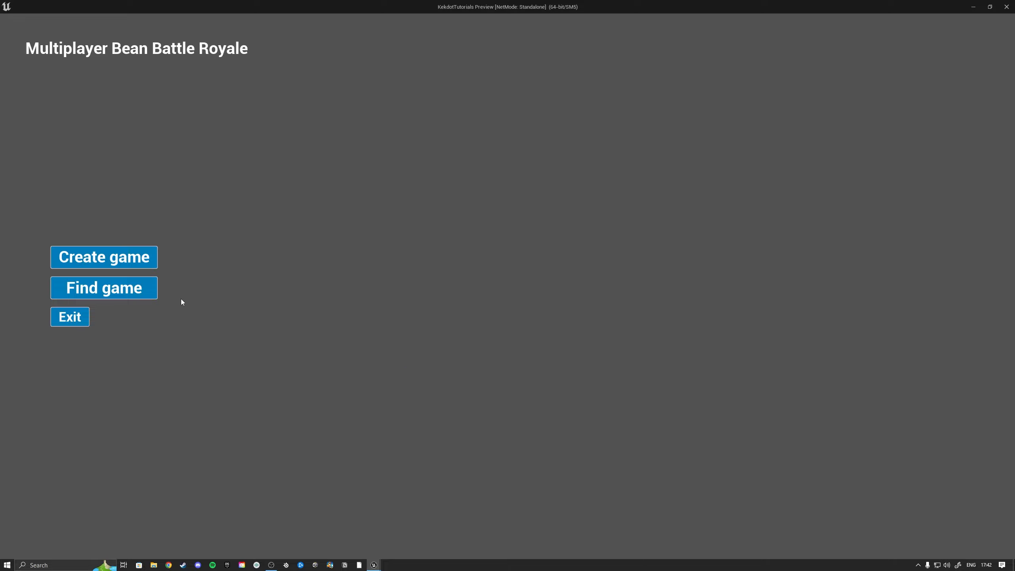
Switch twice more between the main menu and the Create game page to check the Back navigation
left_click(104, 257)
left_click(425, 374)
left_click(104, 257)
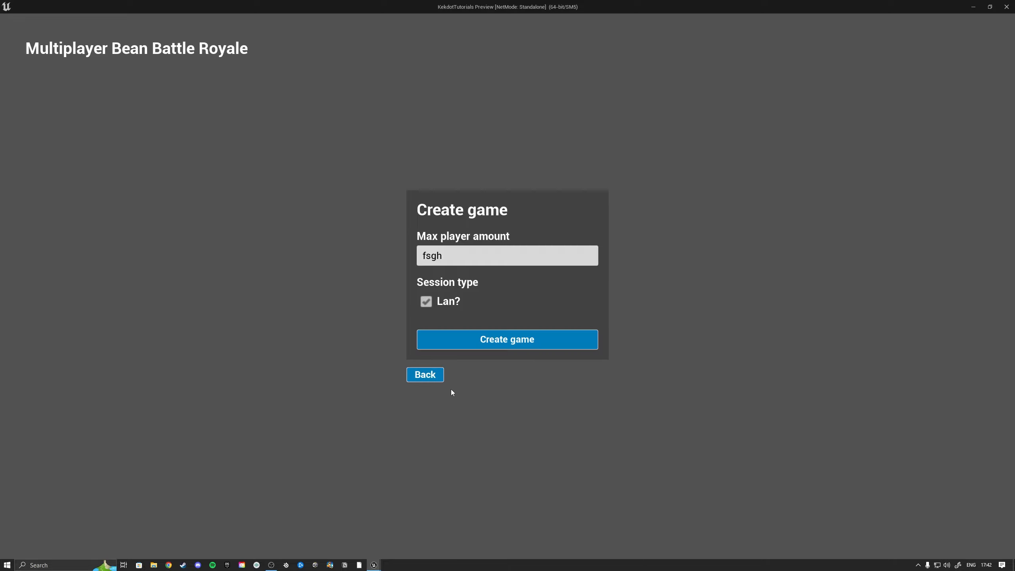
left_click(423, 374)
Test opening the Find game page and going back three times, and end the preview with the menu's Exit option
left_click(91, 288)
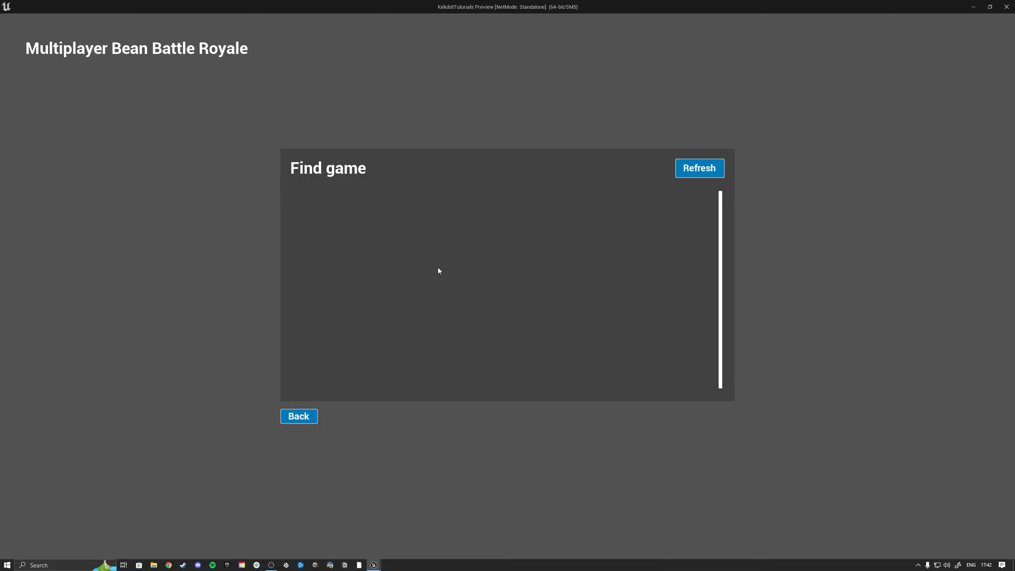
left_click(310, 419)
left_click(114, 296)
left_click(304, 417)
left_click(110, 290)
left_click(300, 416)
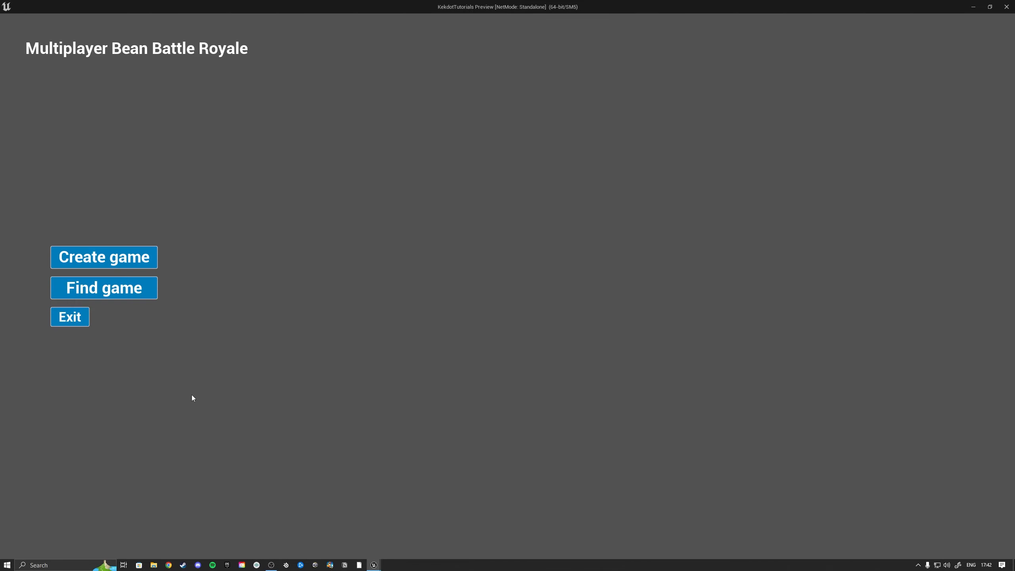
left_click(60, 326)
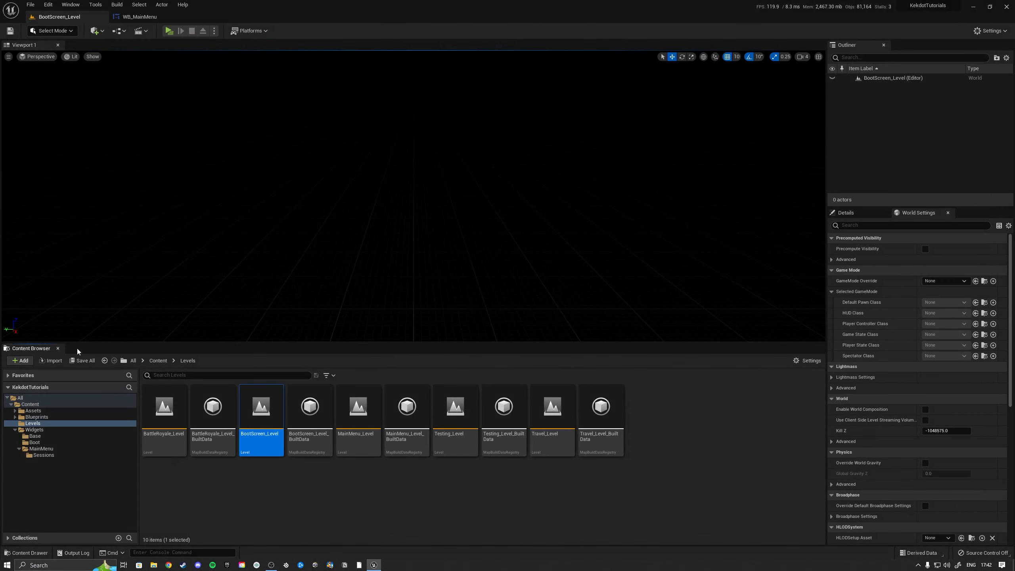
Open BattleRoyale_Level from the Levels folder and look over its floor from farther back
left_click(254, 506)
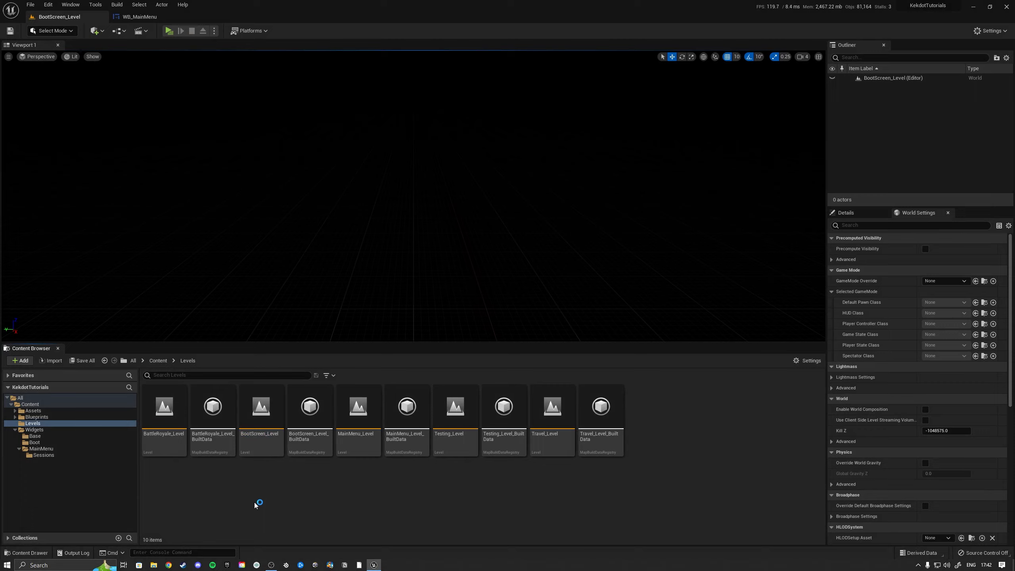
double_click(164, 412)
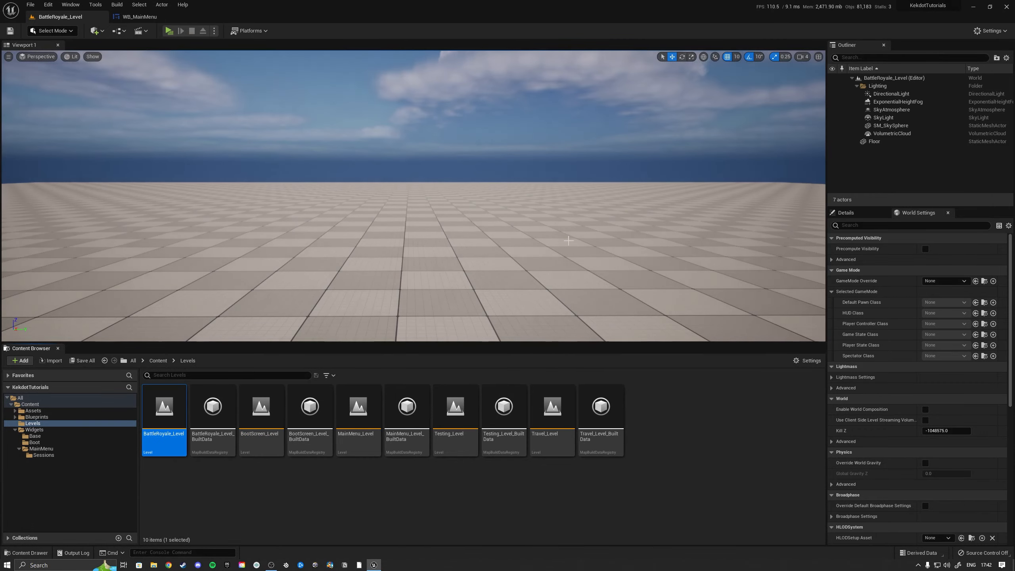
key("s")
right_click_drag(413, 196, 338, 198)
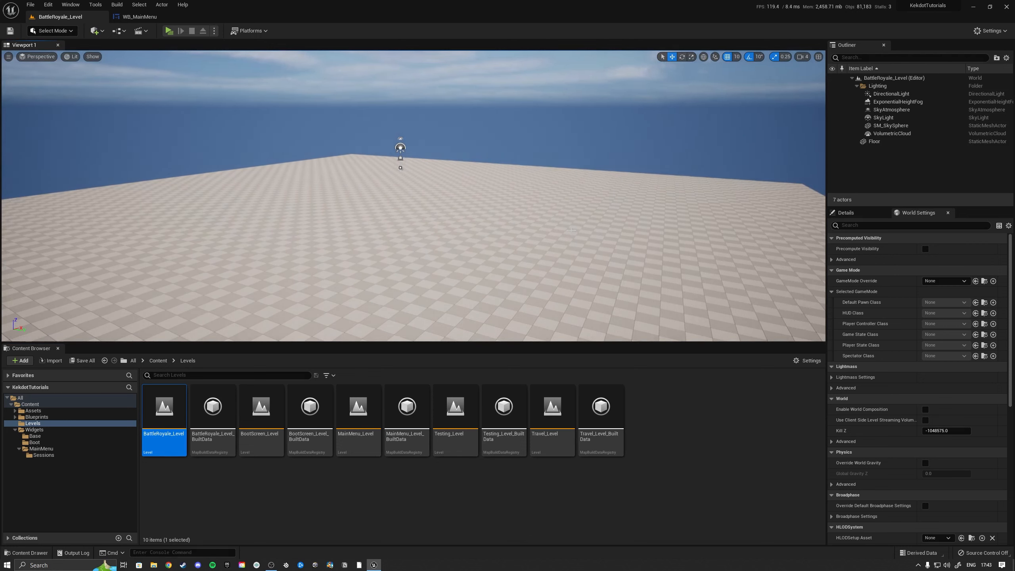
Review the widget blueprints in MainMenu's Sessions folder and return to the Levels folder with nothing selected
left_click(67, 454)
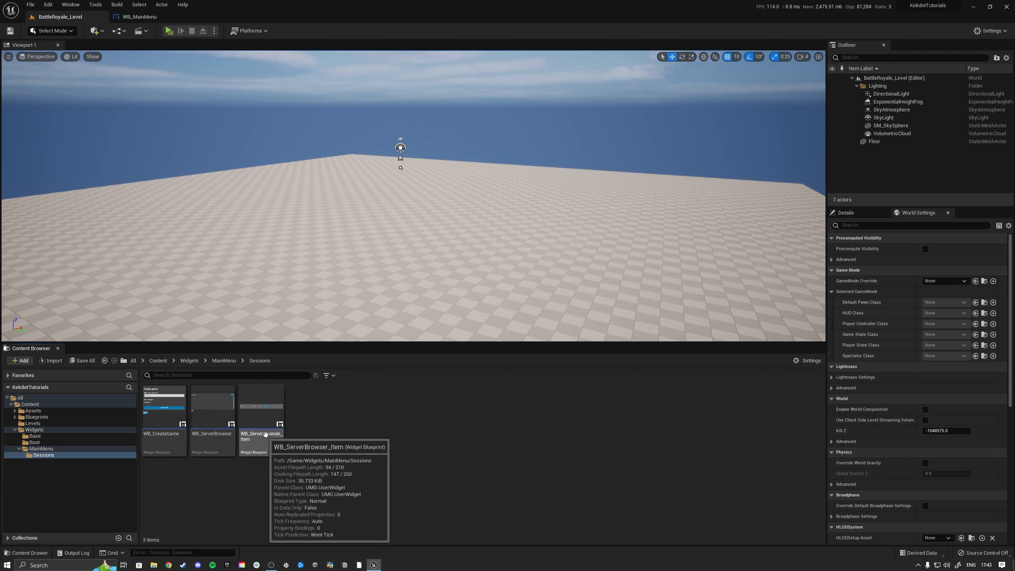
left_click(38, 425)
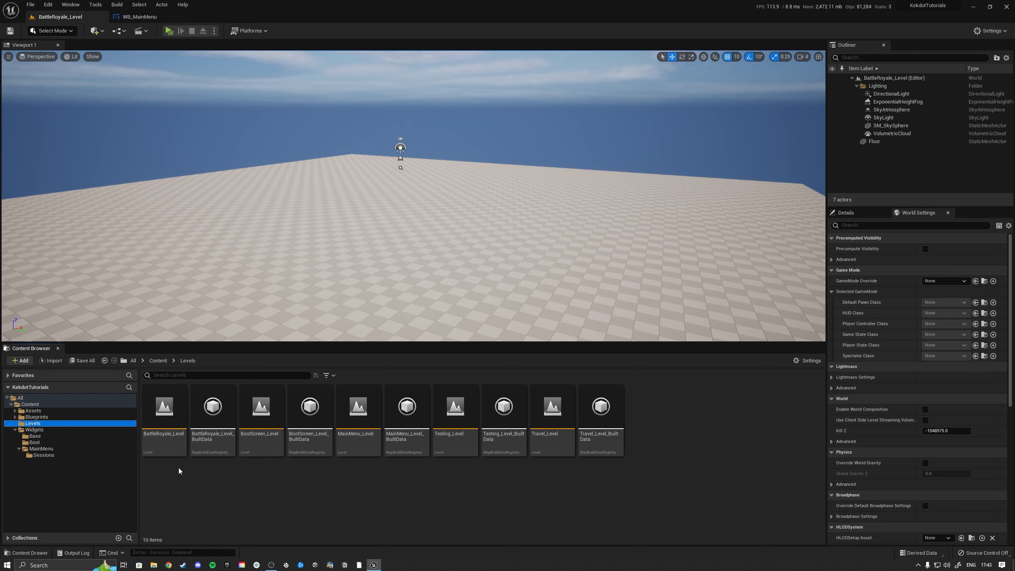
left_click(179, 468)
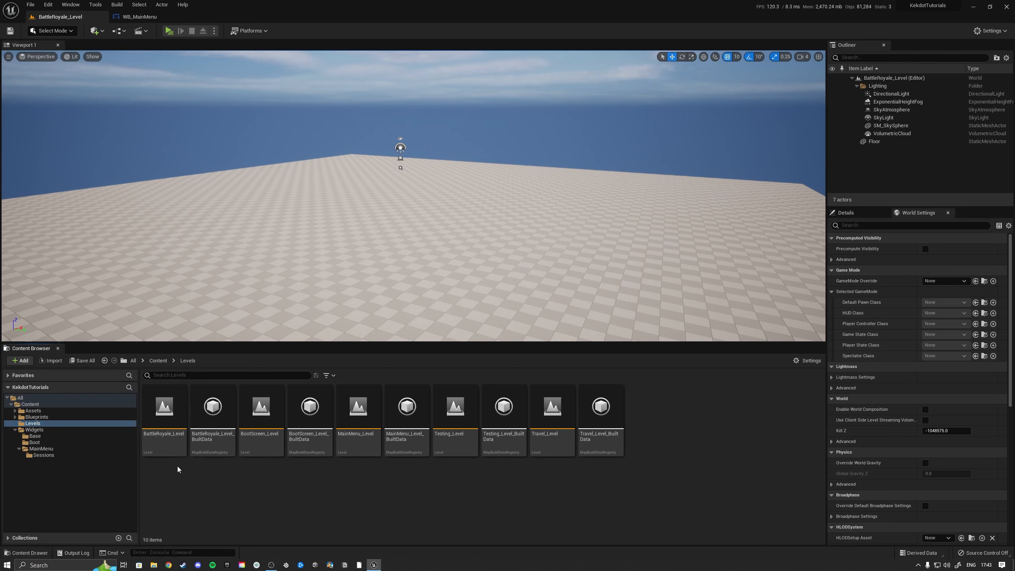